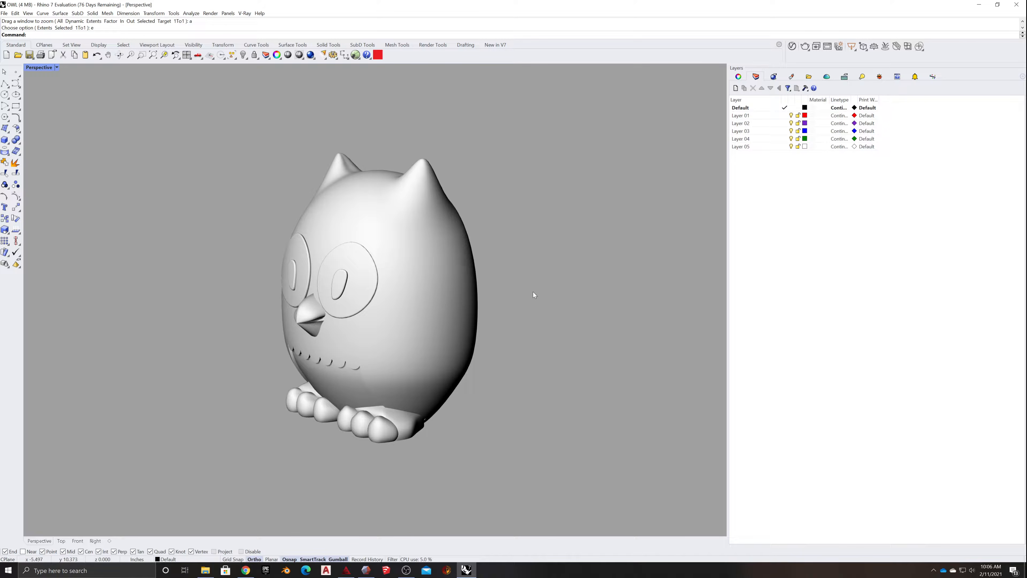
- Explode the owl's closed polysurface into separate surfaces
shift+right_drag(511, 277, 459, 303)
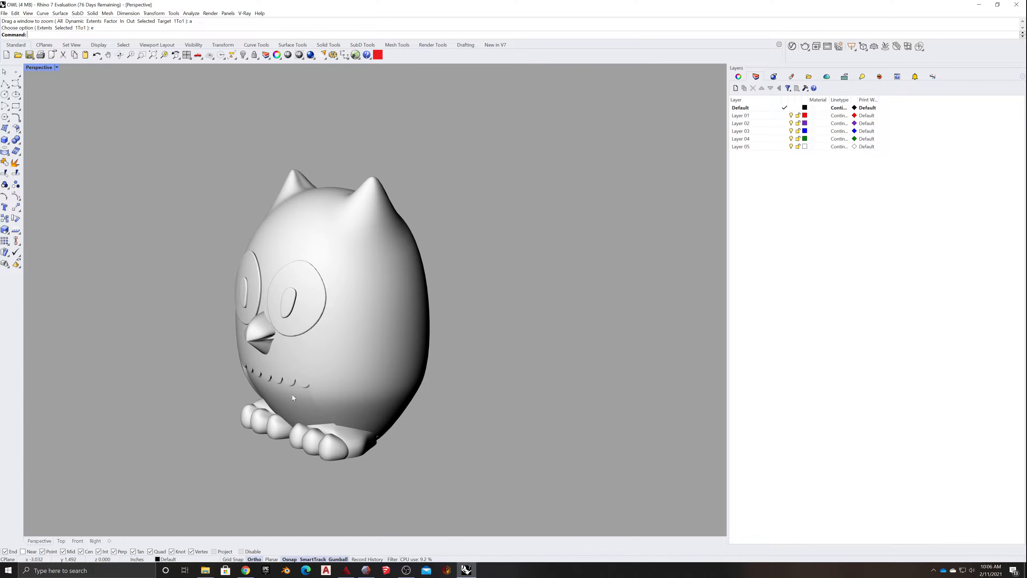
click(280, 397)
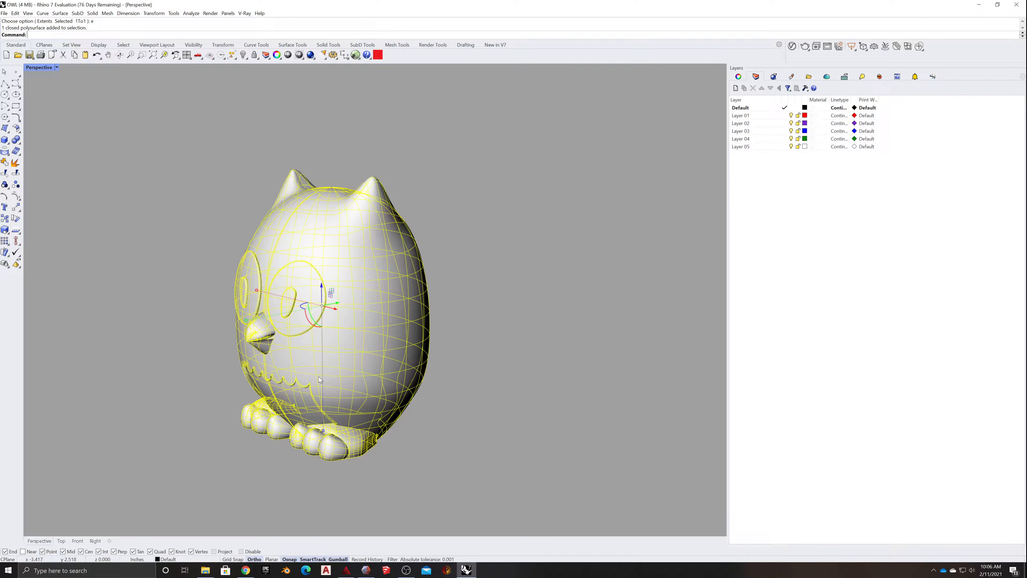
click(15, 163)
click(133, 314)
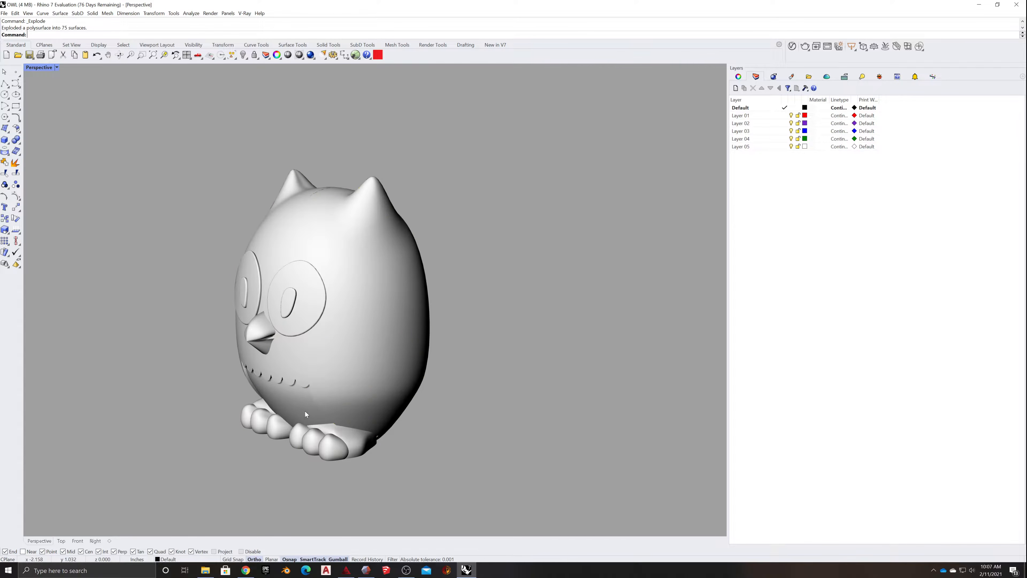
scroll(293, 414, up, 5)
click(294, 395)
click(239, 377)
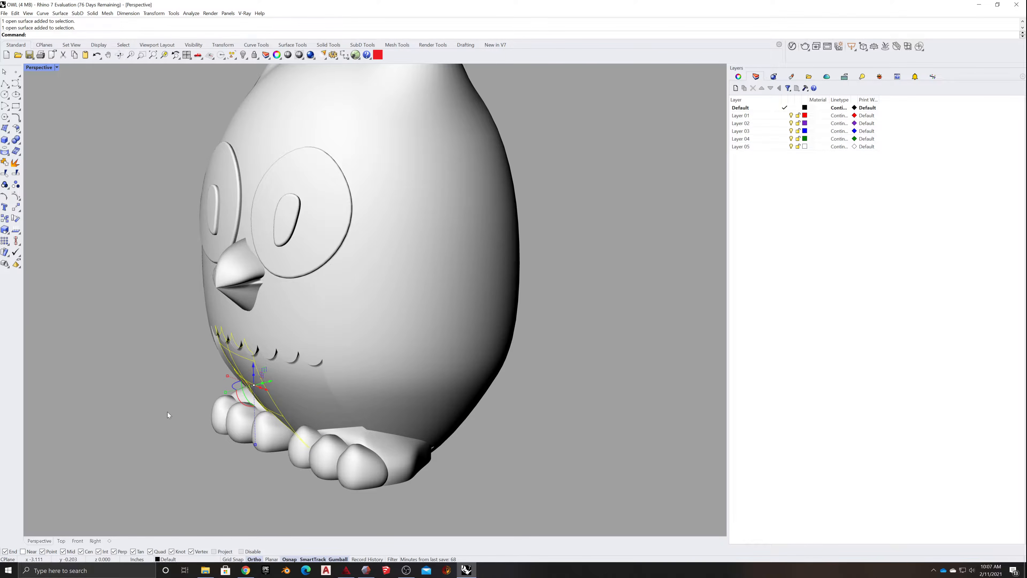
click(156, 413)
- Set the Perspective viewport's display mode to Shaded, with the owl seen from the front
right_drag(133, 414, 163, 413)
shift+right_drag(224, 395, 385, 418)
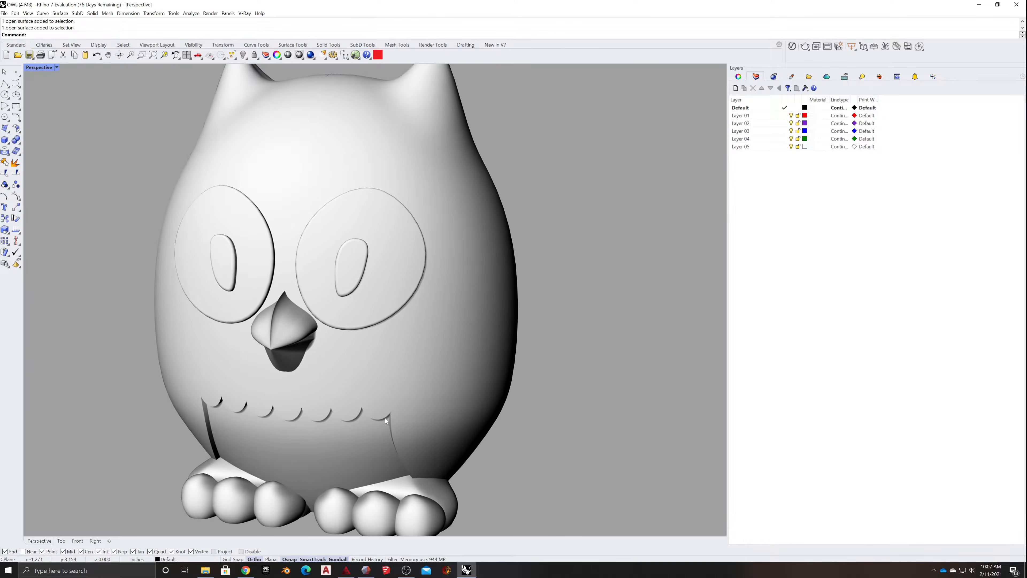
click(57, 67)
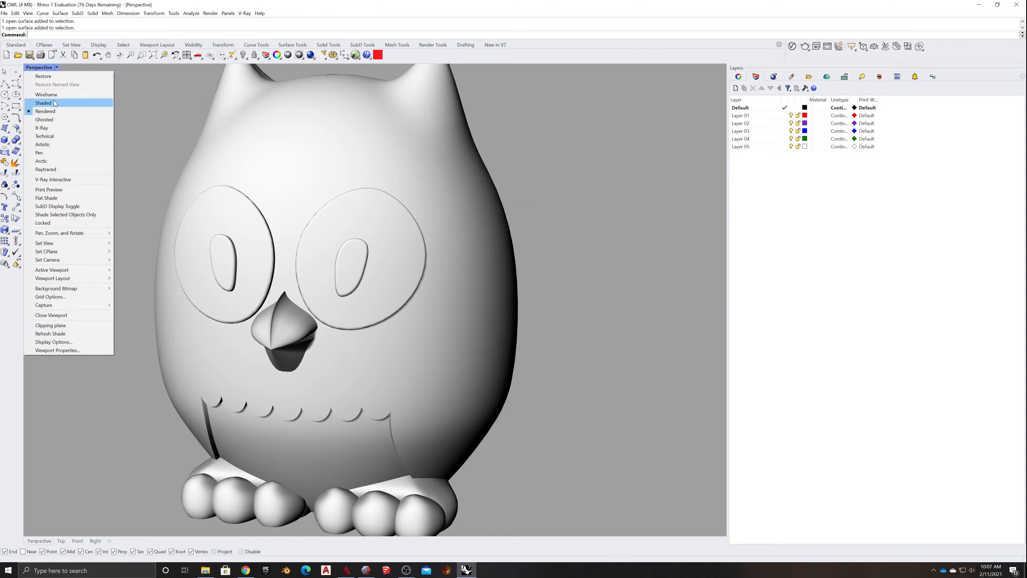
click(73, 102)
scroll(182, 284, down, 4)
scroll(227, 329, up, 5)
scroll(227, 325, down, 1)
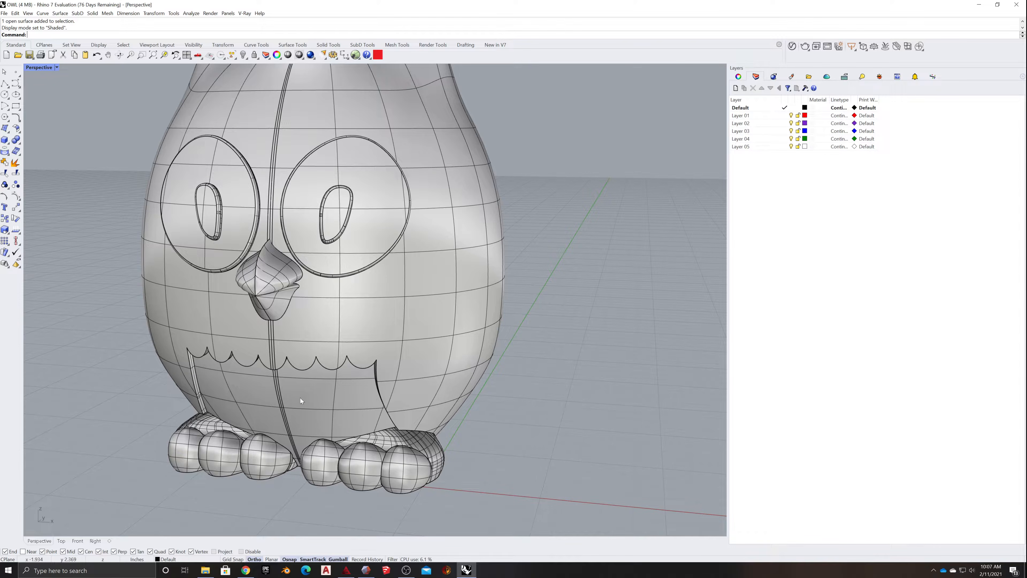
- Join the two chest panels and the narrow strips between them below the scalloped edge
click(312, 394)
scroll(272, 408, up, 3)
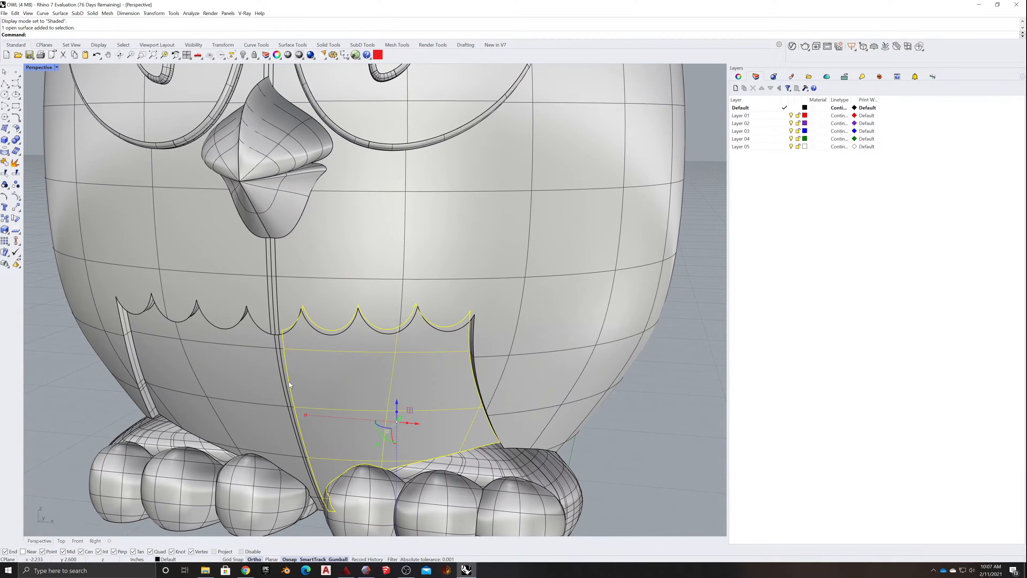
click(283, 389)
click(312, 411)
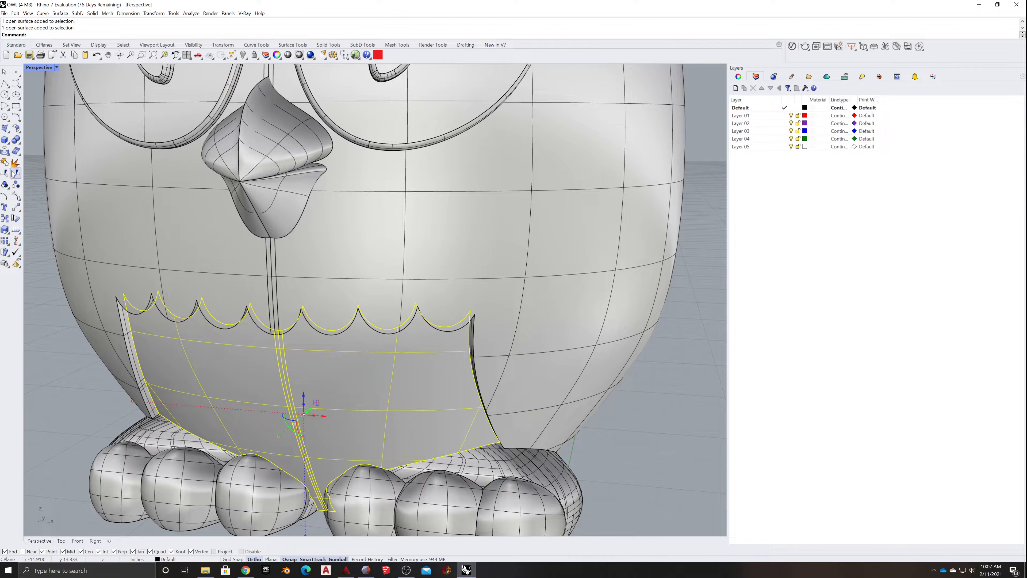
click(5, 162)
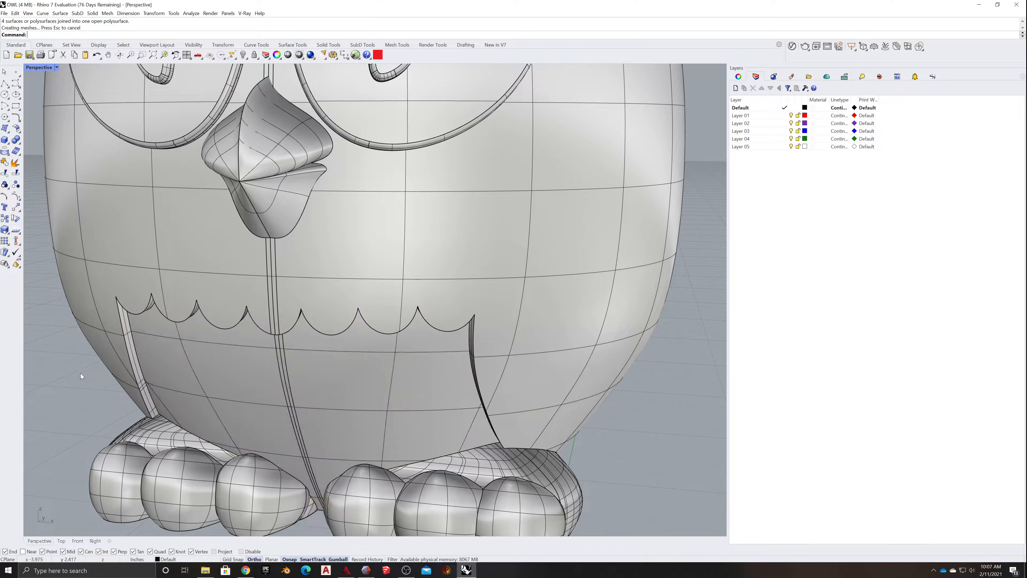
- Move the joined chest polysurface to Layer 01
click(205, 370)
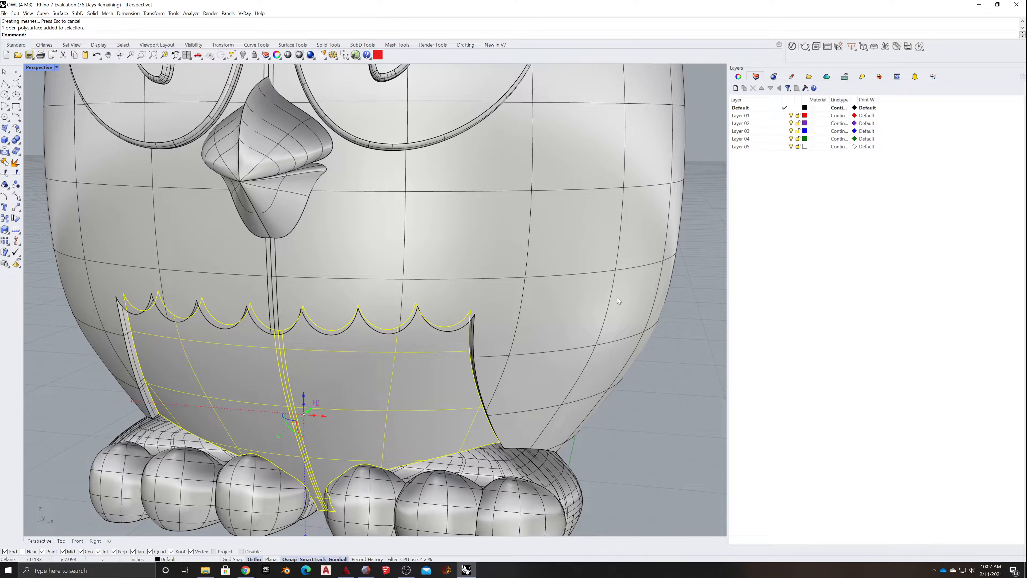
click(741, 116)
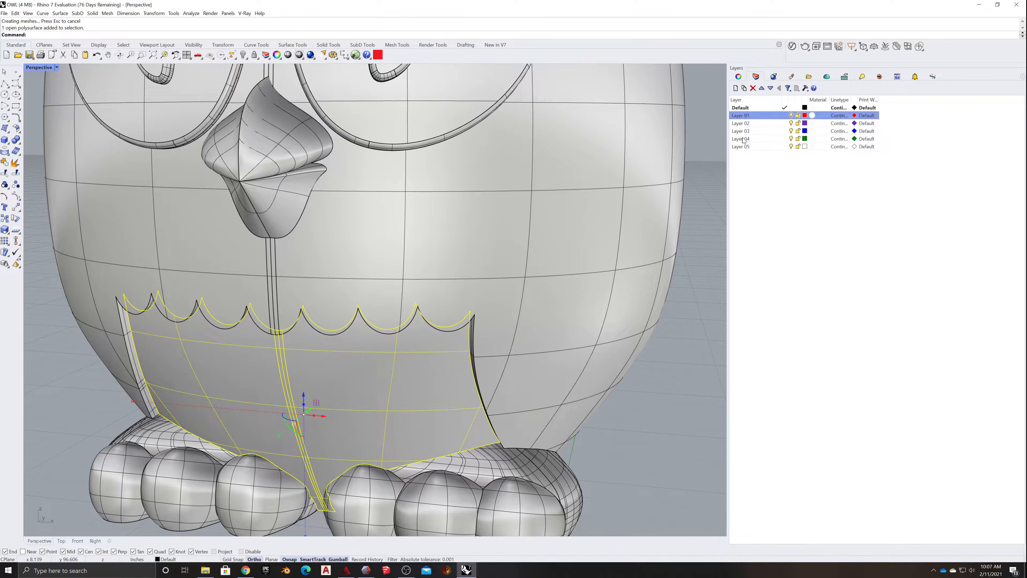
right_click(742, 116)
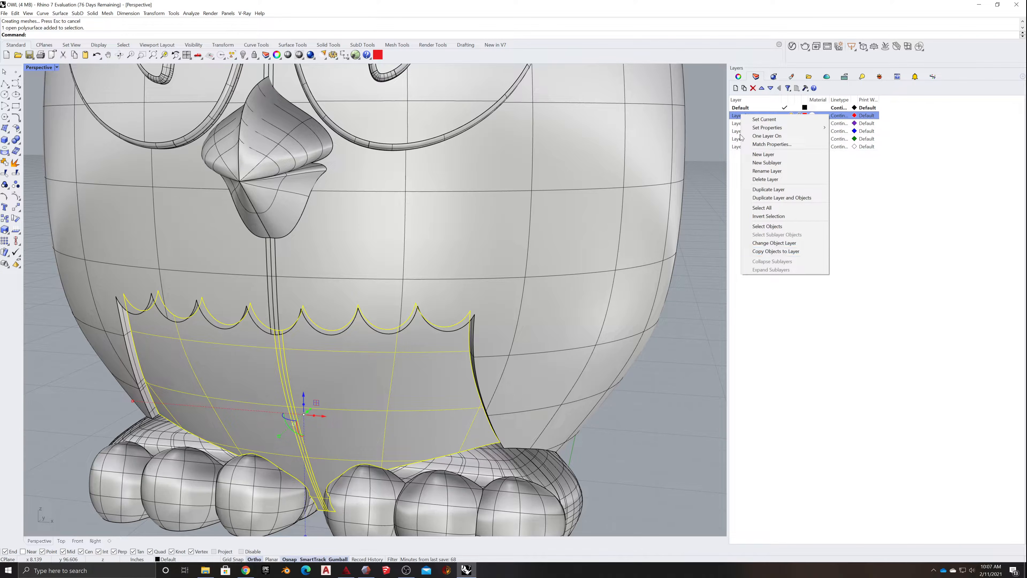
click(775, 243)
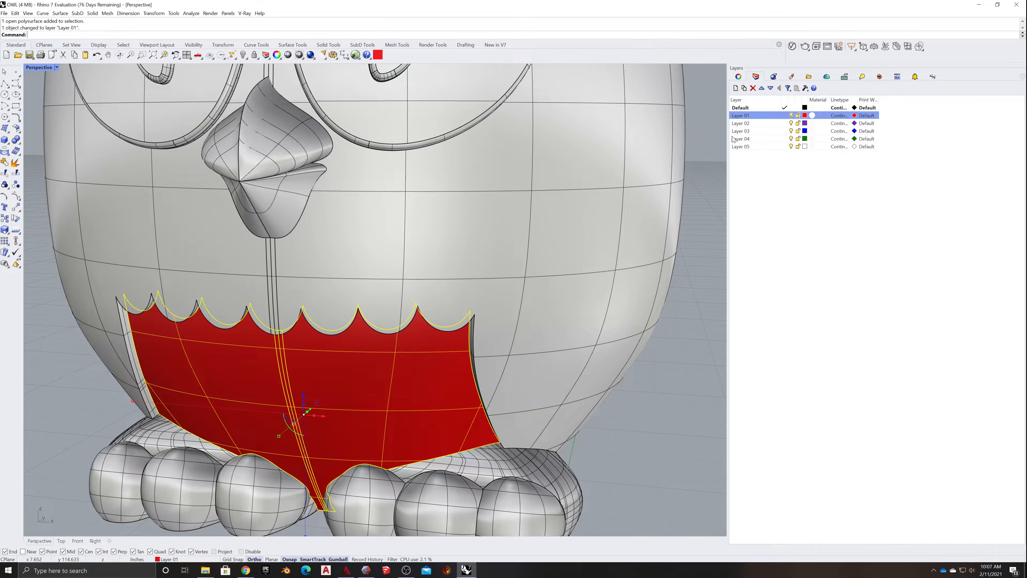
- Rename Layer 01 to Owl_Chest and turn that layer off
click(740, 116)
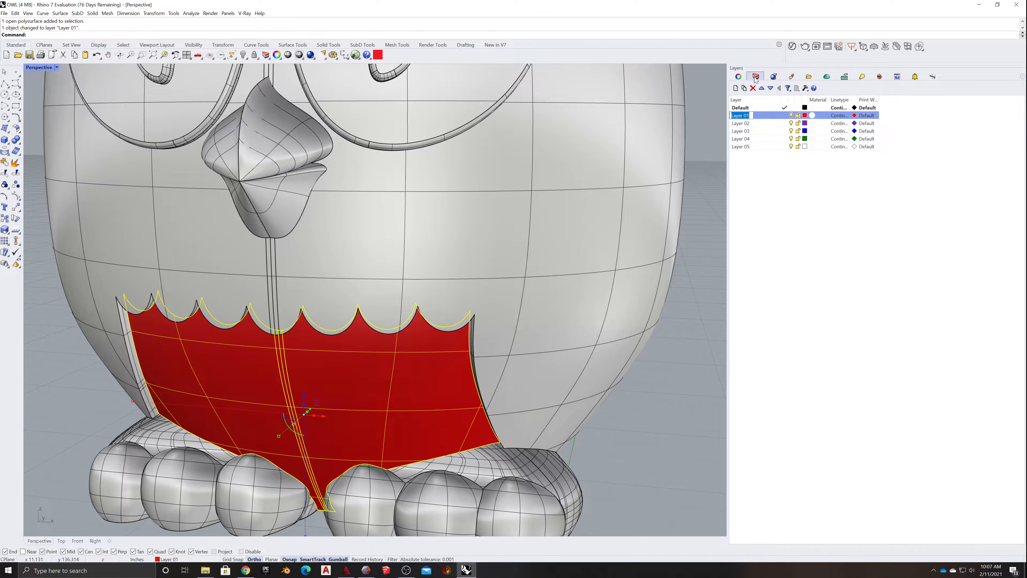
click(735, 79)
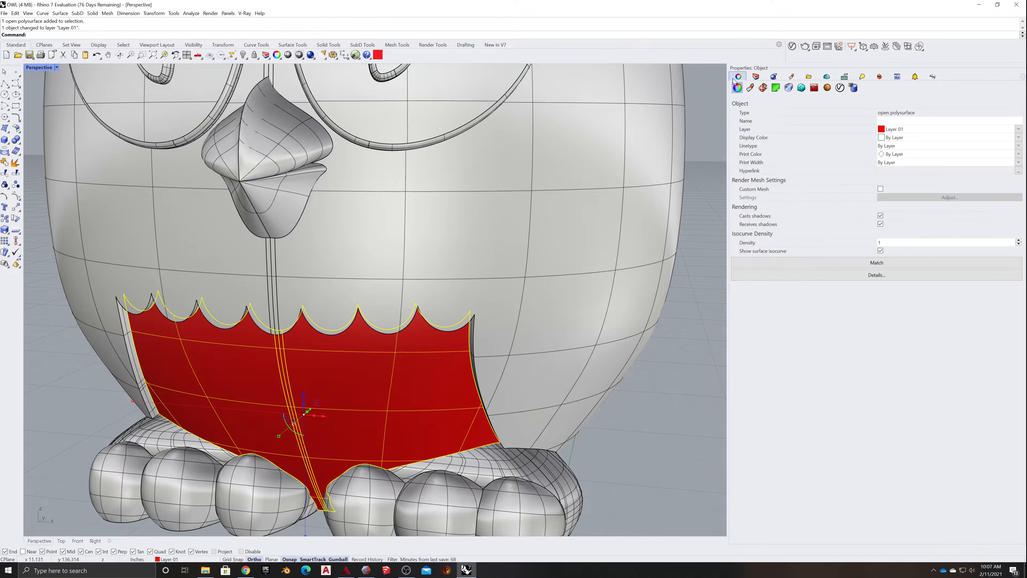
click(756, 77)
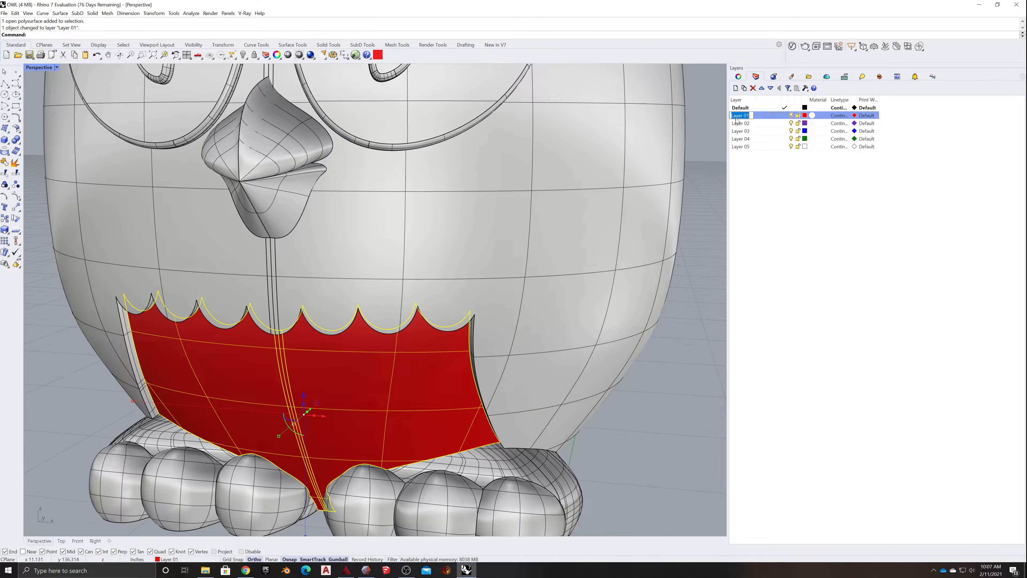
text(Chest)
click(734, 116)
text(Owl_)
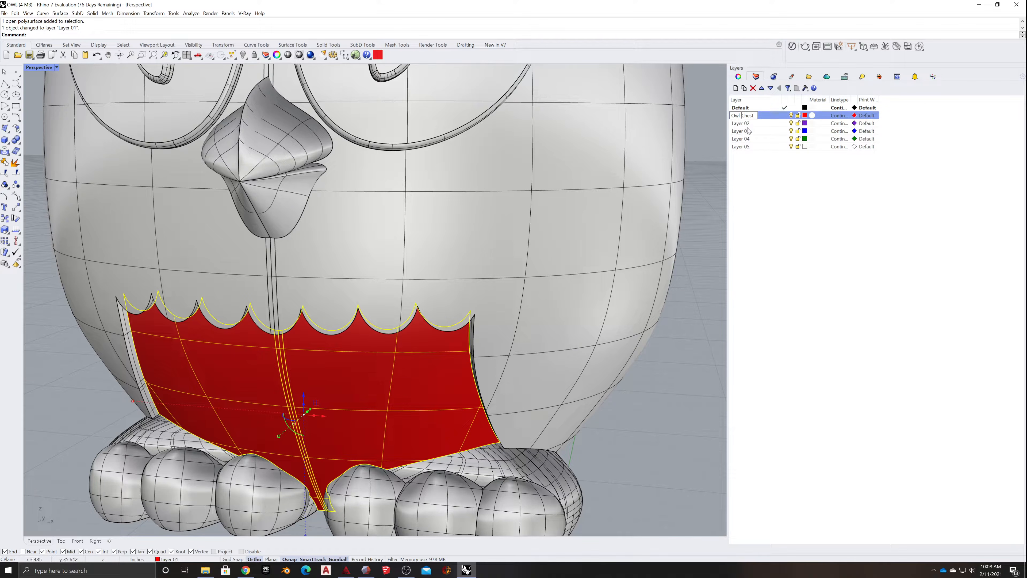
click(779, 117)
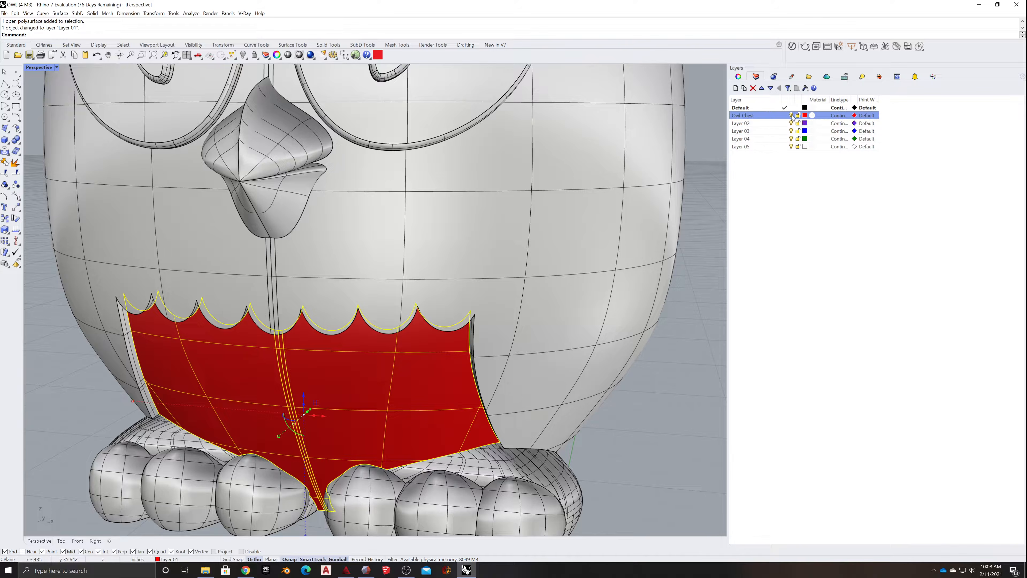
key(Escape)
- Select the four surfaces forming the upper parts of both feet behind the toes and move them to Layer 02
scroll(380, 459, down, 5)
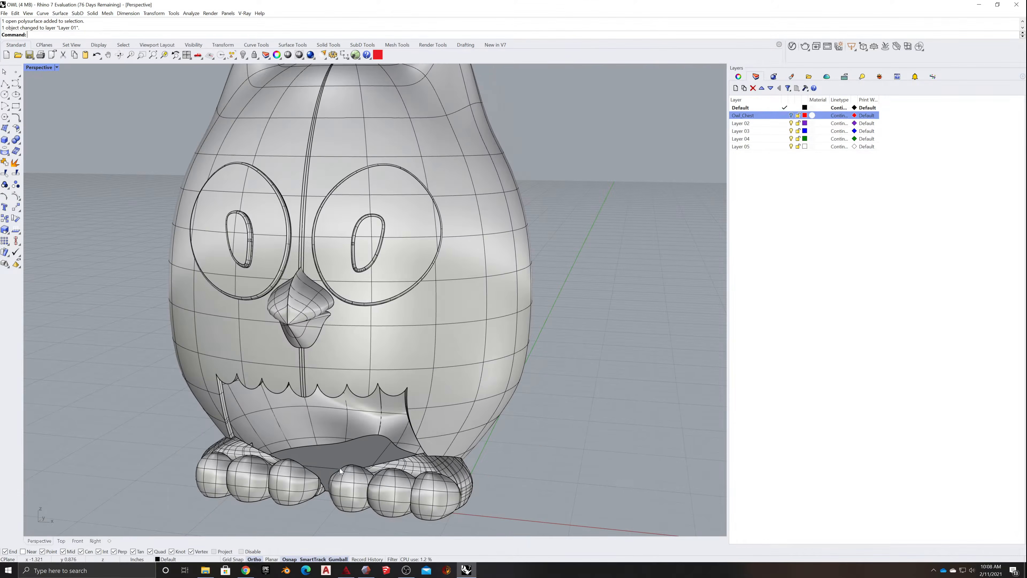
right_drag(339, 469, 322, 487)
scroll(417, 456, down, 4)
scroll(420, 435, up, 8)
click(420, 435)
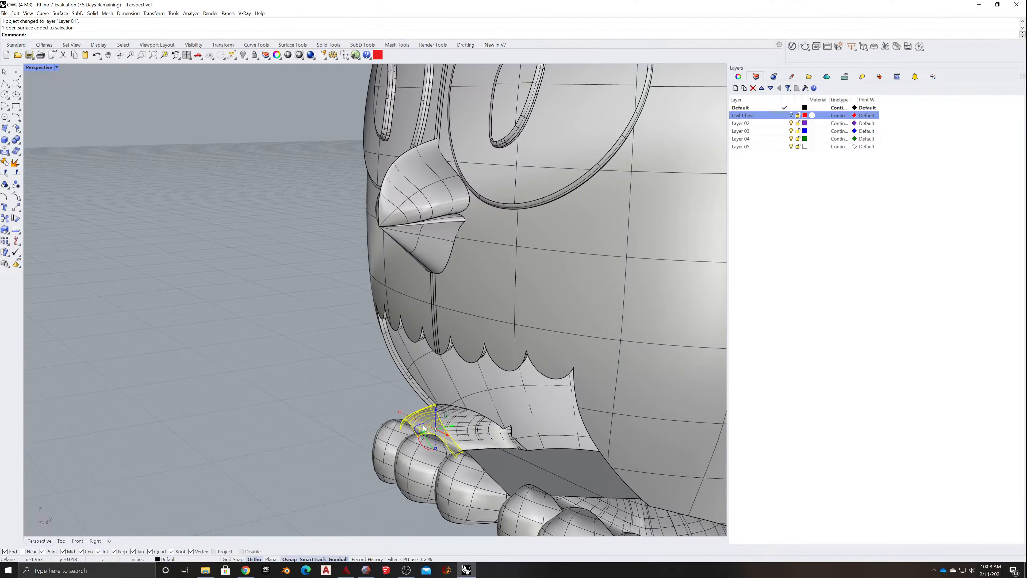
click(421, 436)
right_drag(421, 436, 384, 482)
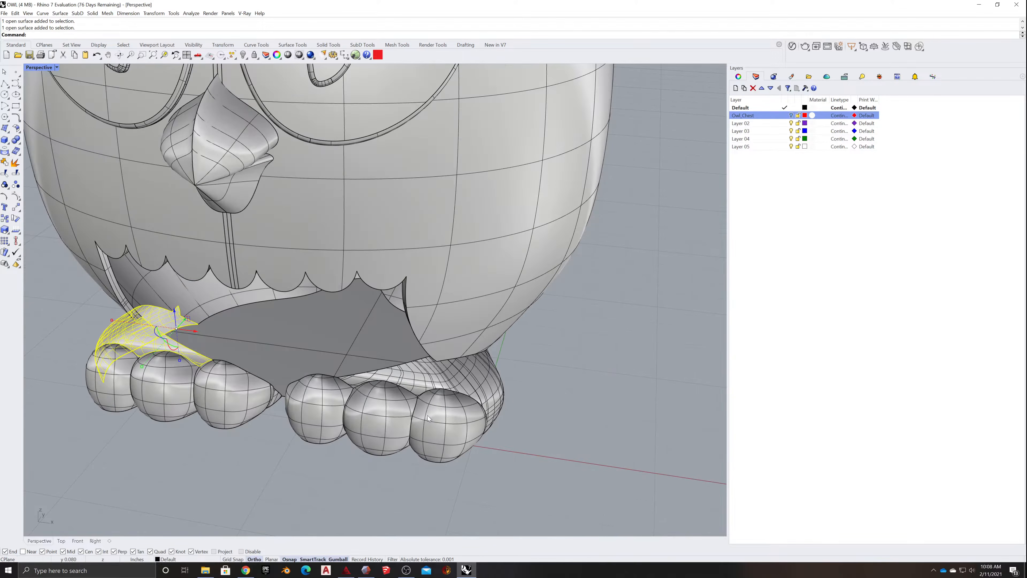
shift+click(424, 377)
shift+click(467, 372)
right_drag(569, 403, 534, 409)
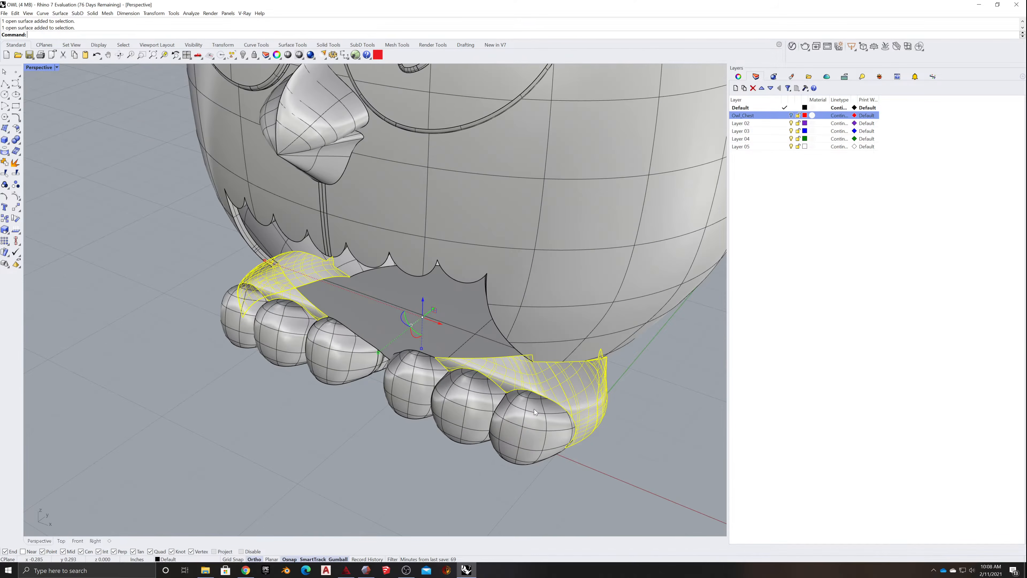
right_click(749, 125)
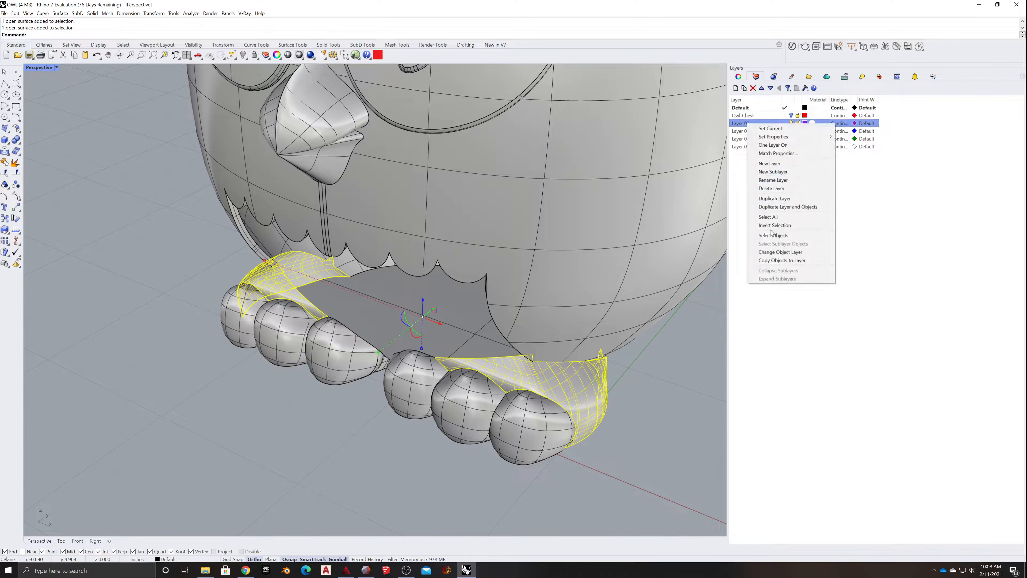
click(776, 253)
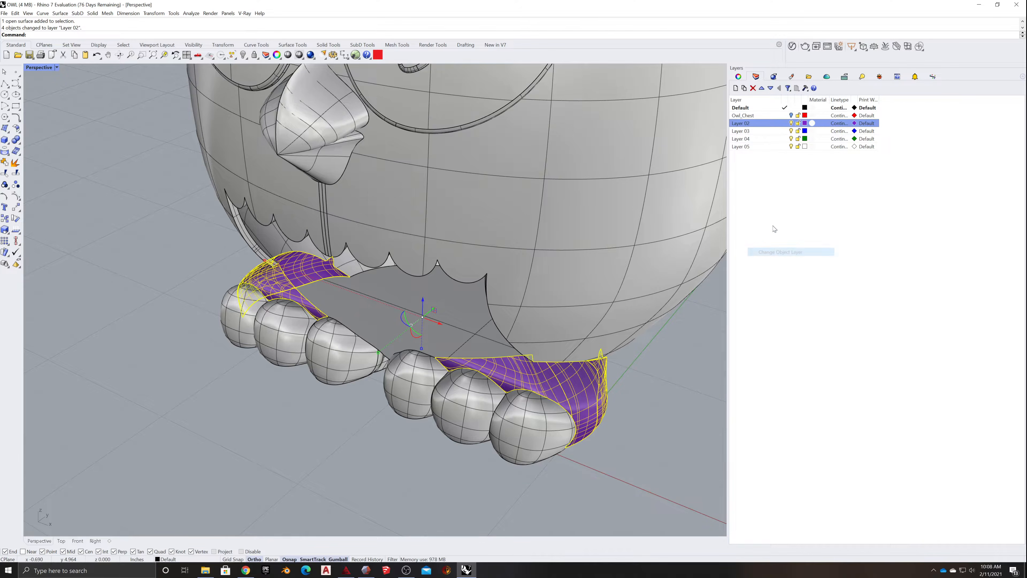
- Rename Layer 02 to Feet and join the selected foot surfaces
double_click(746, 124)
text(Feet)
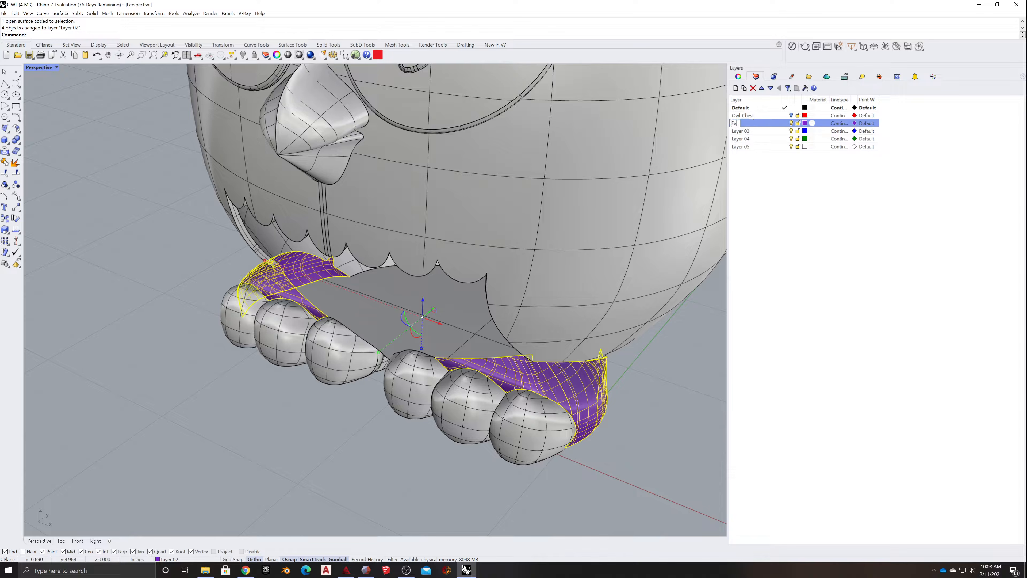
key(Return)
click(5, 162)
click(148, 319)
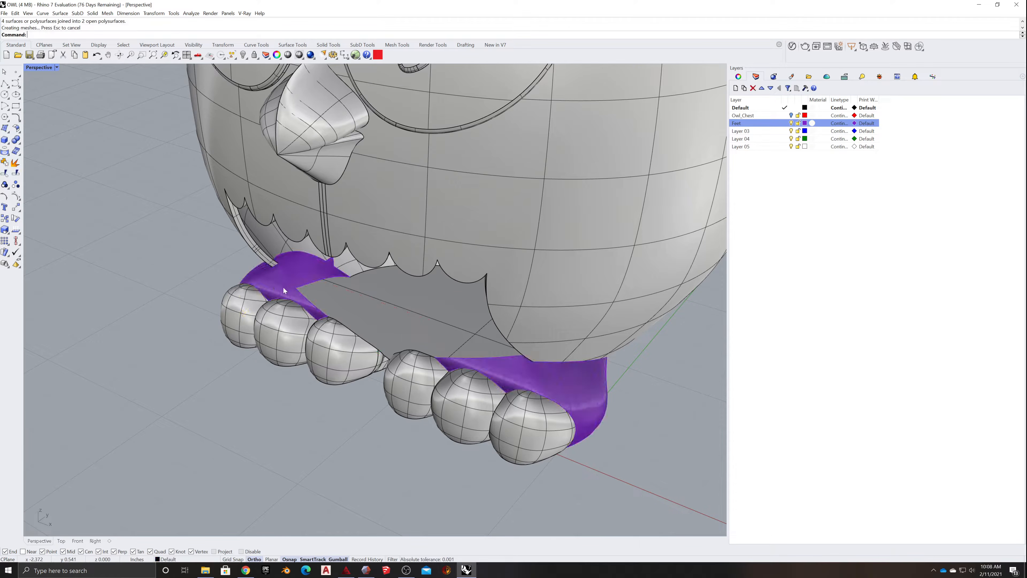
- Join the two foot polysurfaces with the flat base surface on the owl's underside
click(283, 287)
click(555, 374)
right_drag(555, 375, 267, 367)
scroll(567, 437, down, 11)
scroll(275, 366, up, 12)
click(416, 442)
right_drag(416, 442, 584, 361)
scroll(542, 374, down, 10)
scroll(454, 429, up, 8)
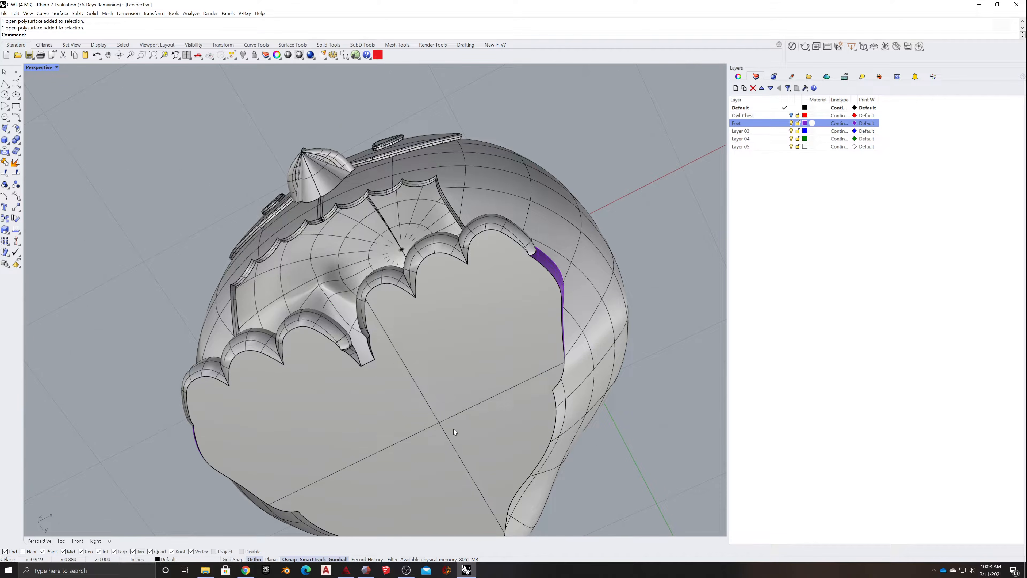
click(446, 363)
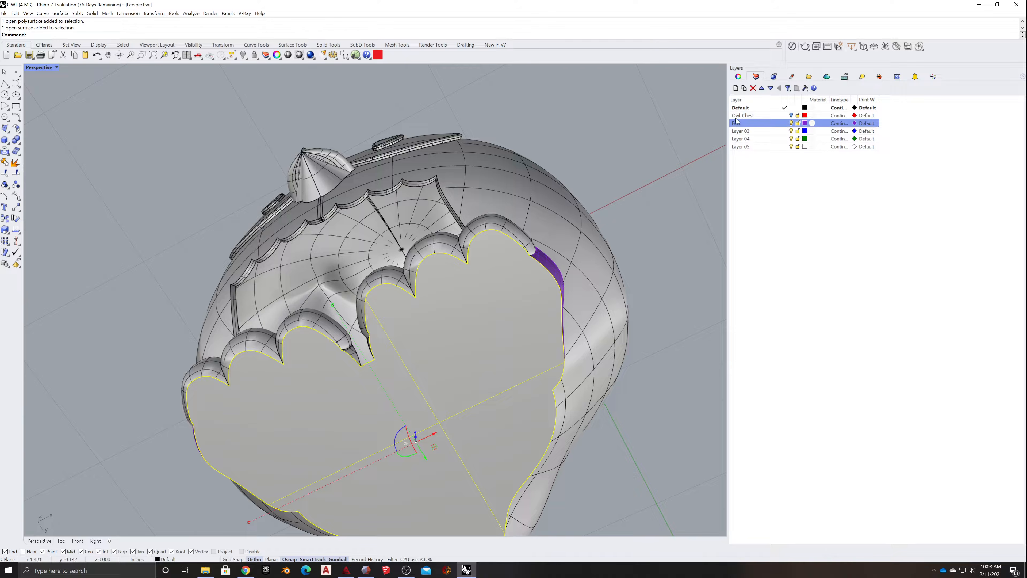
shift+click(552, 265)
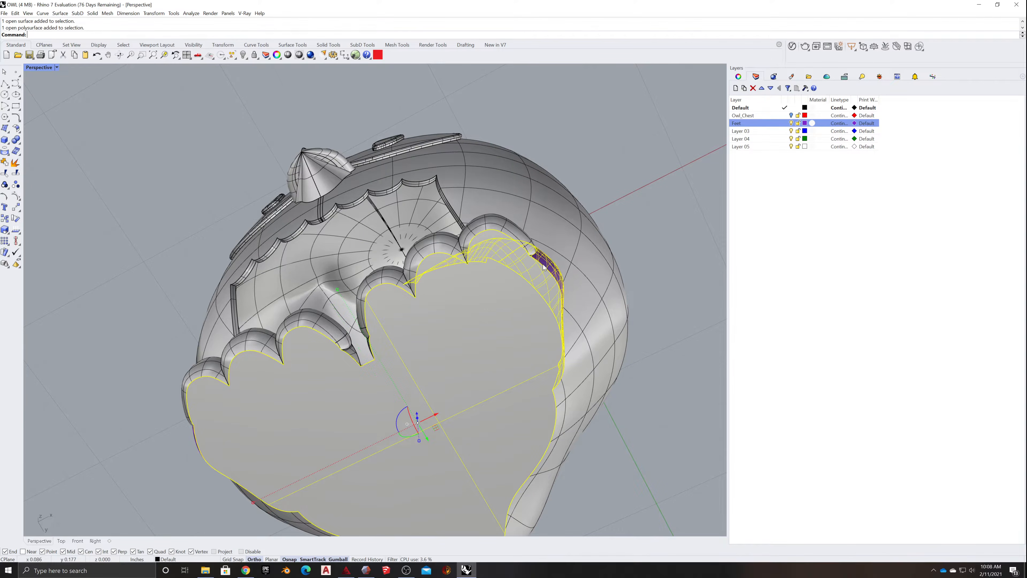
right_drag(552, 266, 180, 387)
shift+click(179, 387)
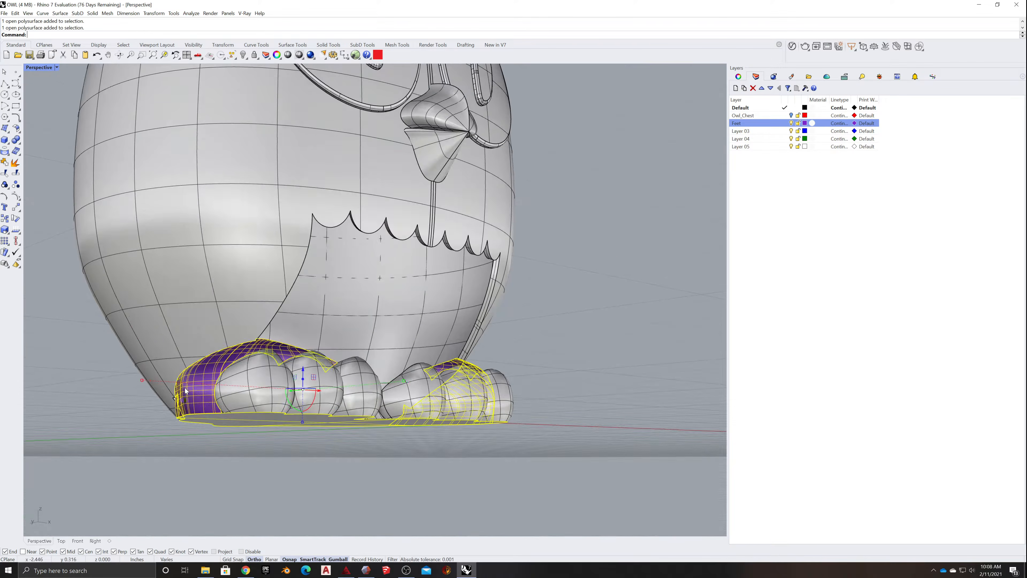
click(4, 163)
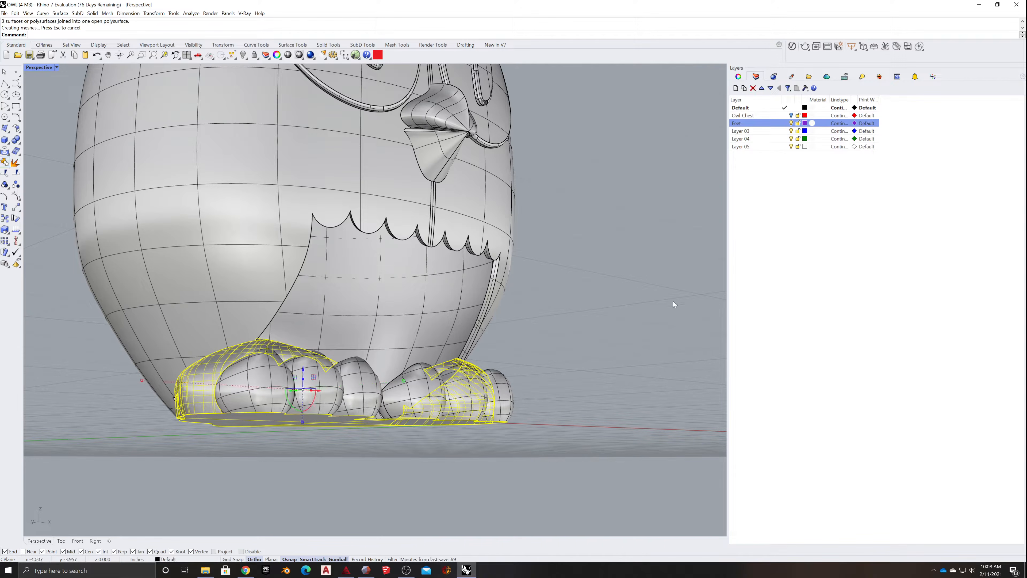
- Move the joined feet and base to the Feet layer and rename that layer Owl_Feet
right_click(749, 123)
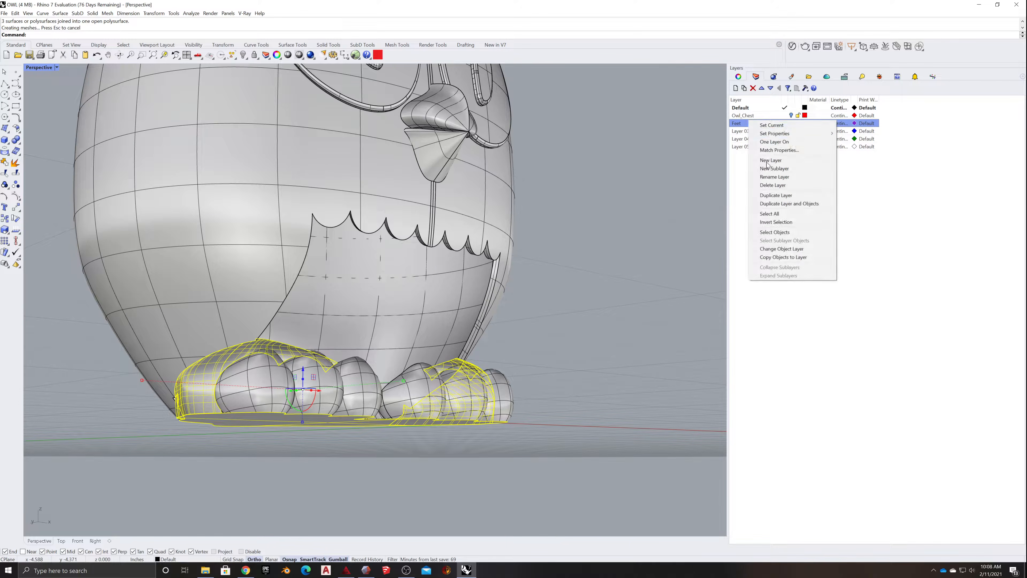
click(774, 251)
click(734, 123)
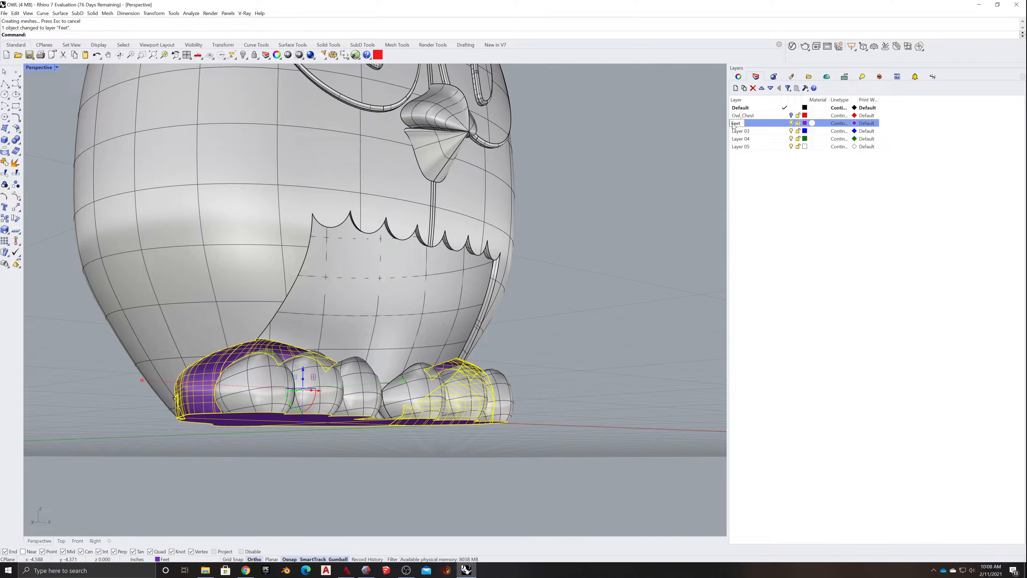
text(Owl_)
click(744, 134)
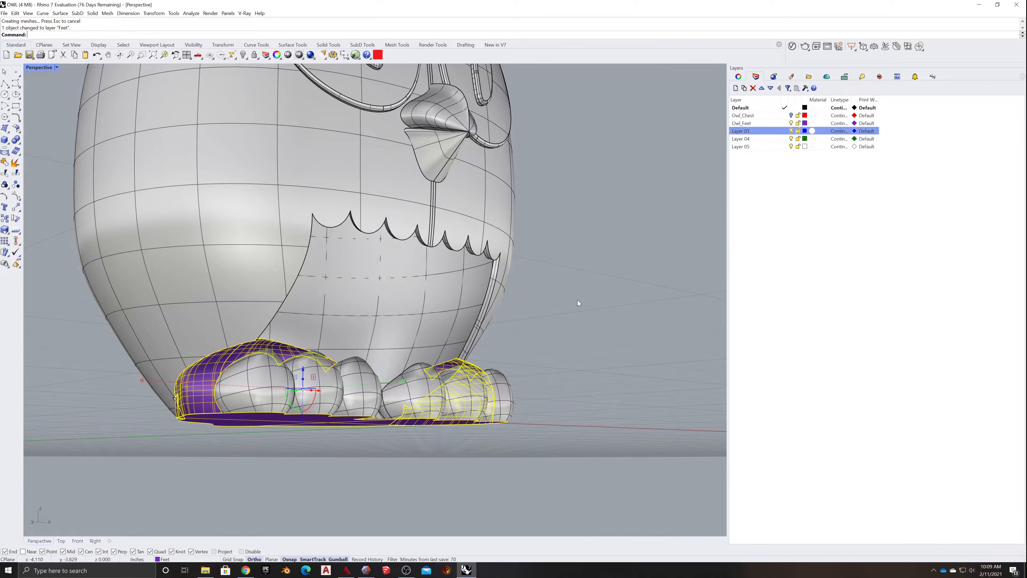
- Rename Layer 03 to Owl_Talons and move the six toe surfaces of both feet to it
click(621, 353)
mouse_move(622, 353)
right_down()
mouse_move(644, 356)
mouse_move(620, 371)
right_up()
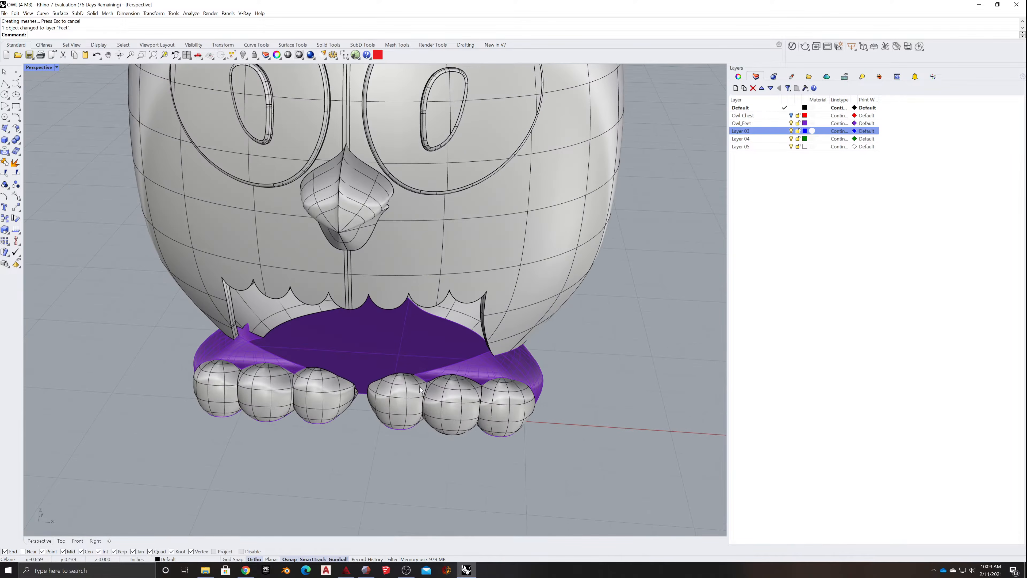
shift+click(219, 399)
shift+click(261, 396)
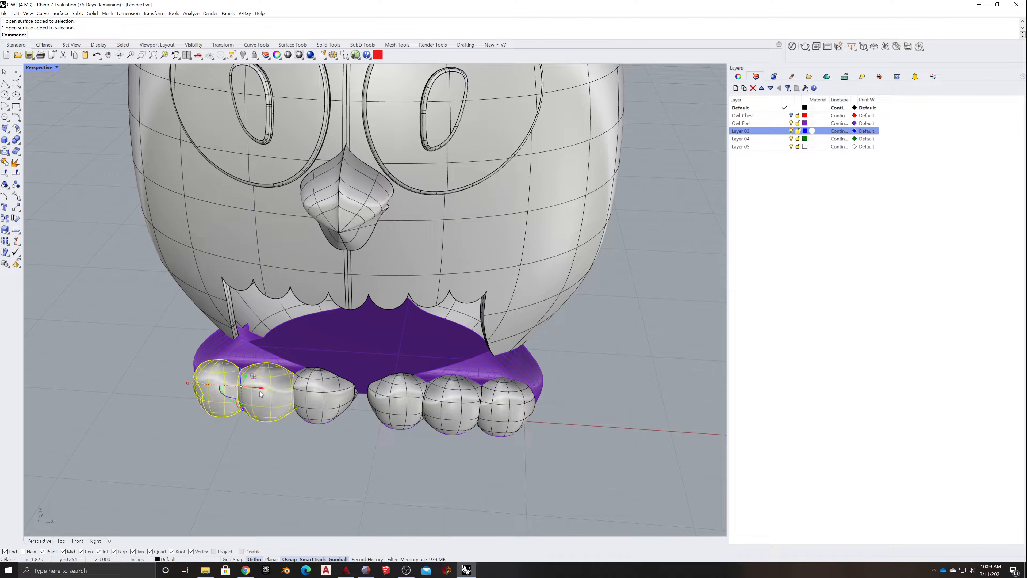
shift+click(321, 395)
shift+click(404, 398)
shift+click(452, 405)
shift+click(506, 407)
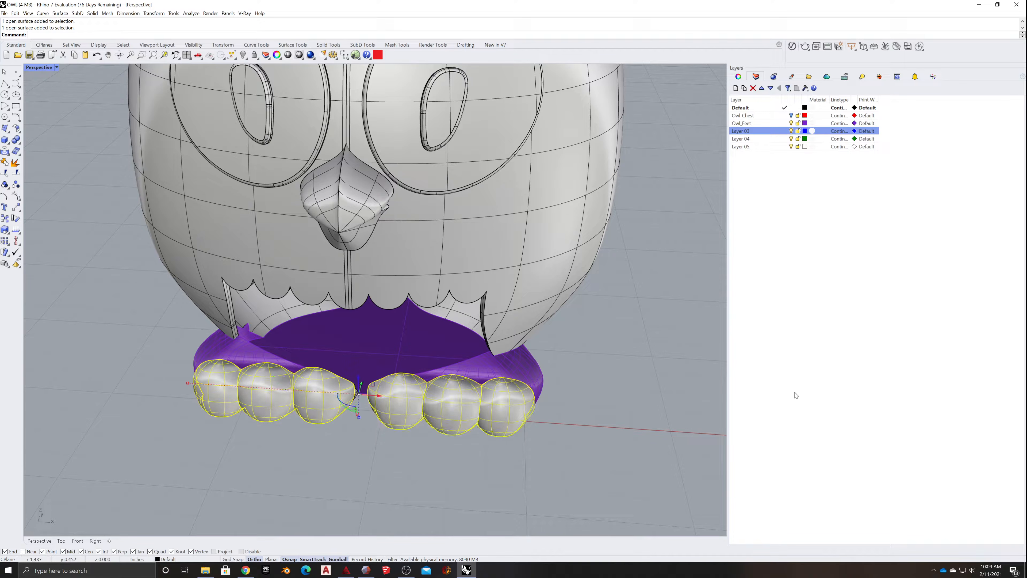
double_click(740, 131)
text(Owl_Talons)
right_click(771, 131)
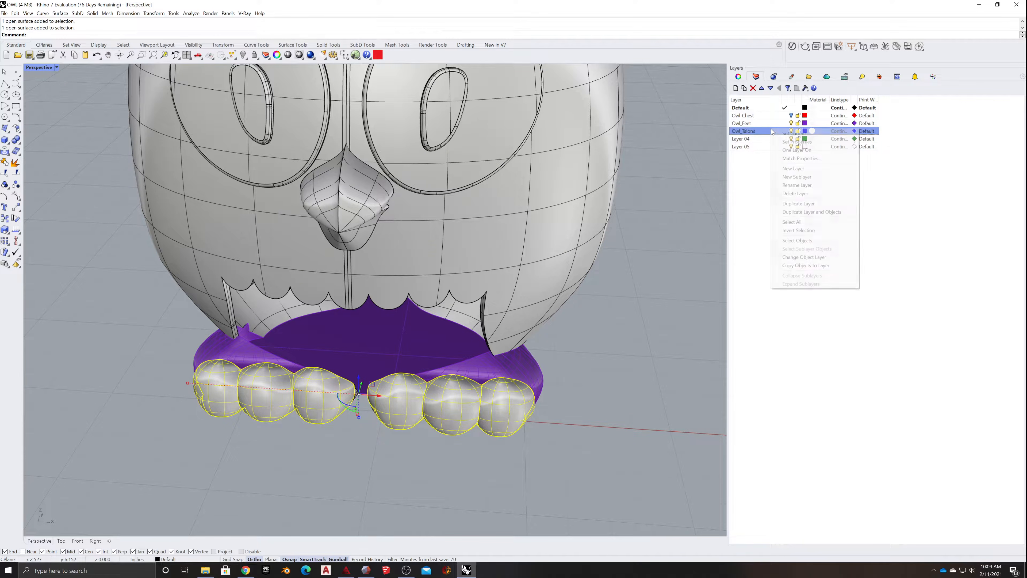
click(794, 257)
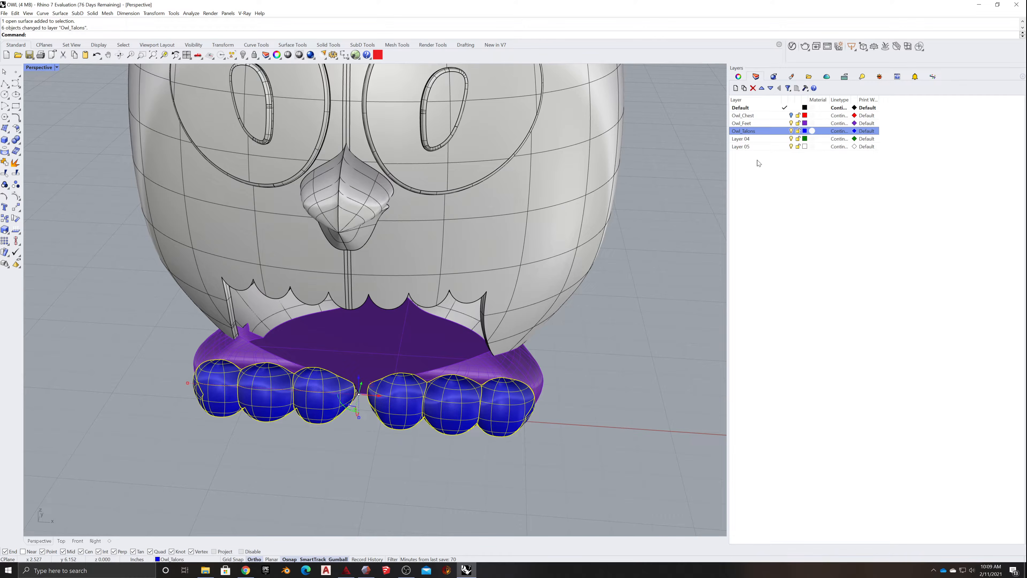
- Hide the Owl_Talons and Owl_Feet layers and move the small leftover foot surfaces beneath the owl's body to Owl_Feet
click(792, 131)
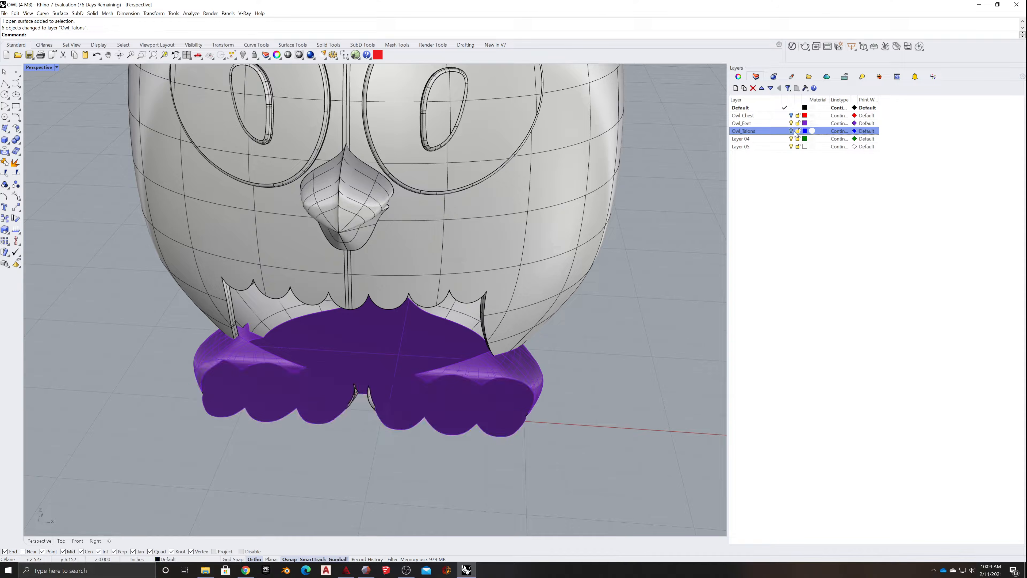
click(792, 123)
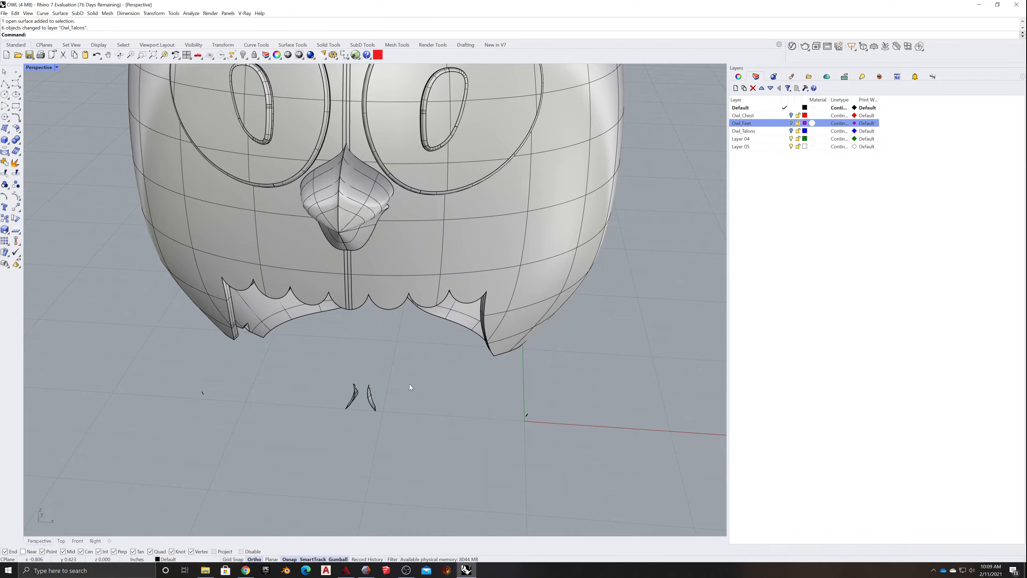
mouse_move(446, 424)
right_down()
mouse_move(486, 419)
mouse_move(413, 415)
mouse_move(464, 414)
mouse_move(455, 417)
right_up()
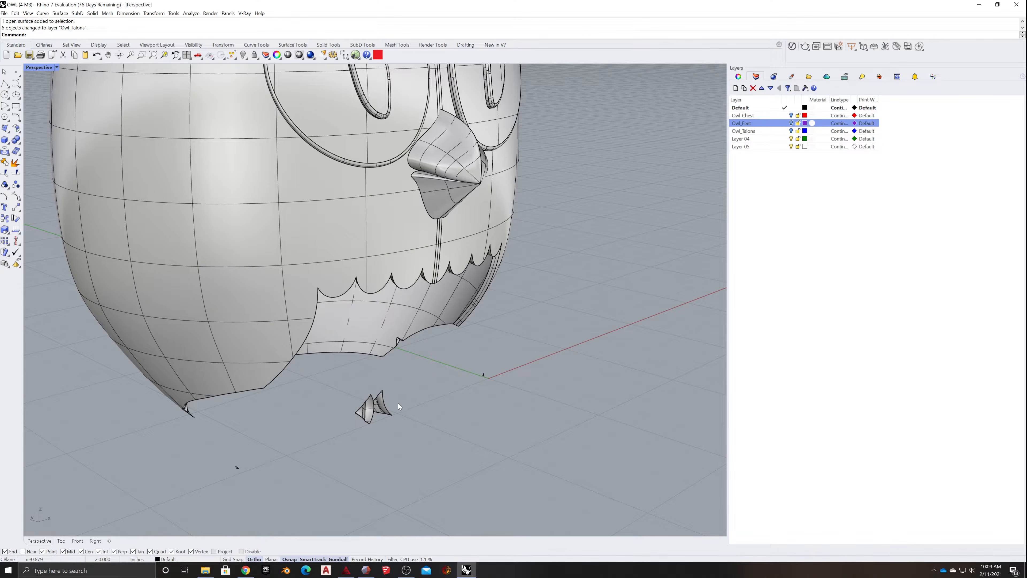
drag(236, 470, 450, 388)
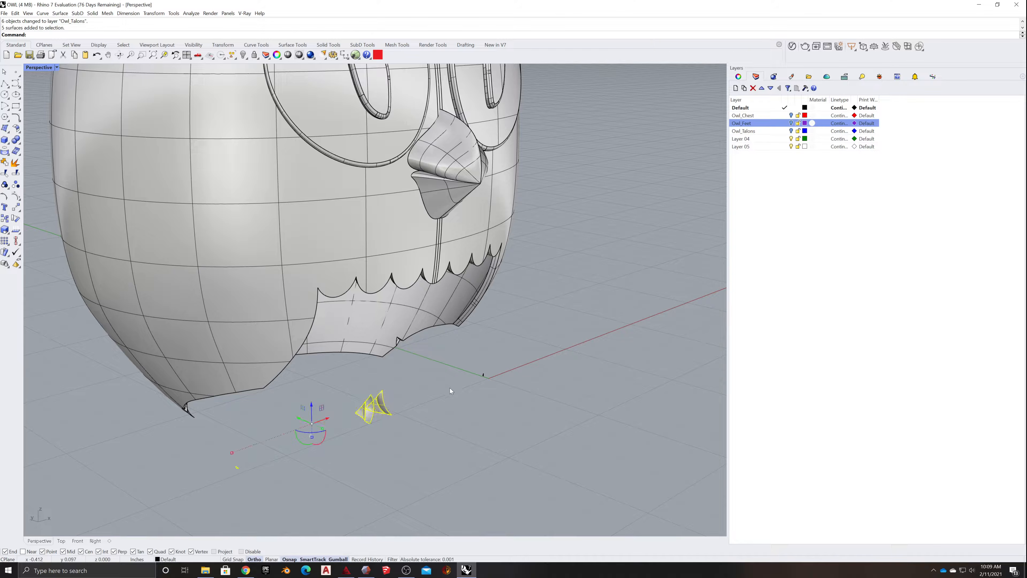
right_drag(444, 406, 465, 439)
shift+drag(490, 432, 567, 387)
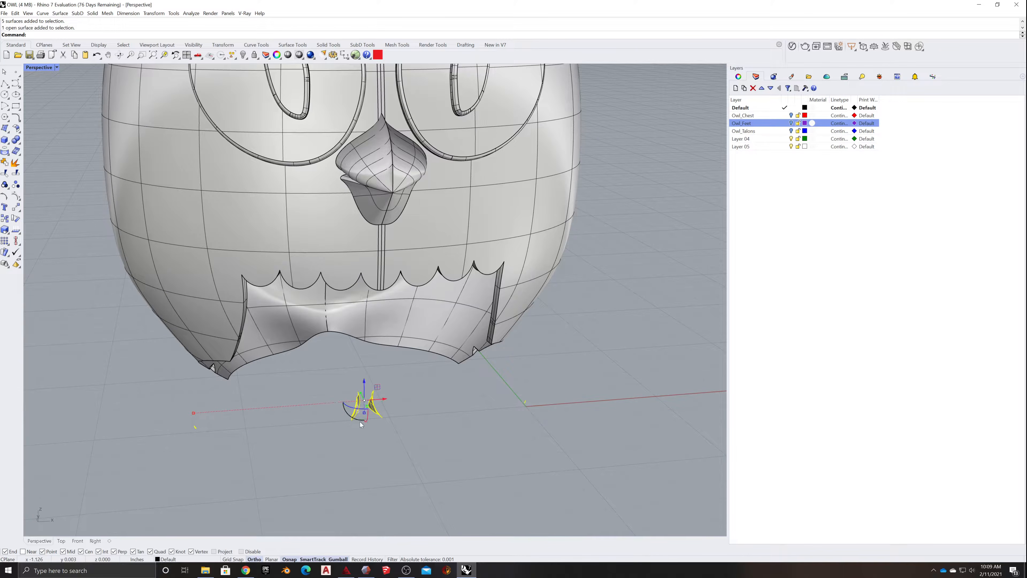
right_click(743, 124)
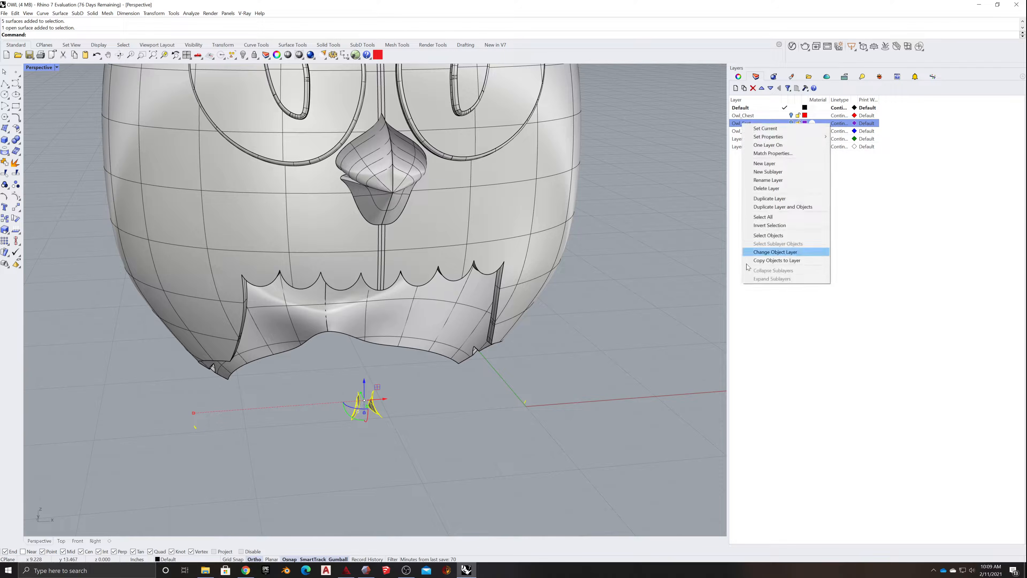
click(760, 253)
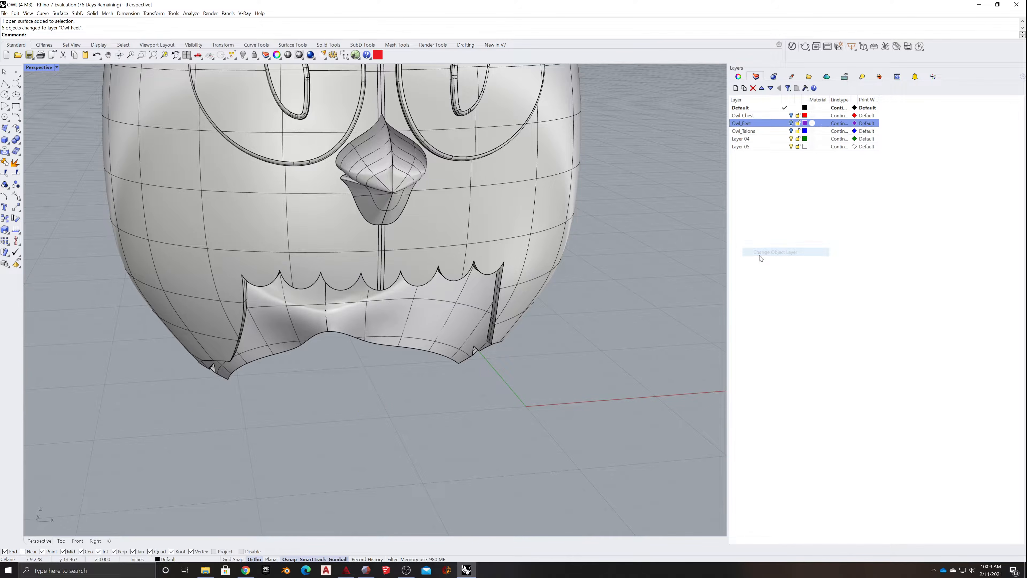
- Join all objects on the Owl_Feet layer into one polysurface and hide that layer
click(791, 123)
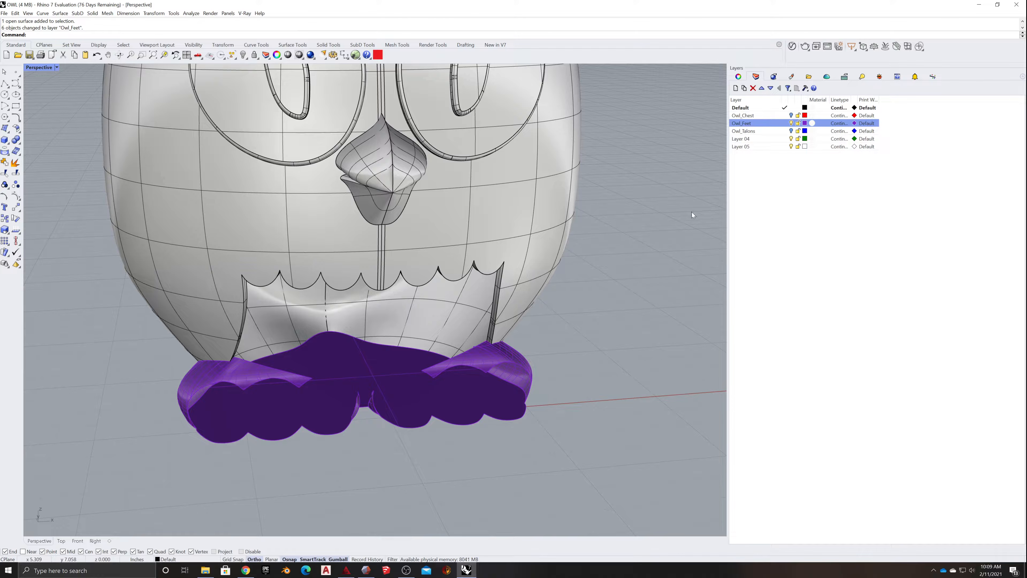
drag(115, 485, 631, 342)
mouse_move(380, 456)
right_down()
mouse_move(403, 455)
mouse_move(395, 445)
right_up()
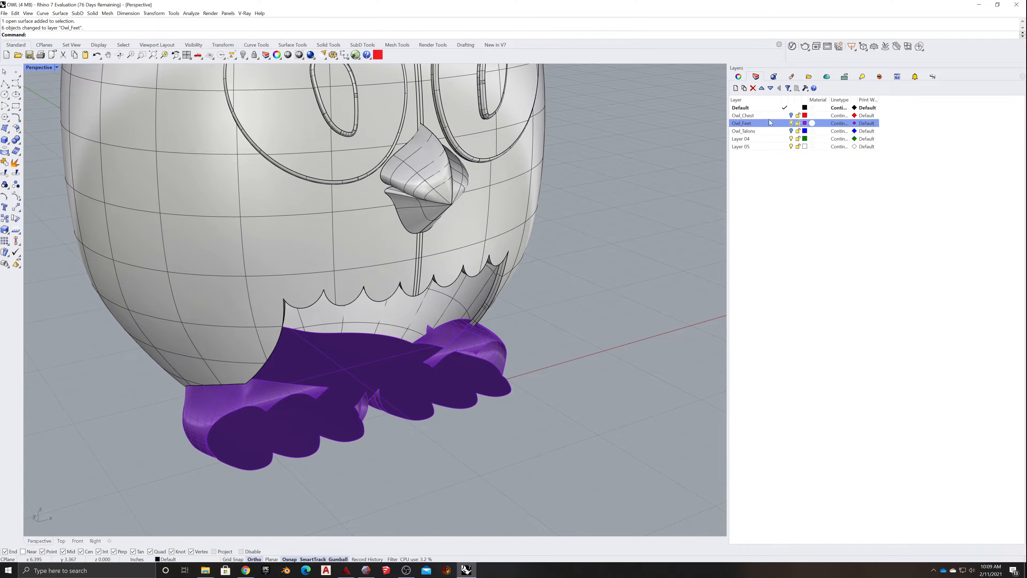
right_click(755, 124)
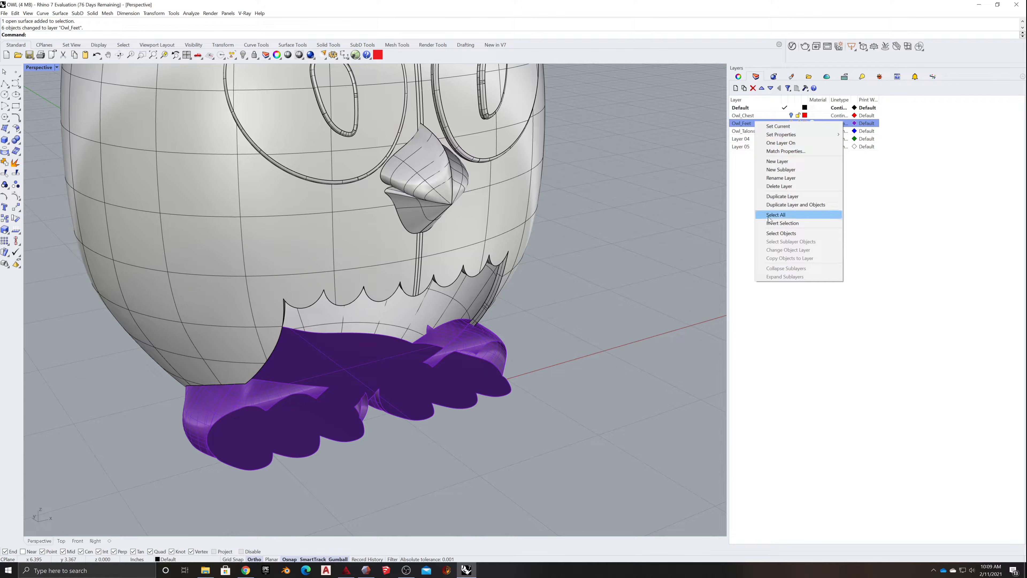
click(777, 234)
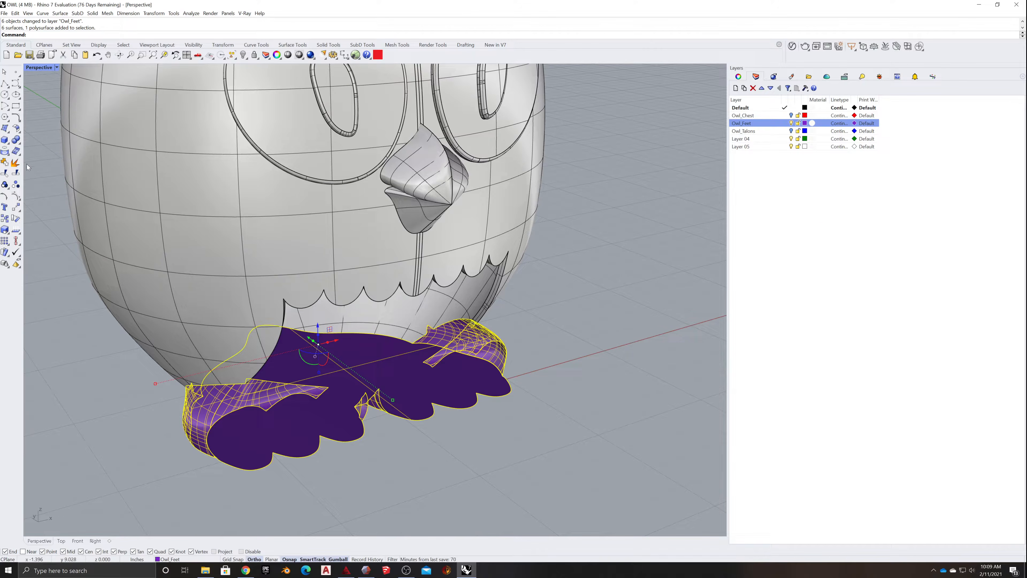
click(4, 162)
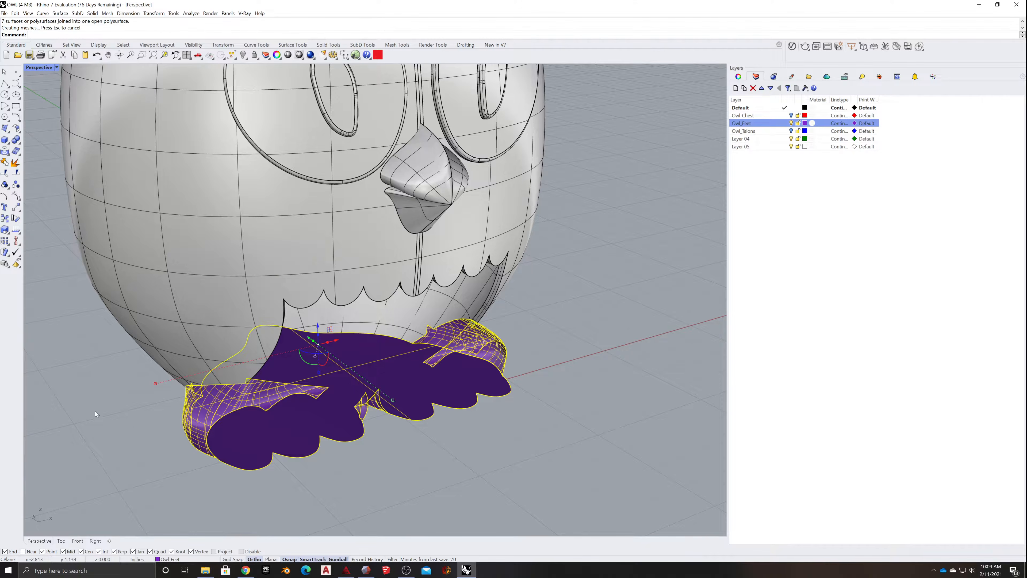
click(411, 373)
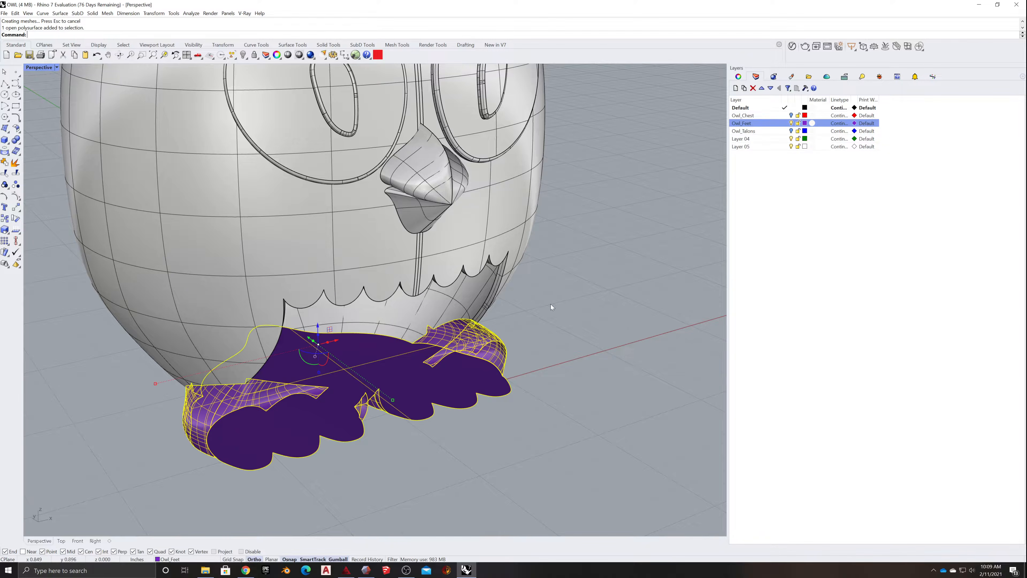
click(792, 124)
right_drag(479, 404, 393, 391)
scroll(649, 251, down, 4)
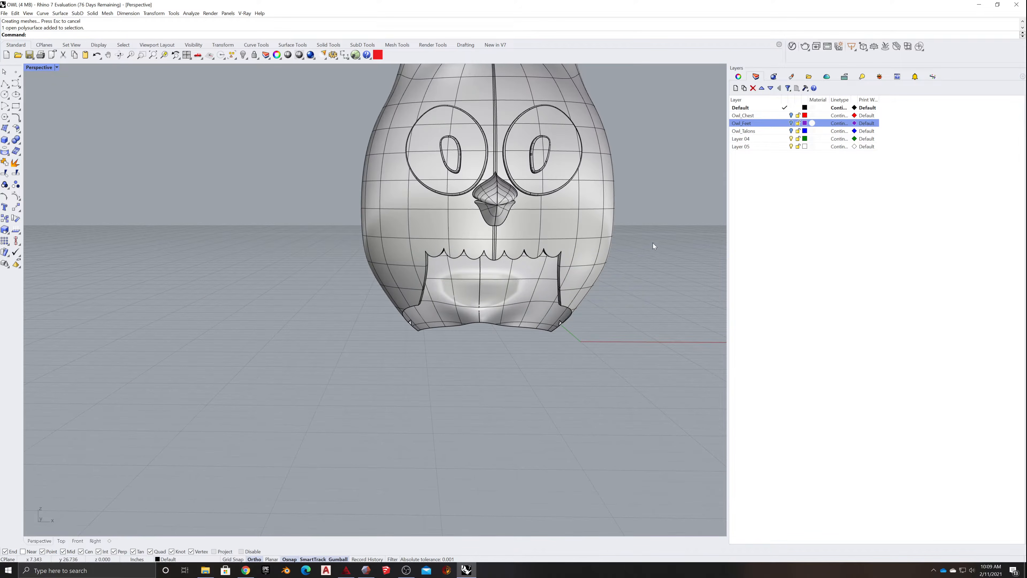
drag(653, 242, 391, 341)
click(453, 353)
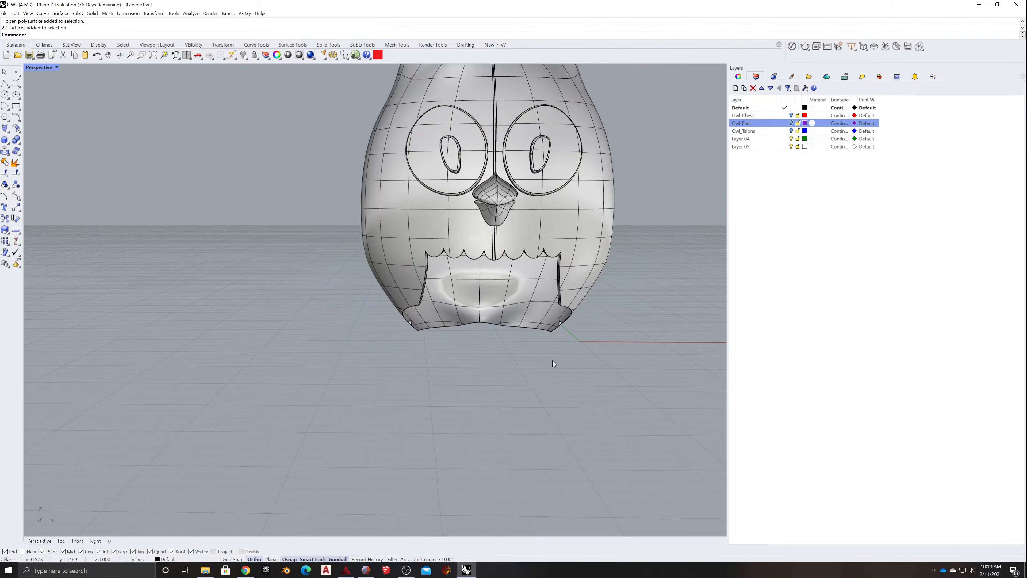
drag(663, 225, 410, 327)
drag(390, 326, 344, 366)
right_drag(578, 348, 477, 291)
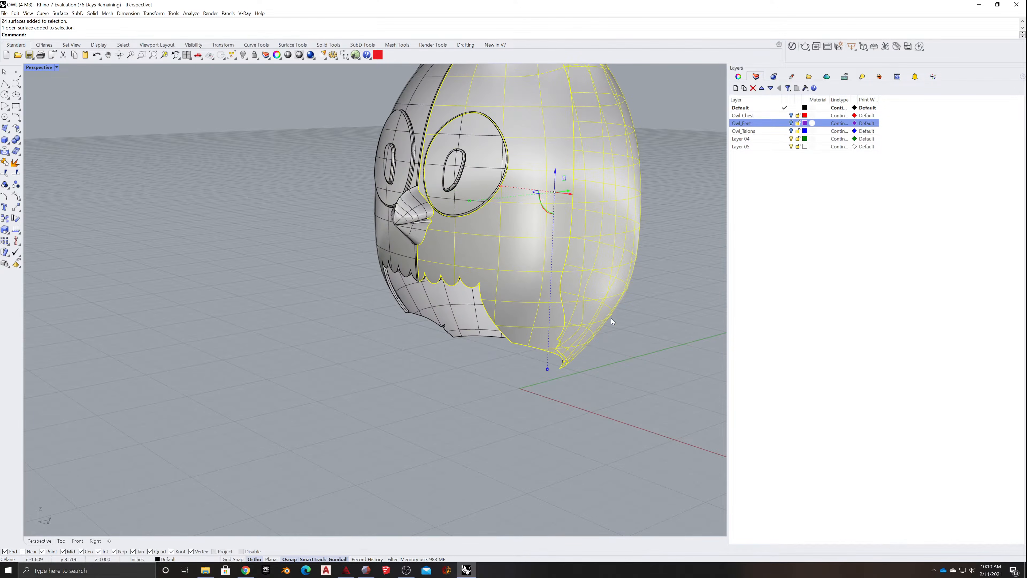
click(562, 418)
right_drag(562, 419, 449, 404)
- Rename Layer 04 to Owl_Body and move the owl's body surfaces, without the eyes and beak, to it
drag(663, 267, 268, 376)
right_drag(269, 376, 352, 336)
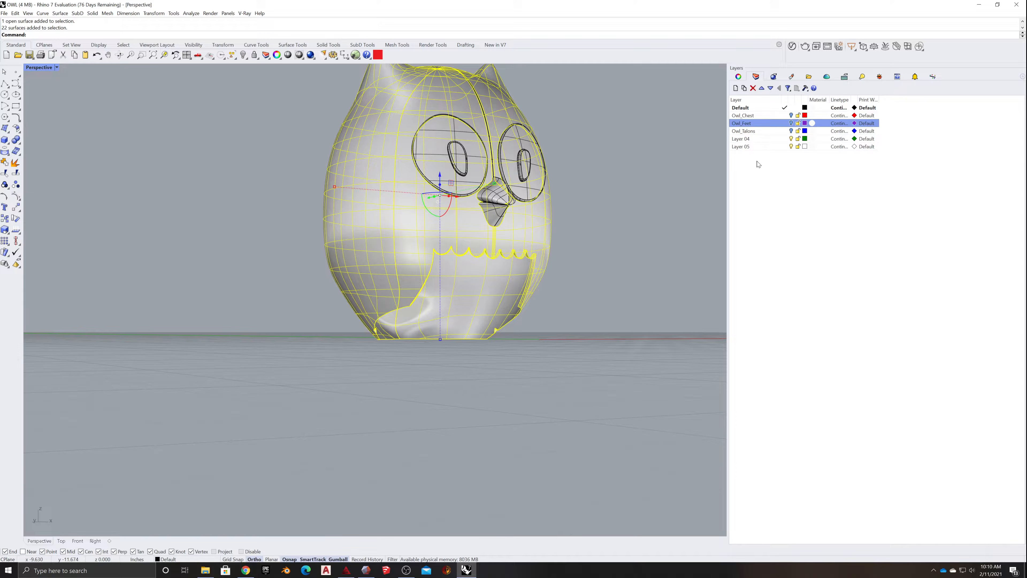
right_click(749, 140)
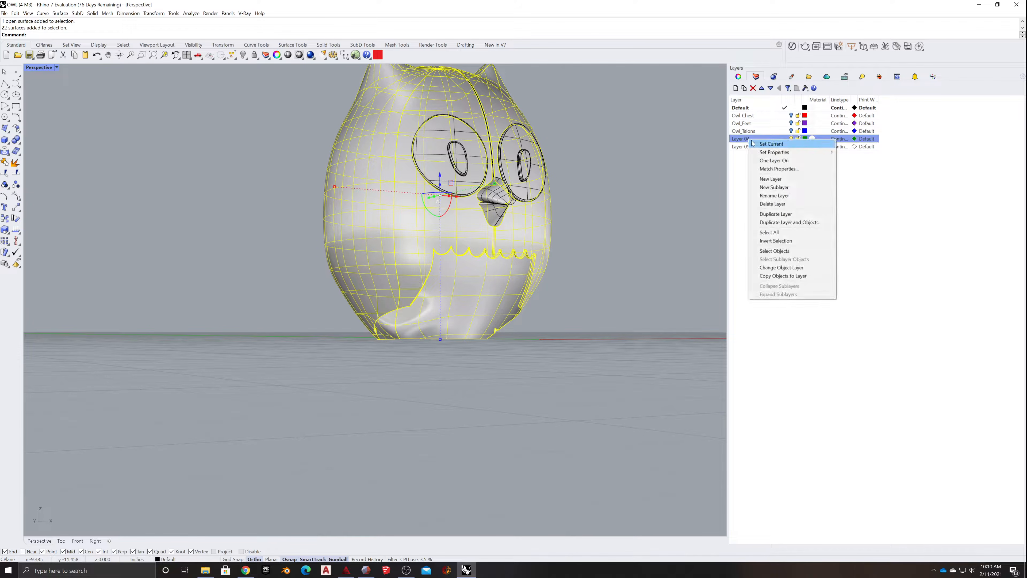
click(753, 140)
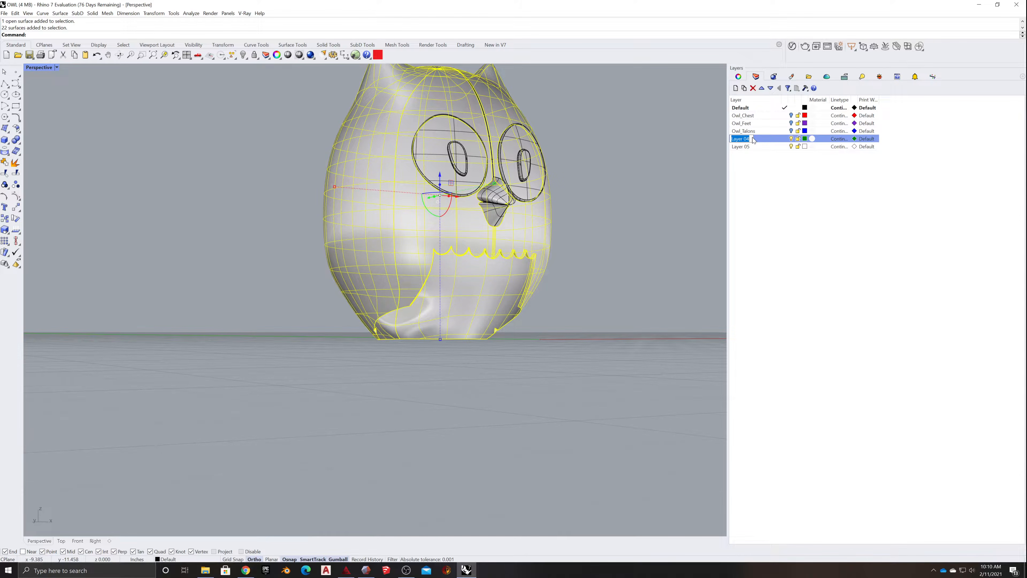
text(OwlB)
key(BackSpace)
text(_Body)
key(Return)
right_click(760, 139)
click(792, 267)
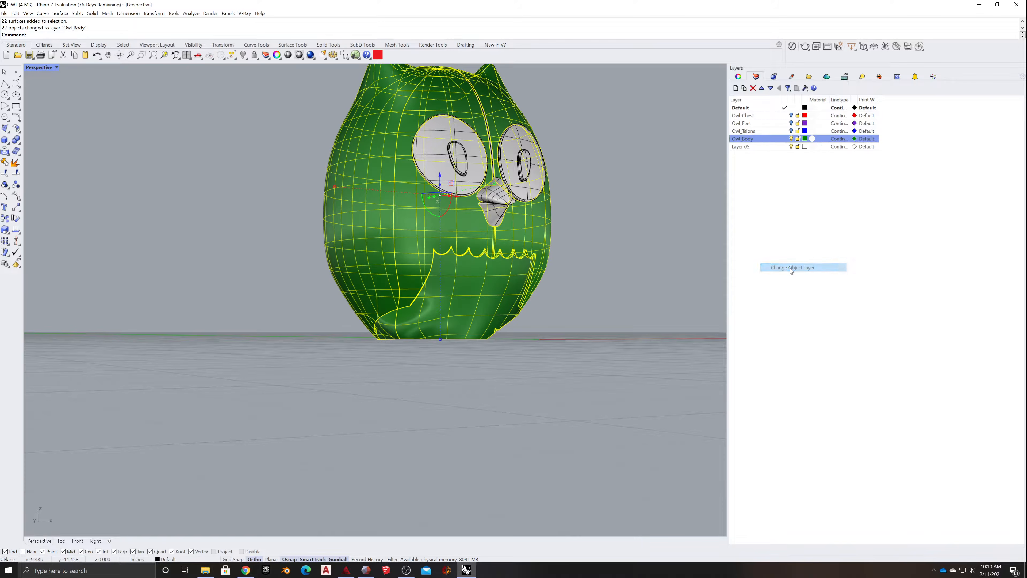
- Join the body surfaces into one polysurface and join the thin seam strip above the beak to it
click(5, 162)
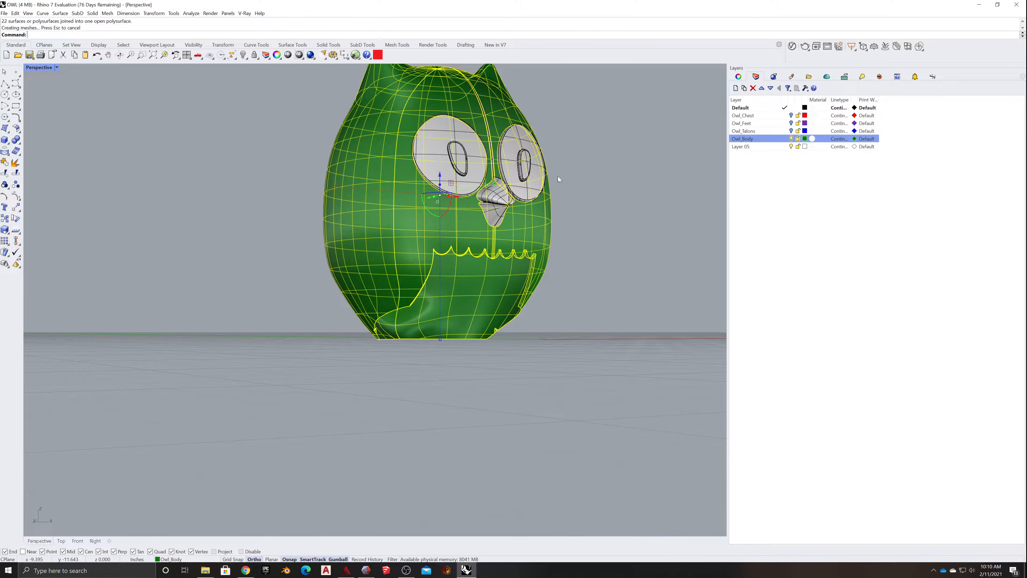
click(792, 139)
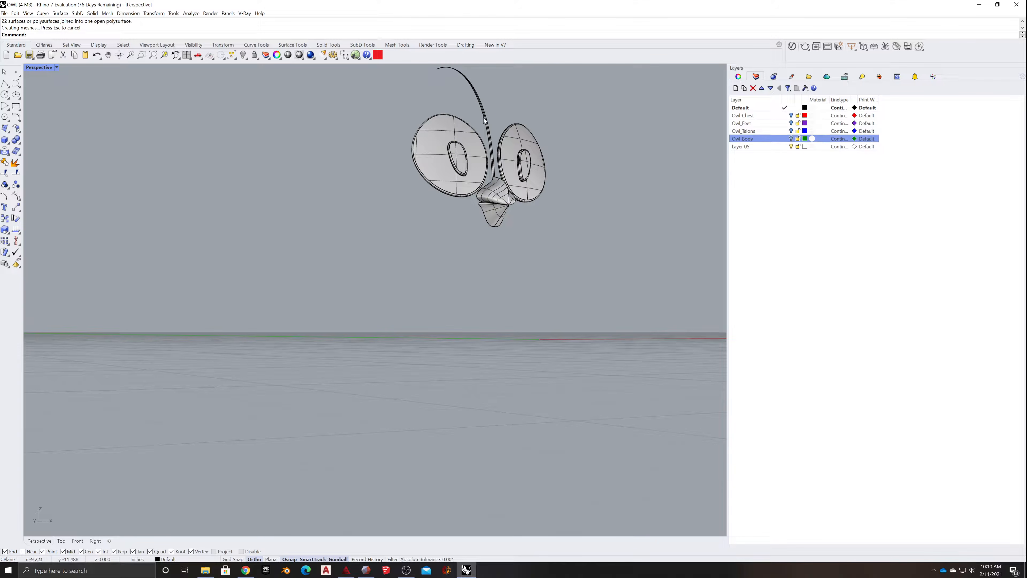
click(792, 139)
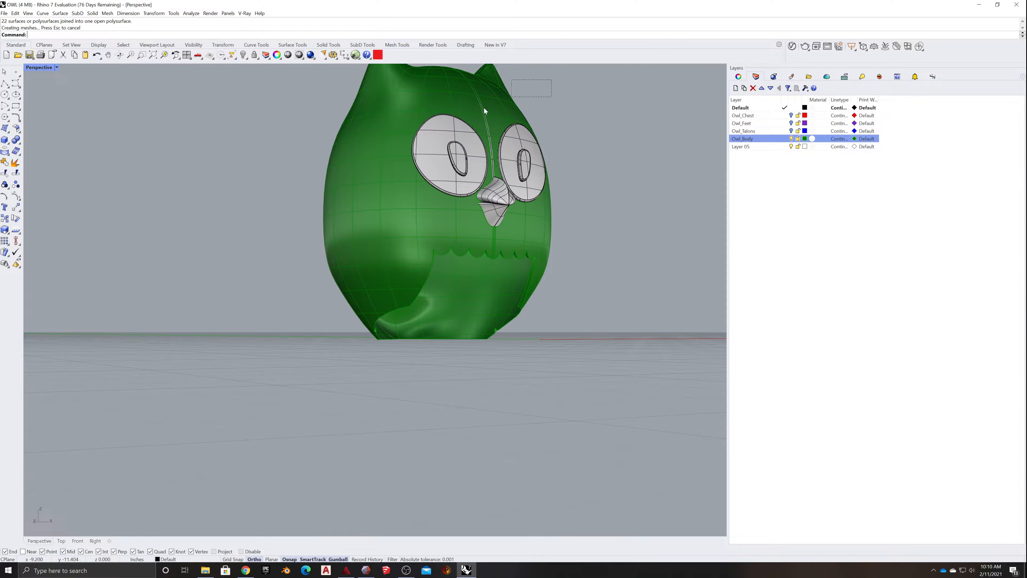
drag(486, 111, 423, 100)
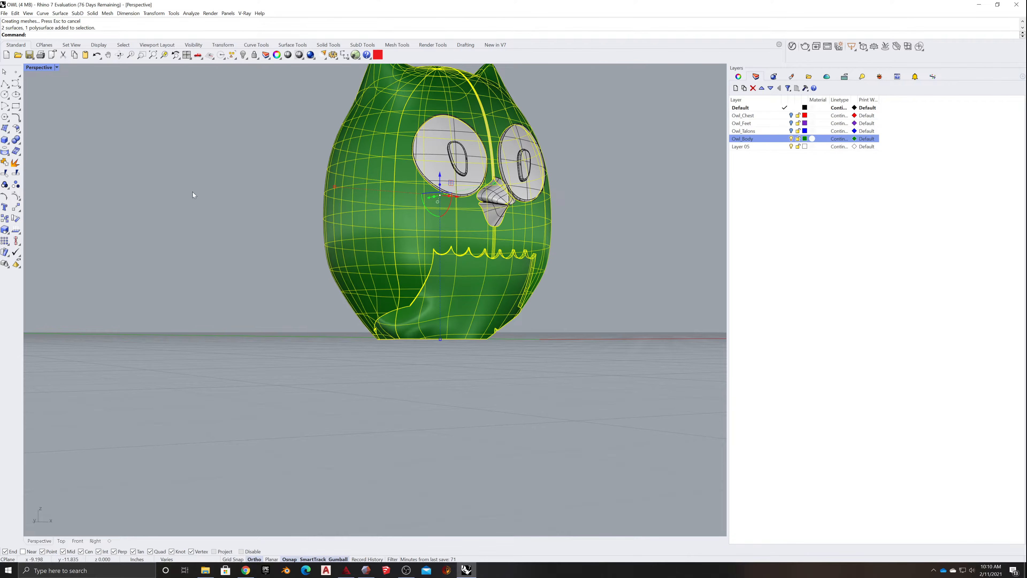
click(4, 173)
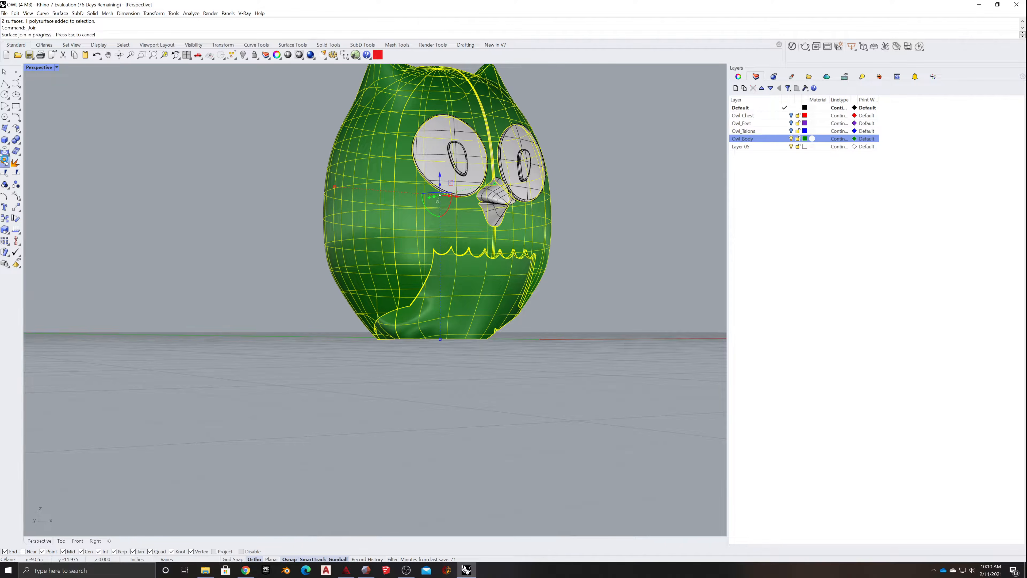
- Move the joined body polysurface to the Owl_Body layer and hide that layer
right_click(765, 140)
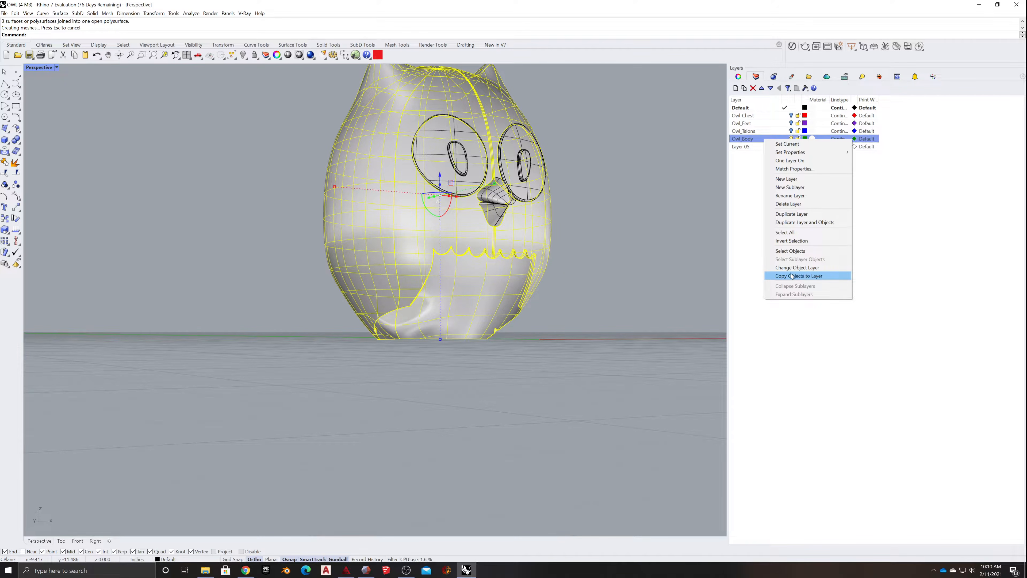
click(809, 269)
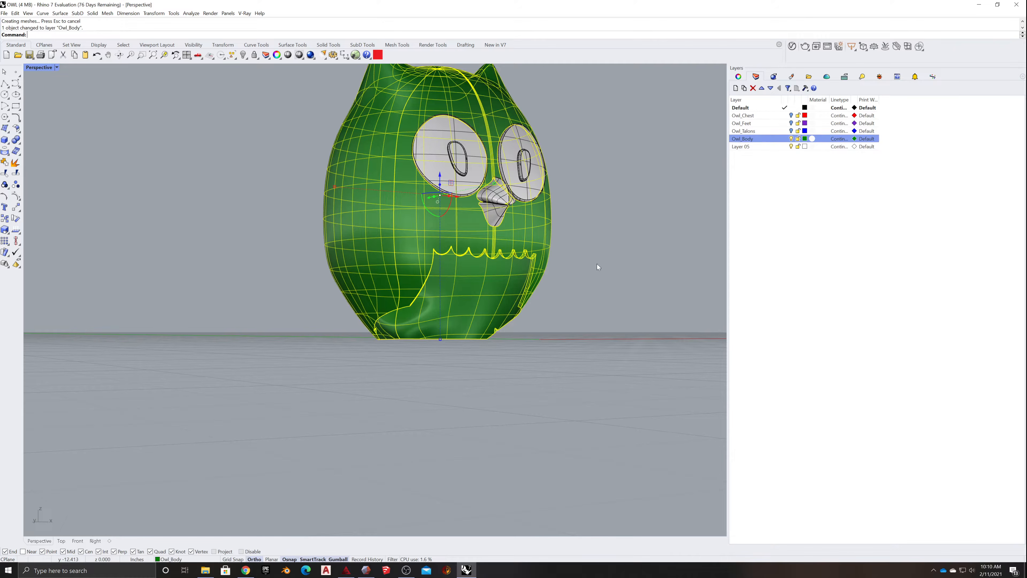
click(791, 139)
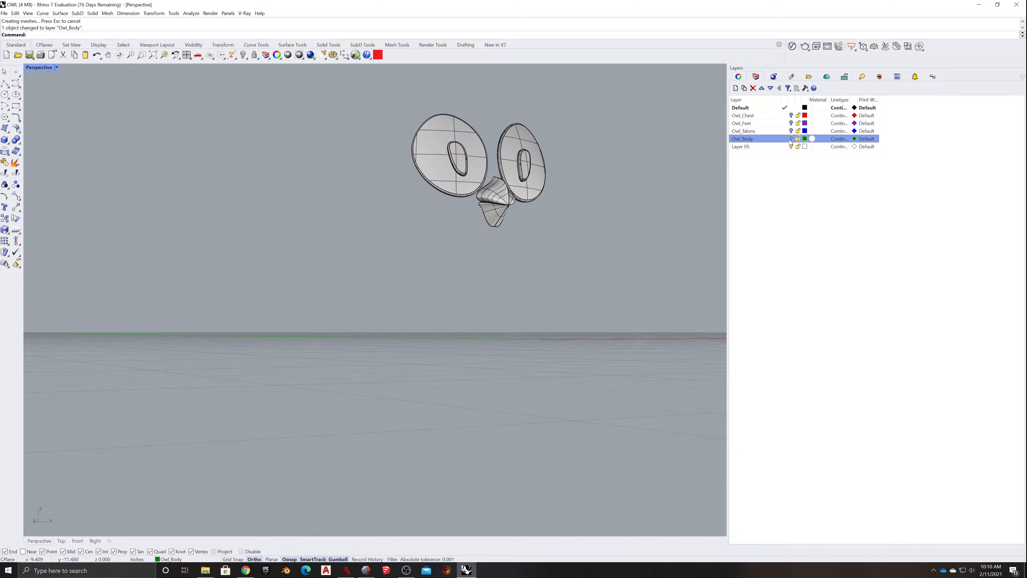
right_drag(631, 186, 441, 192)
drag(496, 97, 496, 97)
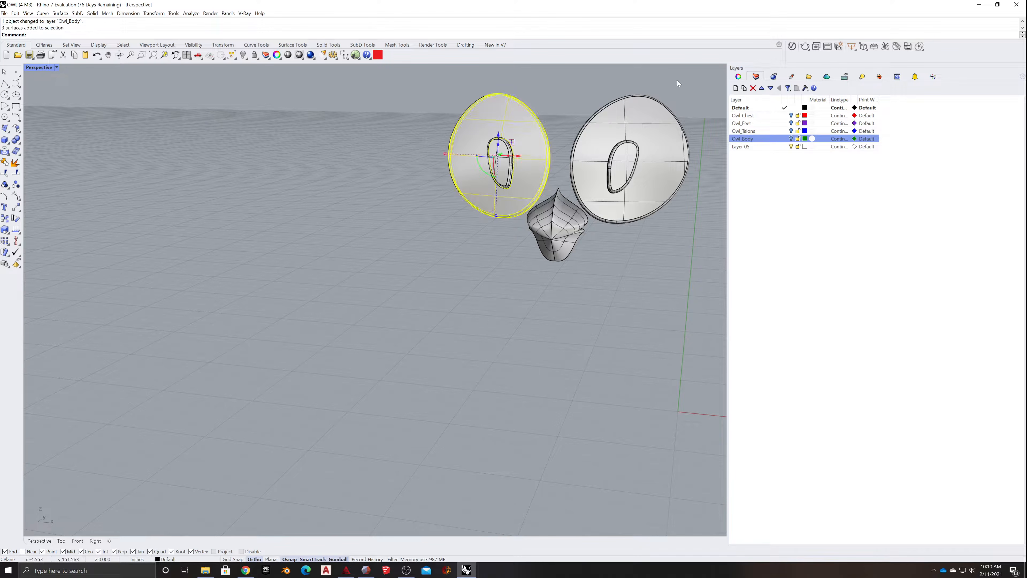
drag(676, 80, 441, 114)
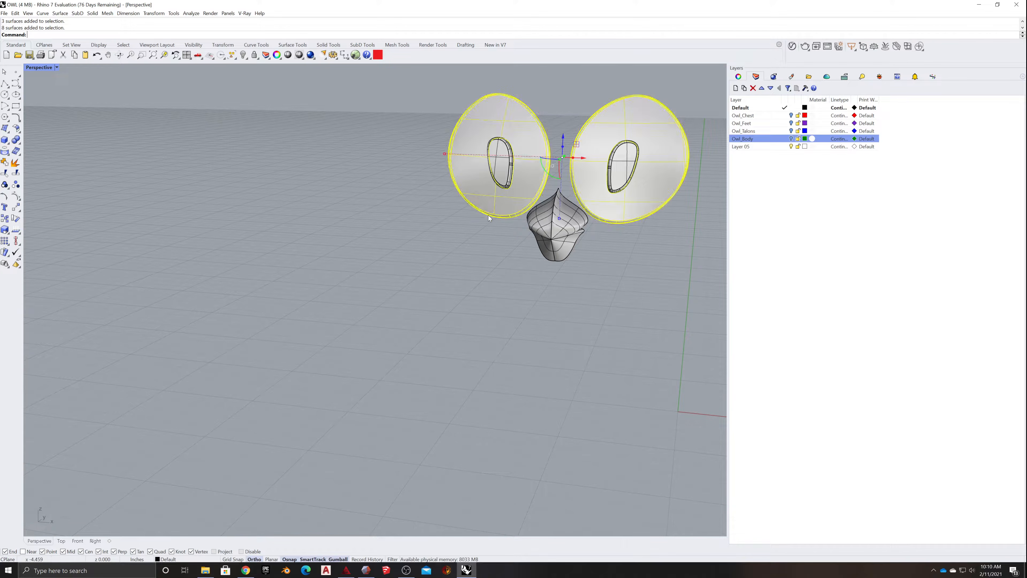
right_drag(512, 239, 479, 241)
click(449, 243)
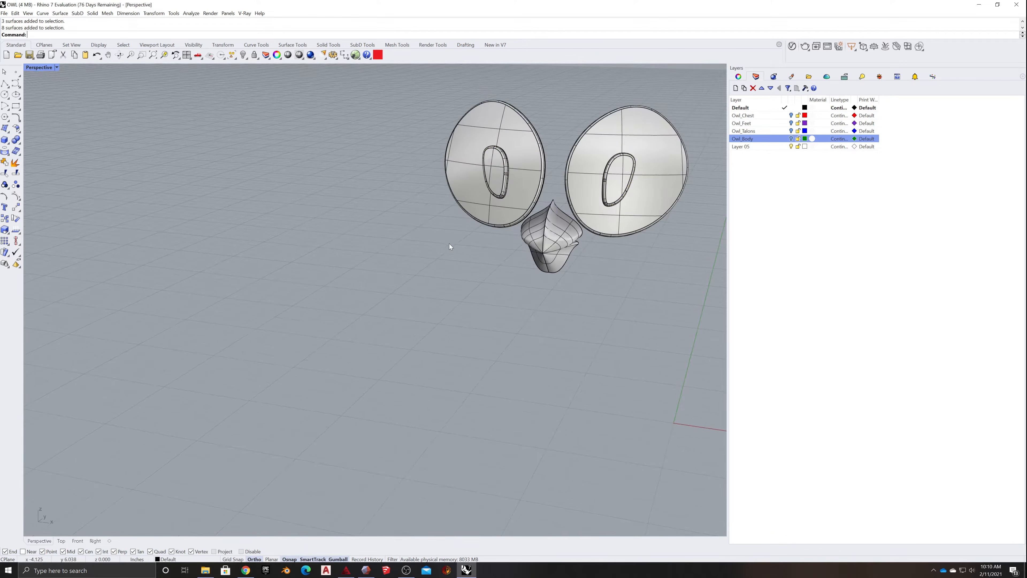
drag(471, 163, 513, 143)
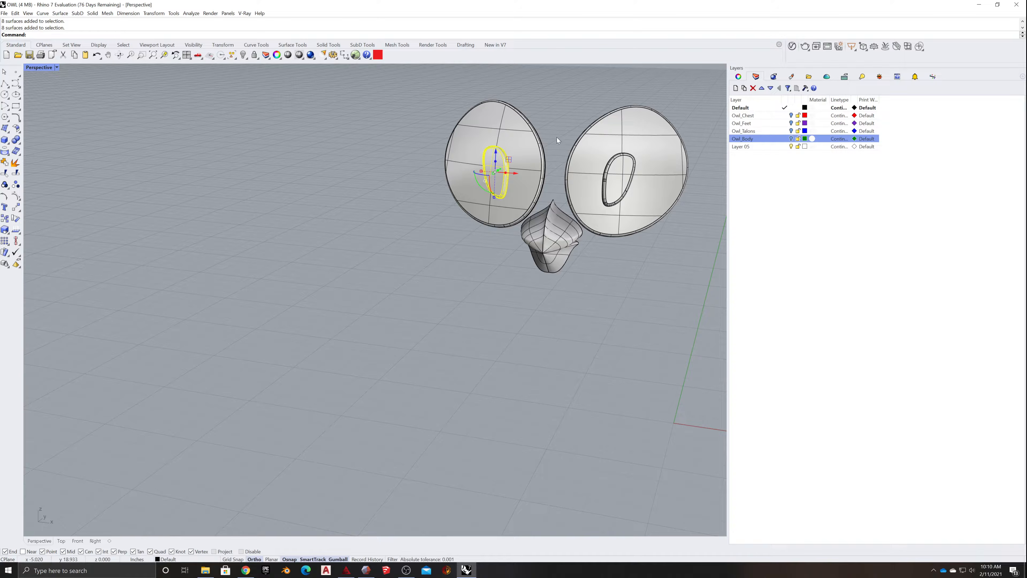
drag(570, 128, 647, 209)
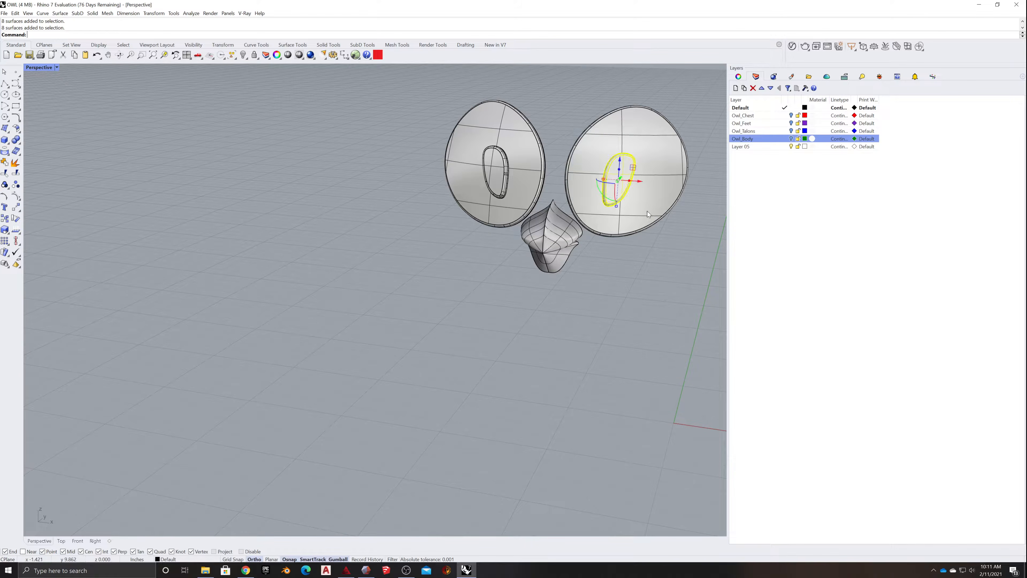
right_drag(648, 210, 696, 252)
key(Escape)
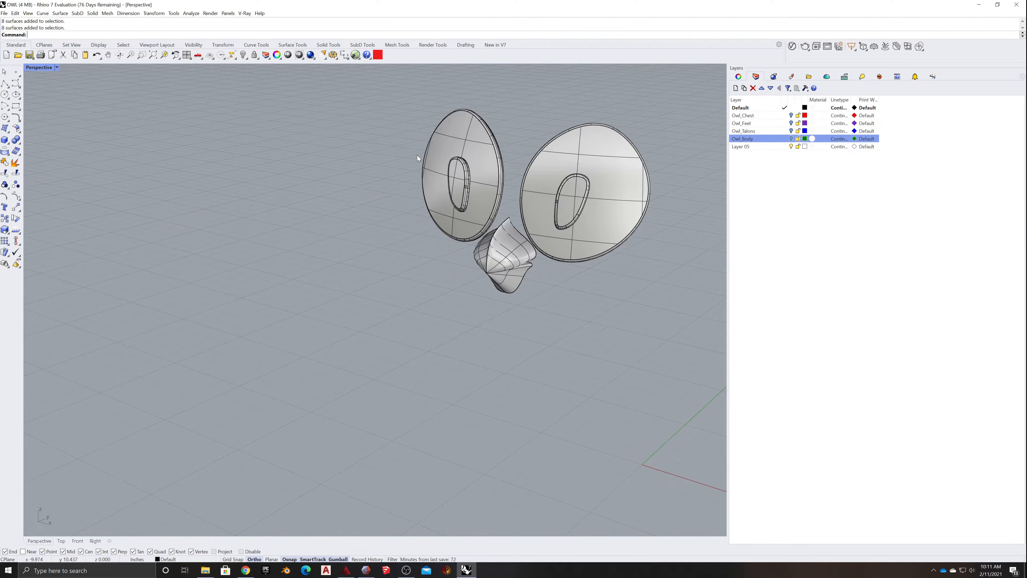
- Rename Layer 05 to Owl_Pupil and move the left eye's pupil surfaces to it
drag(516, 108, 474, 222)
click(425, 136)
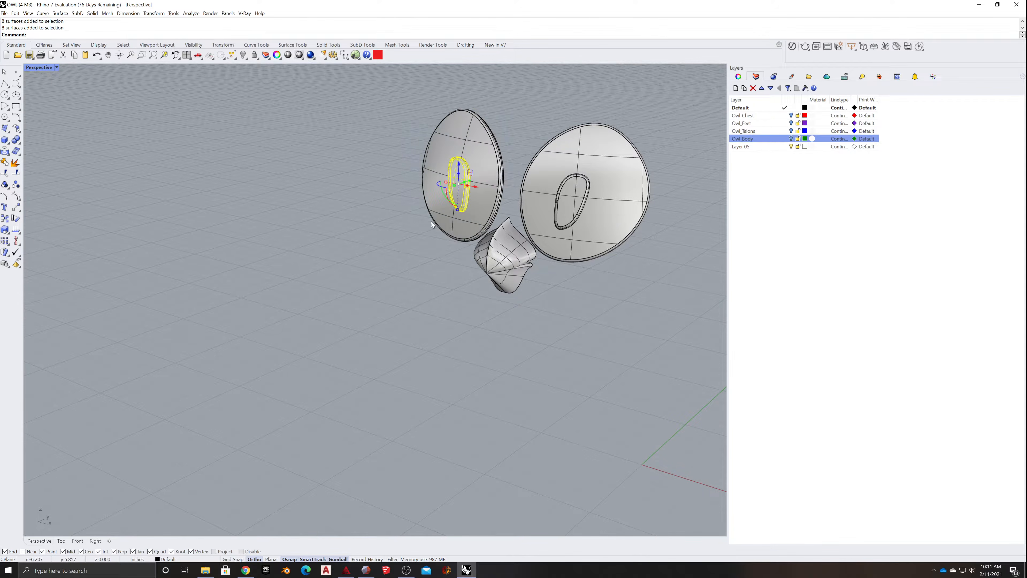
right_drag(431, 221, 385, 234)
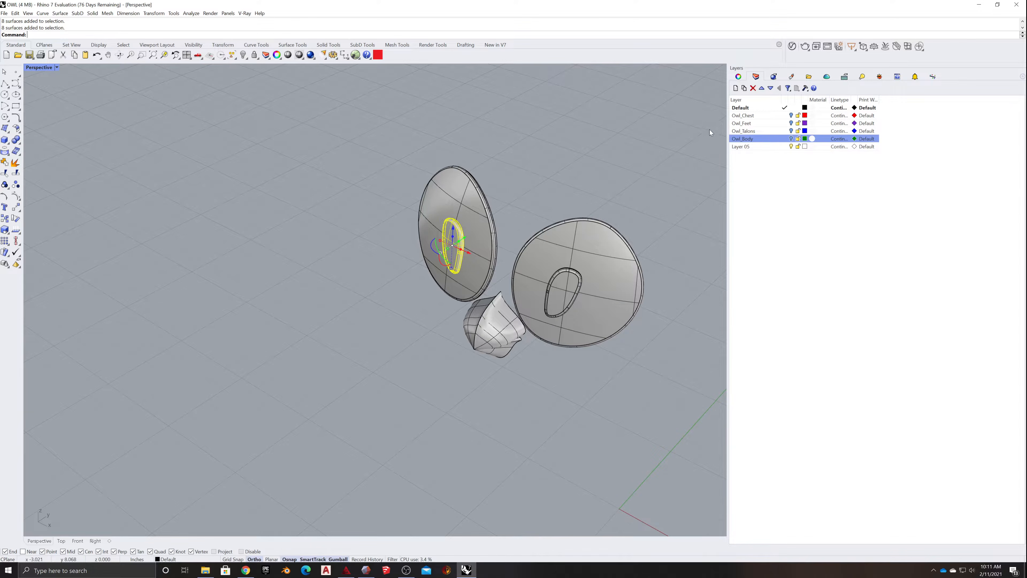
click(747, 150)
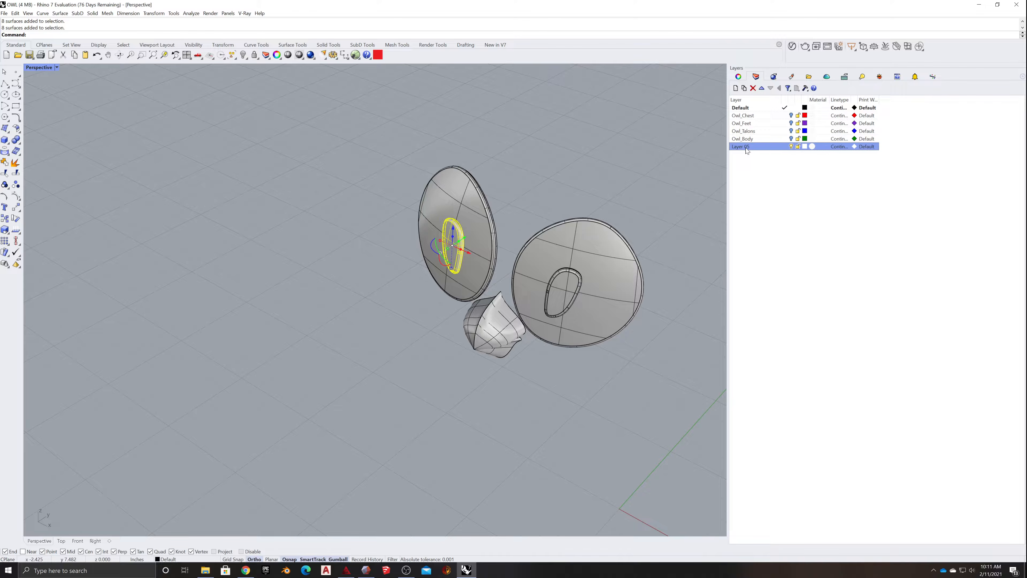
right_click(747, 150)
click(744, 150)
text(Owl_Pupil)
key(Return)
right_click(766, 149)
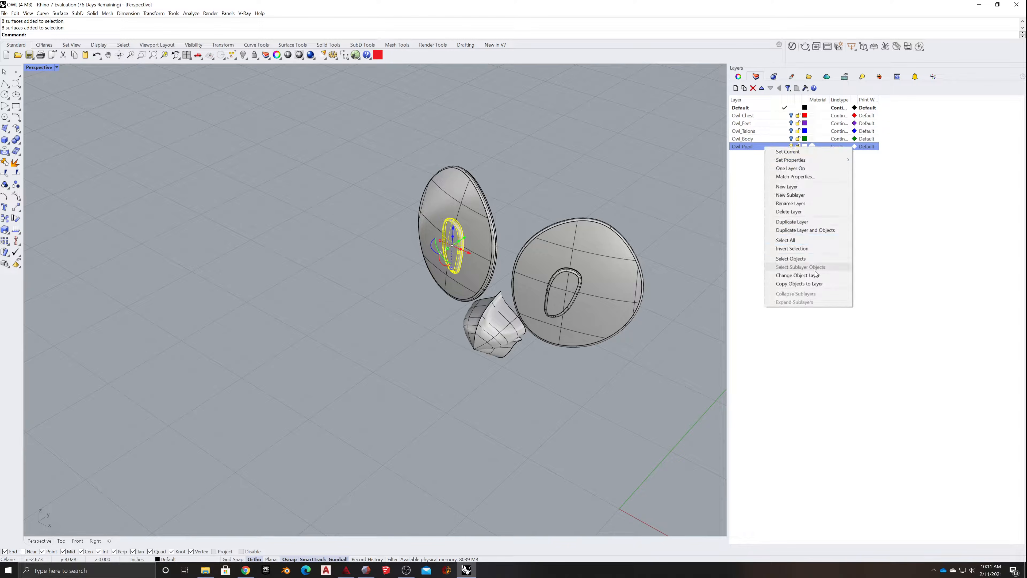
click(812, 280)
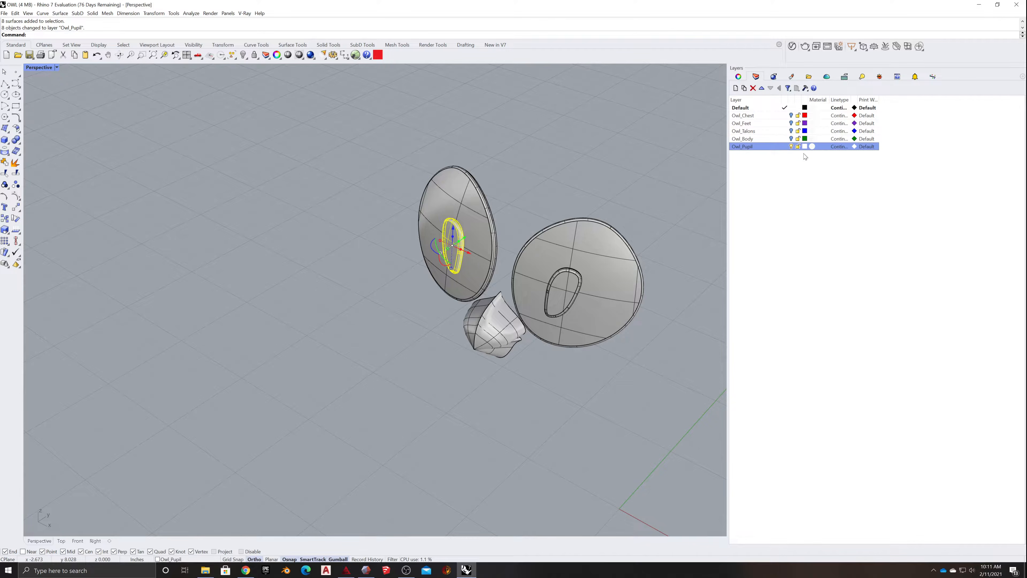
- Set the Owl_Pupil layer color to a muted brownish red and join the left pupil's surfaces into one polysurface
click(806, 147)
drag(922, 242, 933, 250)
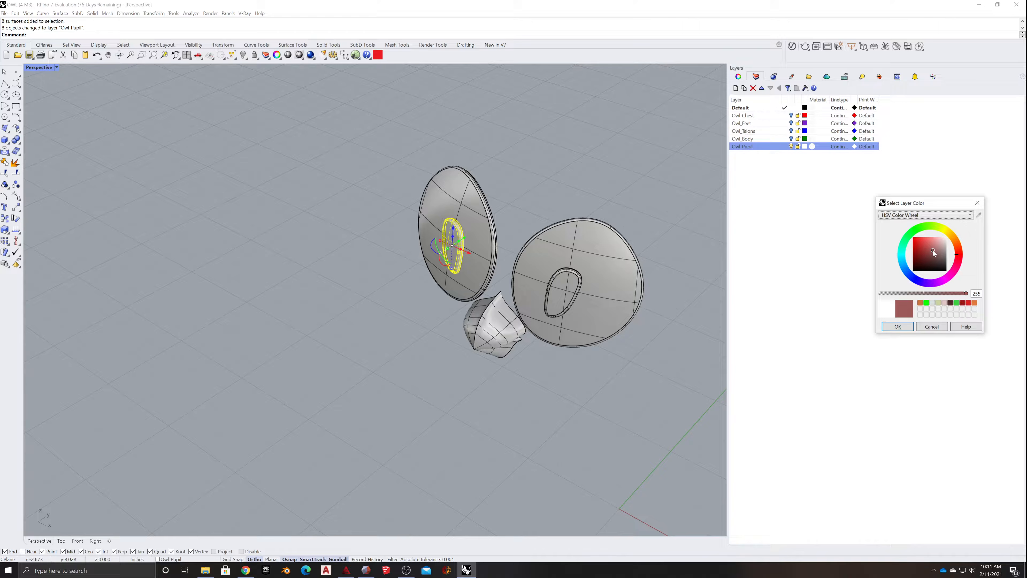
click(896, 327)
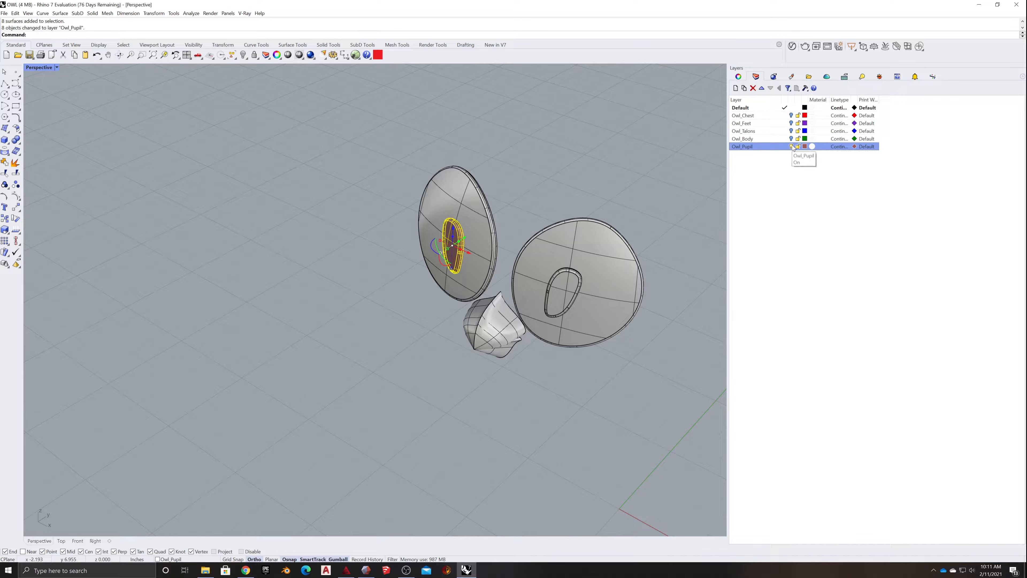
click(3, 164)
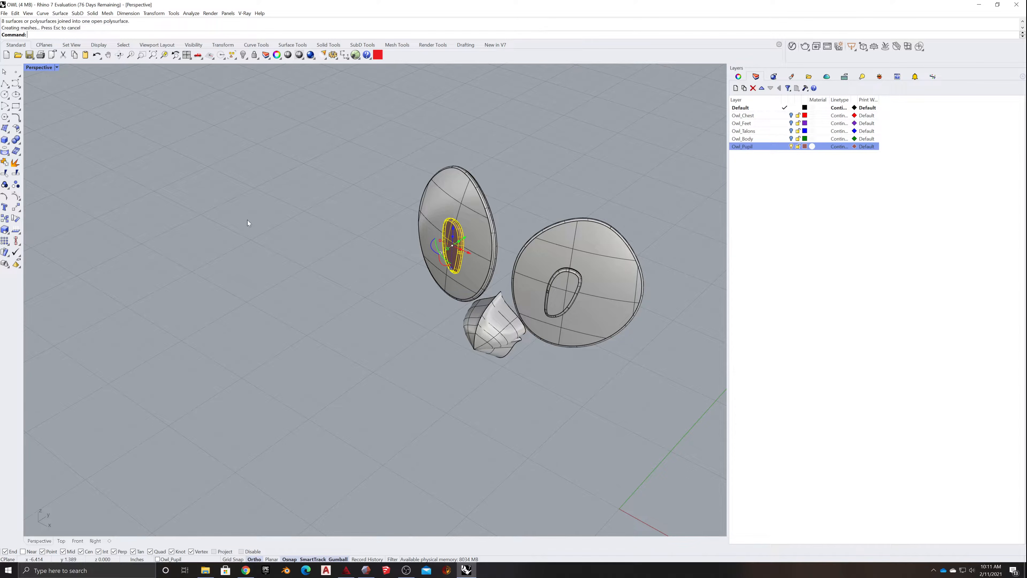
- Join the right eye's pupil surfaces into one polysurface, copy it to the Owl_Pupil layer, and change the original to that layer
drag(514, 206, 590, 323)
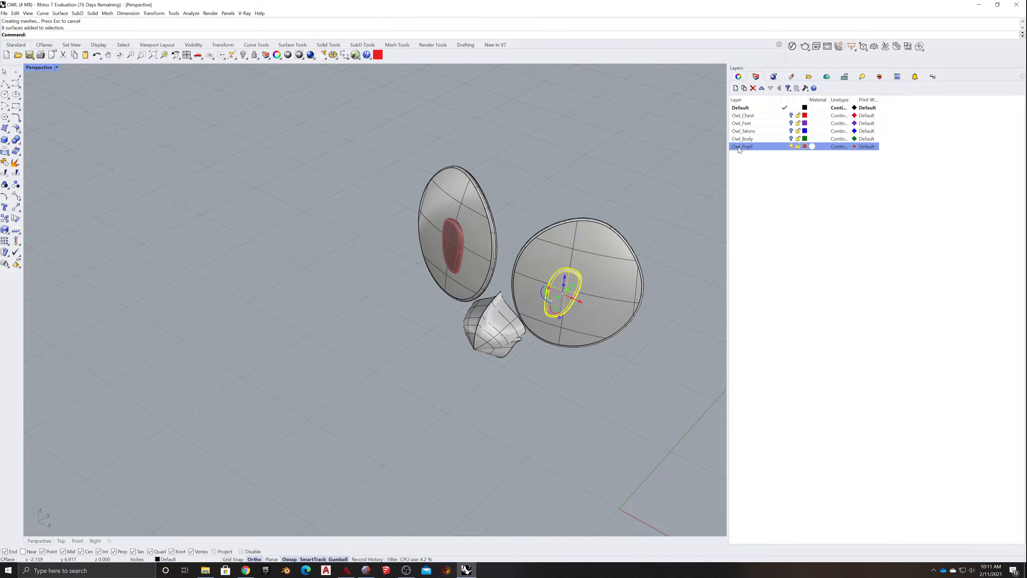
click(5, 162)
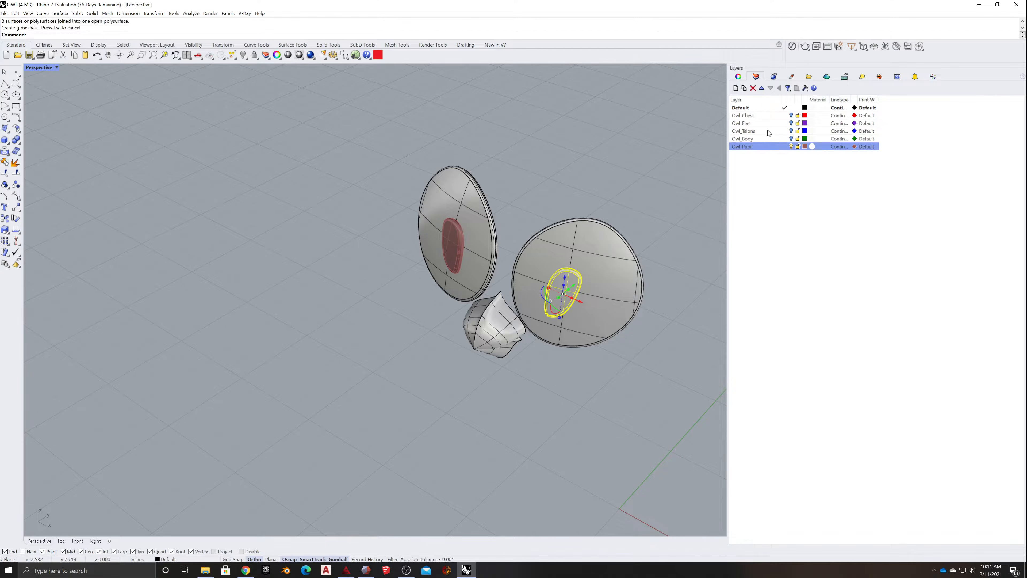
right_click(758, 147)
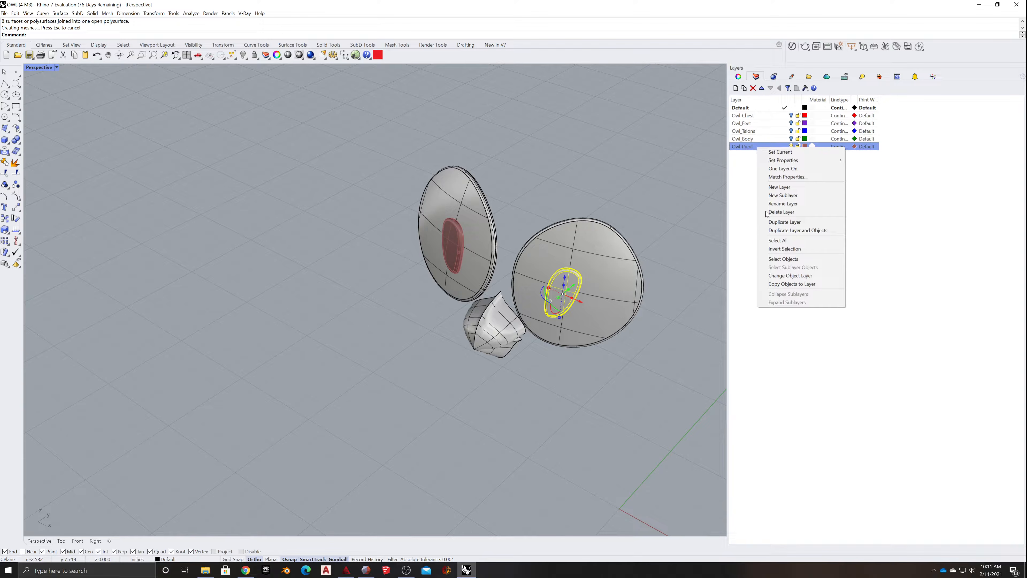
click(785, 284)
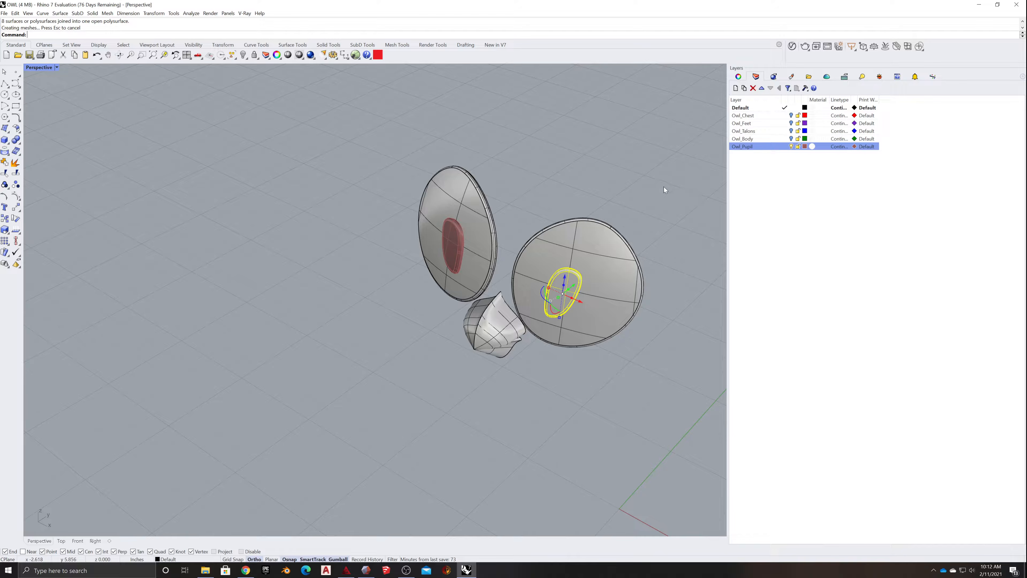
right_click(744, 146)
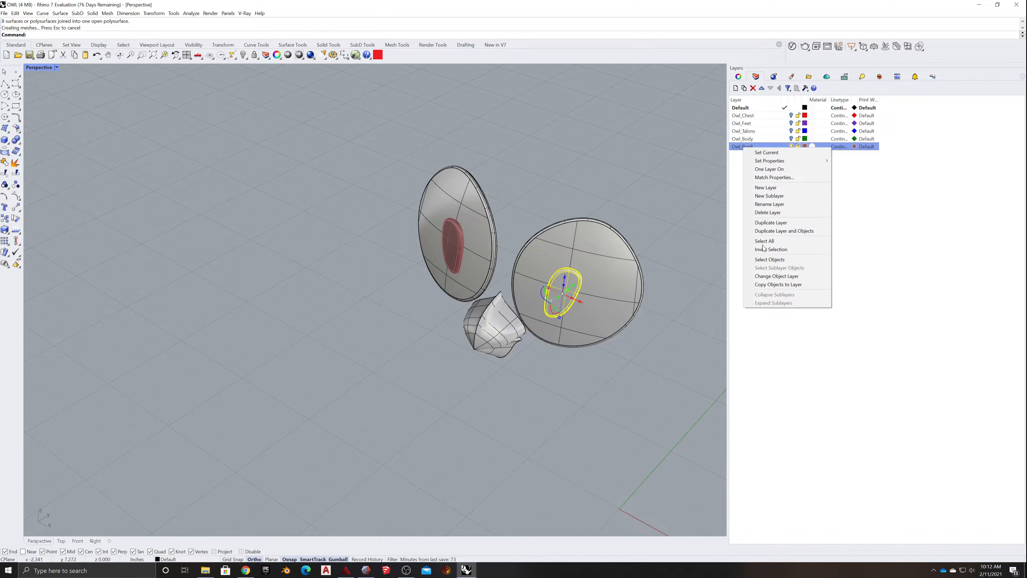
click(775, 277)
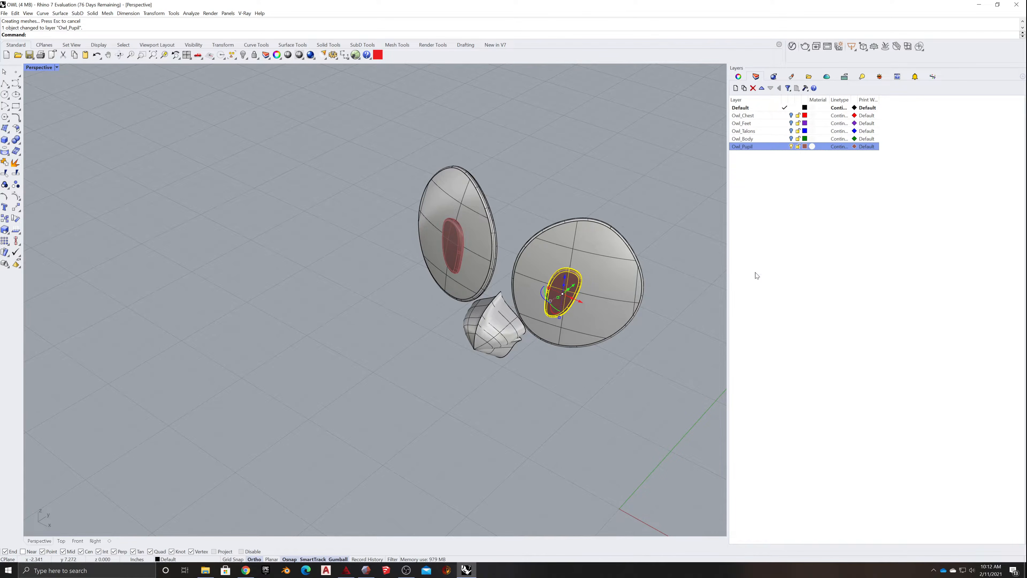
- Delete the duplicate polysurface of the right pupil and undo the extra deletion of the remaining one
click(562, 285)
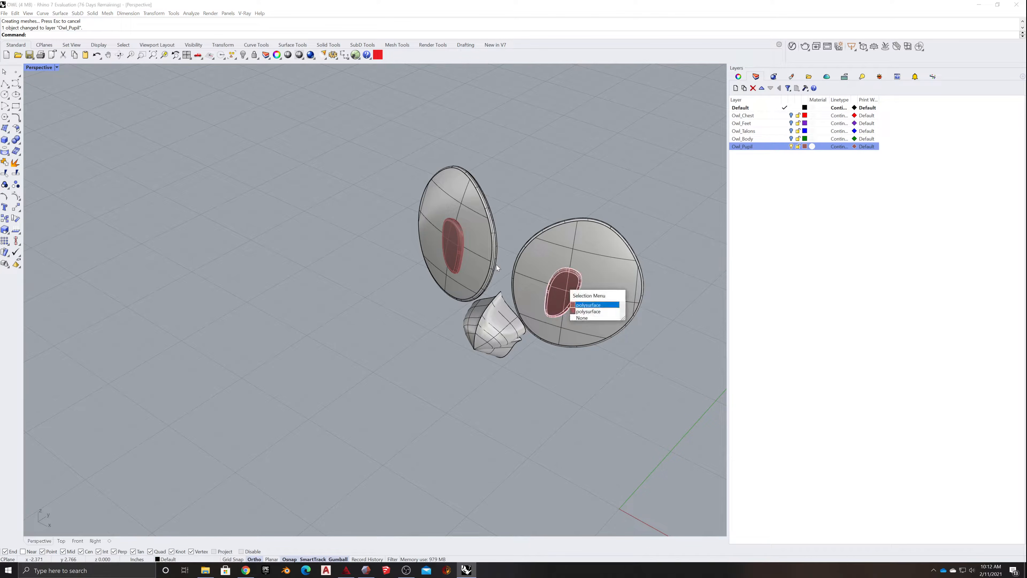
click(592, 312)
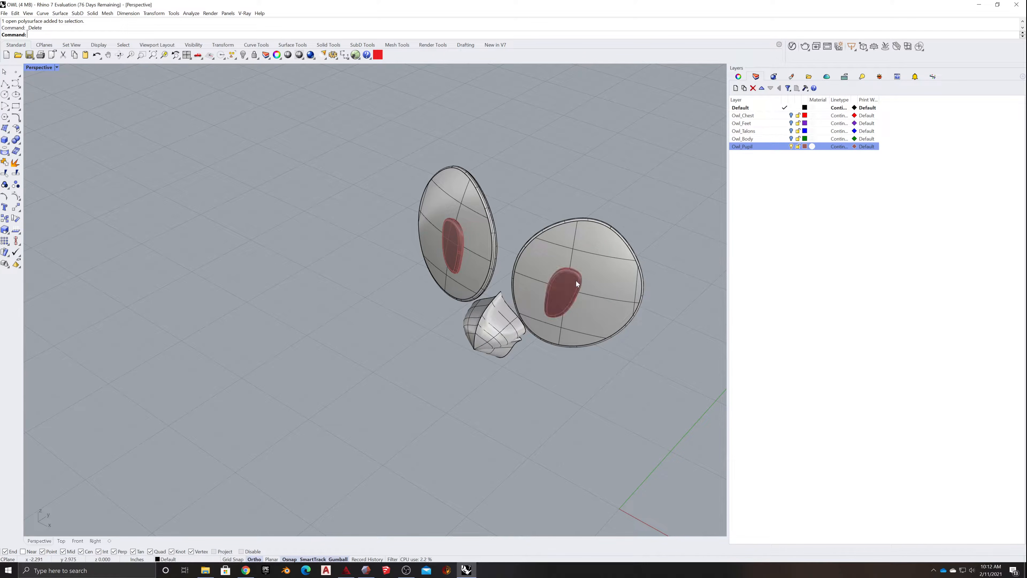
key(Delete)
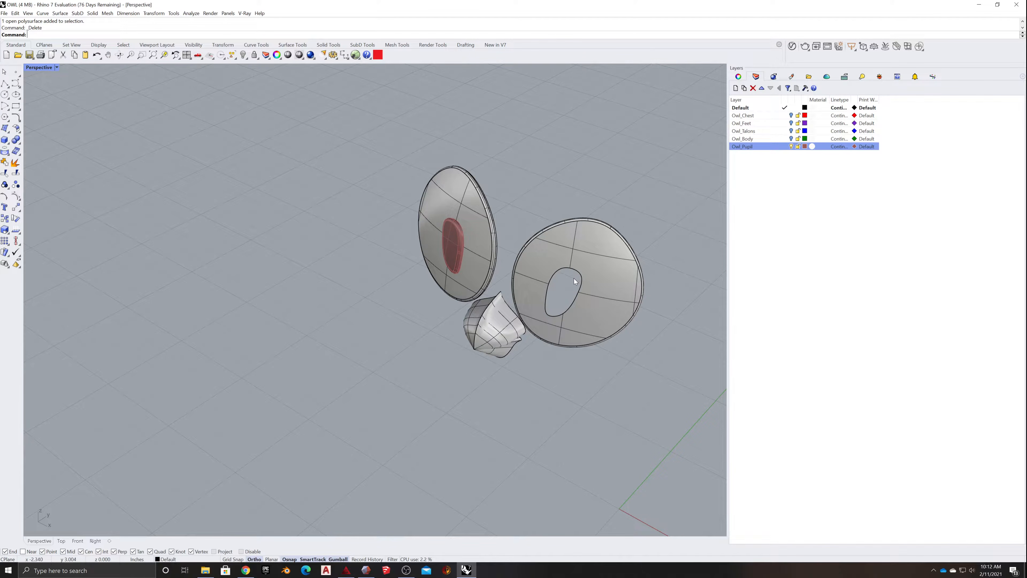
key(ctrl+z)
- Test the right pupil for further duplicates by deleting it and undoing each deletion
click(562, 285)
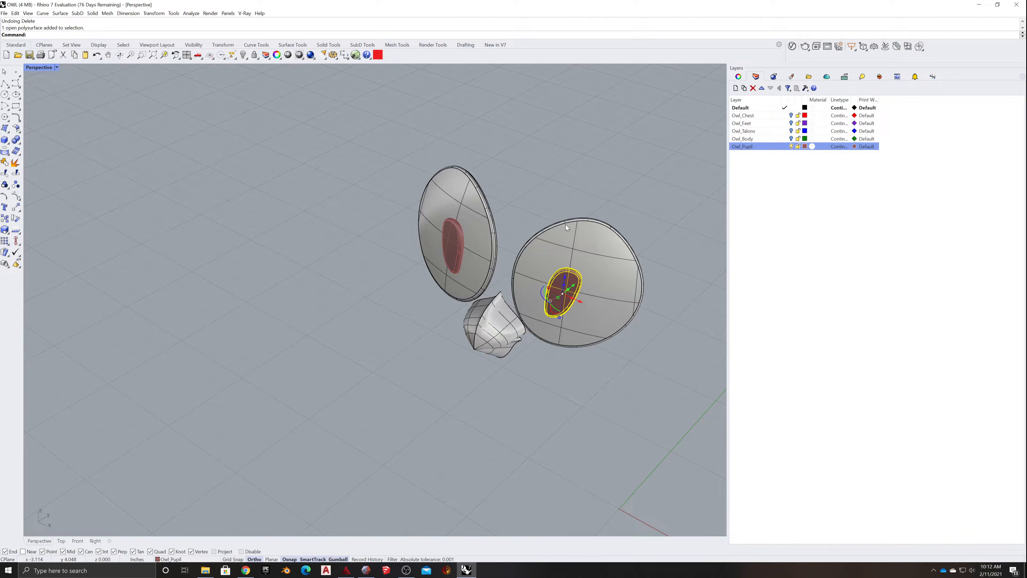
key(Delete)
key(ctrl+z)
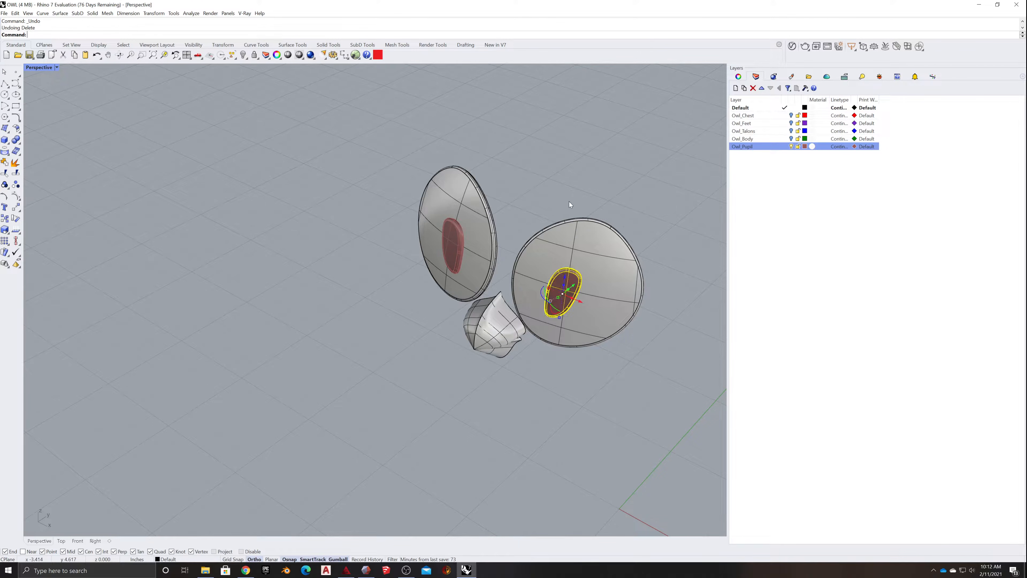
key(Escape)
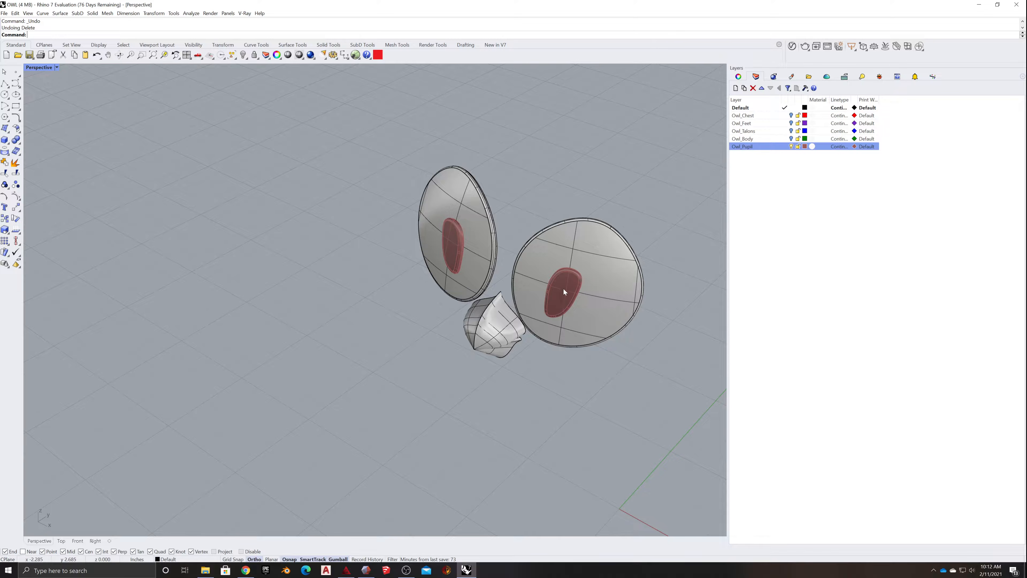
click(564, 284)
key(Escape)
click(561, 285)
key(Delete)
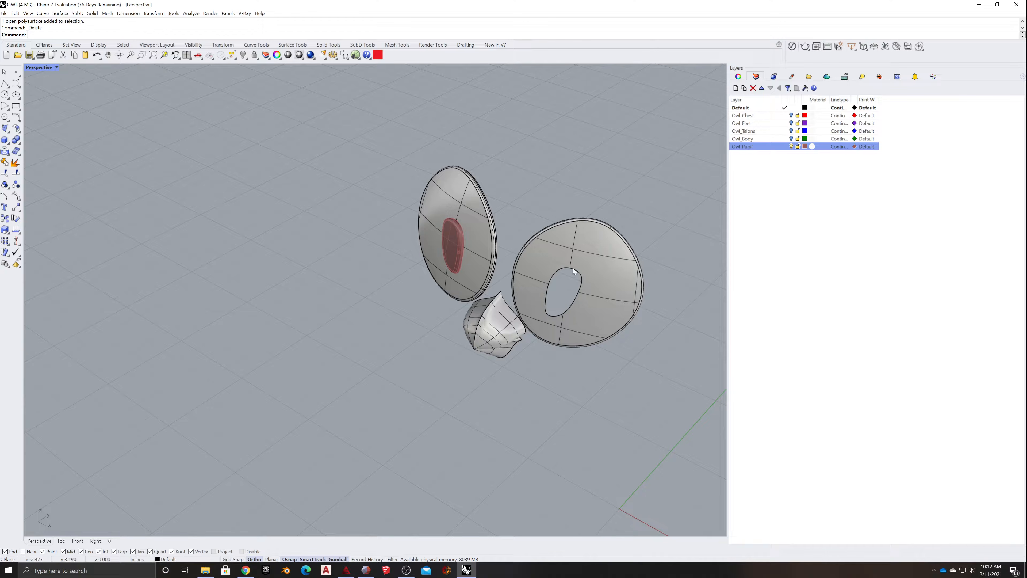
key(ctrl+z)
key(Escape)
- Check that each pupil selects as a single polysurface and hide the Owl_Pupil layer
click(569, 290)
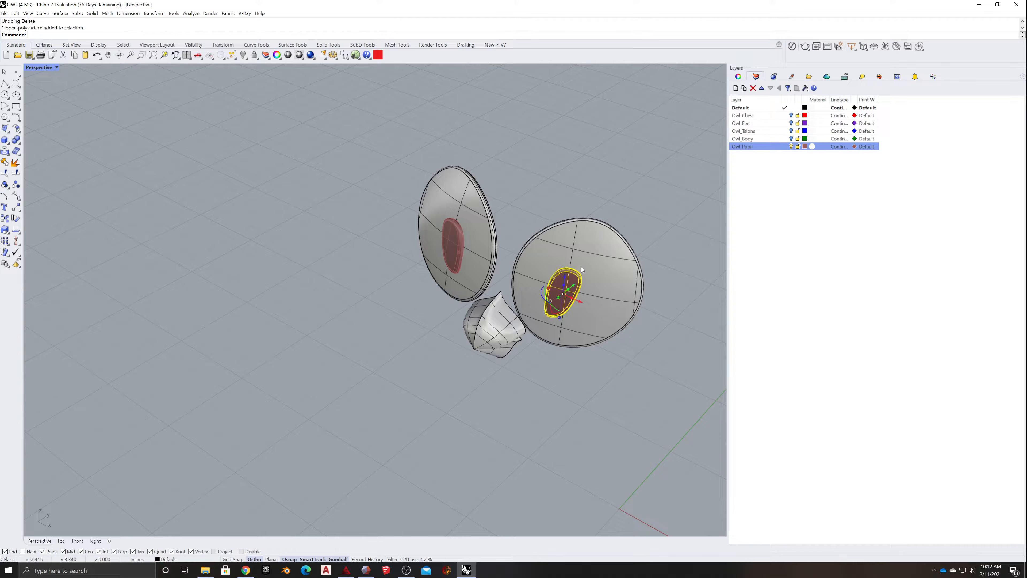
click(451, 244)
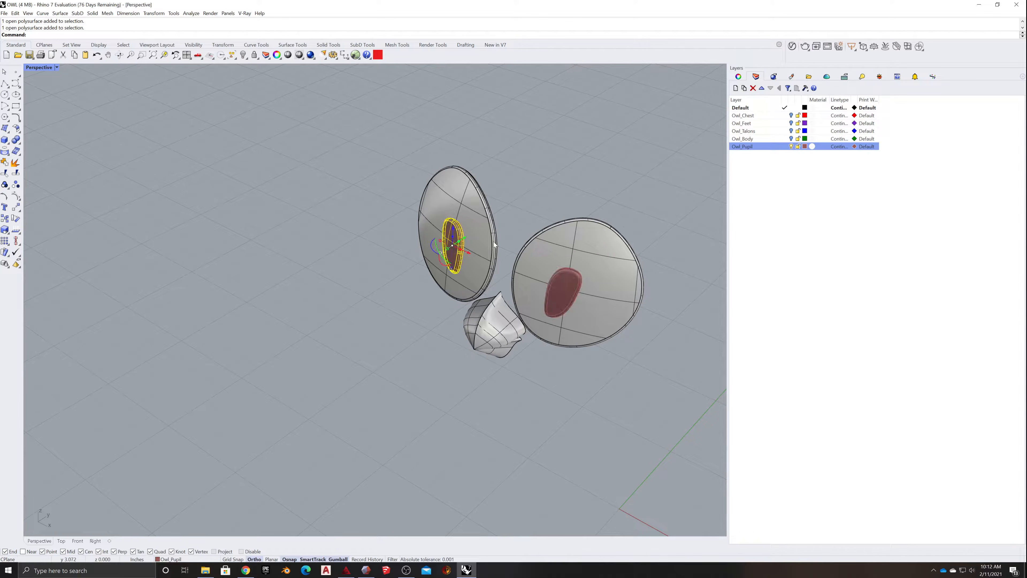
shift+click(563, 288)
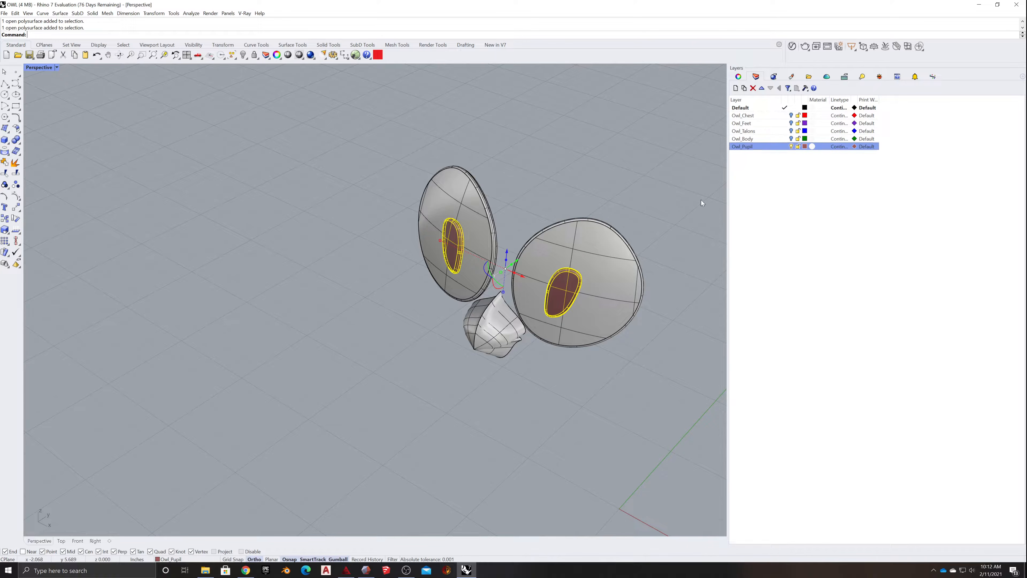
click(792, 147)
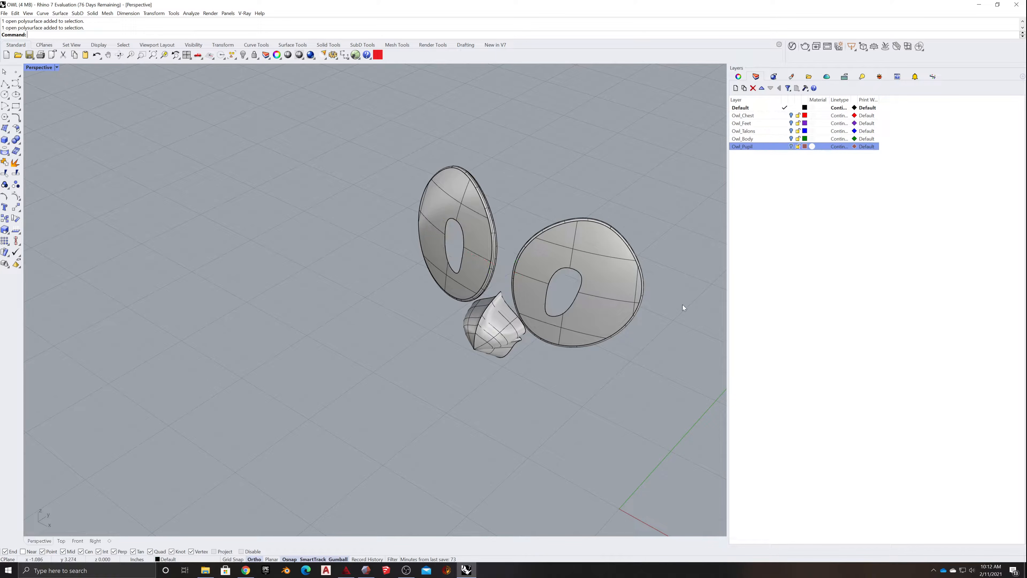
- Select the beak's surfaces and create a new layer named Owl_Beak
right_drag(671, 303, 582, 194)
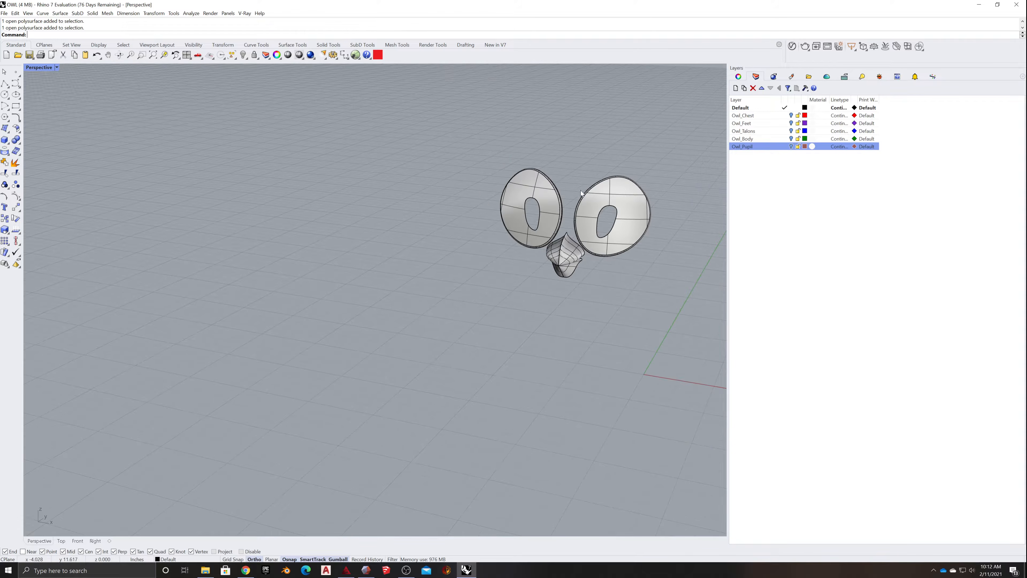
scroll(551, 183, up, 7)
mouse_move(586, 132)
mouse_down()
mouse_move(522, 161)
mouse_move(564, 135)
mouse_up()
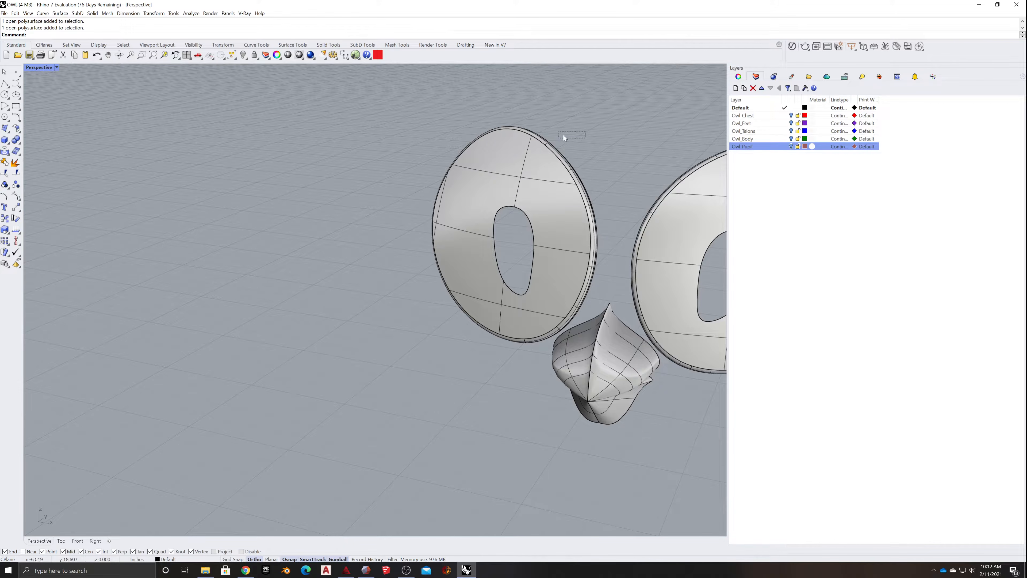
scroll(595, 332, down, 5)
mouse_move(570, 391)
mouse_down()
mouse_move(618, 310)
mouse_move(626, 317)
mouse_up()
right_drag(640, 383, 639, 363)
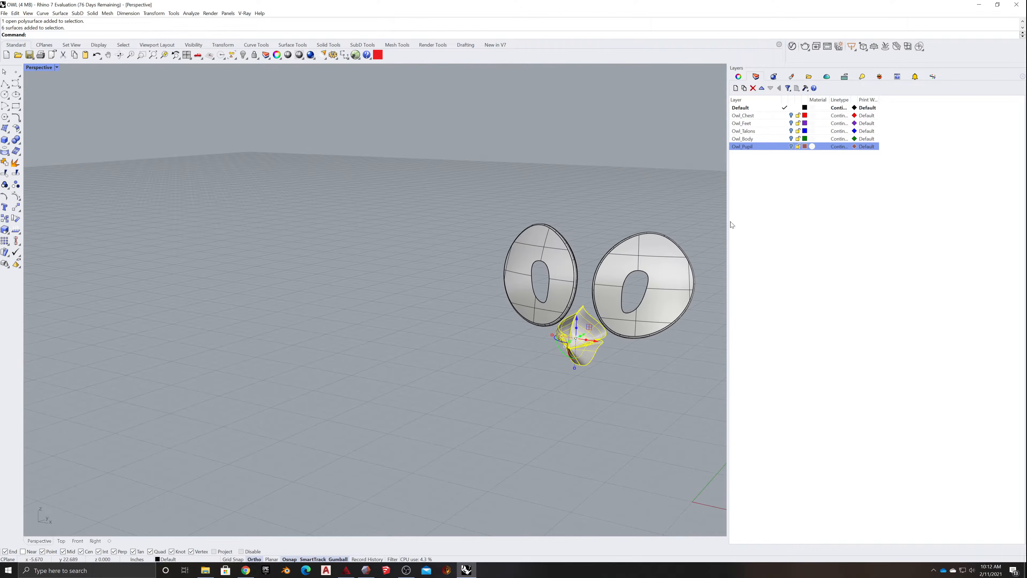
click(736, 88)
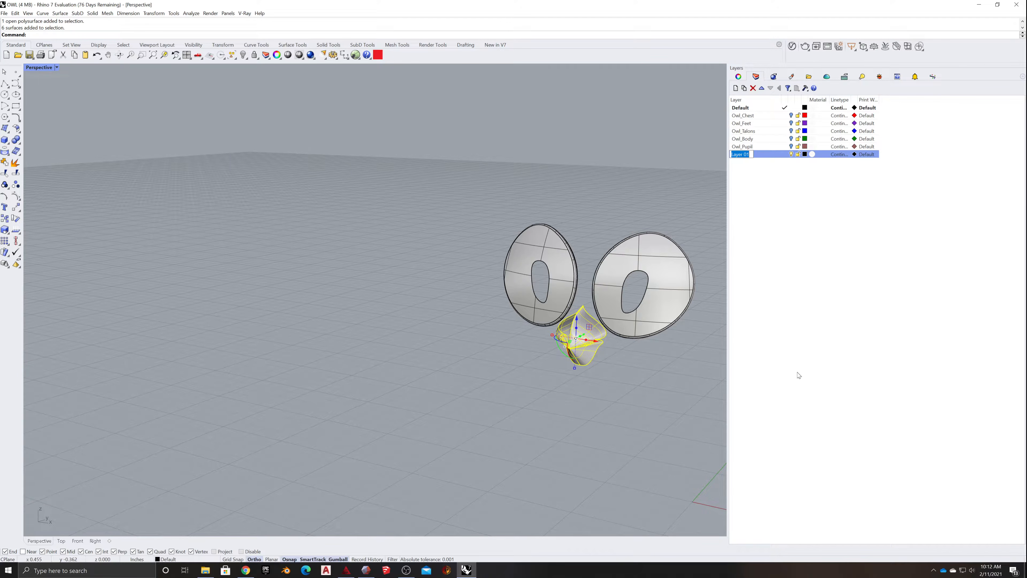
text(Owl_Beak)
key(Return)
- Set the Owl_Beak layer's colour to a pale green
click(805, 155)
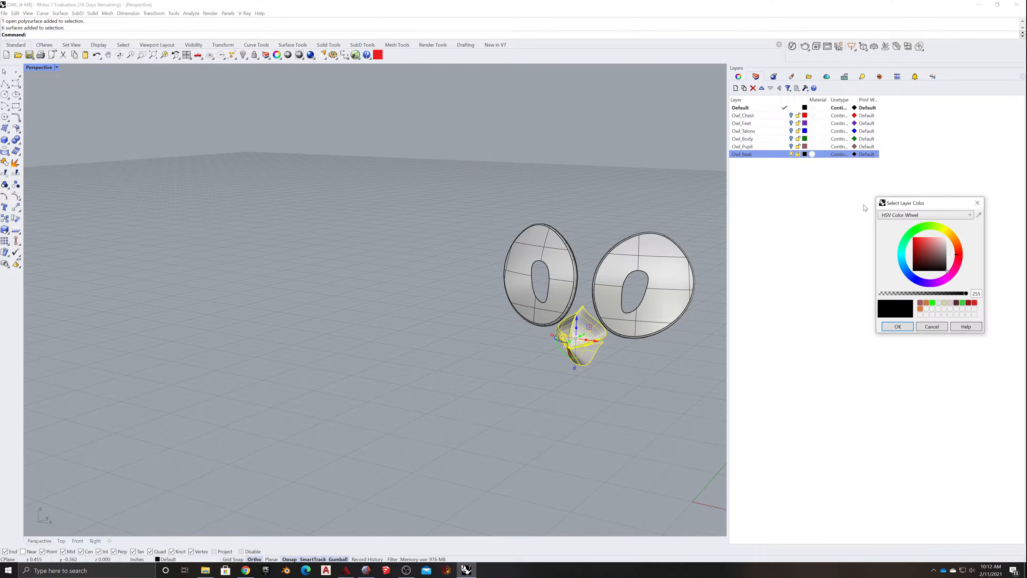
click(912, 232)
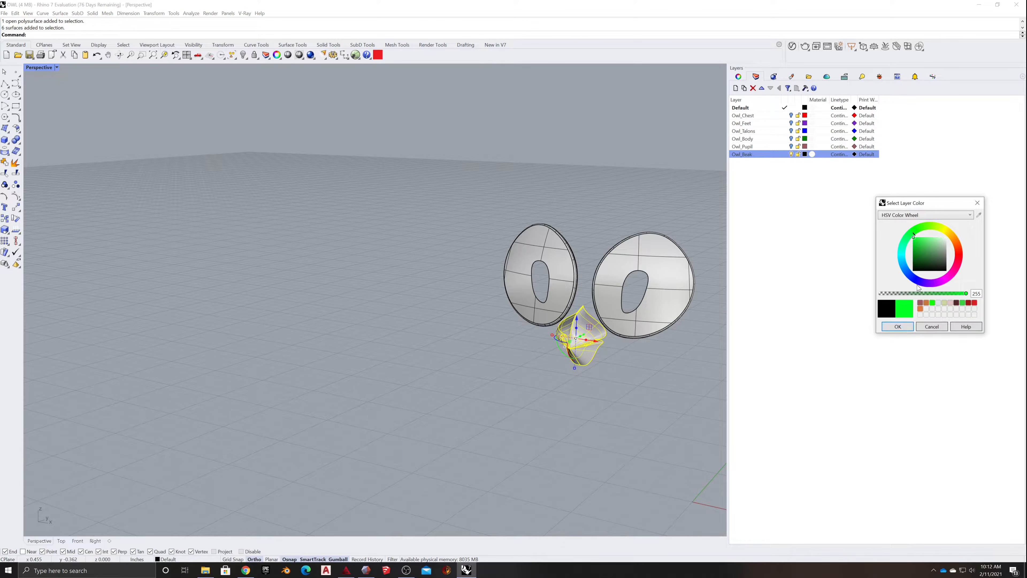
drag(932, 248, 940, 240)
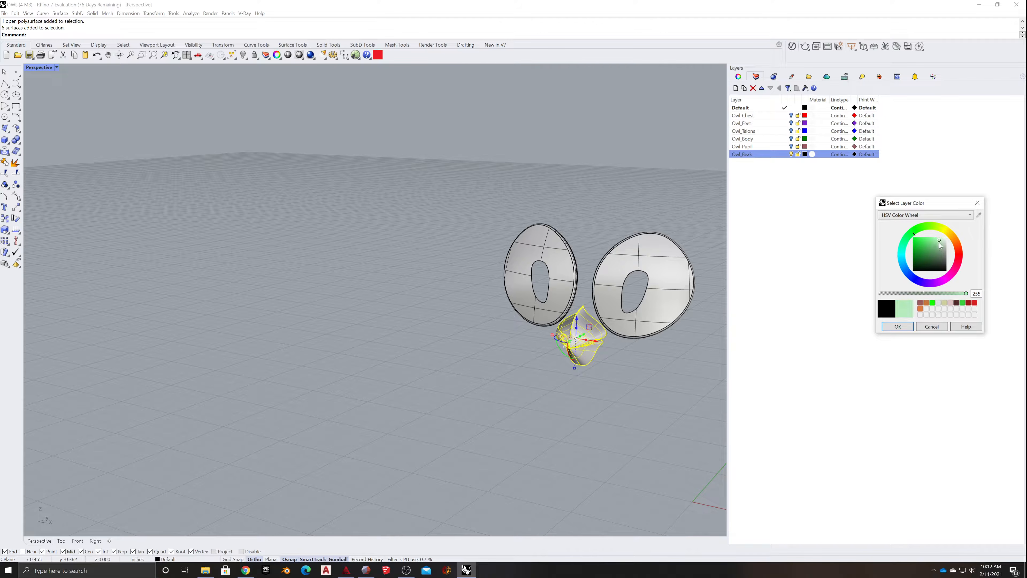
click(899, 327)
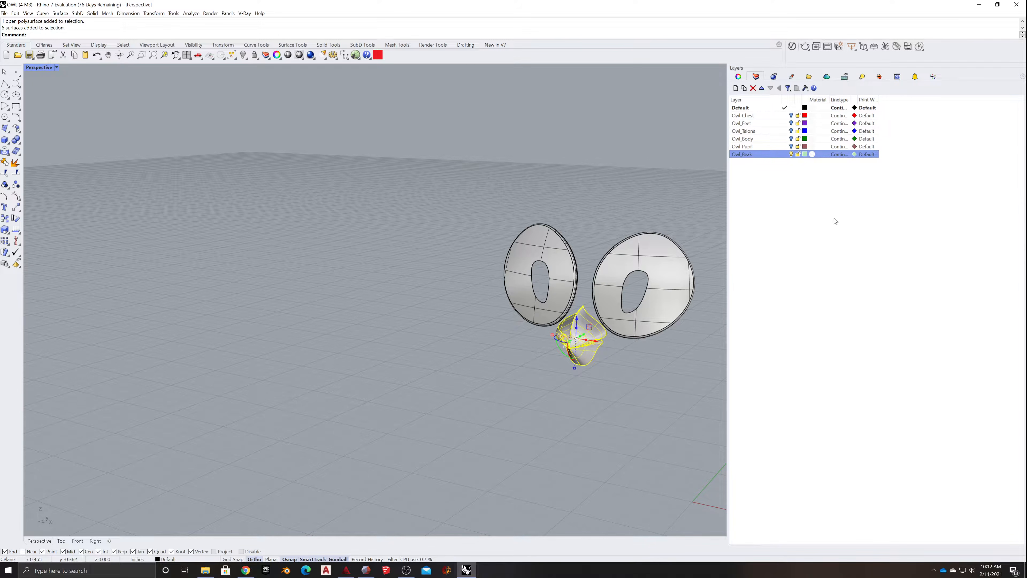
- Place the beak's surfaces on the Owl_Beak layer as one joined polysurface and hide that layer
right_click(760, 156)
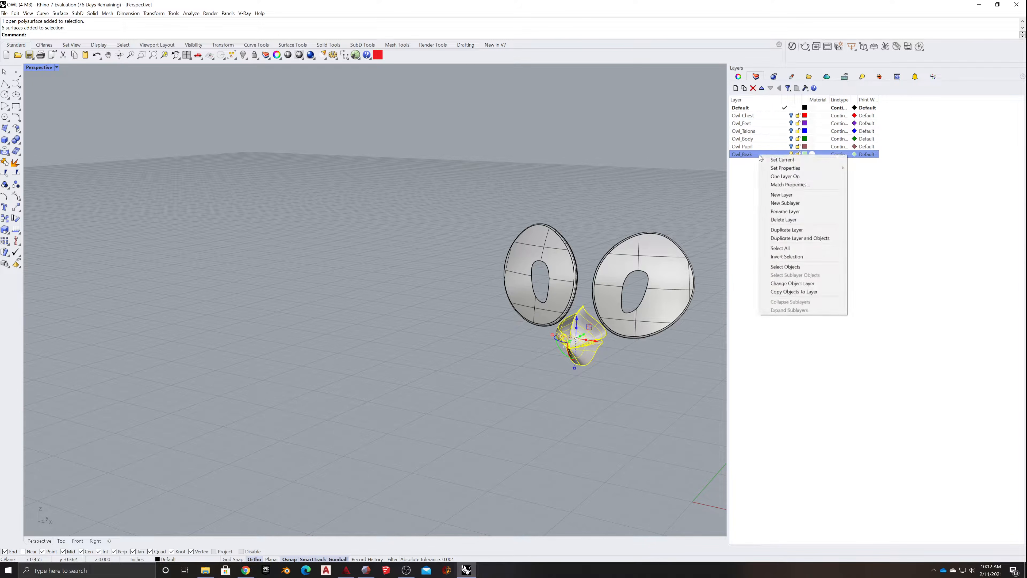
click(786, 284)
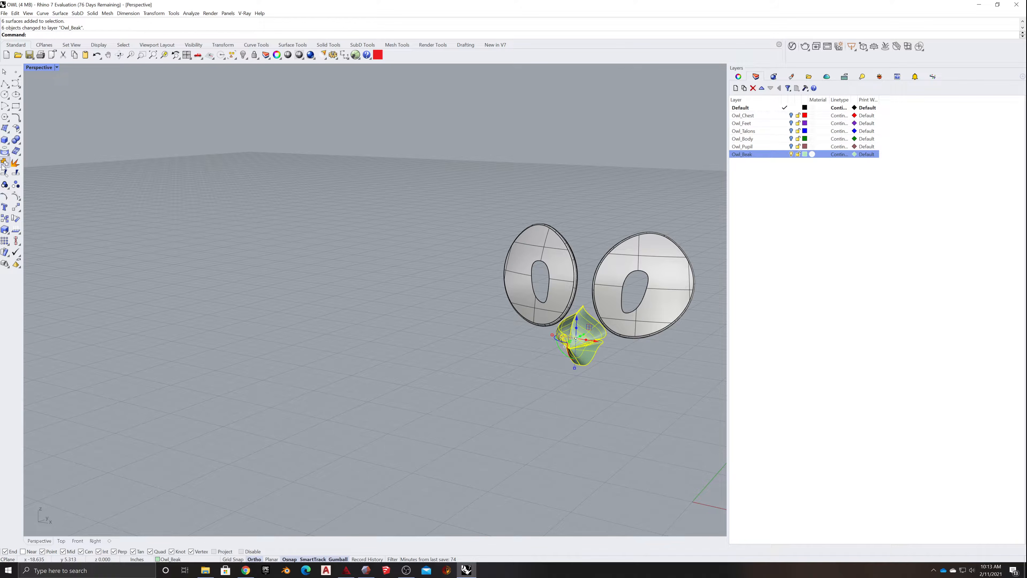
click(791, 154)
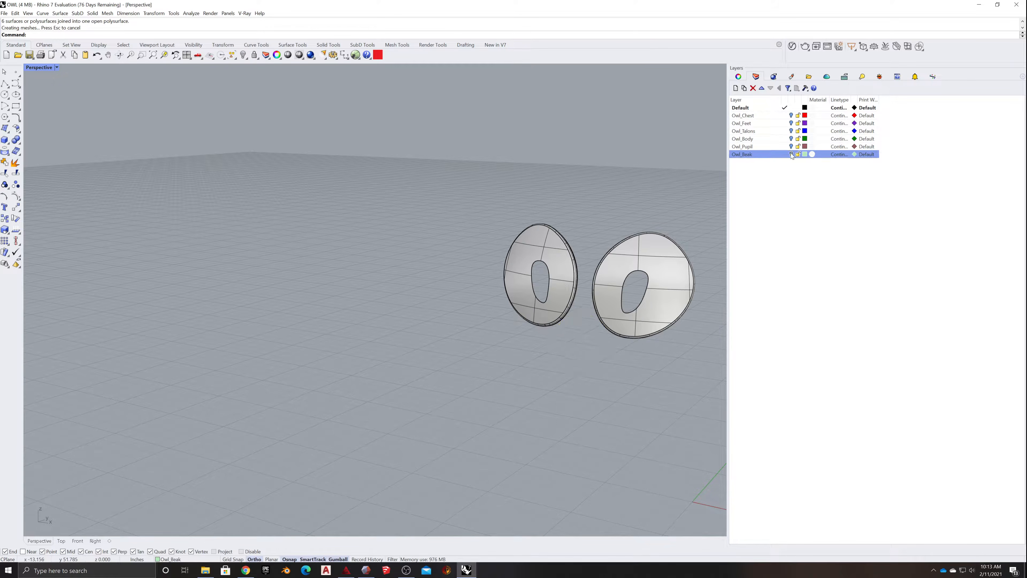
- Select the surfaces of both eyes and create a new layer named Owl_Eyes
right_drag(570, 184, 413, 268)
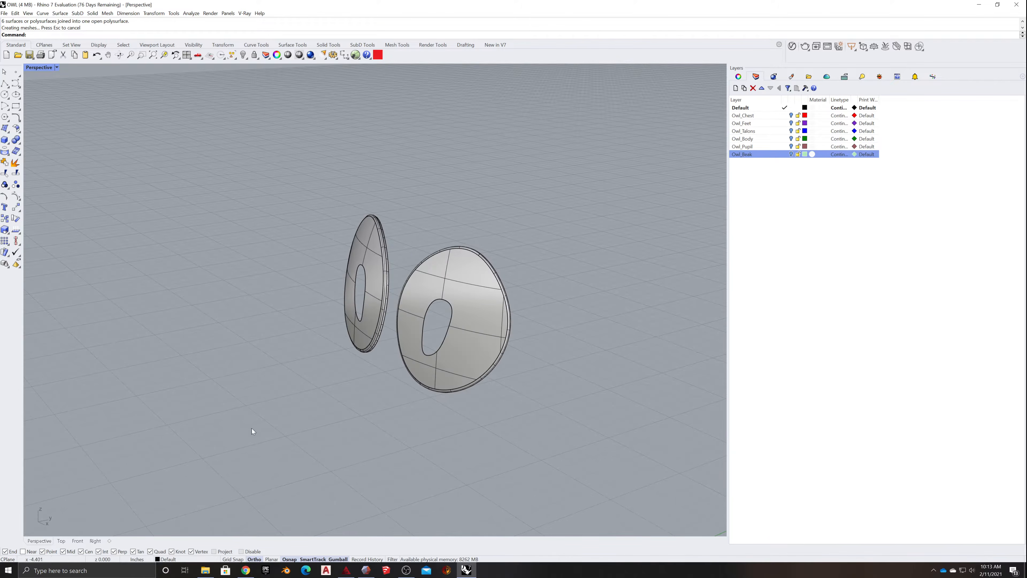
drag(255, 428, 589, 177)
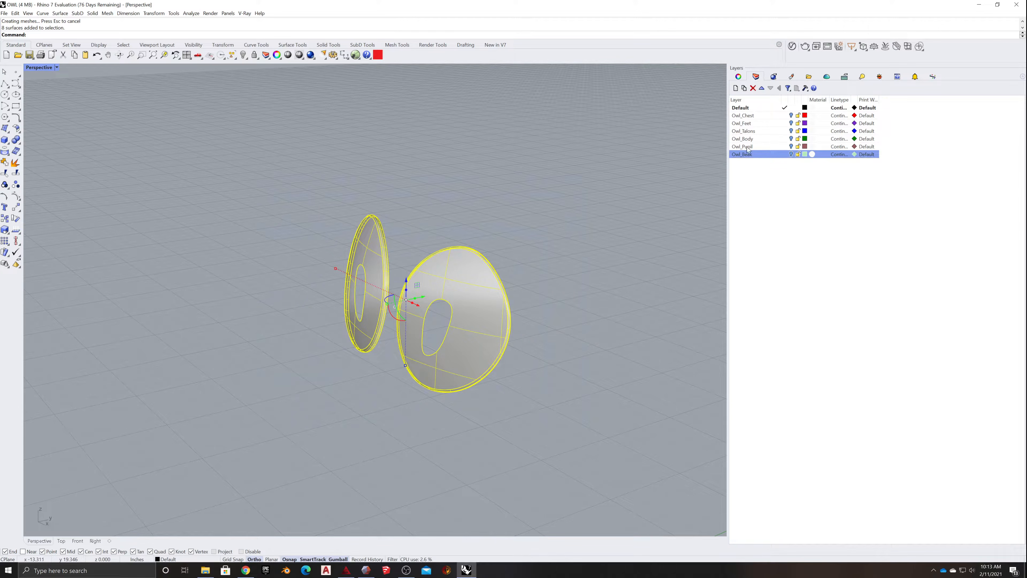
click(735, 88)
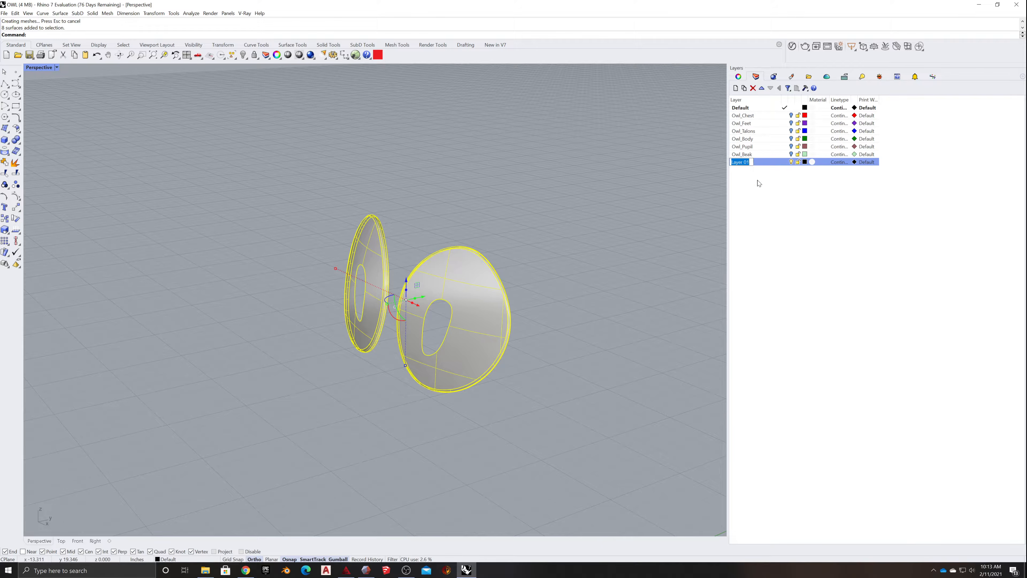
text(Owl_Eyes)
key(Return)
- Set the Owl_Eyes layer's colour to a pale beige yellow
click(804, 161)
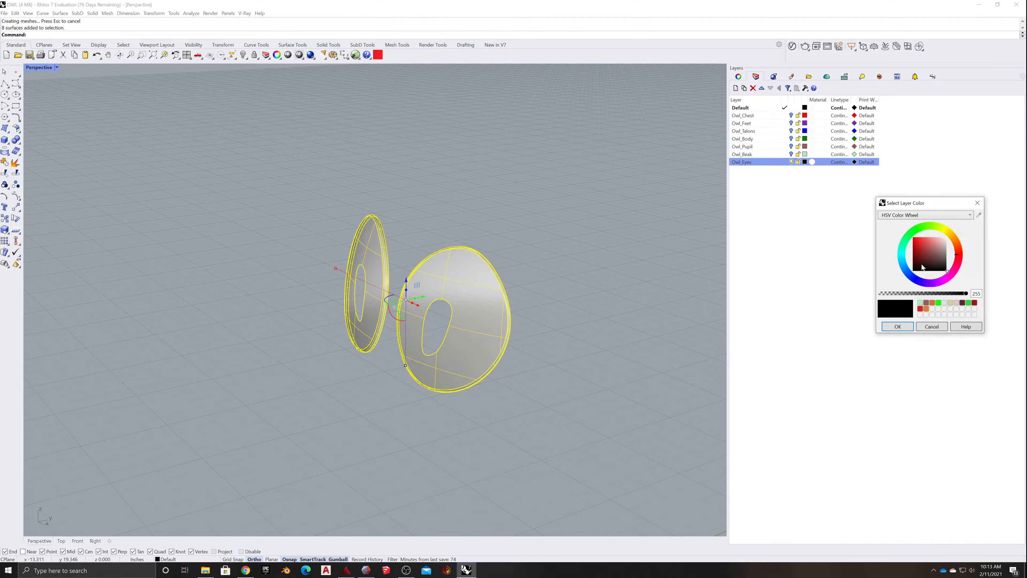
click(906, 262)
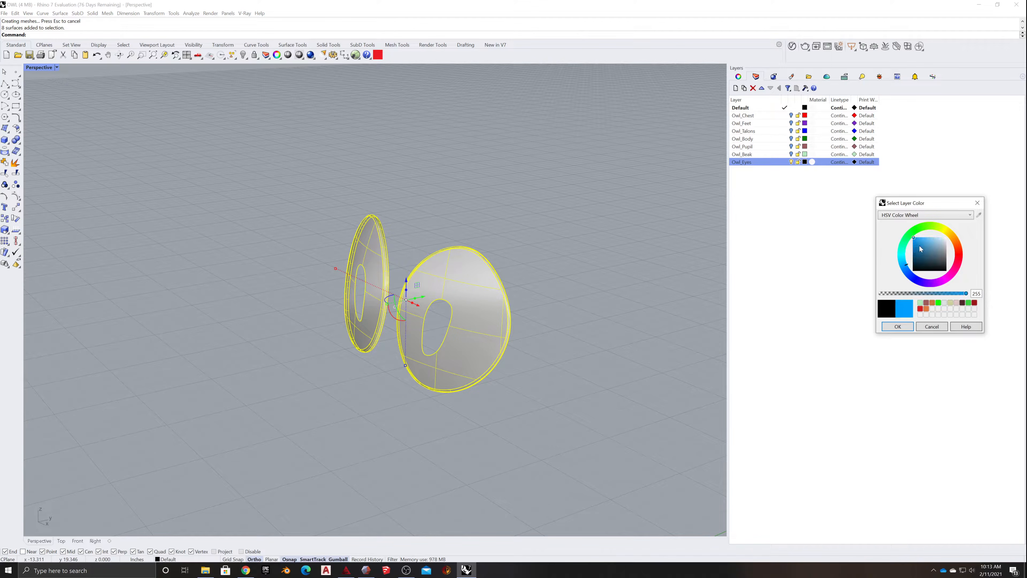
drag(919, 246, 937, 251)
click(944, 232)
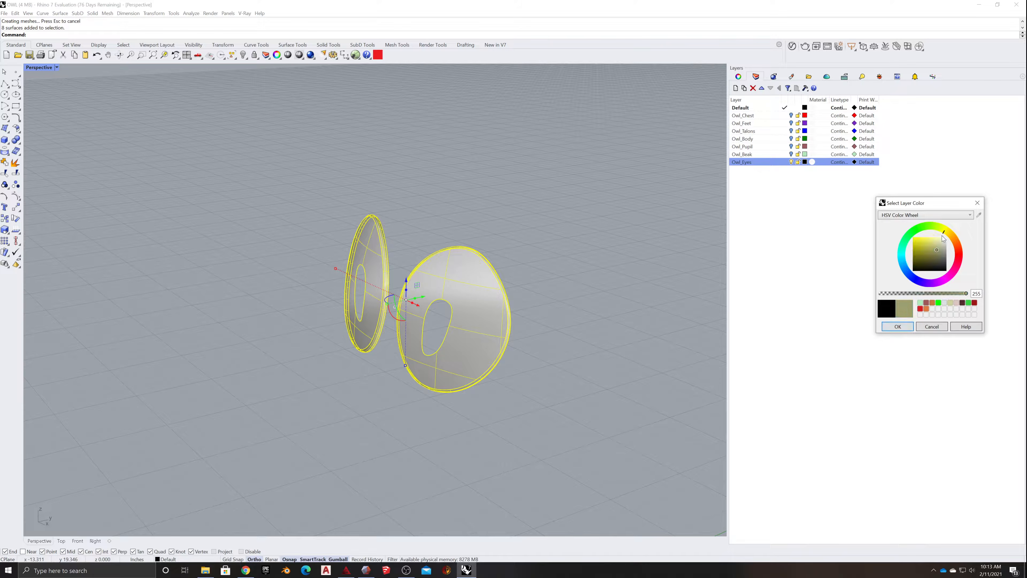
click(942, 244)
click(897, 327)
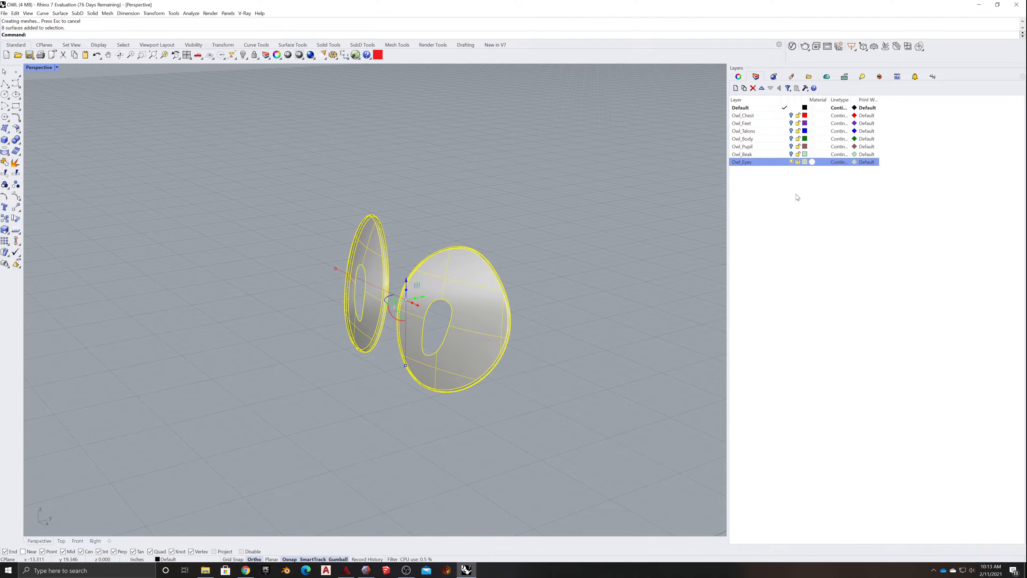
- Change the surfaces of both eyes to the Owl_Eyes layer and join them into one polysurface per eye
right_click(775, 163)
click(792, 290)
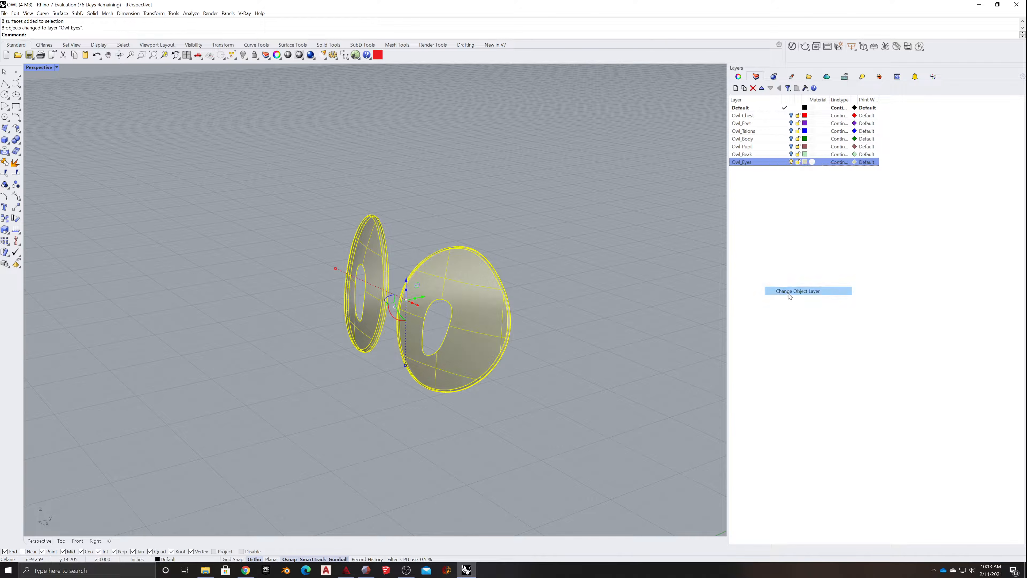
click(582, 228)
right_drag(582, 228, 597, 247)
scroll(610, 244, down, 6)
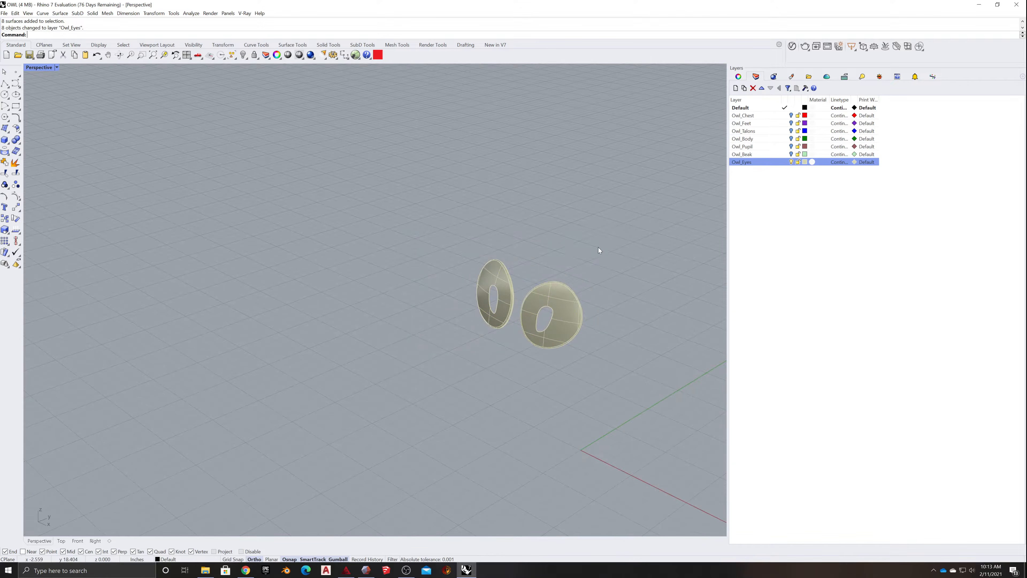
drag(598, 247, 390, 373)
click(5, 162)
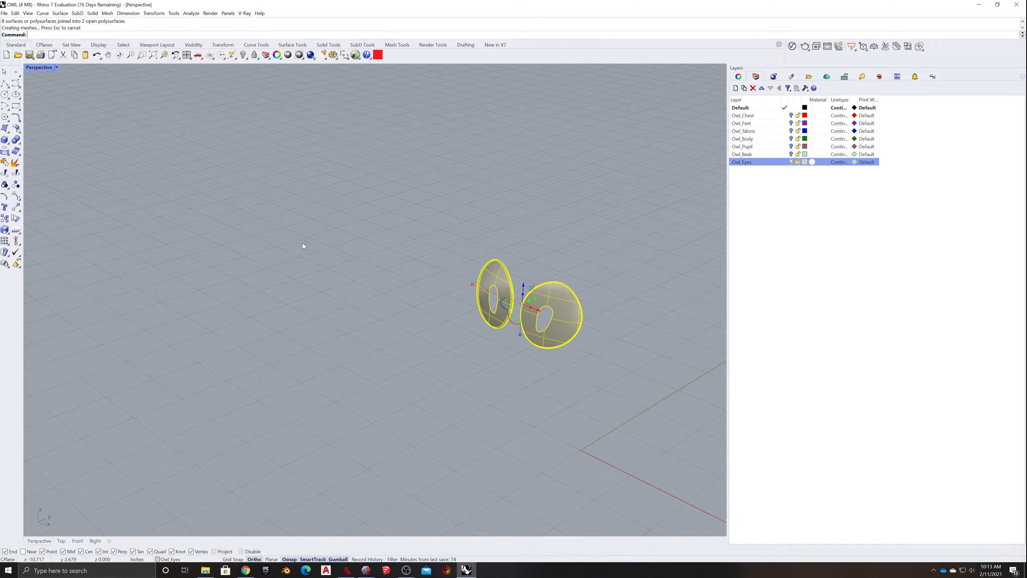
- Check that each eye is a single polysurface without duplicates by selecting and hiding one after the other
click(235, 238)
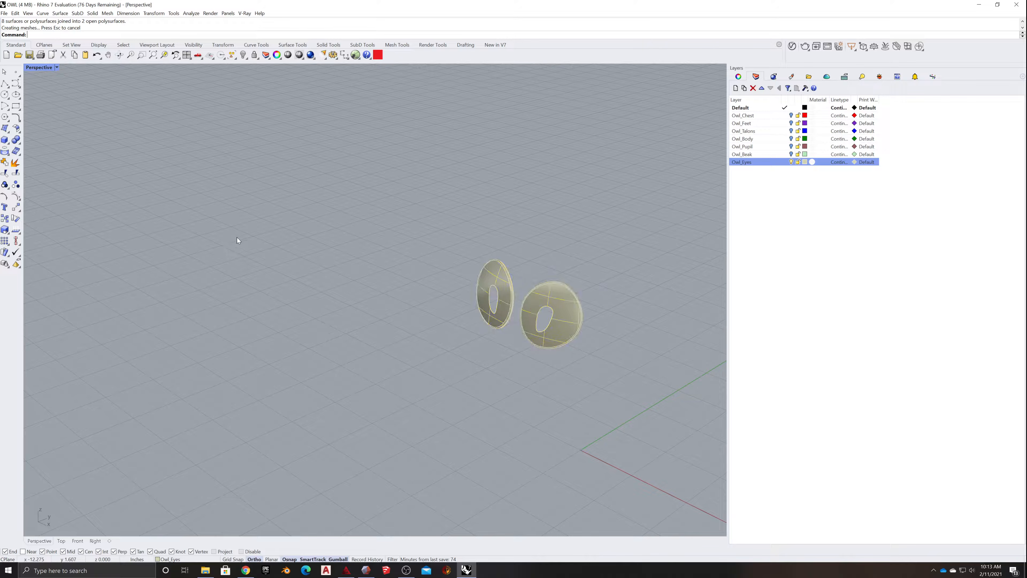
click(550, 318)
click(488, 271)
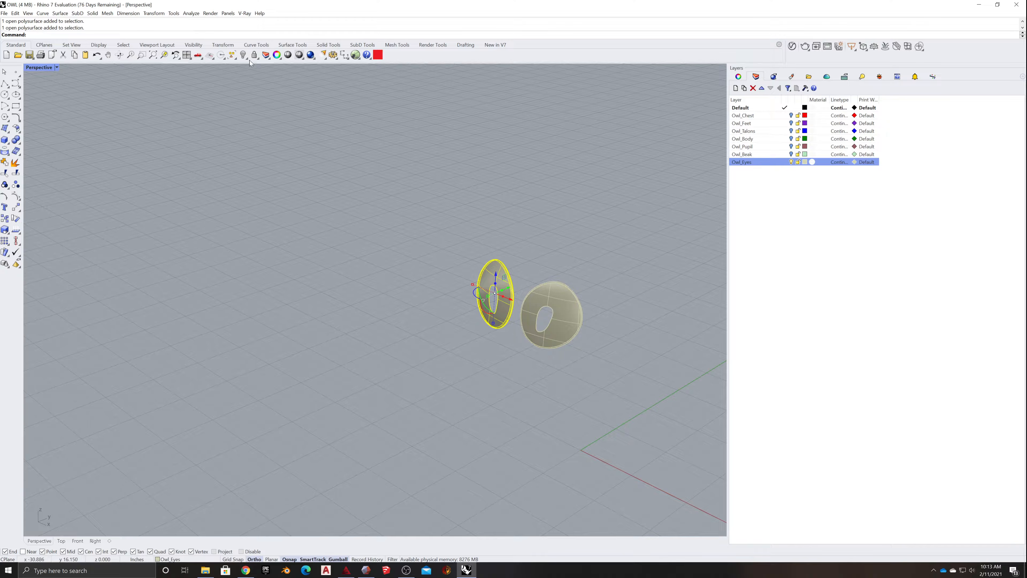
click(244, 55)
click(545, 298)
click(243, 55)
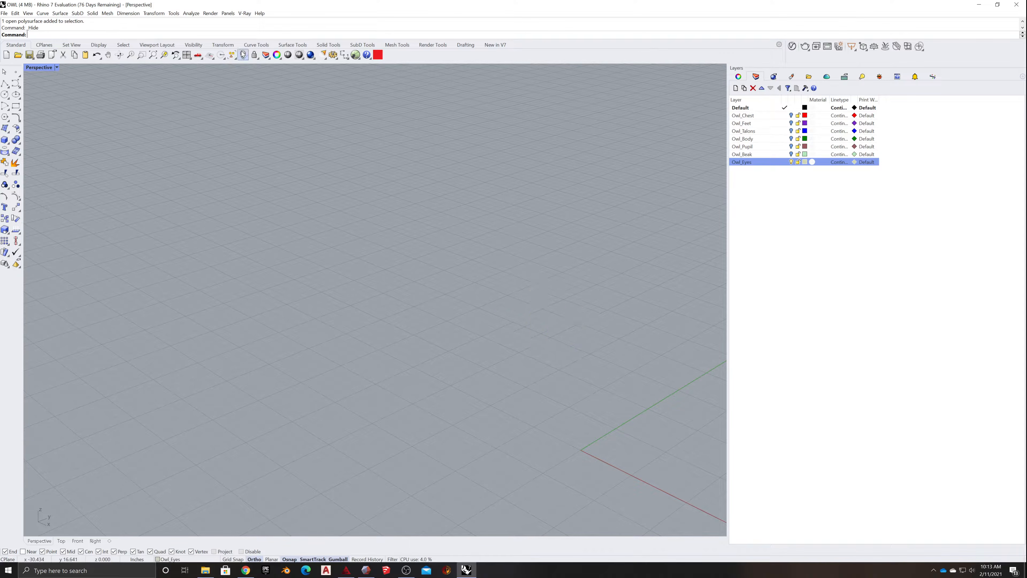
- Turn on all owl part layers from Owl_Chest to Owl_Eyes and show the two hidden eyes again
click(792, 162)
click(792, 154)
click(792, 147)
click(792, 139)
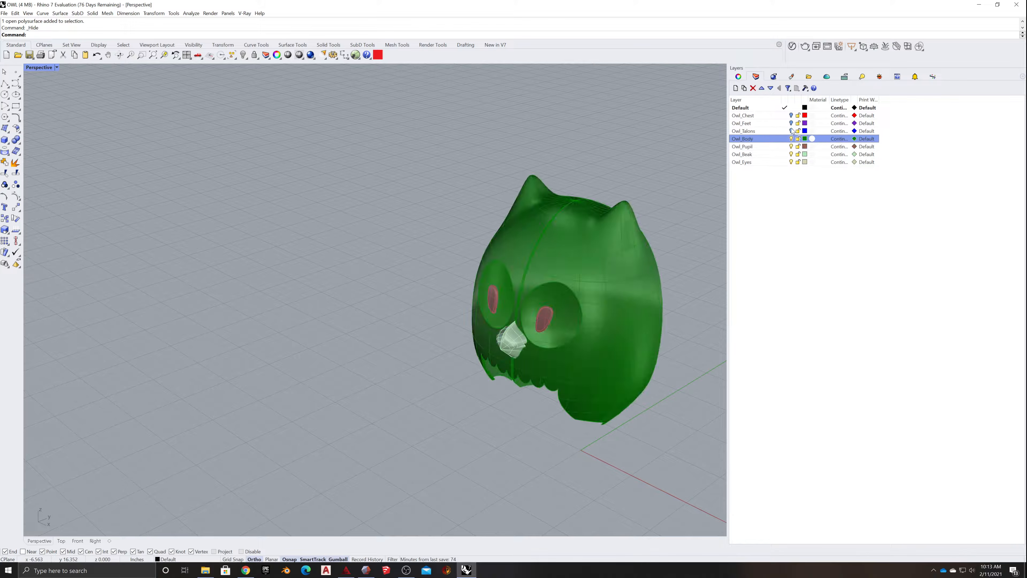
click(791, 130)
click(792, 123)
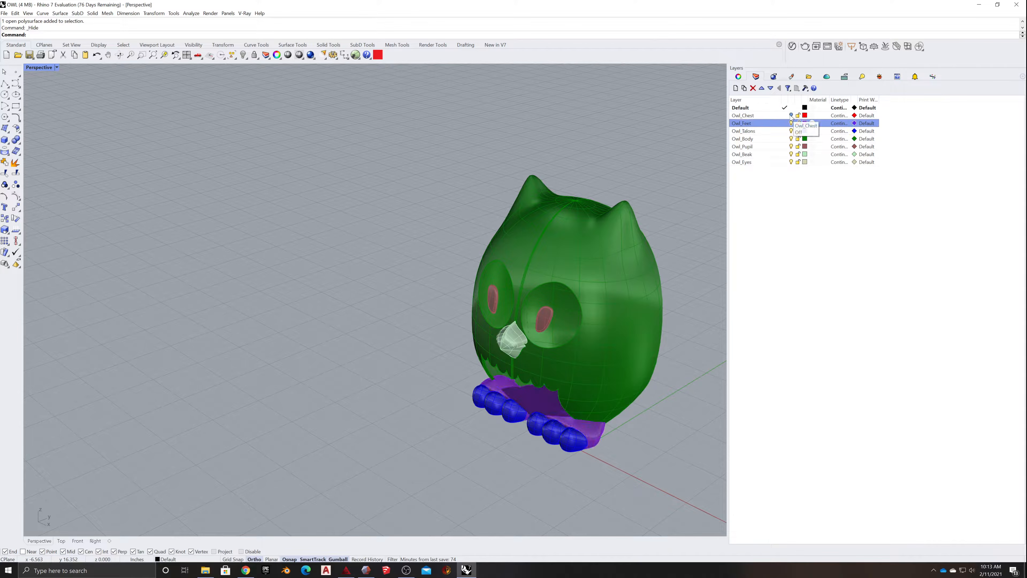
click(792, 115)
right_drag(582, 201, 534, 276)
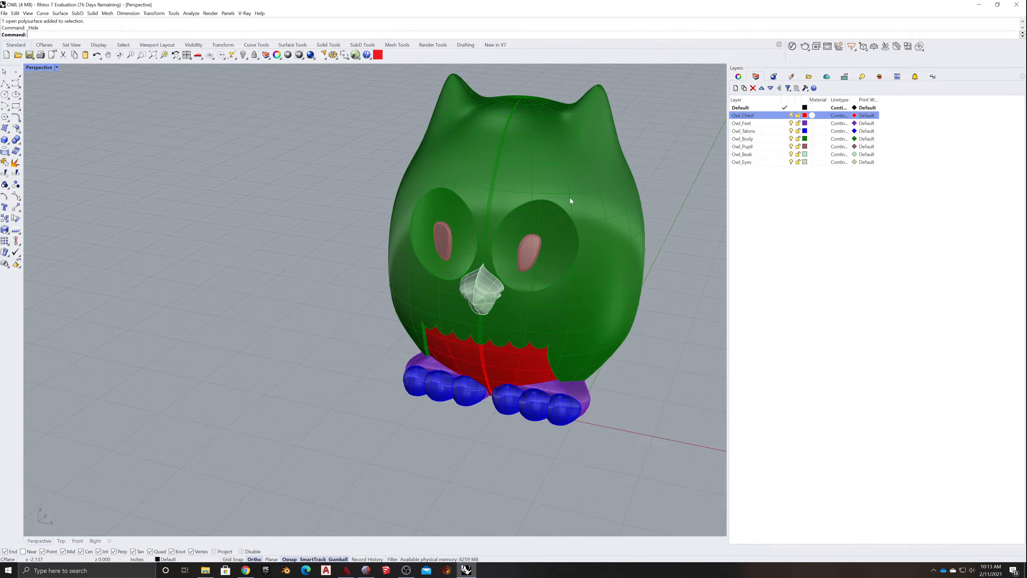
right_click(243, 54)
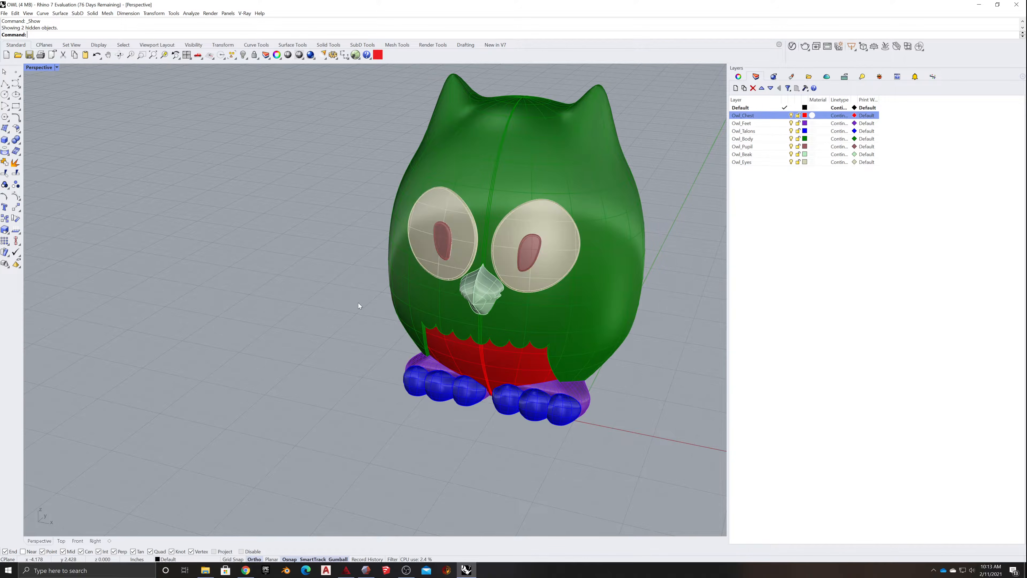
- Delete the owl's body, both eyes and both pupils one at a time to check for duplicates
right_drag(358, 303, 304, 271)
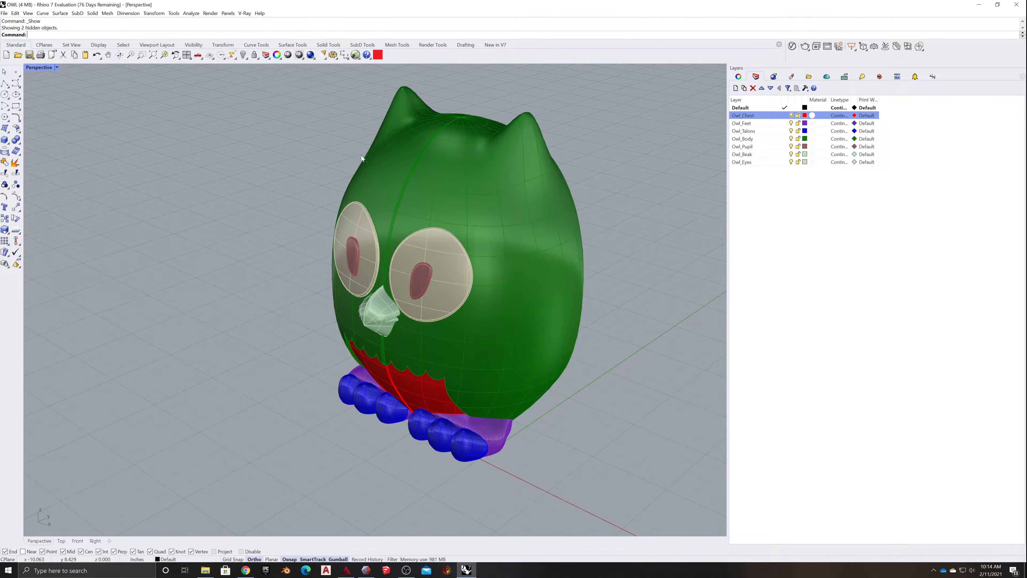
right_drag(647, 266, 611, 270)
scroll(463, 278, up, 10)
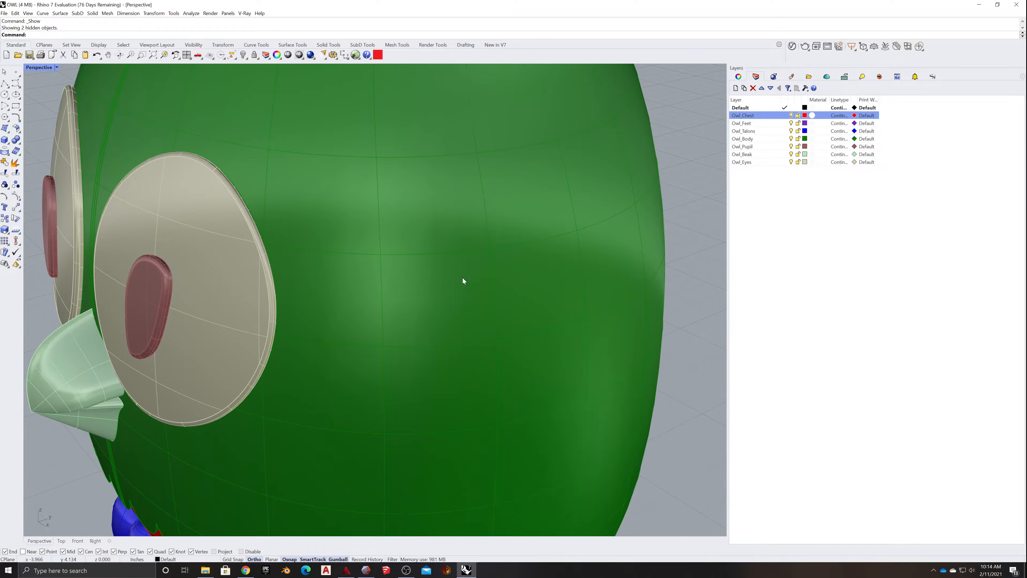
scroll(464, 270, down, 7)
scroll(464, 270, down, 2)
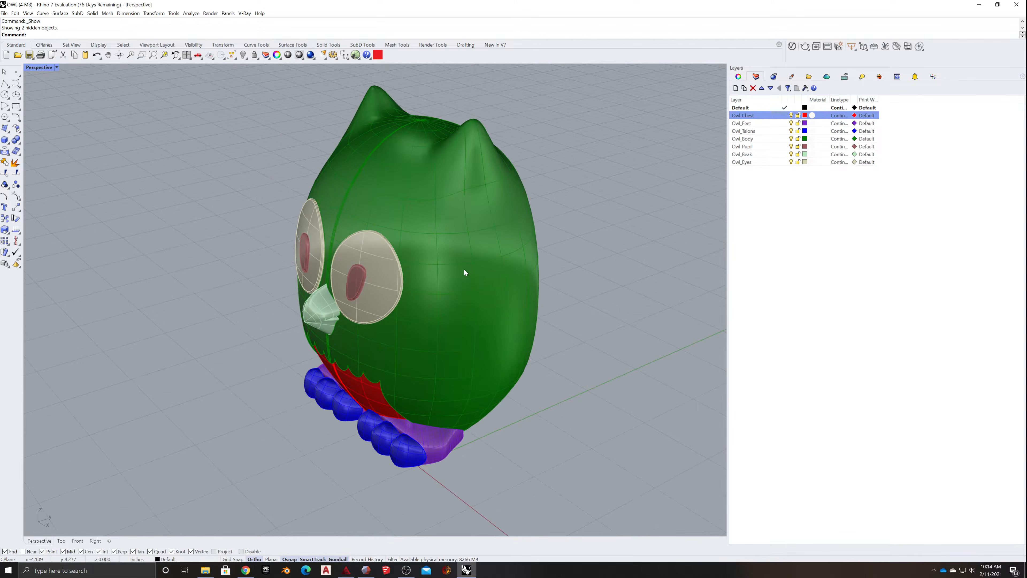
click(457, 247)
key(Delete)
click(394, 273)
key(Delete)
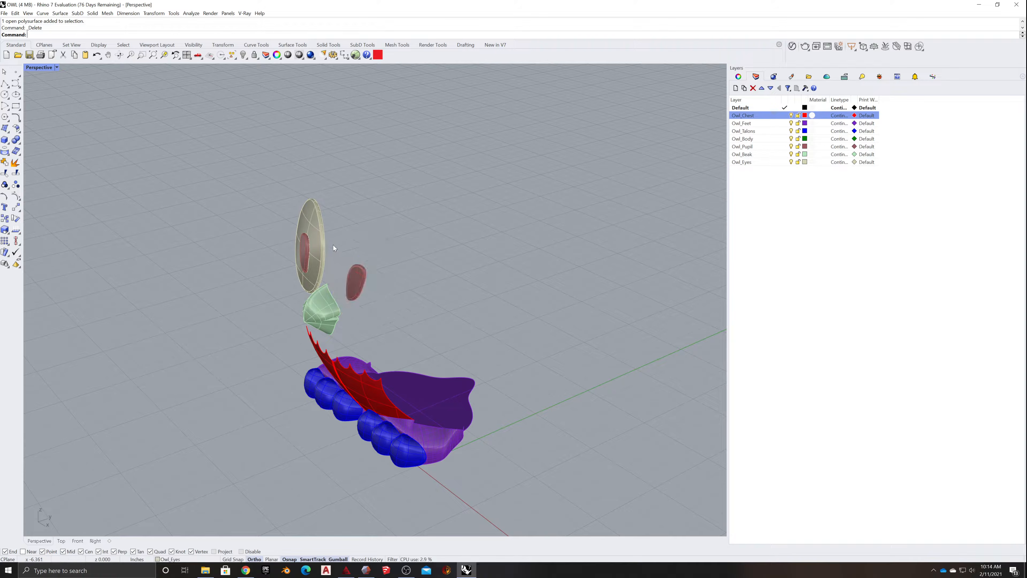
click(318, 246)
key(Delete)
click(356, 286)
key(Delete)
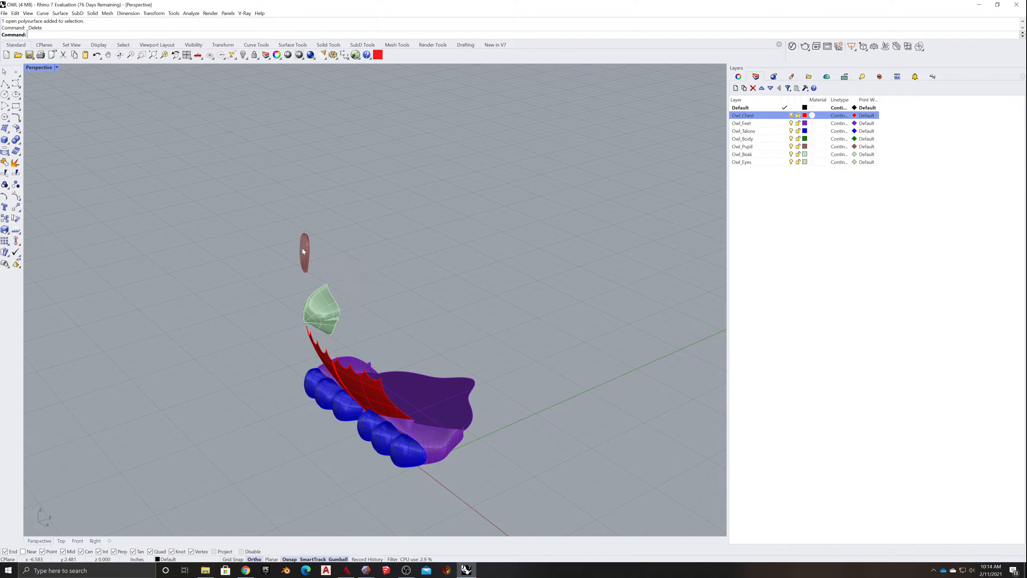
click(304, 251)
key(Delete)
- Delete the owl's remaining pupil, beak, chest and feet one at a time to check for duplicates
click(317, 323)
key(Delete)
click(314, 340)
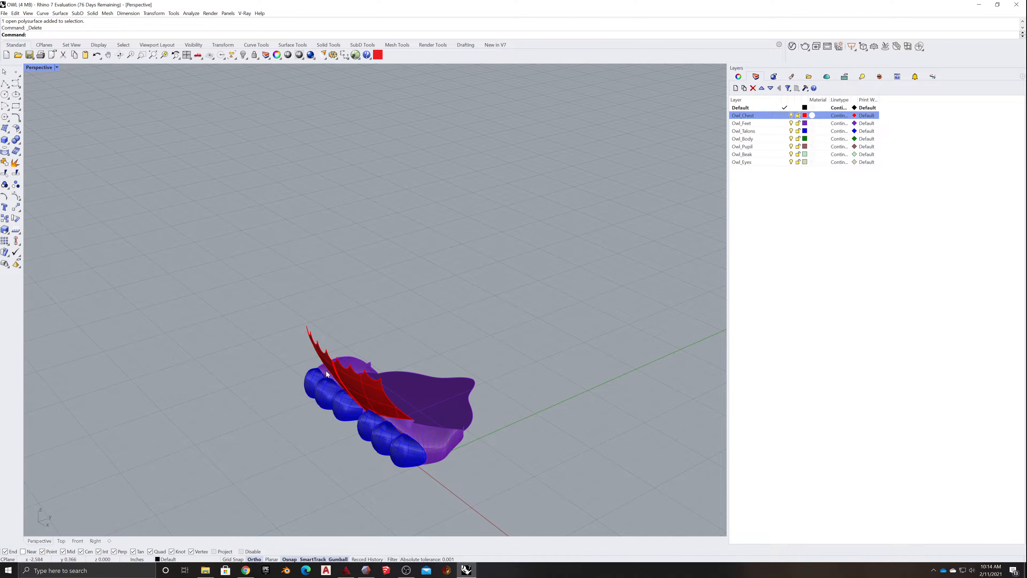
key(Delete)
click(388, 384)
key(Delete)
- Delete the six blue talons one after another to check for duplicate surfaces
click(334, 384)
key(Delete)
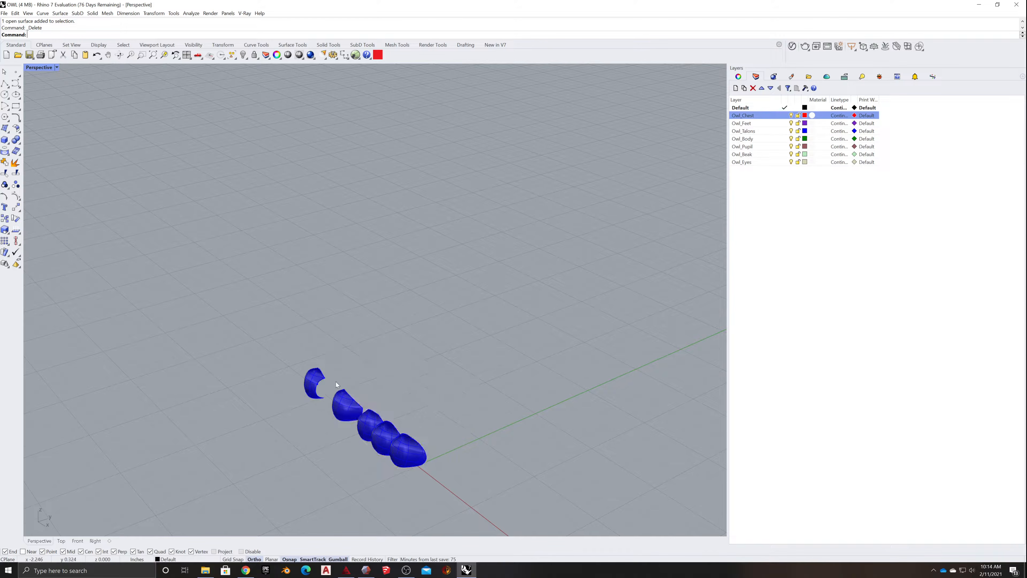
click(312, 378)
key(Delete)
click(344, 398)
key(Delete)
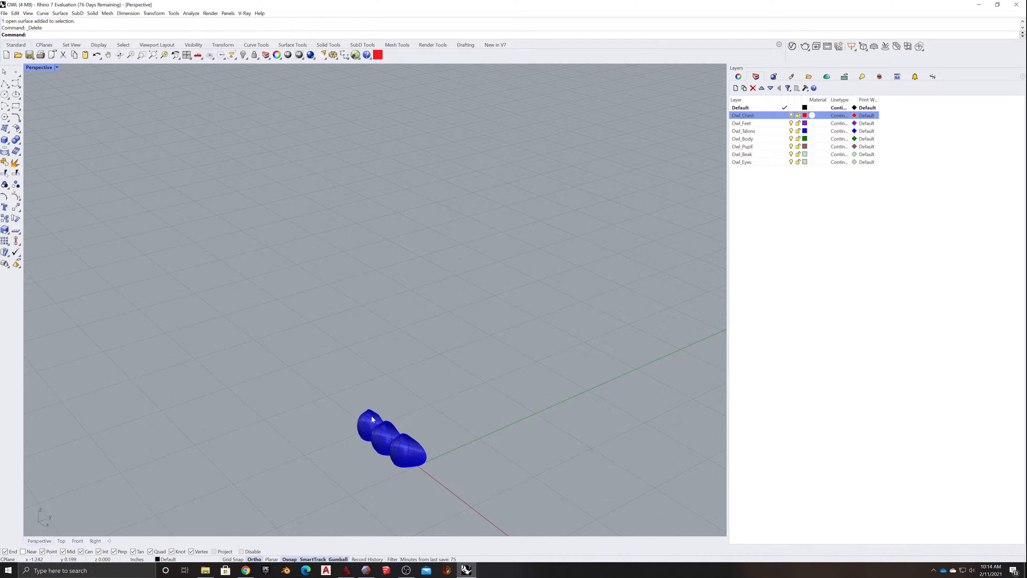
click(371, 417)
key(Delete)
click(388, 432)
key(Delete)
click(411, 446)
key(Delete)
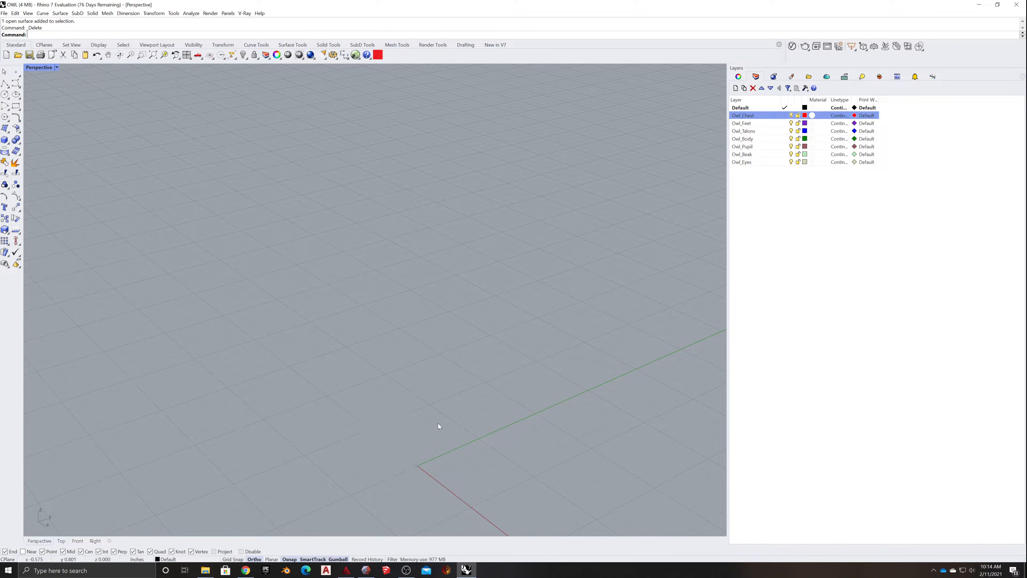
- Undo the deletions of all the owl's parts and show the hidden eyes again
key(ctrl+z)
key(ctrl+z)
key(ctrl+z)
key(ctrl+z)
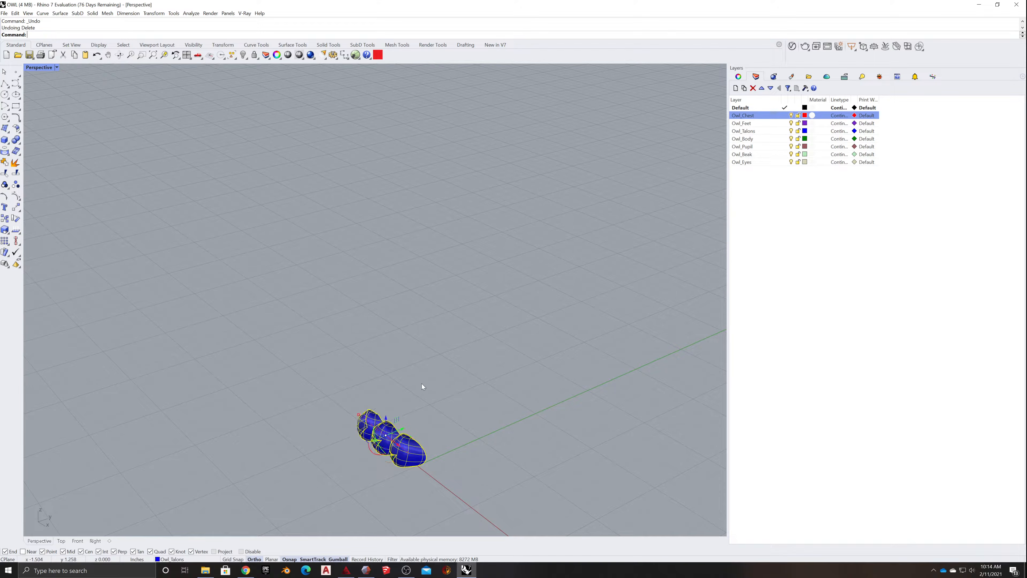
key(ctrl+z)
key(ctrl+z)
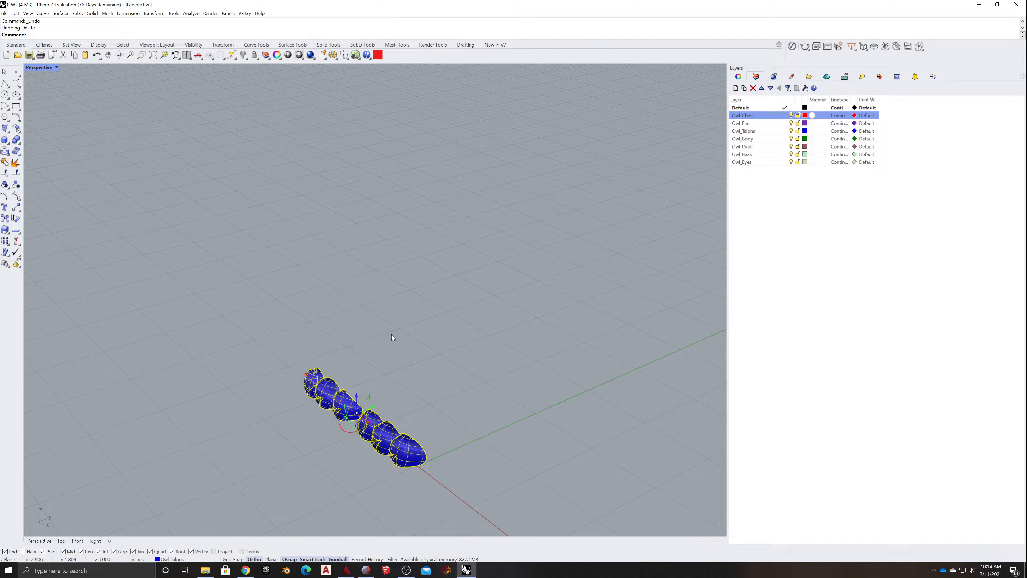
key(ctrl+z)
key(ctrl+z)
key(ctrl+z)
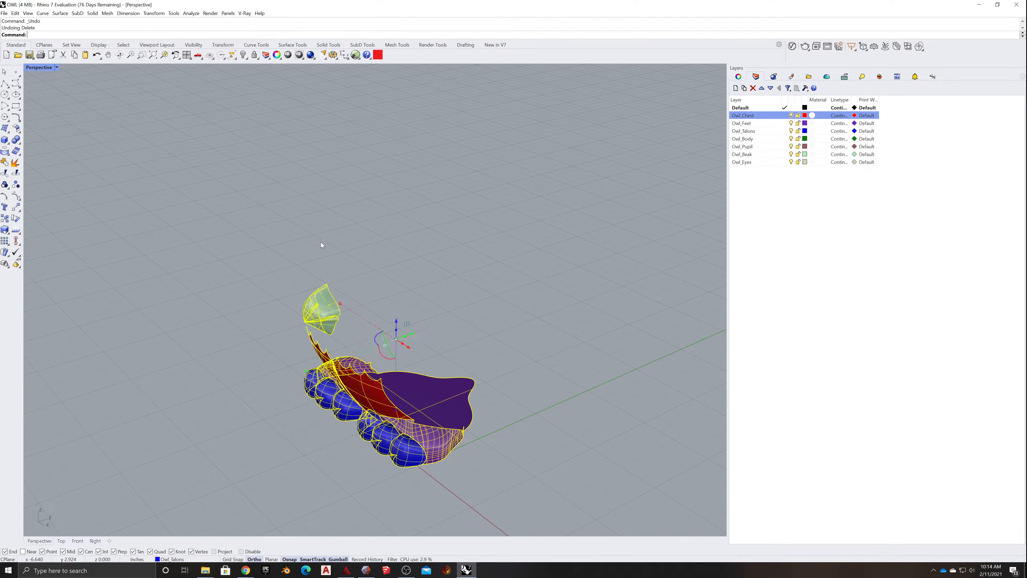
key(ctrl+z)
key(ctrl+z)
key(ctrl+z)
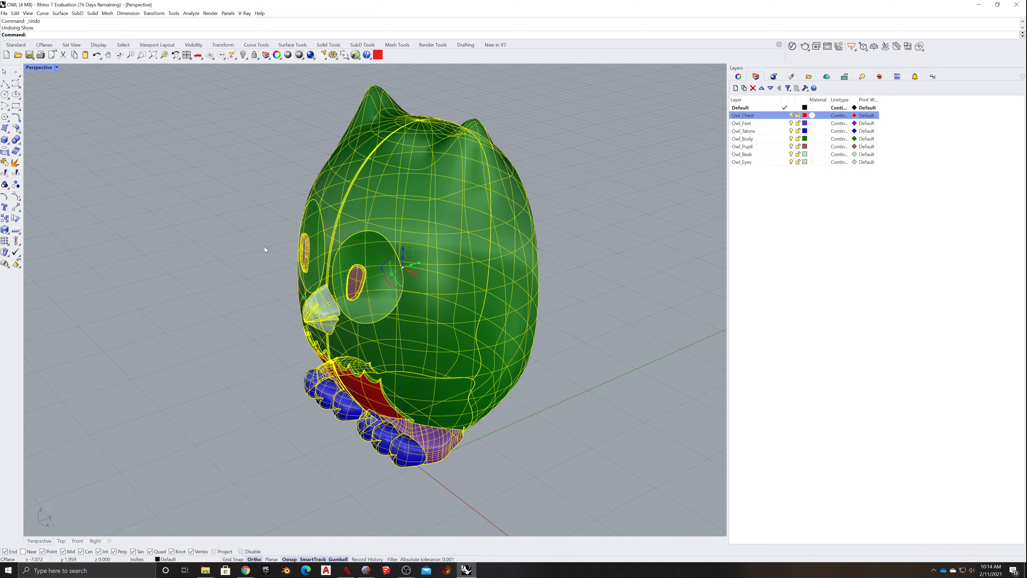
click(243, 56)
- Select the three talons on each of the owl's feet and join all six surfaces into polysurfaces
right_drag(267, 186, 273, 259)
click(348, 298)
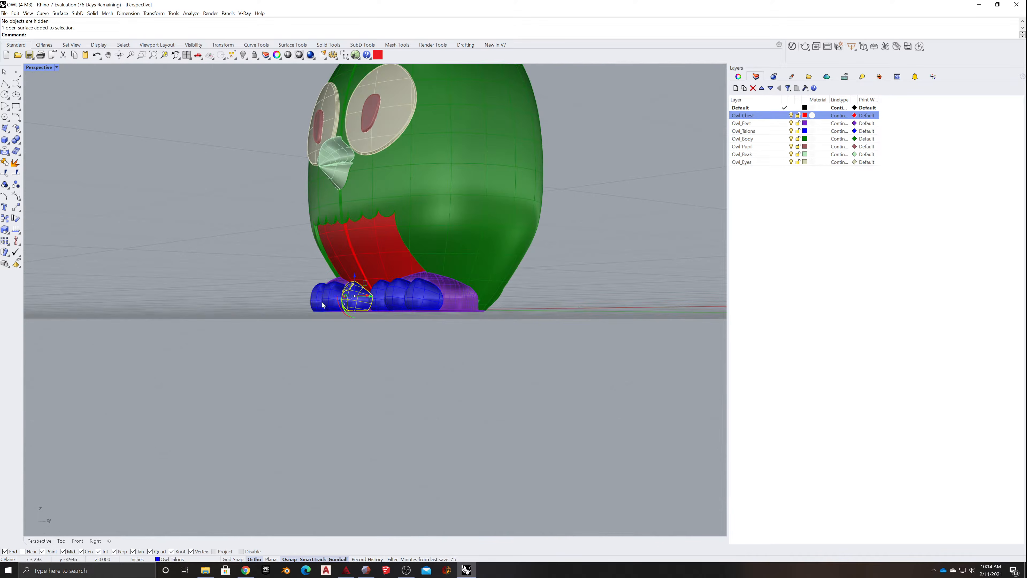
scroll(327, 300, up, 4)
shift+click(326, 300)
shift+click(299, 291)
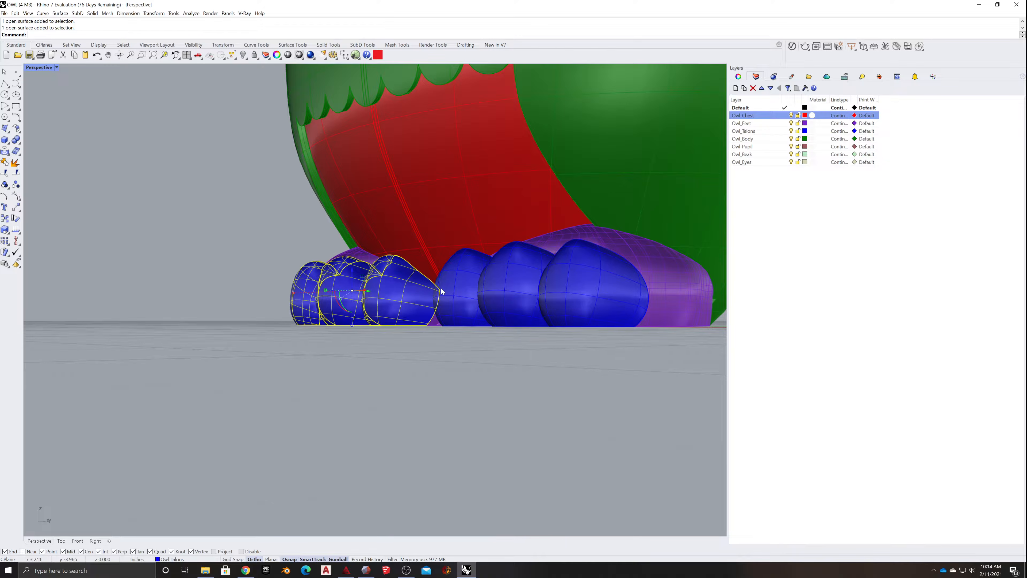
shift+click(461, 287)
shift+click(516, 283)
shift+click(565, 291)
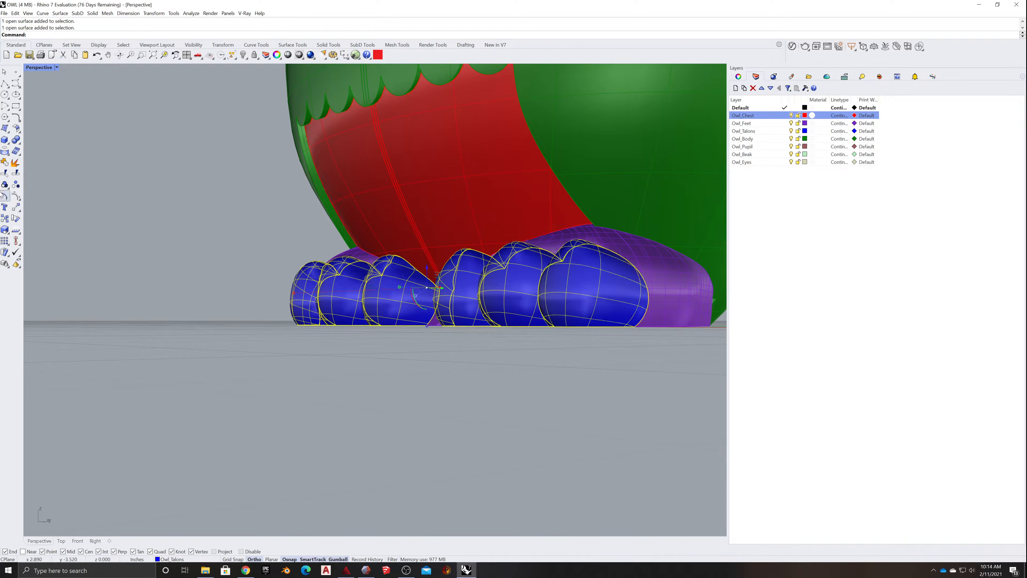
click(5, 162)
click(252, 203)
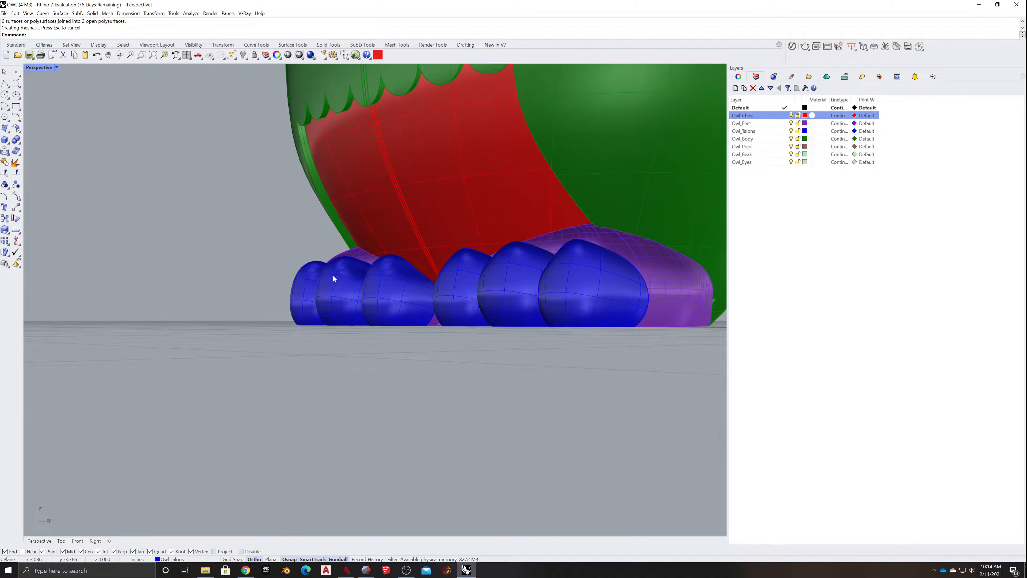
- Check the joined talons by selecting the group on each foot in turn
click(334, 278)
click(469, 301)
click(271, 324)
right_drag(271, 324, 236, 362)
scroll(245, 372, down, 9)
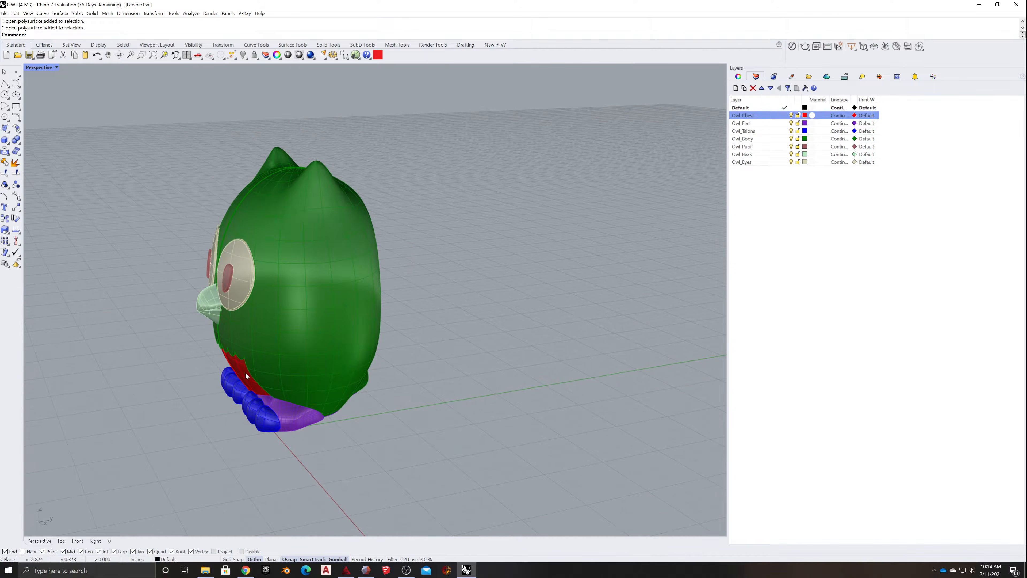
scroll(245, 371, up, 3)
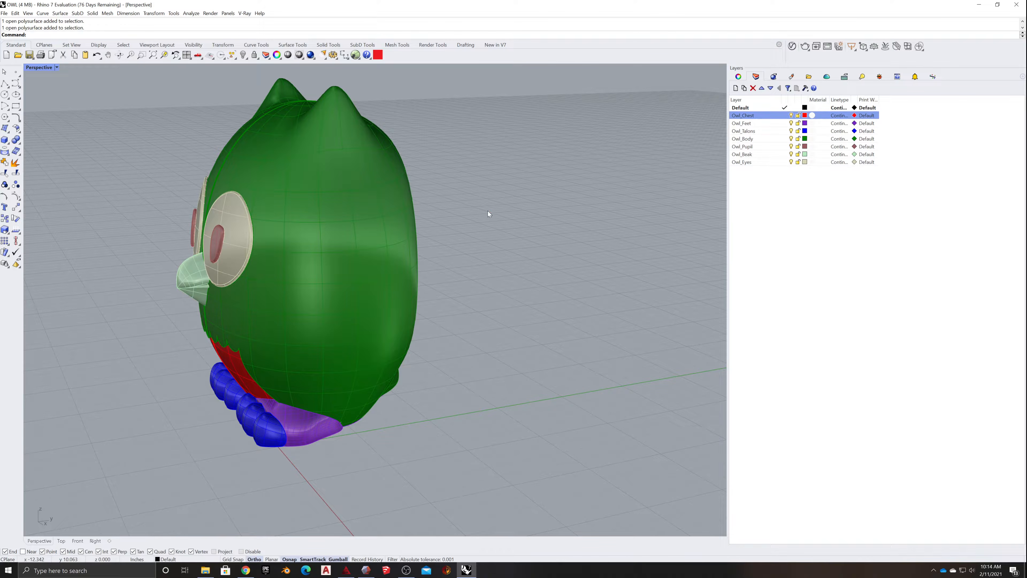
right_drag(487, 212, 498, 215)
scroll(498, 214, down, 7)
scroll(498, 228, up, 7)
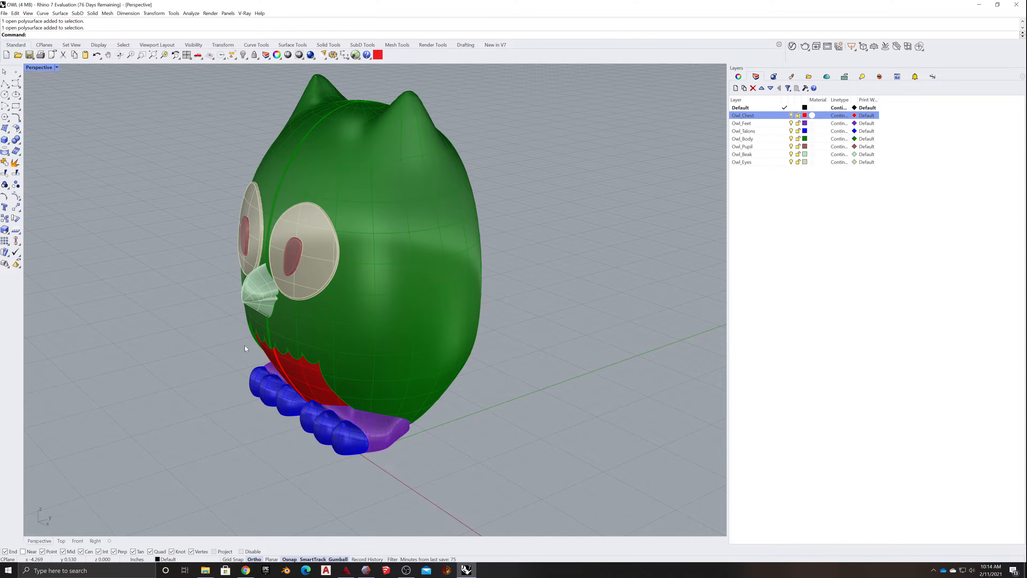
mouse_move(177, 316)
right_down()
mouse_move(193, 324)
mouse_move(179, 318)
right_up()
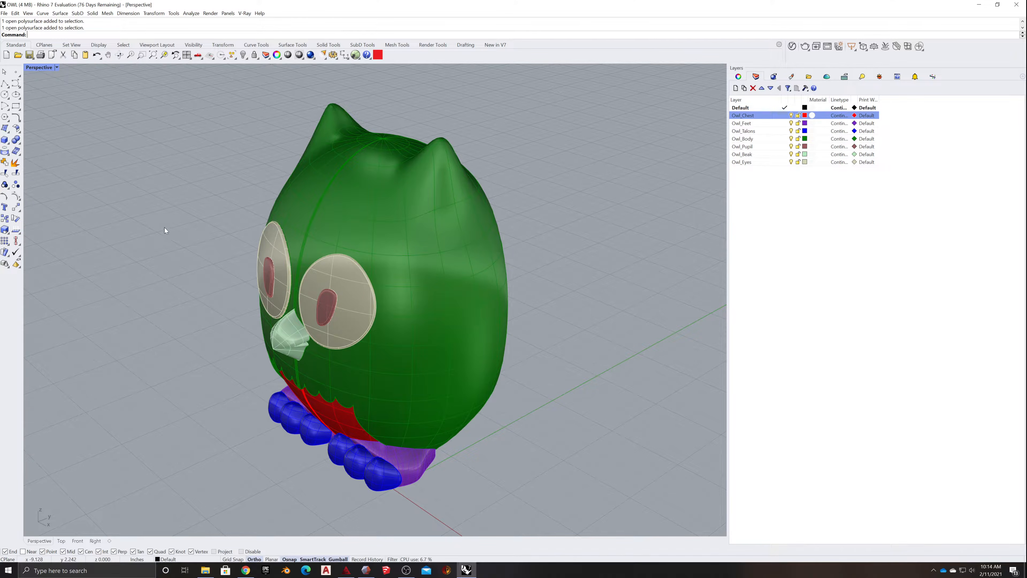
scroll(220, 276, down, 5)
scroll(198, 303, up, 4)
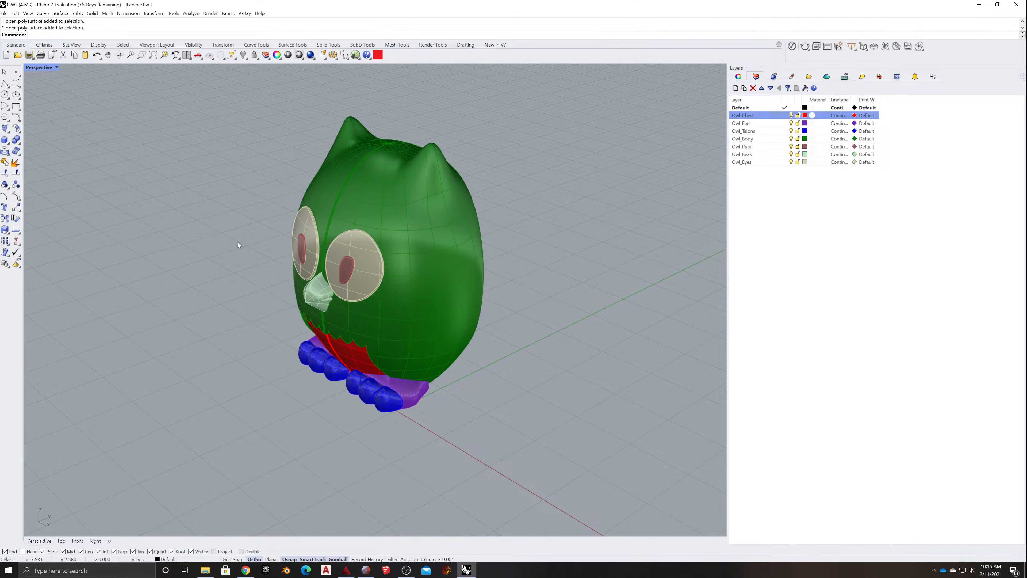
scroll(291, 315, down, 5)
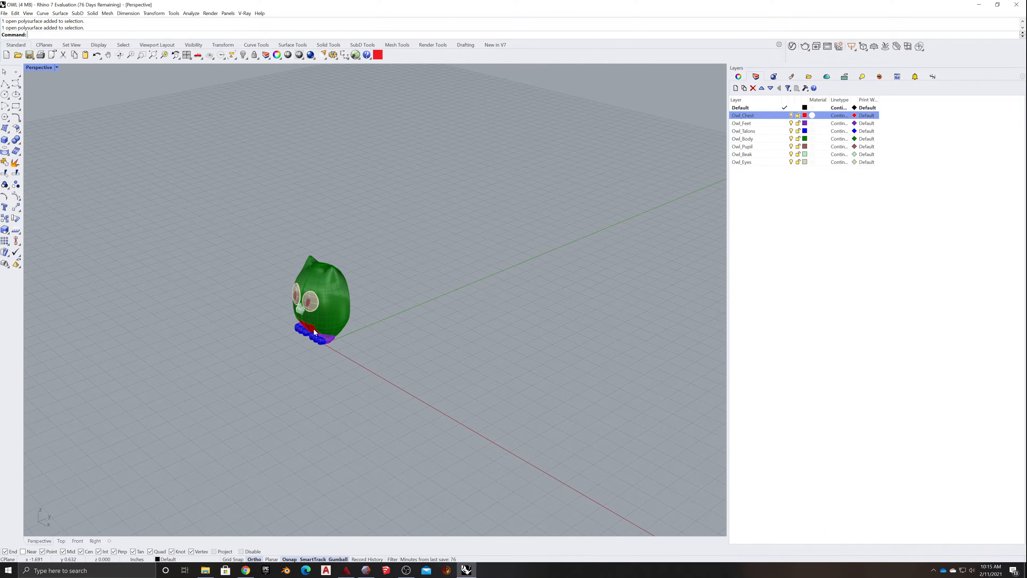
scroll(74, 278, up, 4)
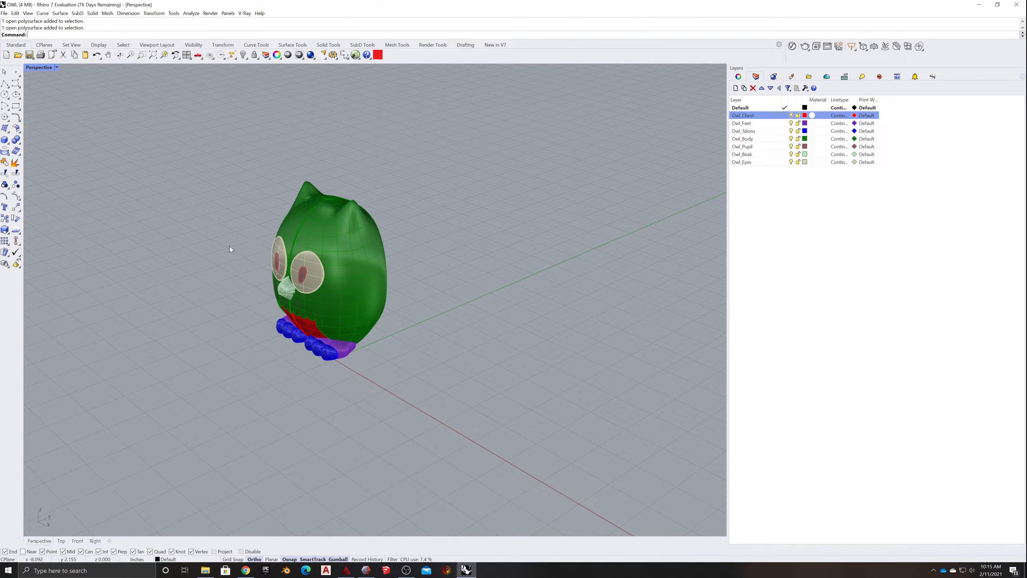
text(Rectangle)
key(Return)
click(233, 240)
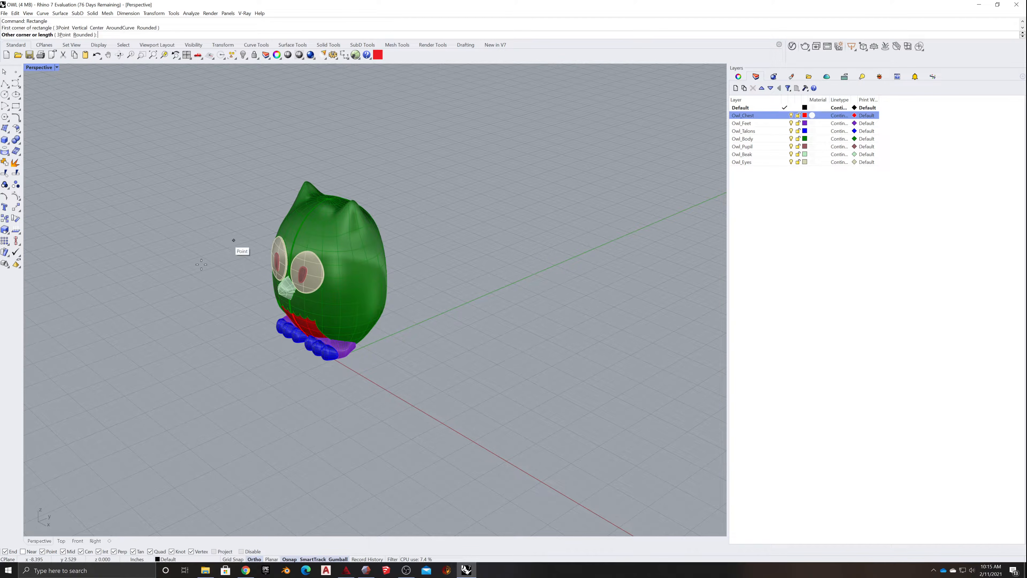
key(Escape)
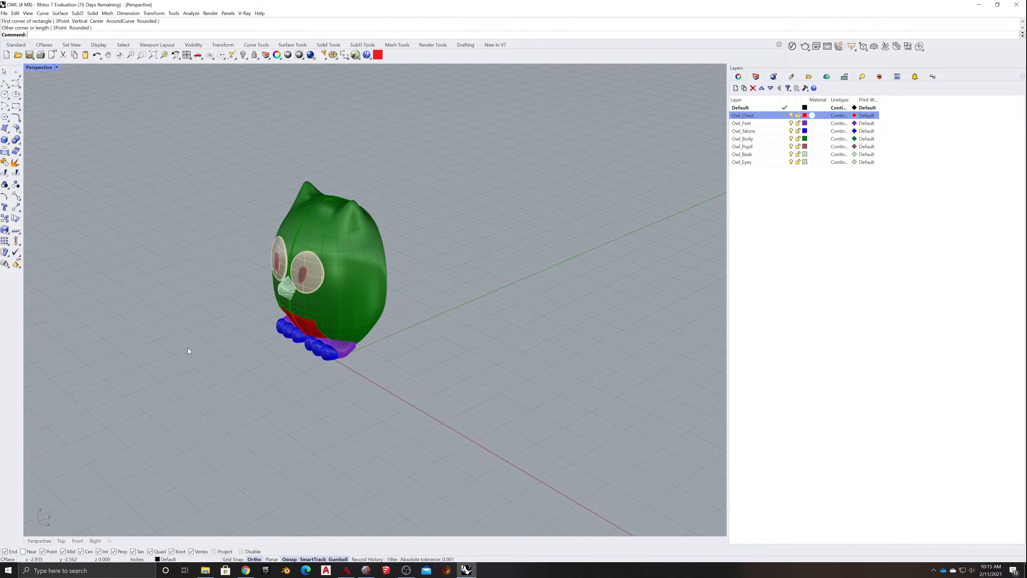
- Draw a rectangle around the whole owl in the Top view, leaving a margin on every side
click(61, 542)
scroll(230, 330, down, 5)
key(Return)
click(134, 185)
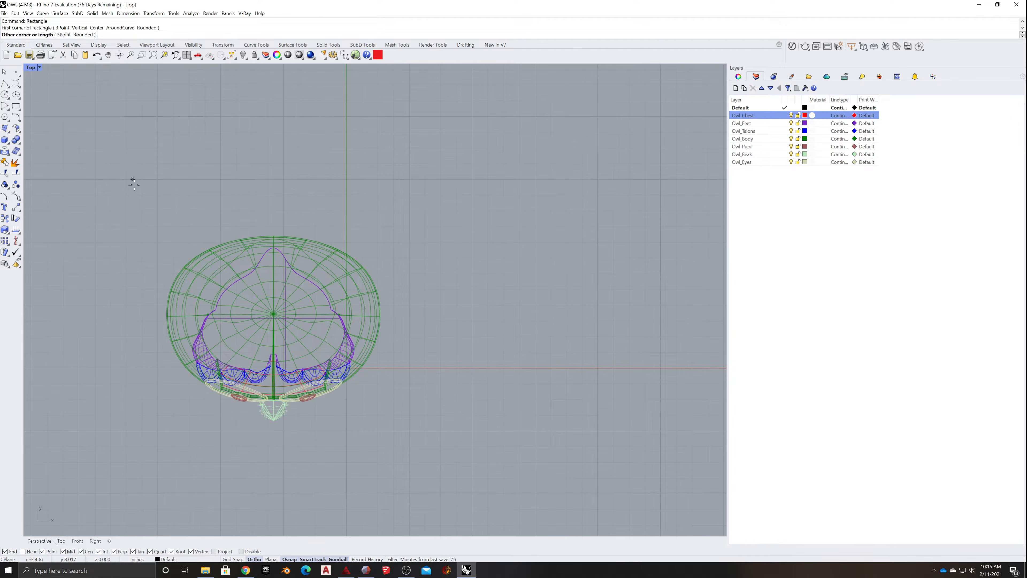
click(416, 454)
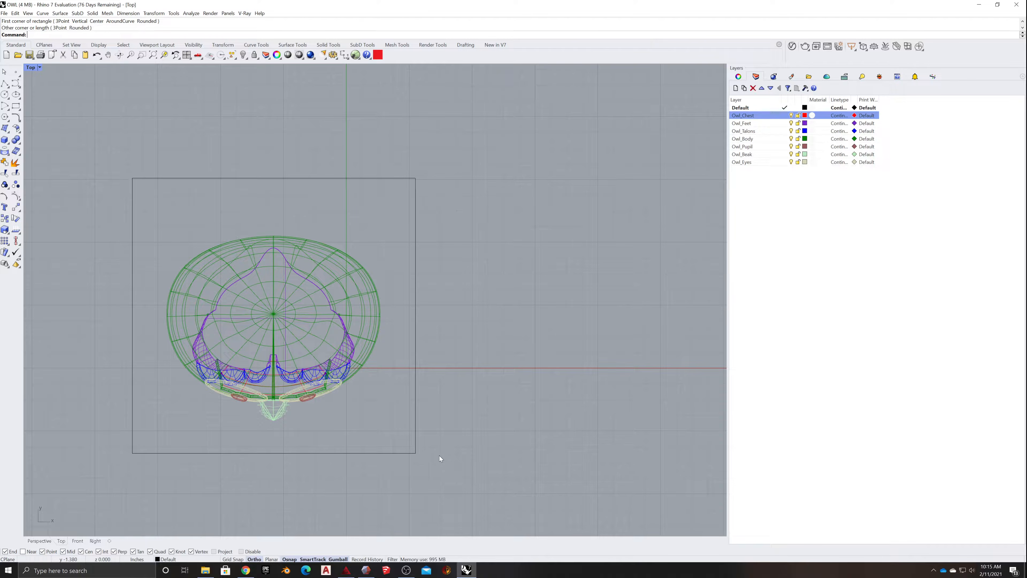
- Try to extrude the rectangle downward in the Perspective view into a solid pedestal about 8.81 inches tall, and undo it
scroll(453, 438, down, 8)
right_drag(454, 446, 351, 390)
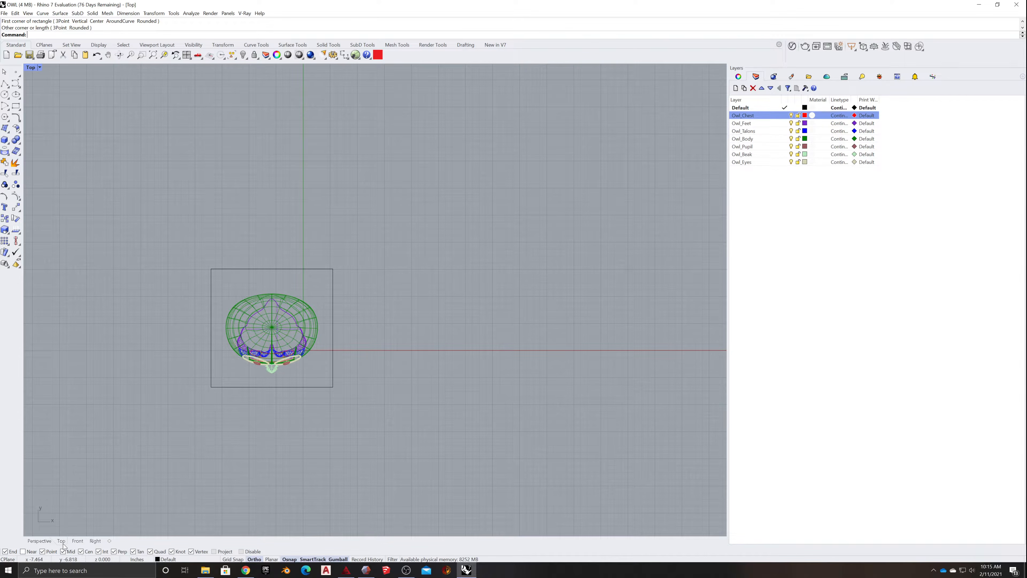
click(40, 541)
click(315, 390)
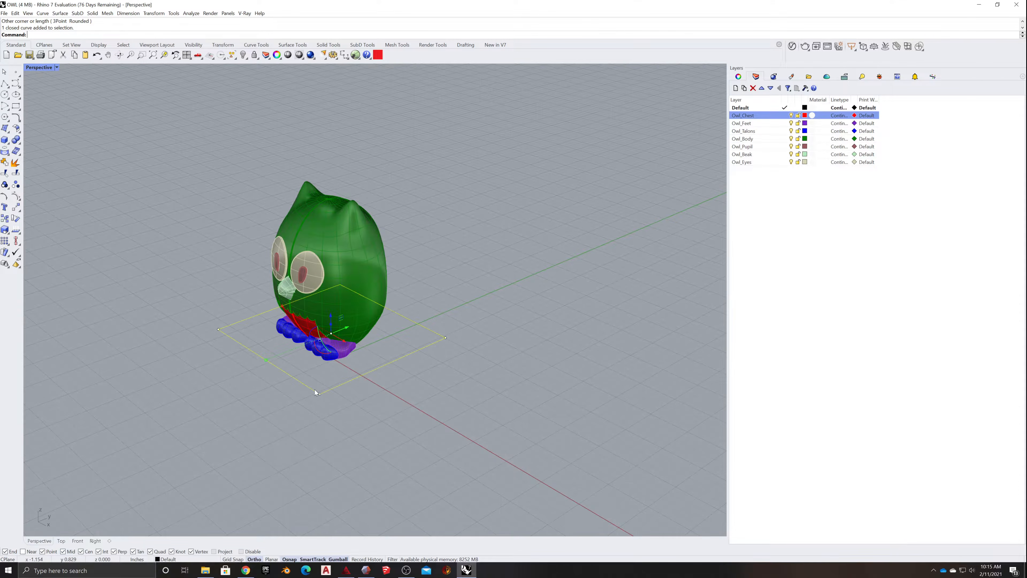
scroll(309, 400, down, 3)
text(ExtrudeCrv)
key(Return)
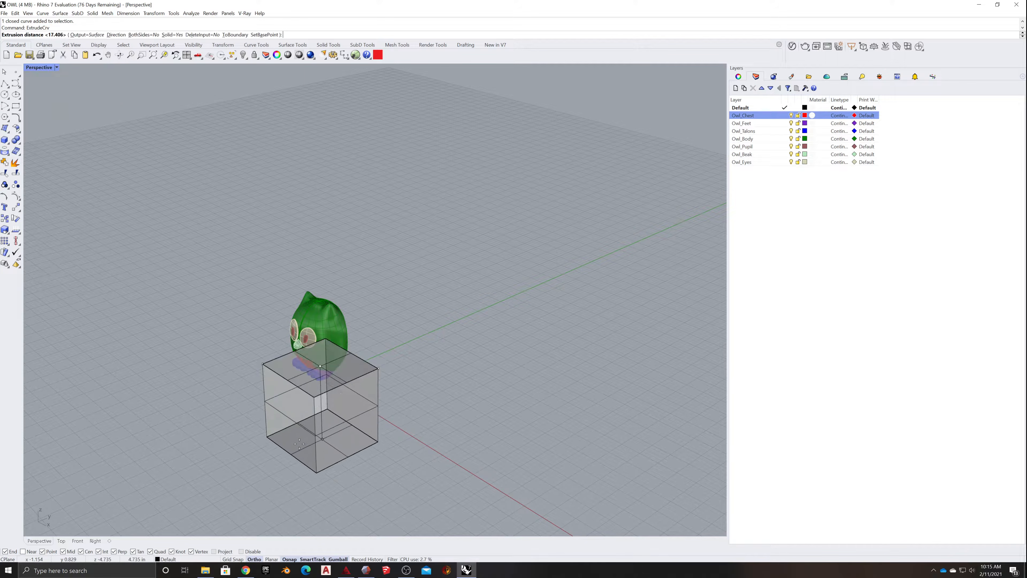
click(402, 468)
right_drag(479, 452, 493, 434)
key(ctrl+z)
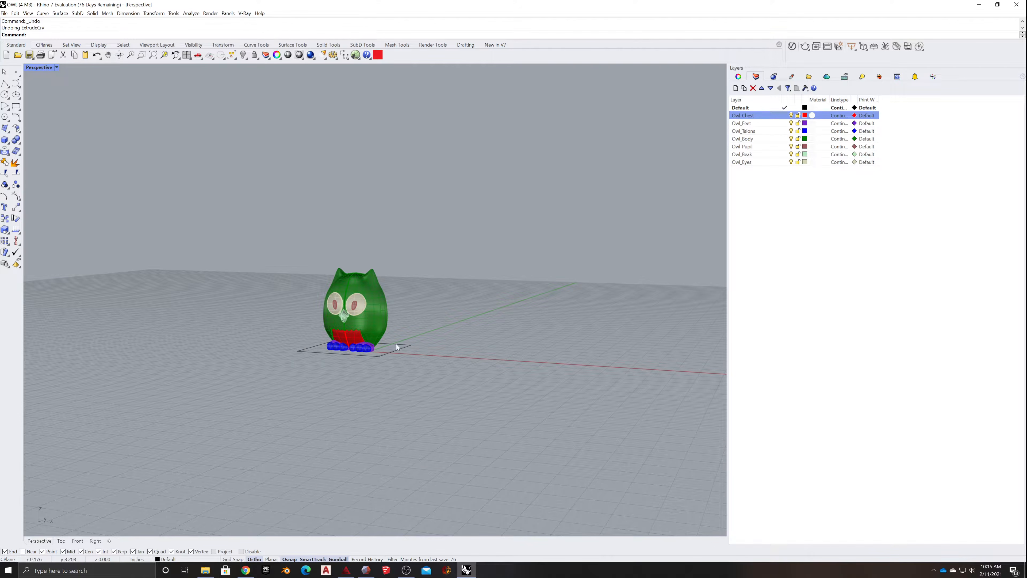
- Try to extrude the rectangle under the owl as a solid with a distance of 40 inches, and undo it
click(393, 352)
text(ExtrudeCrv)
key(Return)
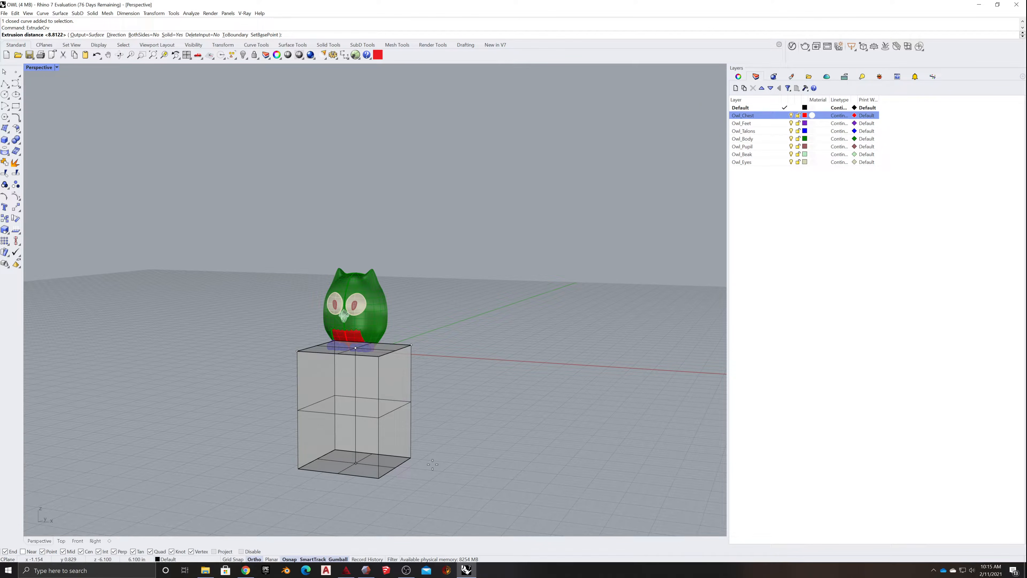
text(40)
key(Return)
scroll(433, 465, down, 3)
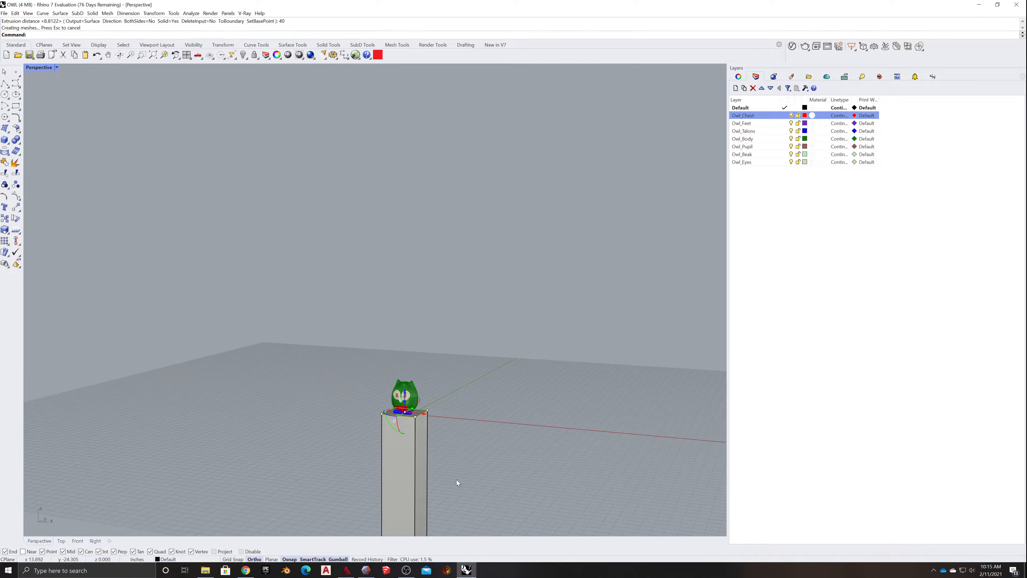
click(457, 480)
mouse_move(457, 479)
right_down()
mouse_move(459, 425)
mouse_move(443, 484)
right_up()
scroll(443, 485, down, 7)
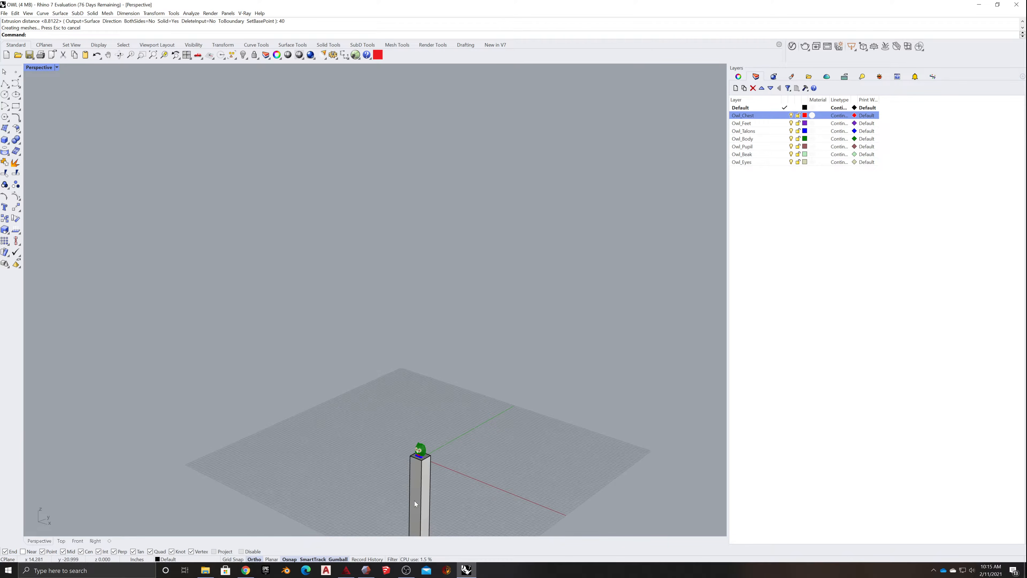
key(ctrl+z)
scroll(412, 466, up, 3)
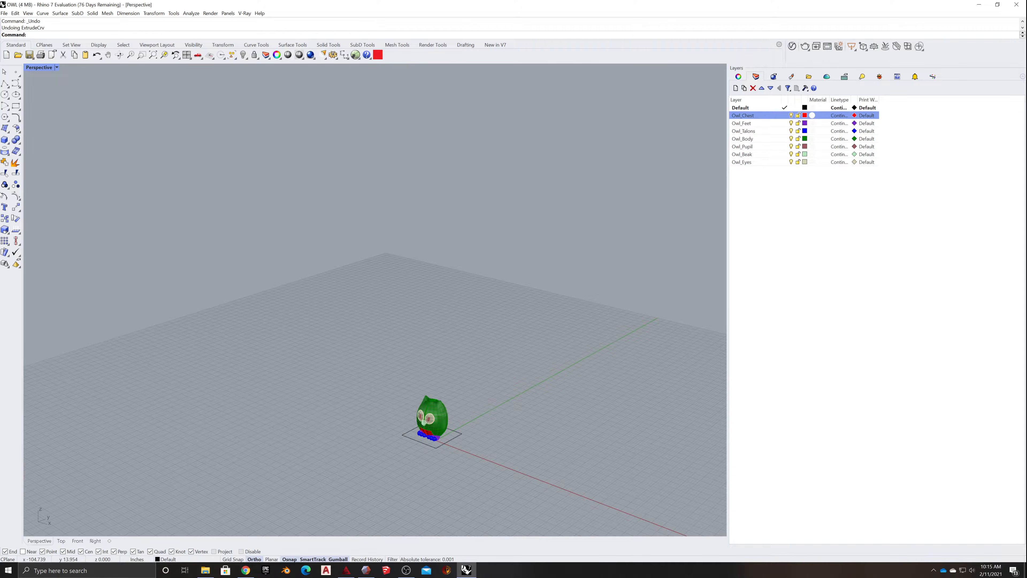
- Check the document's model units and tolerances in the Document Properties
click(4, 13)
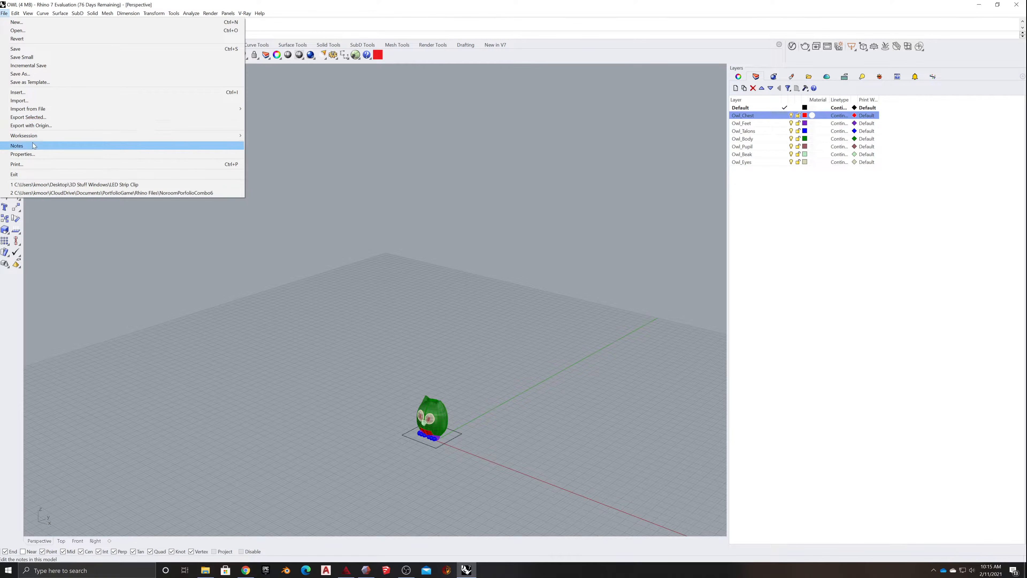
click(34, 154)
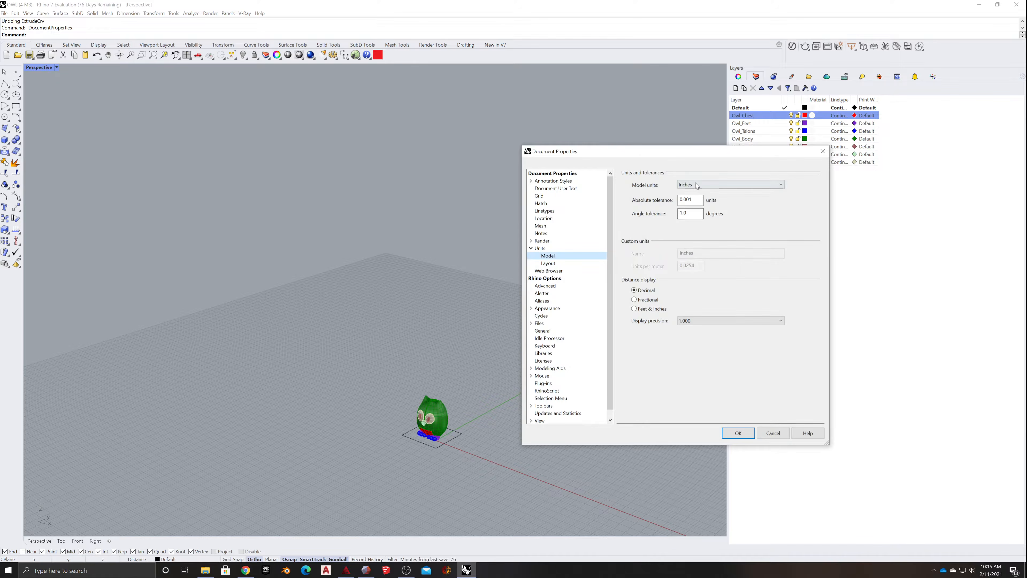
click(738, 433)
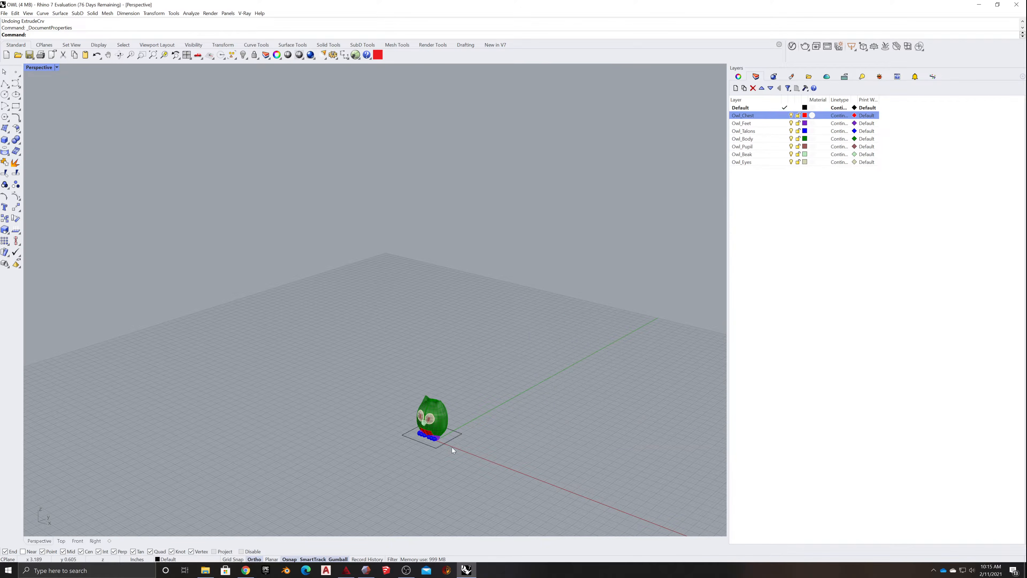
scroll(456, 462, up, 5)
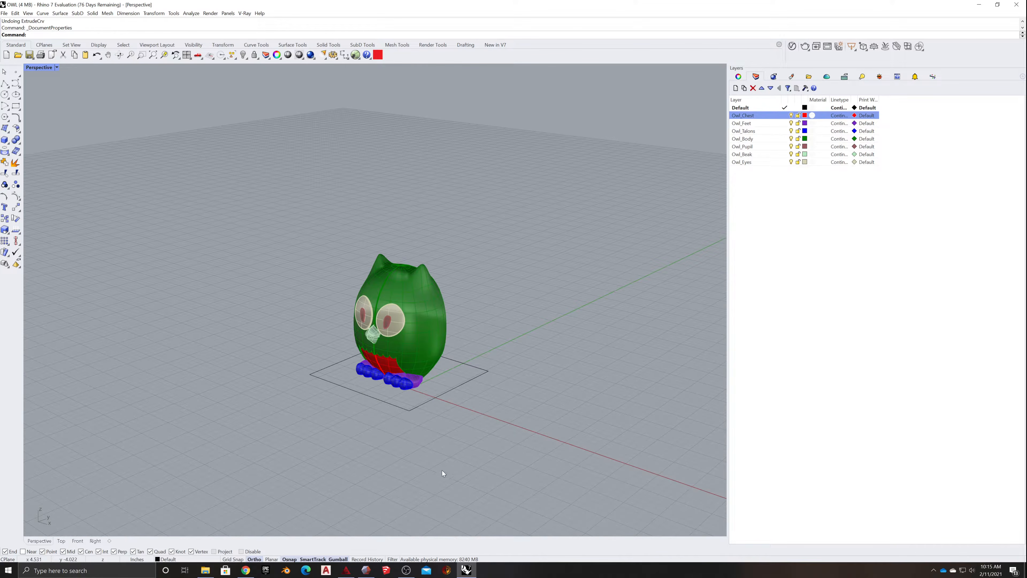
- Try to scale the whole owl uniformly by a factor of 5 from a base point at its feet
drag(330, 400, 459, 233)
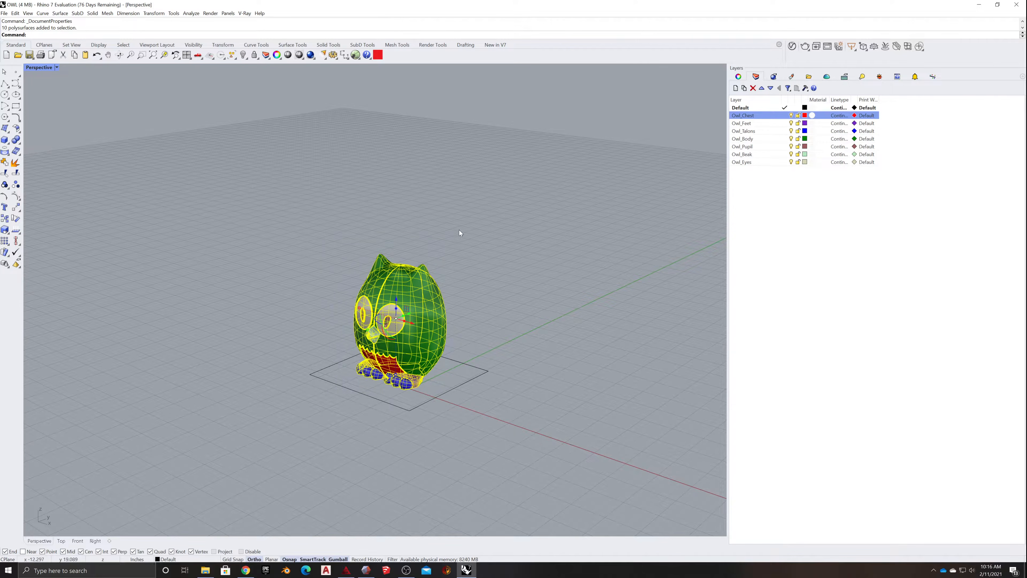
click(453, 455)
drag(347, 405, 450, 269)
text(scale)
key(Return)
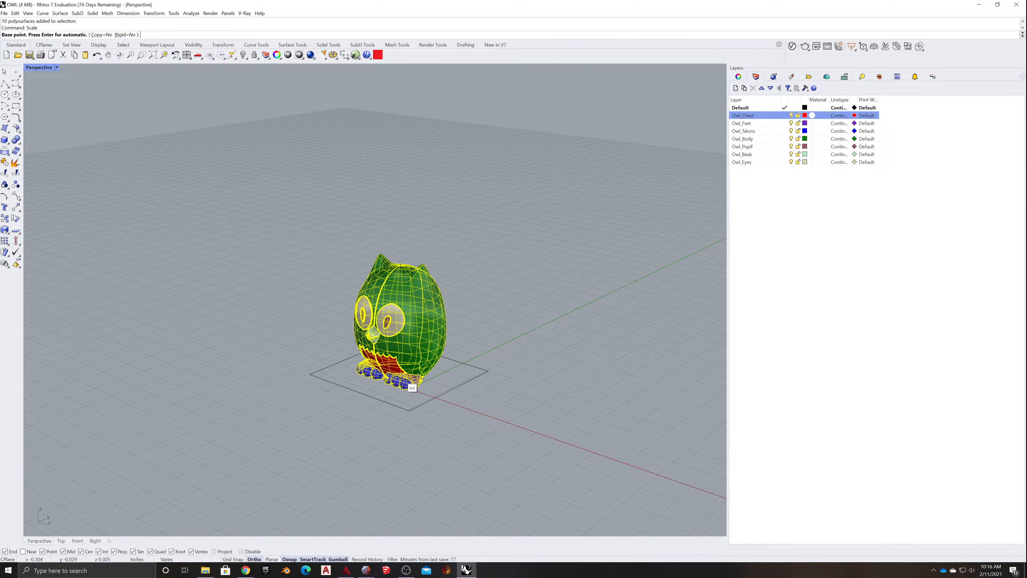
click(407, 390)
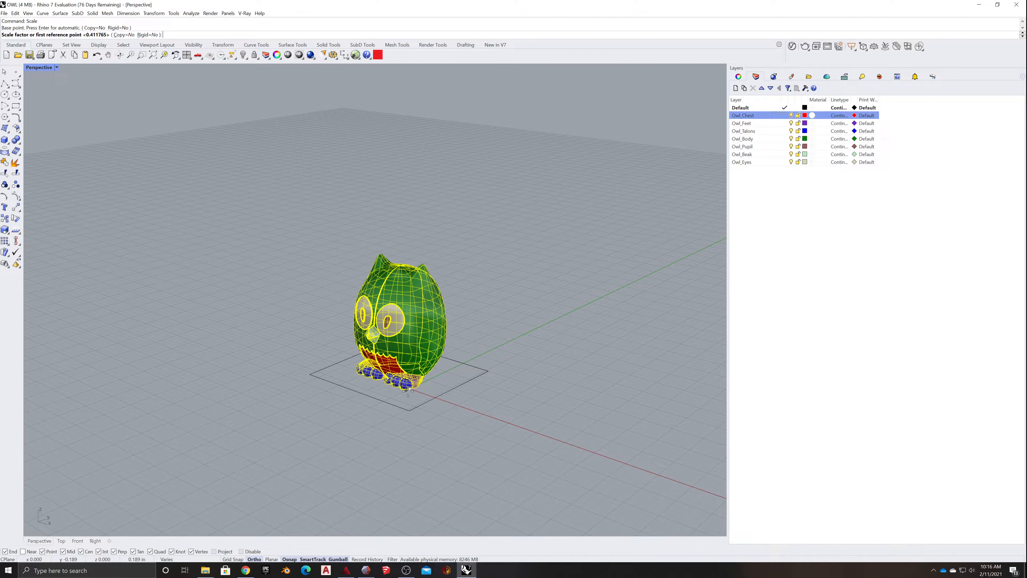
text(5)
key(Return)
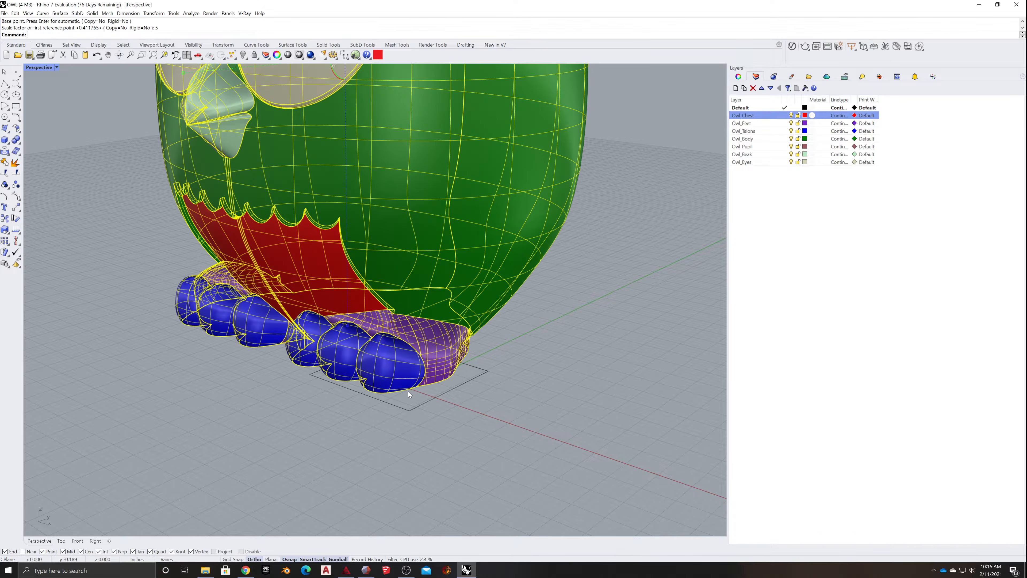
scroll(234, 389, down, 3)
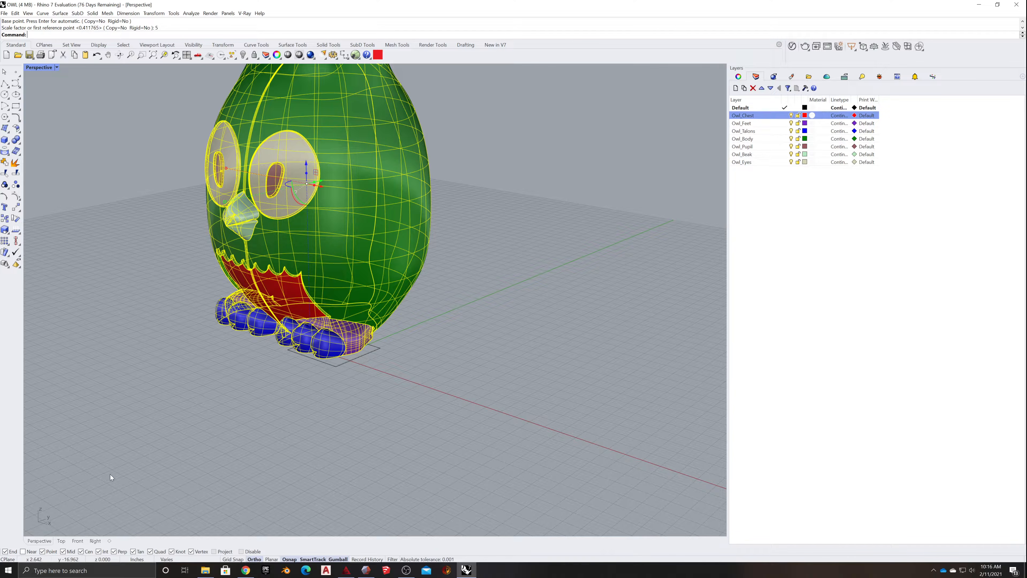
- Dimension the owl's overall height from the ear tips to the ground in the Front view
click(77, 541)
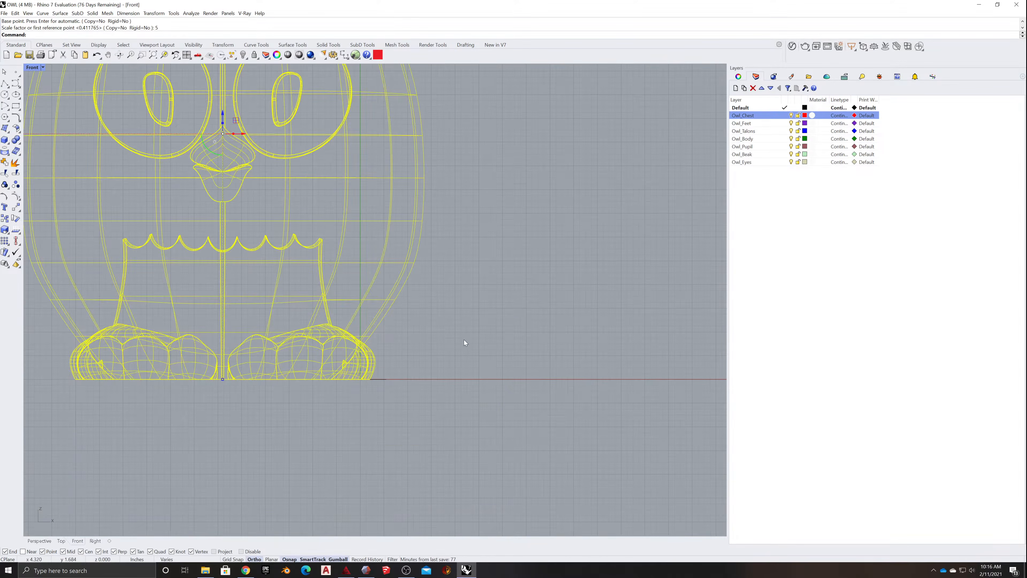
scroll(463, 372, up, 1)
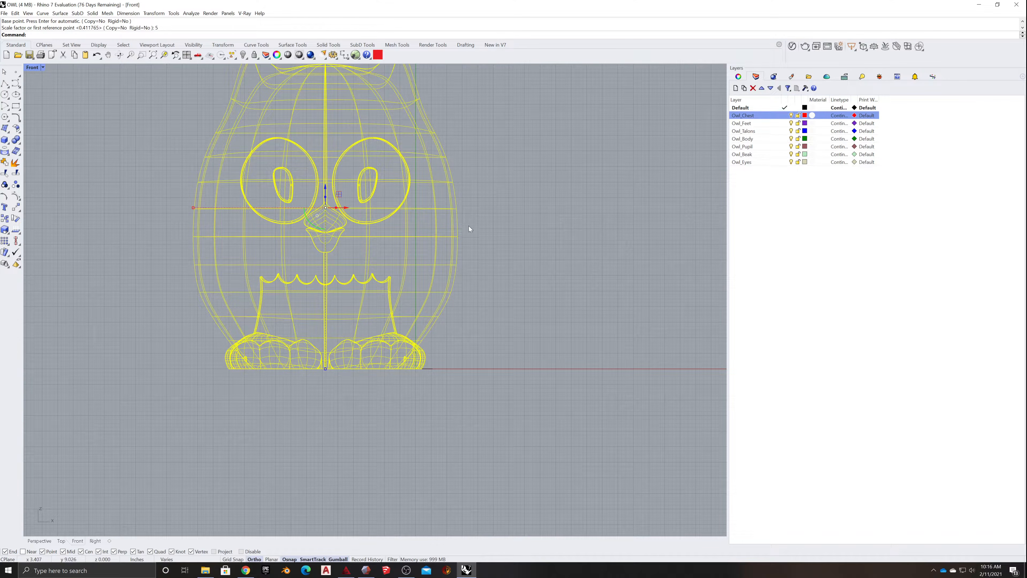
click(521, 187)
scroll(518, 163, down, 3)
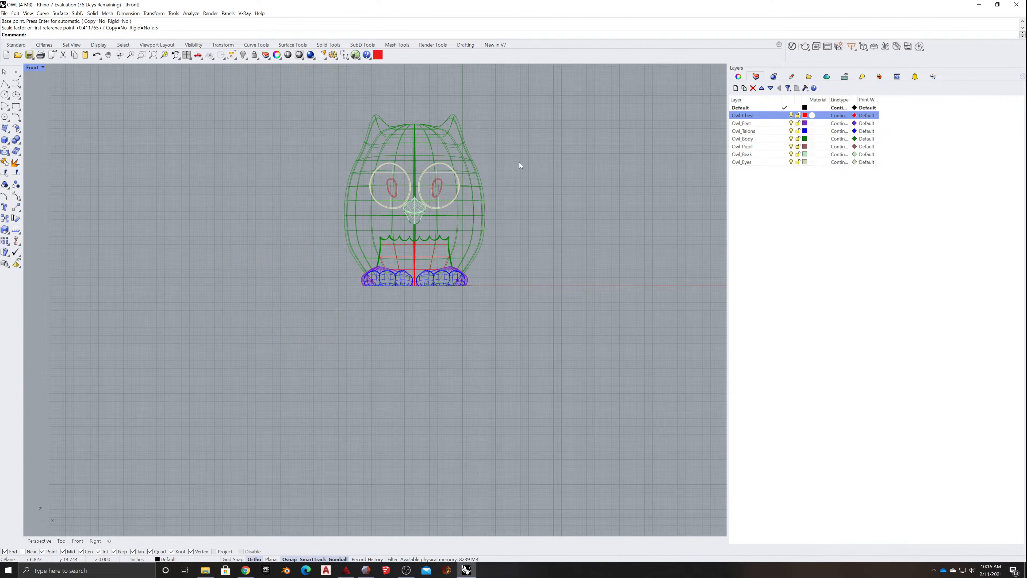
scroll(519, 156, up, 2)
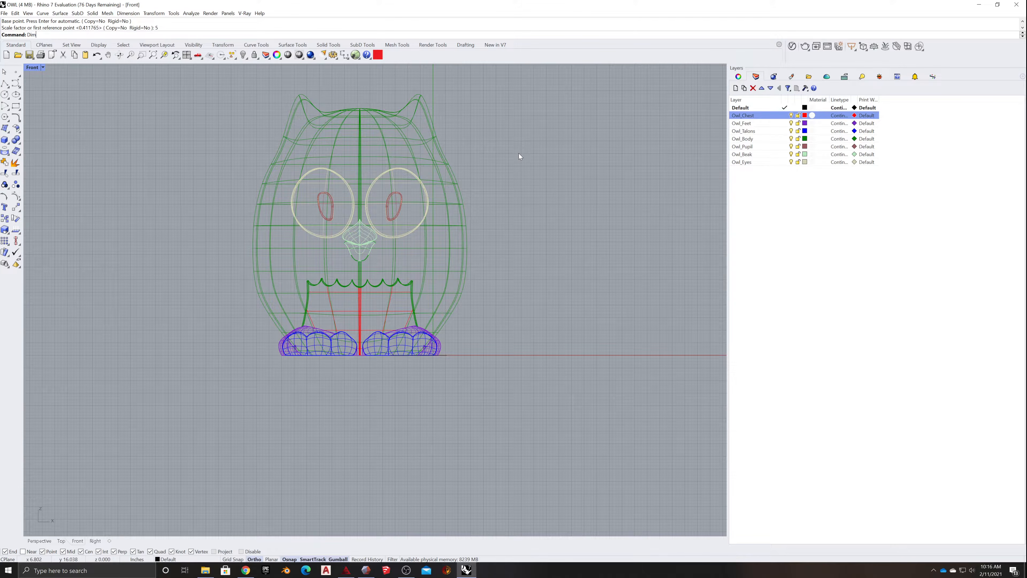
text(Dim)
key(Return)
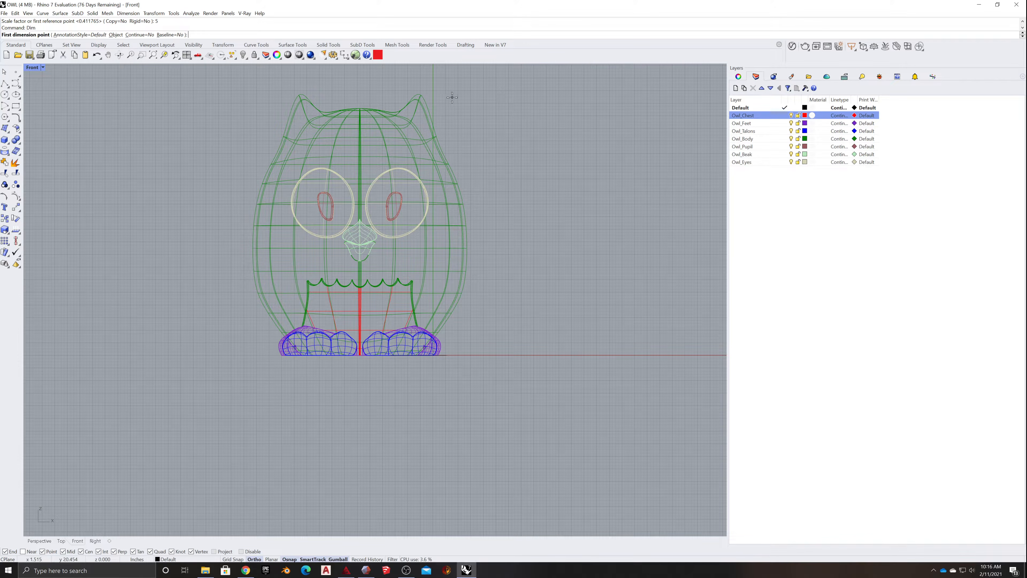
click(478, 93)
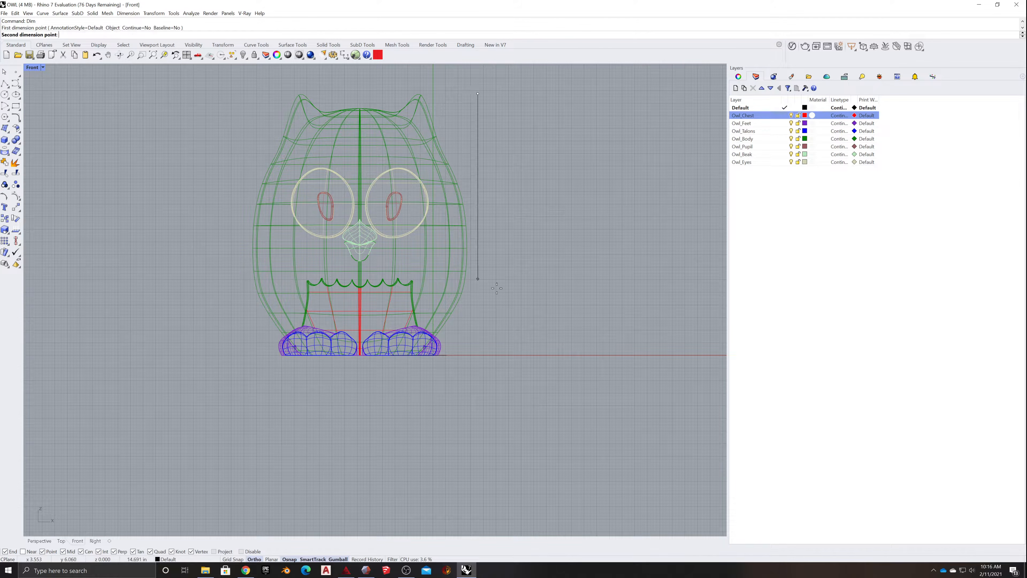
click(496, 354)
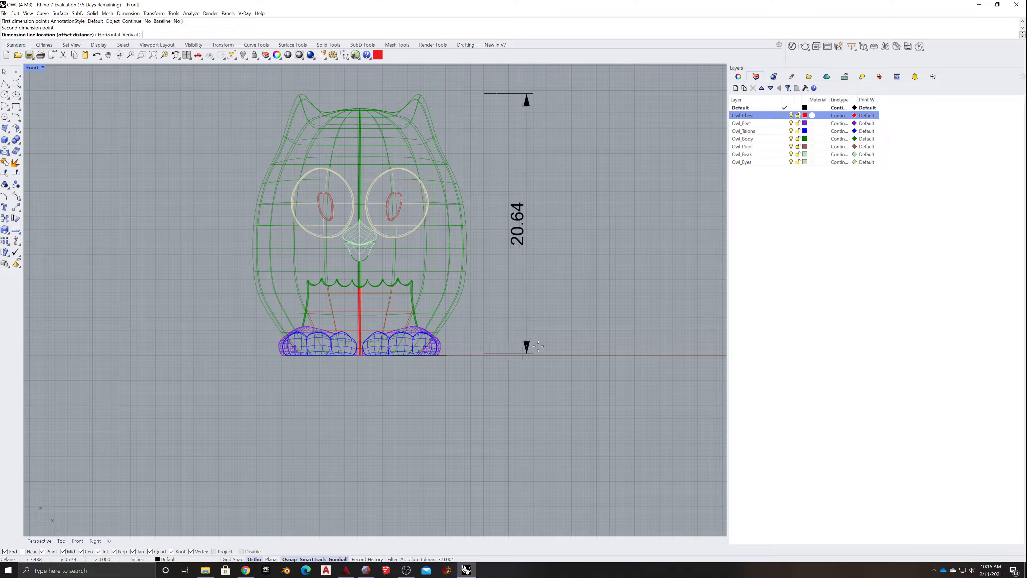
click(577, 350)
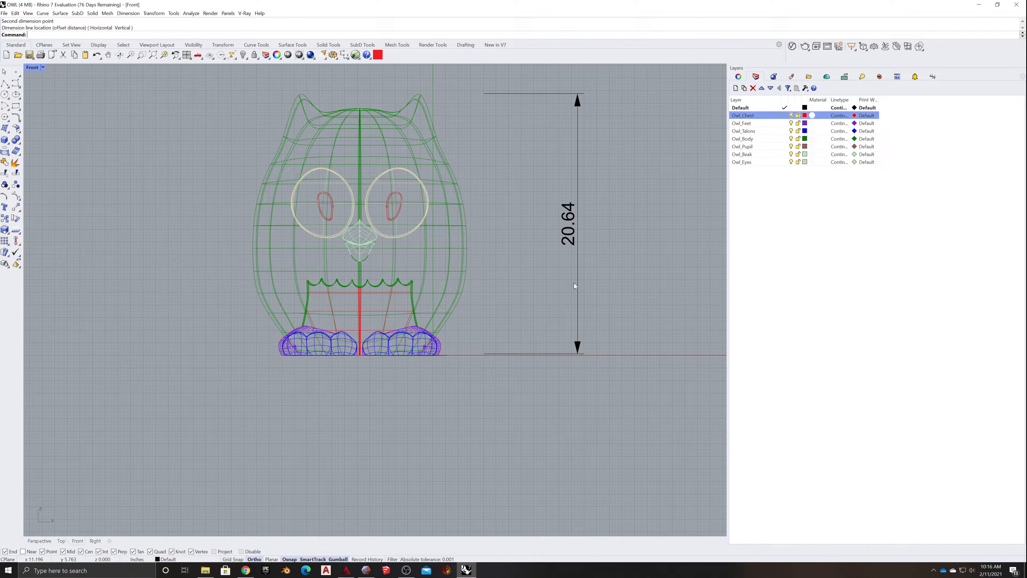
- Delete the height dimension, and undo back through the scaling of the owl by 5
click(418, 249)
click(498, 299)
drag(181, 430, 484, 74)
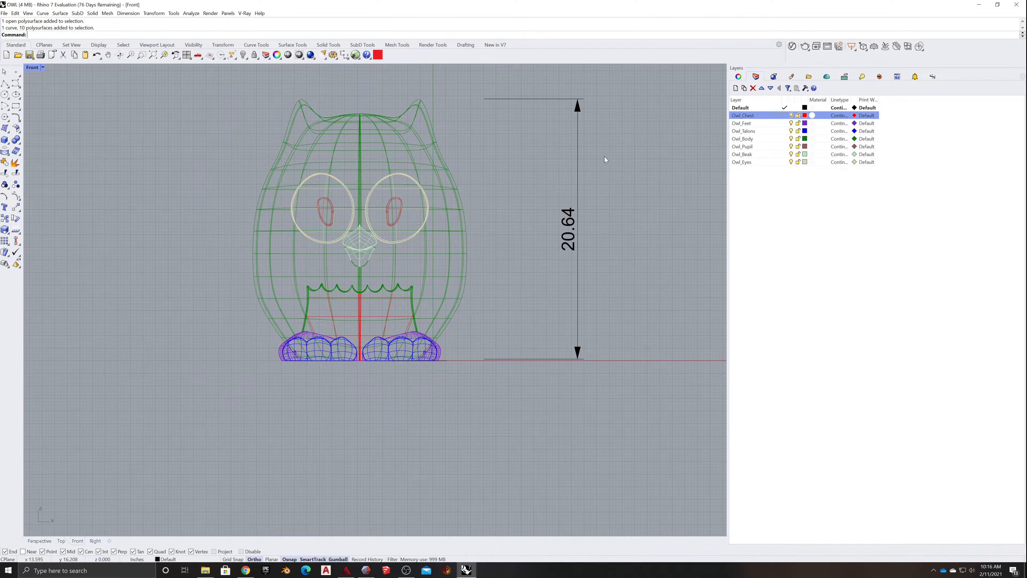
drag(549, 204, 548, 206)
key(Delete)
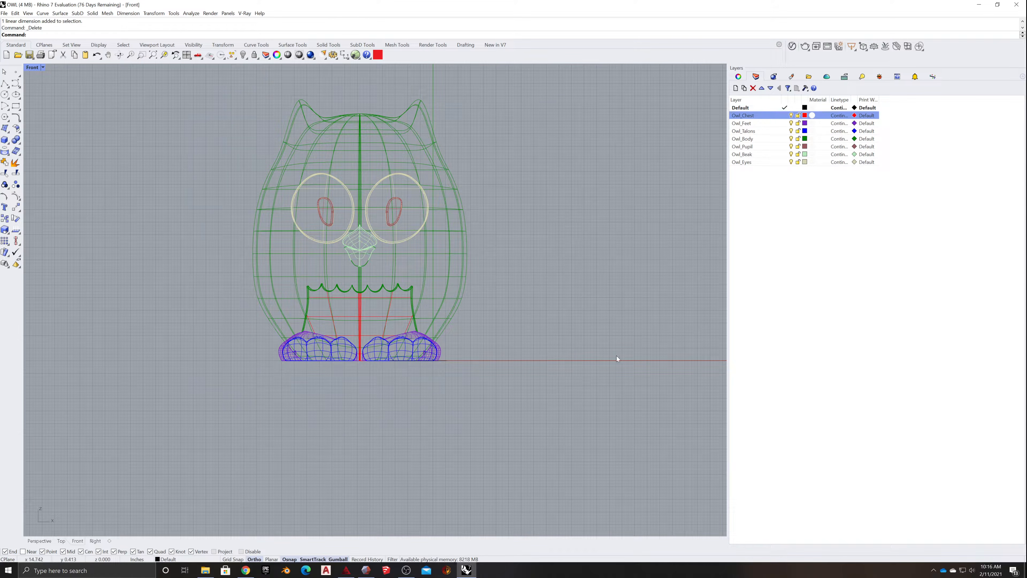
key(ctrl+z)
key(ctrl+z)
key(ctrl+z)
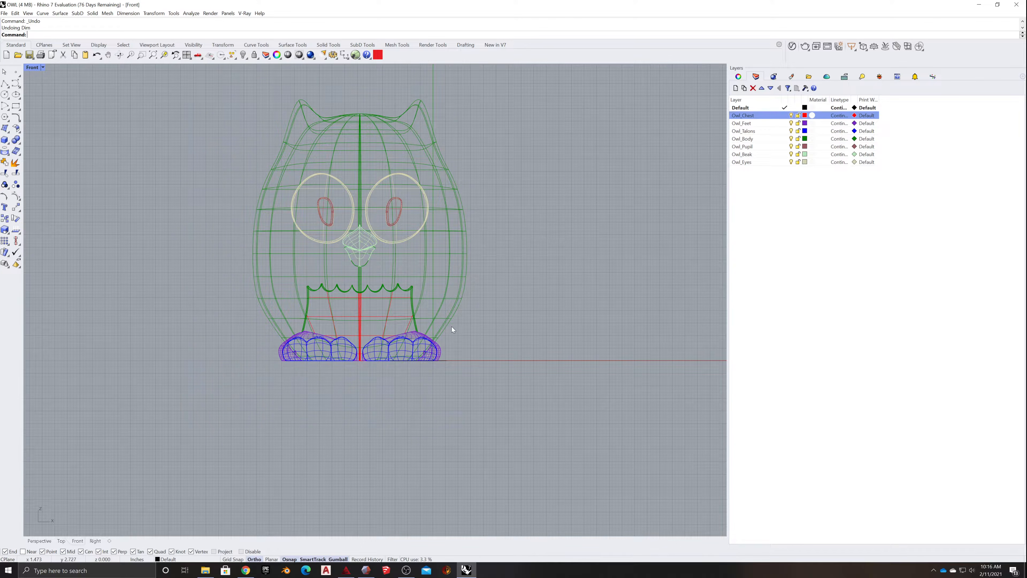
- Scale the owl uniformly by a factor of 2.5 from a base point on the ground at its foot
text(Scale)
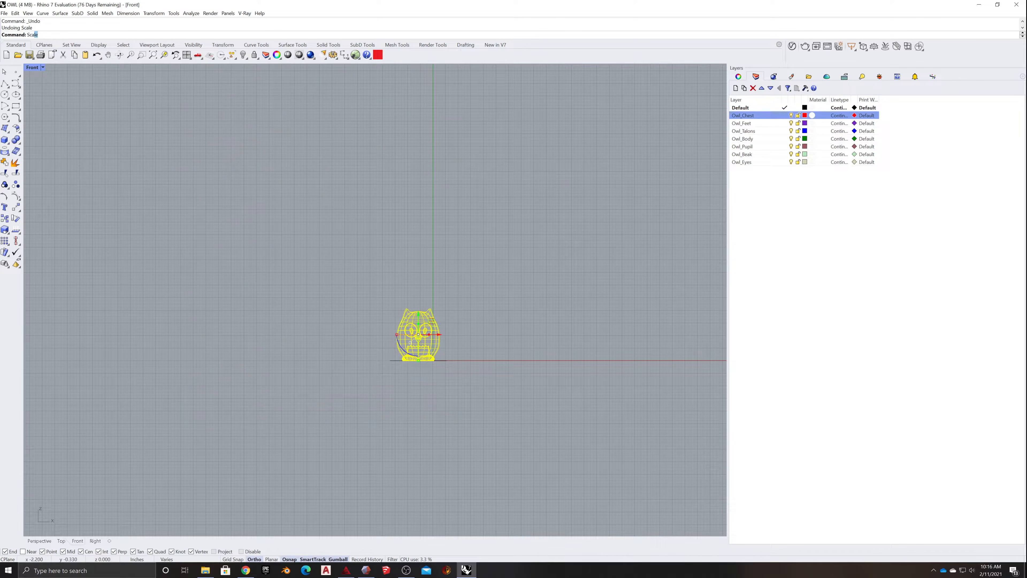
key(Return)
click(402, 362)
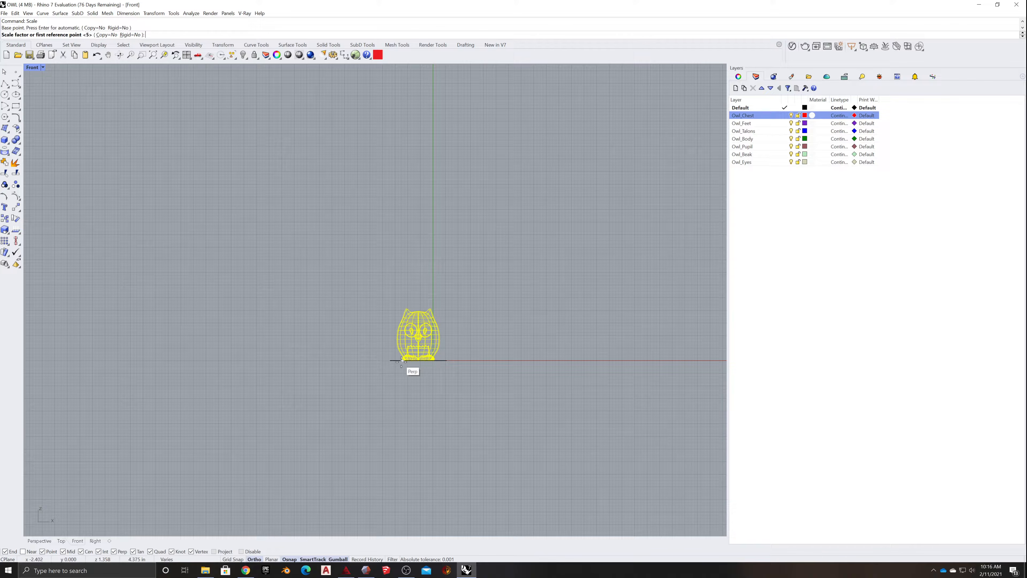
text(2.5)
key(Return)
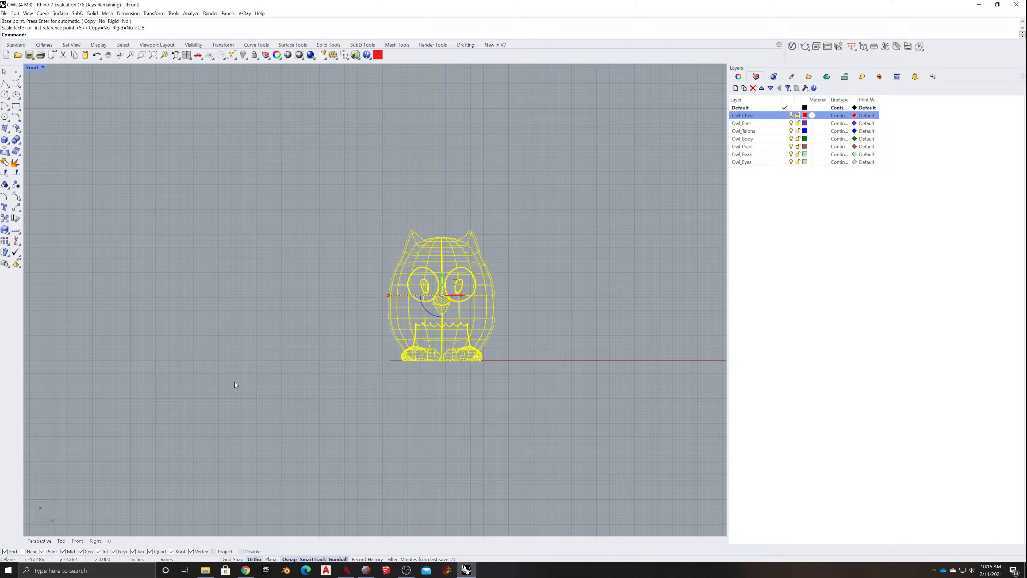
- Move the whole owl along the positive Y axis in the Top view, so it stands behind the X axis
click(61, 541)
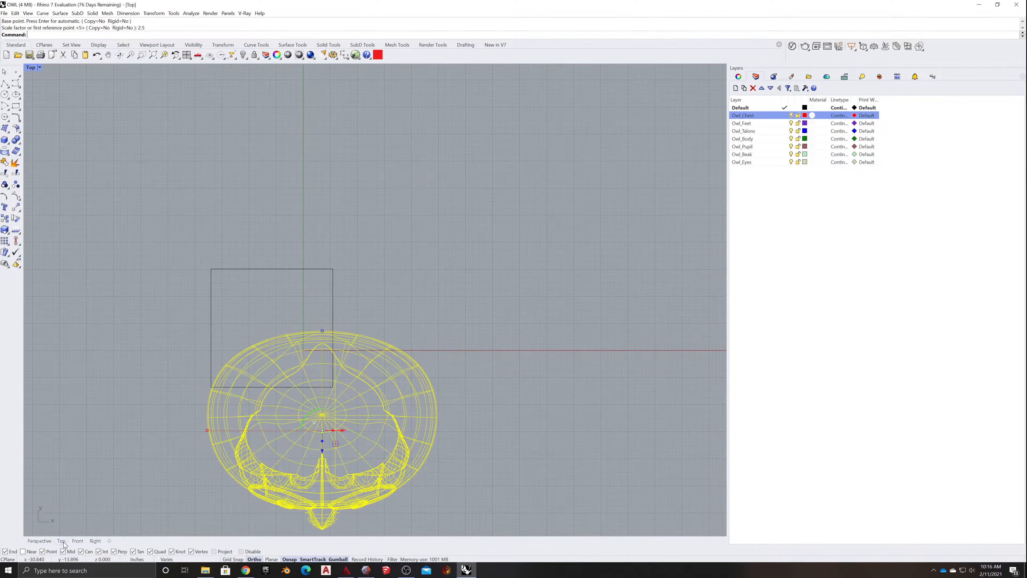
key(Escape)
scroll(280, 395, down, 5)
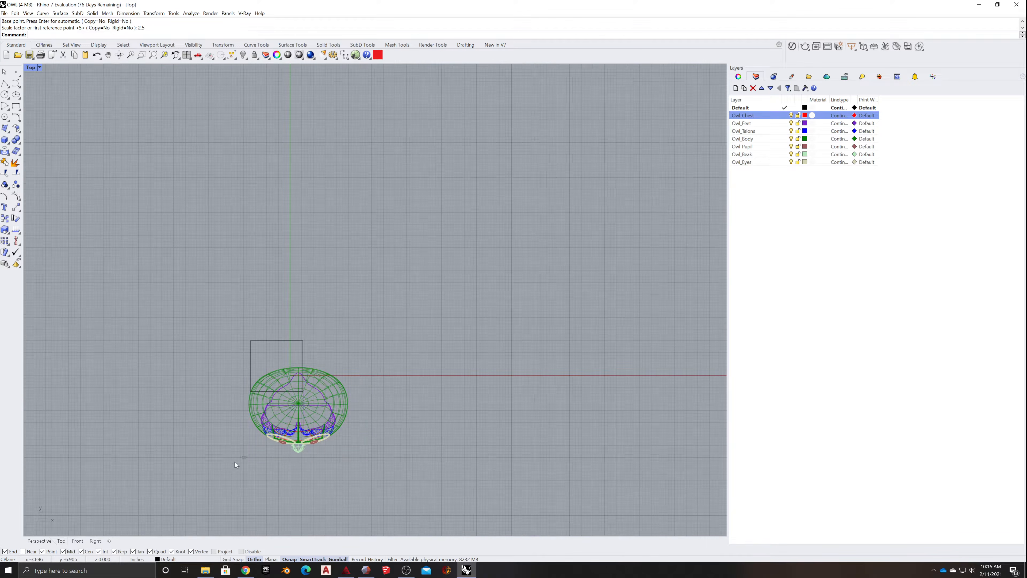
drag(247, 456, 372, 364)
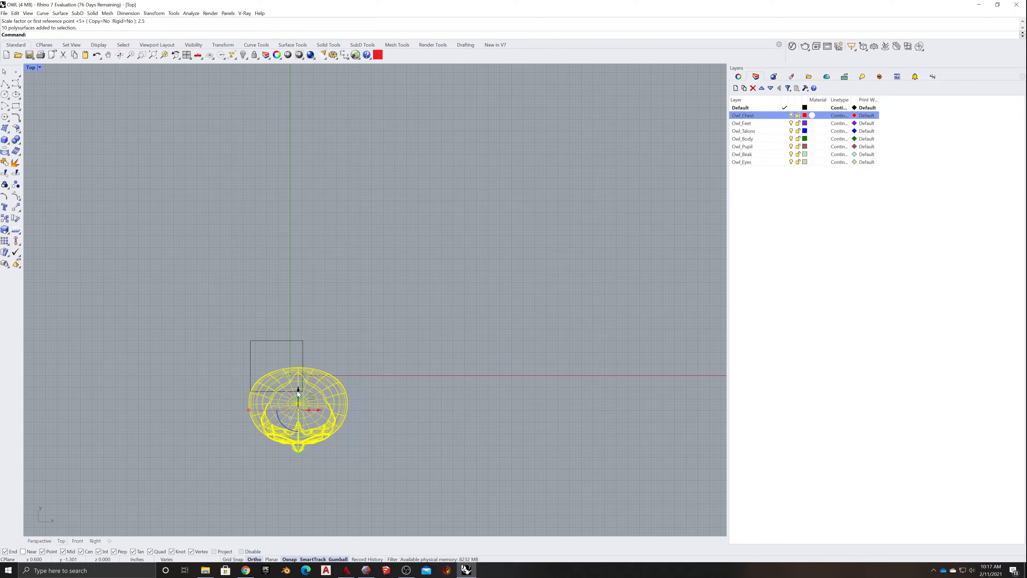
drag(300, 389, 300, 299)
key(Escape)
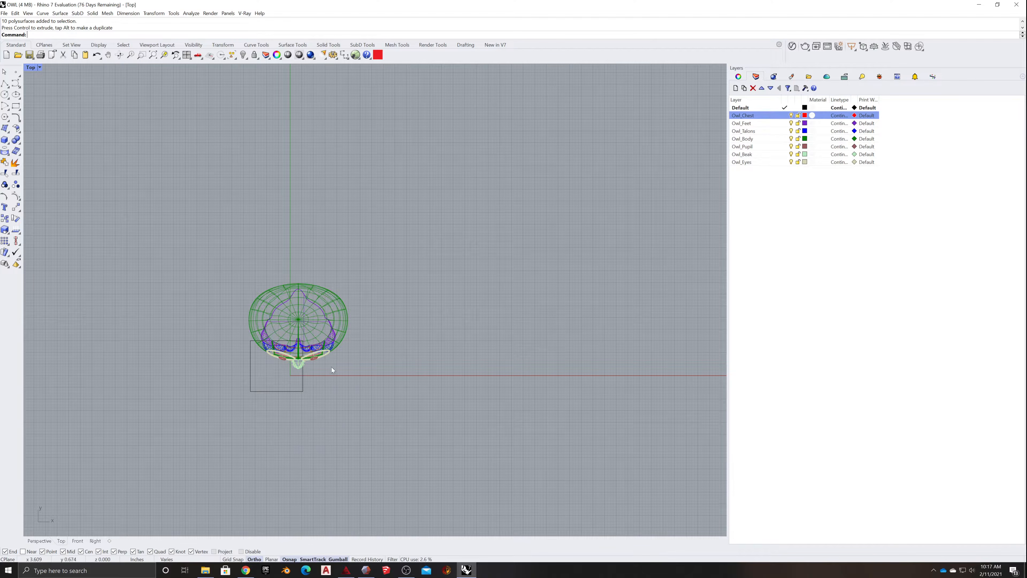
- Replace the undersized rectangle with a larger one enclosing the whole owl in the Top view, leaving a margin on every side
scroll(330, 365, up, 2)
drag(309, 379, 156, 464)
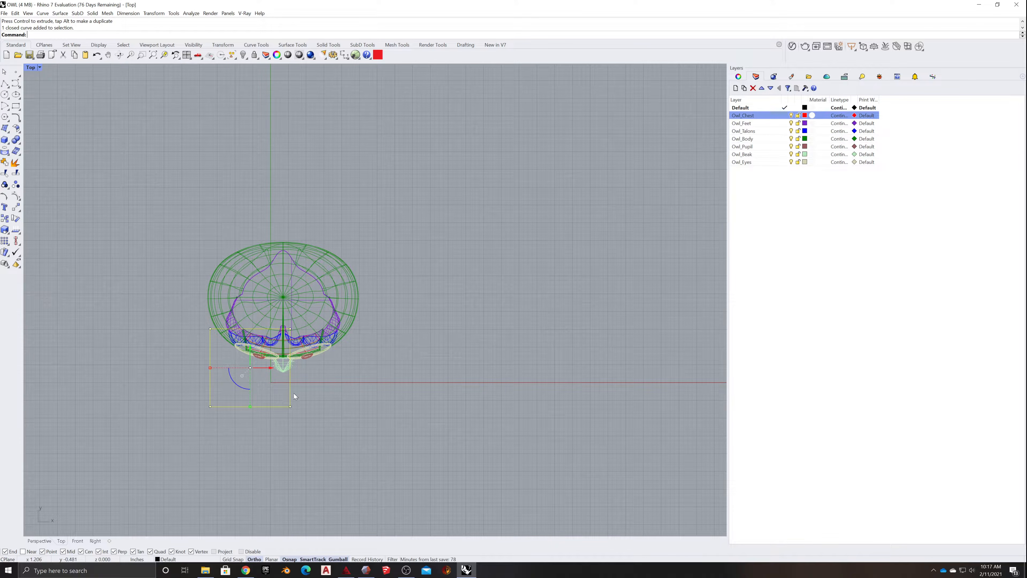
key(Delete)
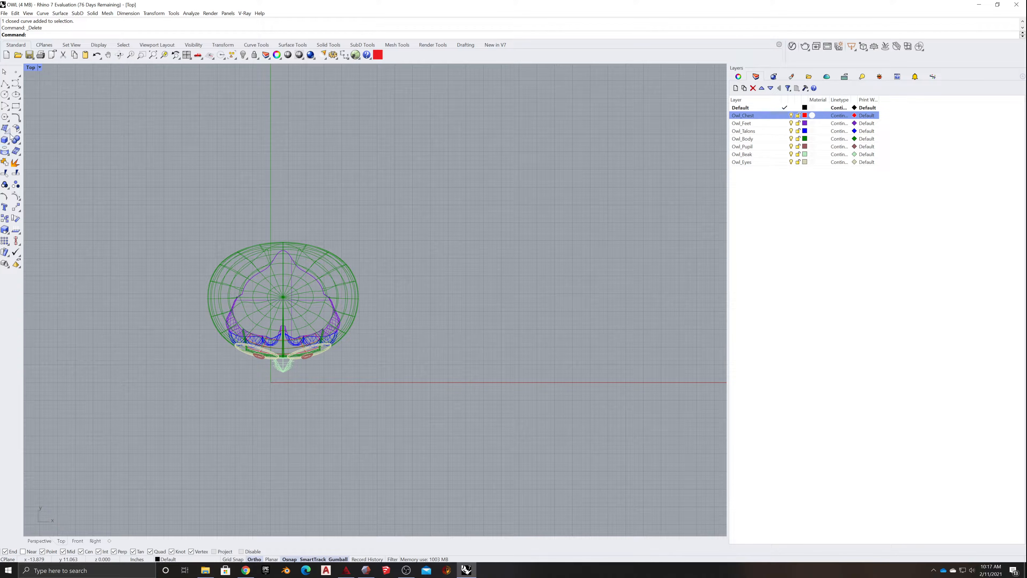
click(16, 106)
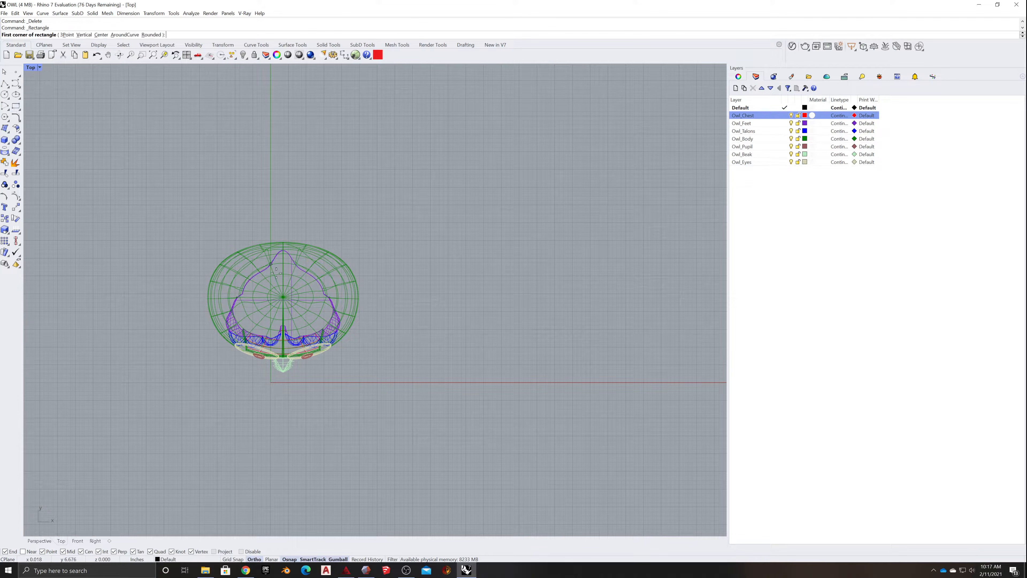
click(198, 223)
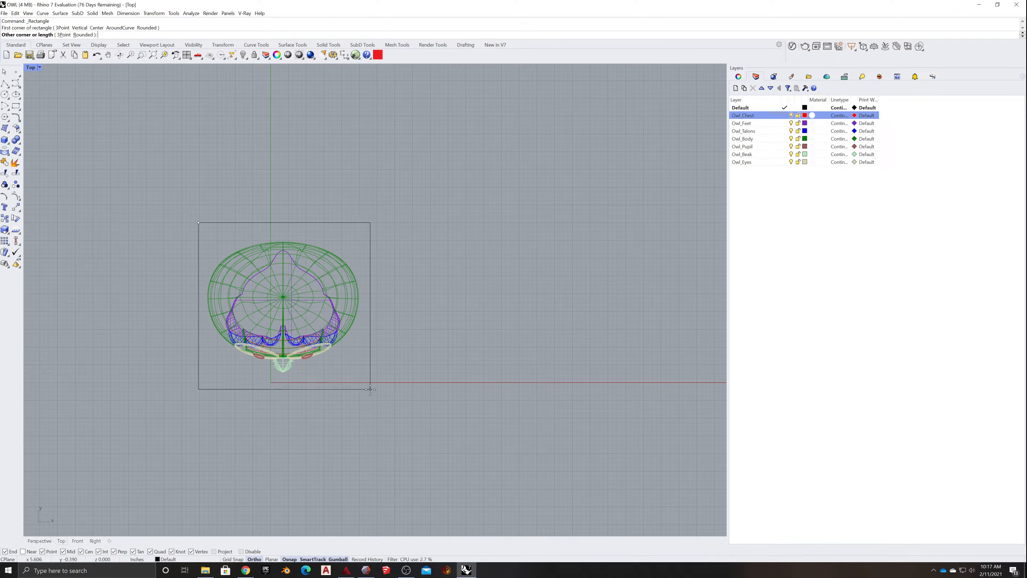
click(370, 389)
- Extrude the new rectangle 40 inches downward as a solid pedestal beneath the owl
click(269, 393)
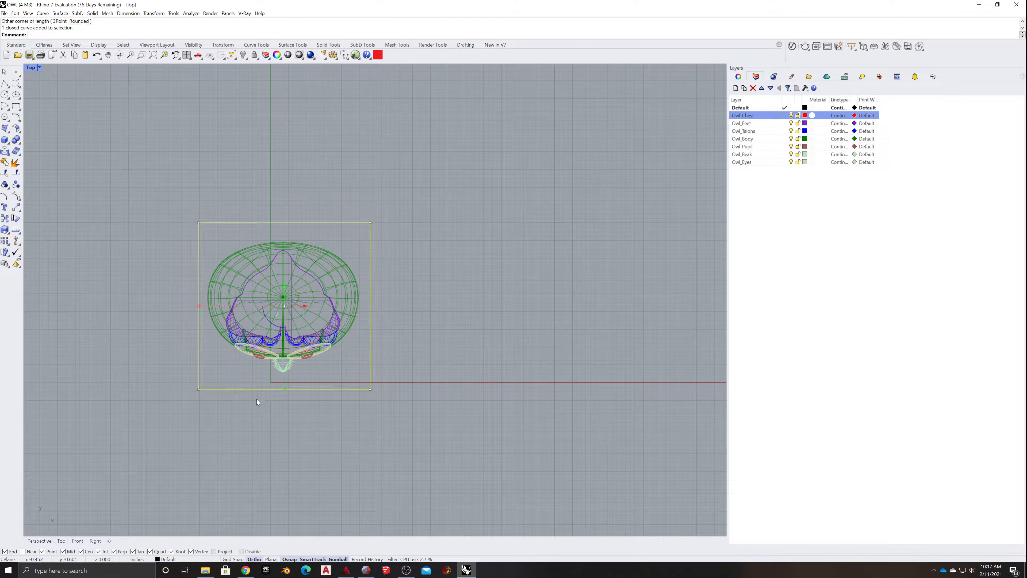
click(39, 541)
scroll(224, 462, down, 4)
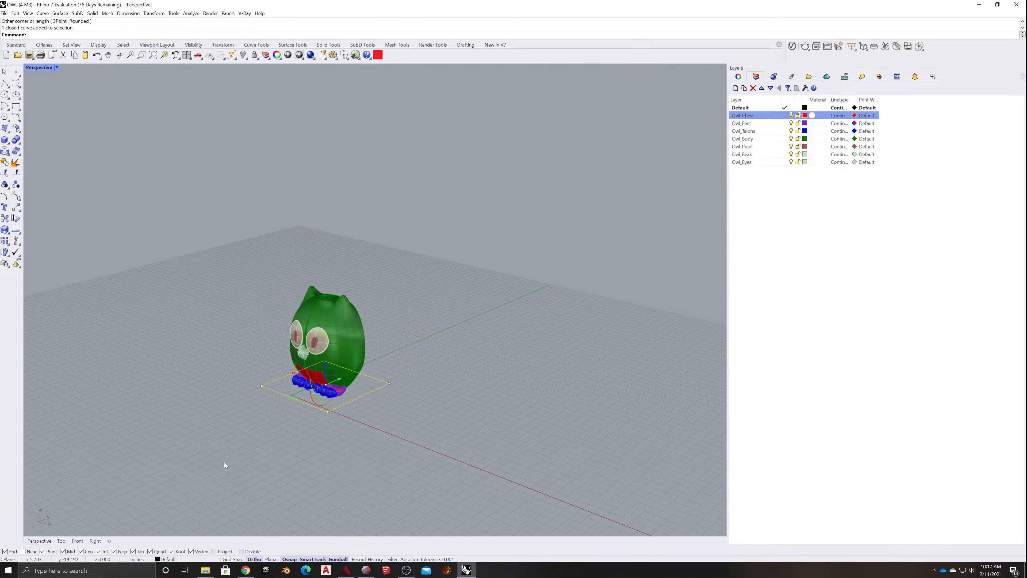
text(Extrudecrv)
key(Return)
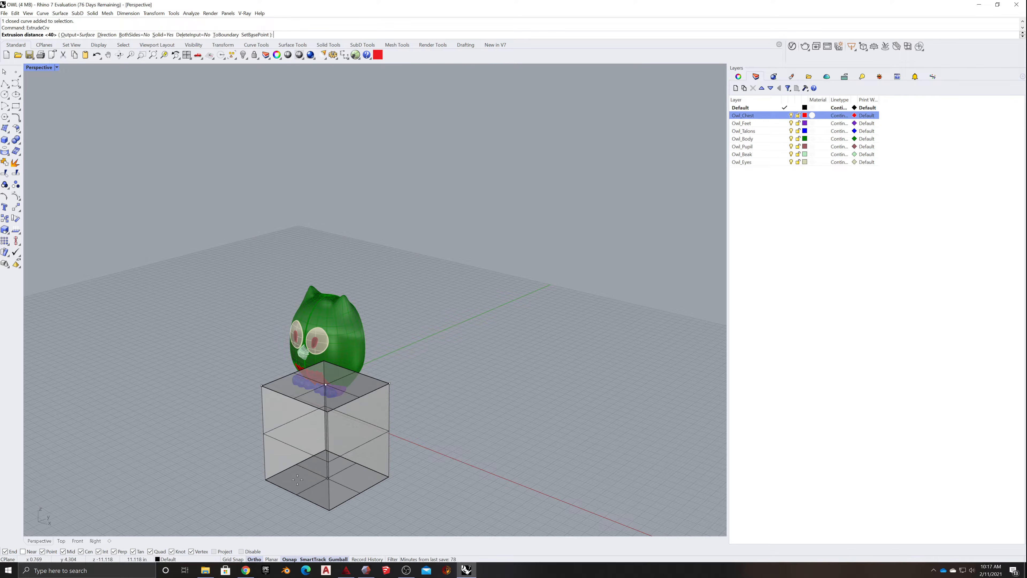
text(40)
key(Return)
click(202, 478)
- Examine the pedestal's height and proportions against the owl from the front and from below
scroll(211, 477, down, 5)
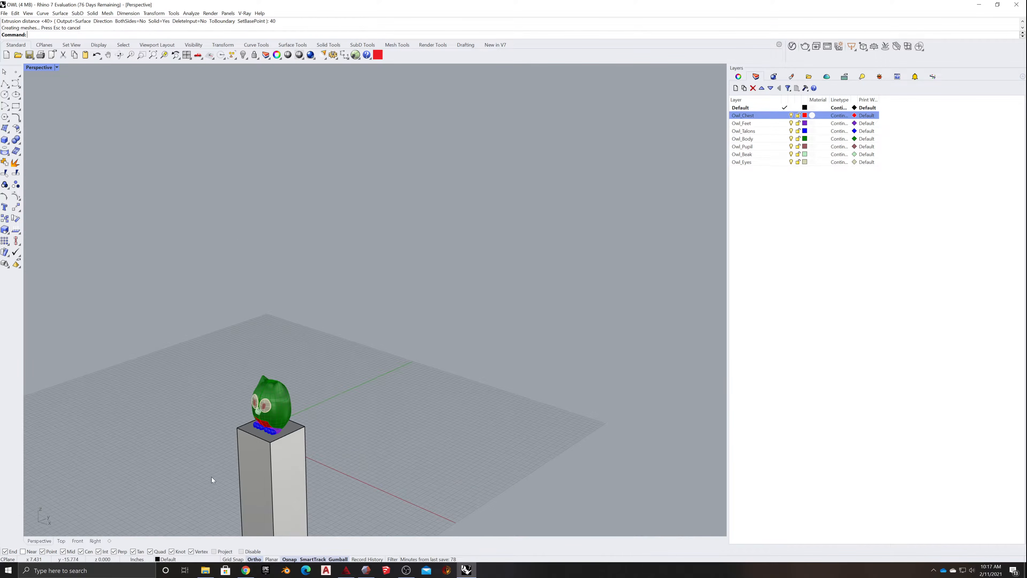
right_drag(211, 477, 233, 465)
scroll(233, 467, down, 12)
shift+right_drag(254, 519, 267, 472)
scroll(267, 470, up, 5)
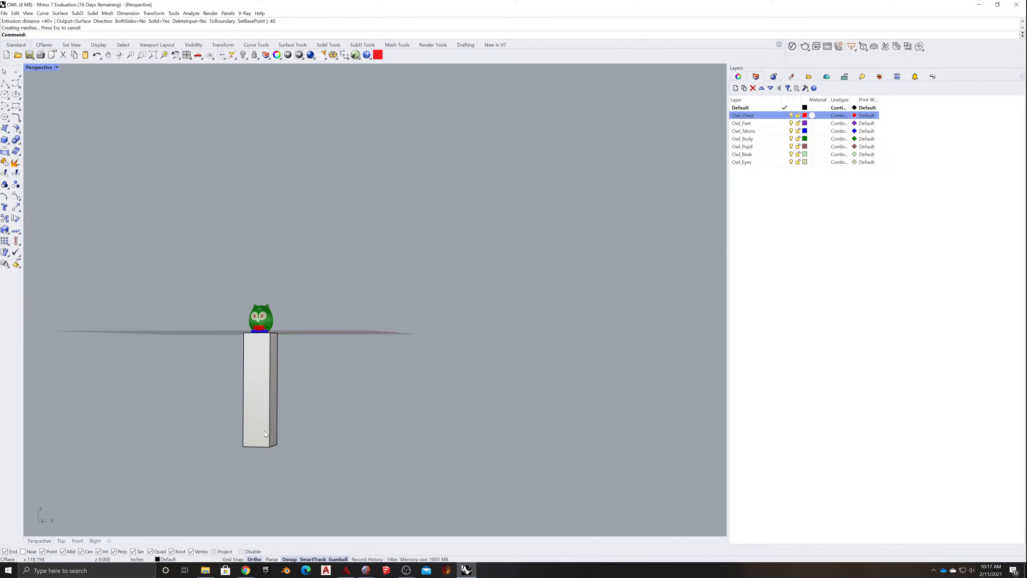
click(263, 429)
scroll(269, 458, up, 8)
scroll(268, 459, down, 5)
click(261, 445)
drag(192, 453, 305, 169)
click(299, 463)
- Select only the pedestal's bottom face and open its vertical move distance for entry
right_drag(300, 462, 232, 390)
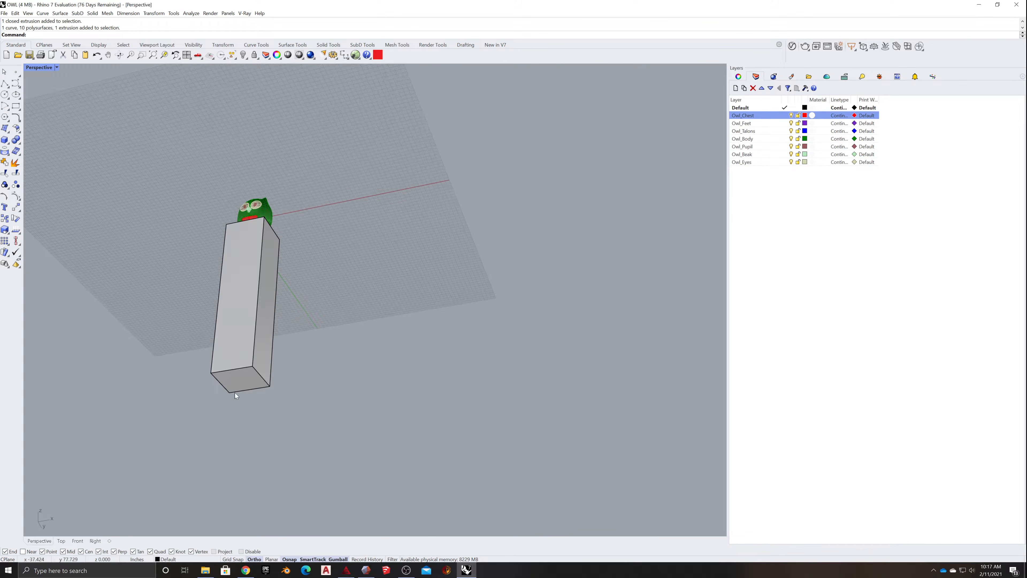
ctrl+shift+click(238, 386)
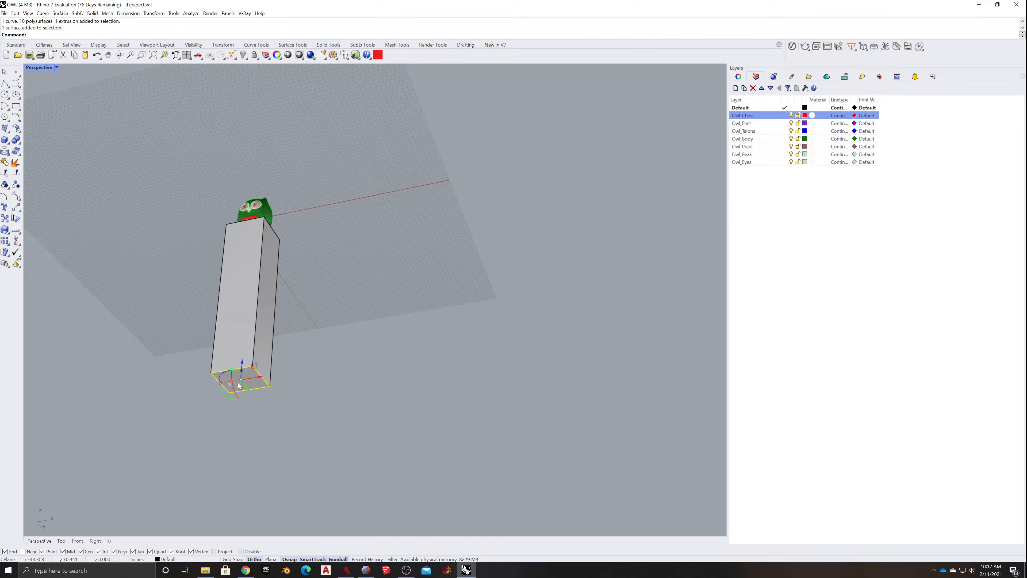
click(242, 411)
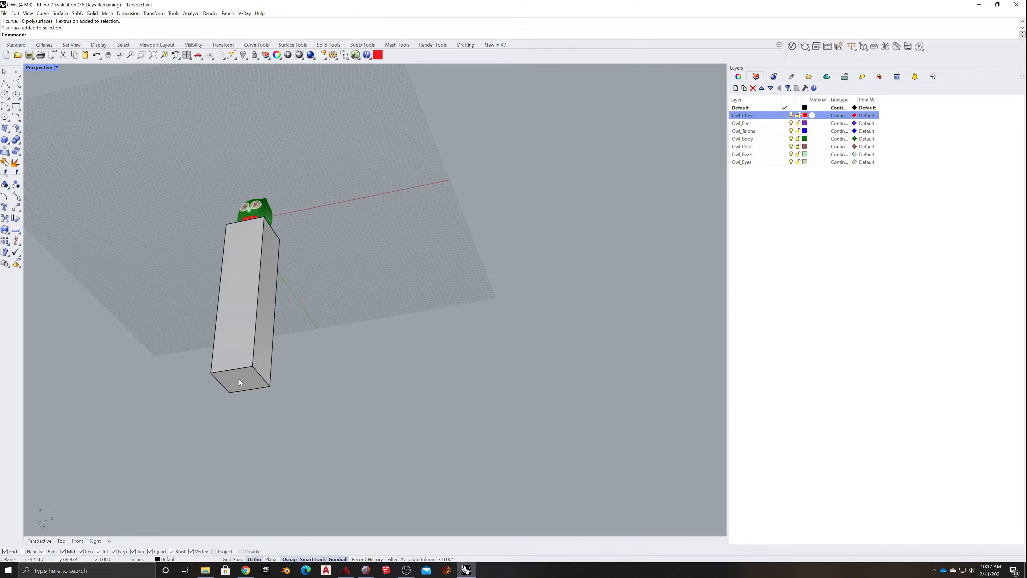
ctrl+shift+click(238, 380)
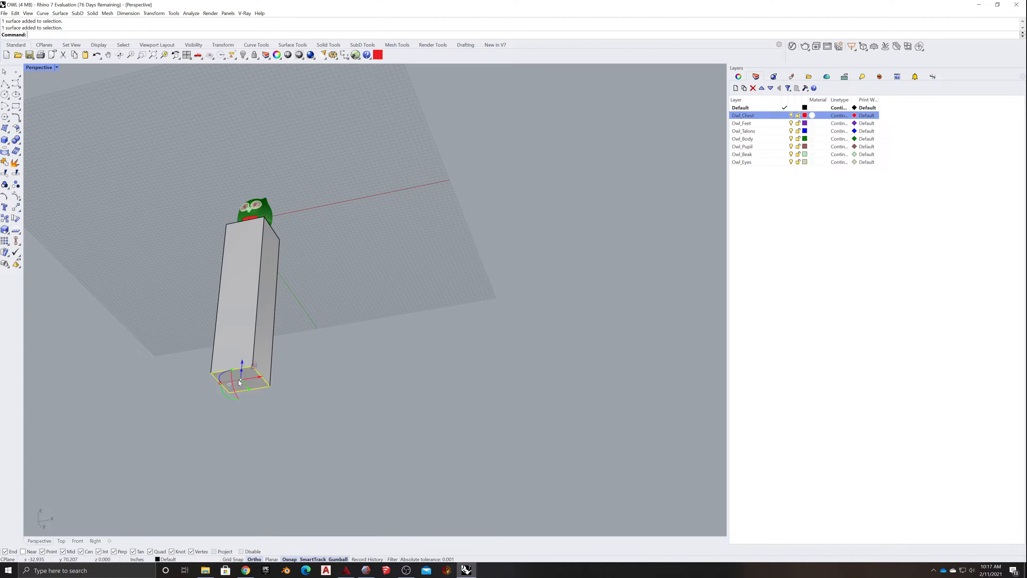
click(242, 361)
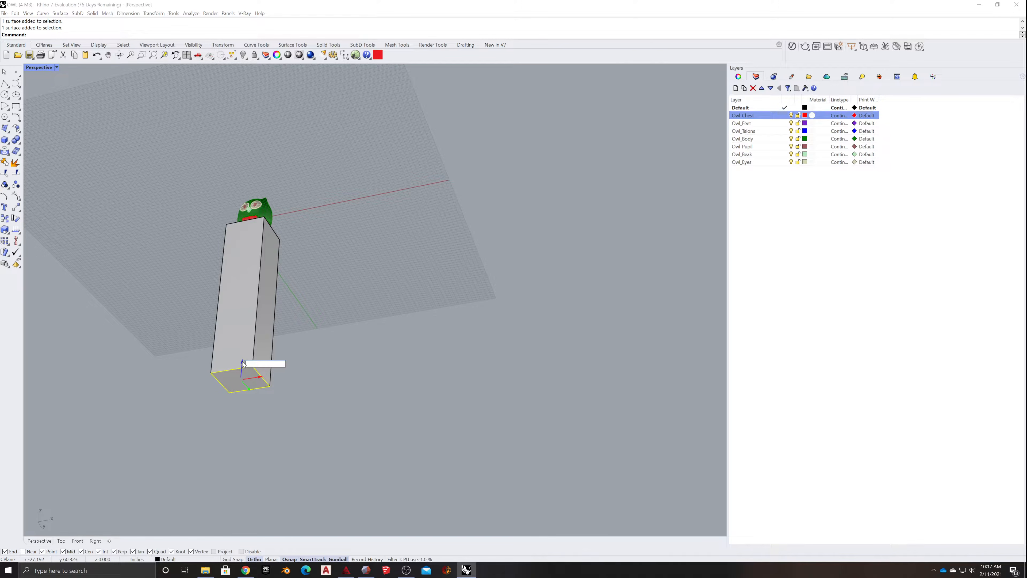
- Move the pedestal's bottom face up 4 inches to shorten the pedestal
text(4)
key(Return)
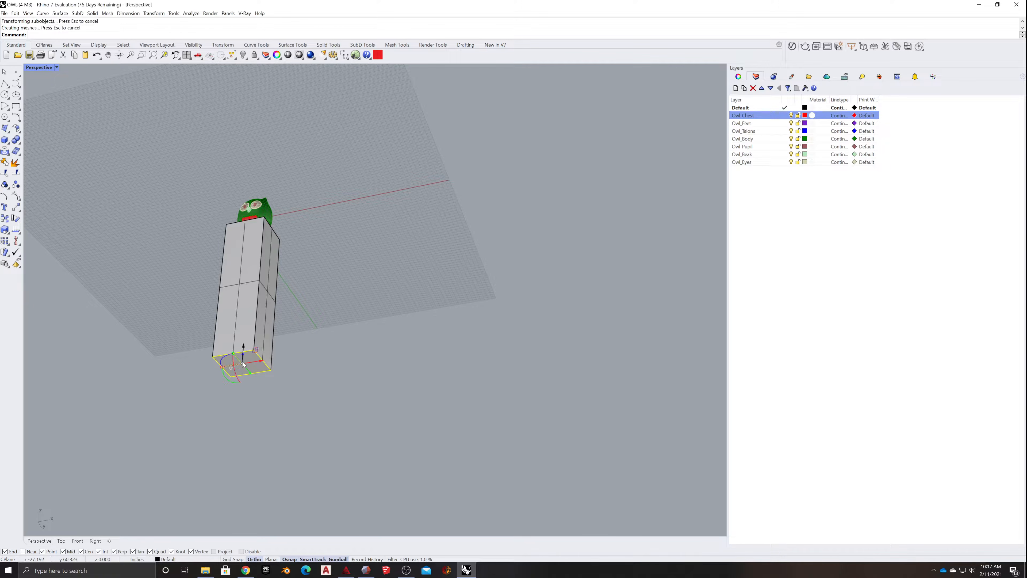
click(359, 335)
- Raise the pedestal's bottom face again to z -34 inches and check its proportions against the owl
right_drag(359, 336, 369, 364)
right_drag(337, 409, 330, 391)
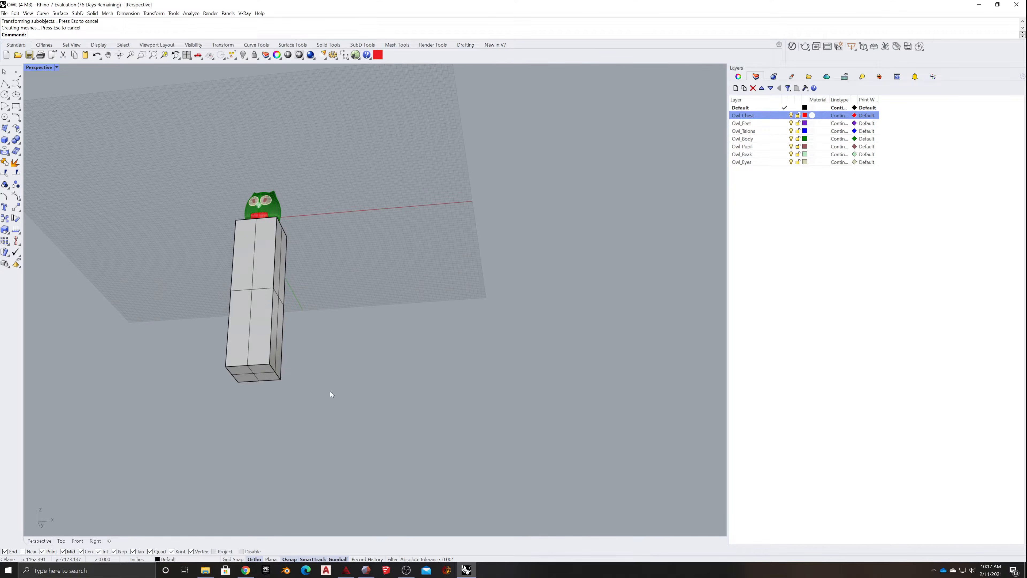
ctrl+shift+click(257, 374)
click(255, 354)
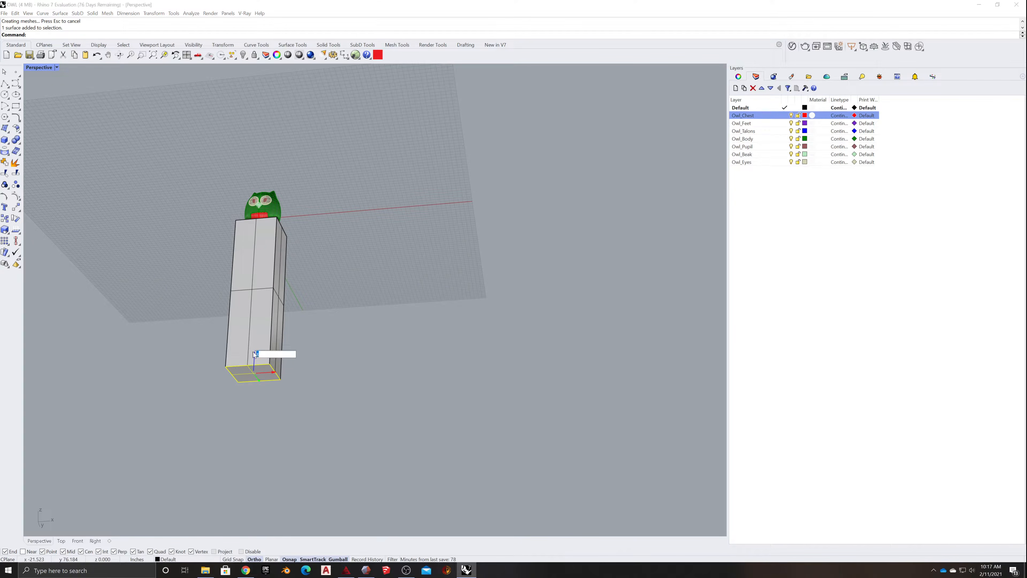
key(Return)
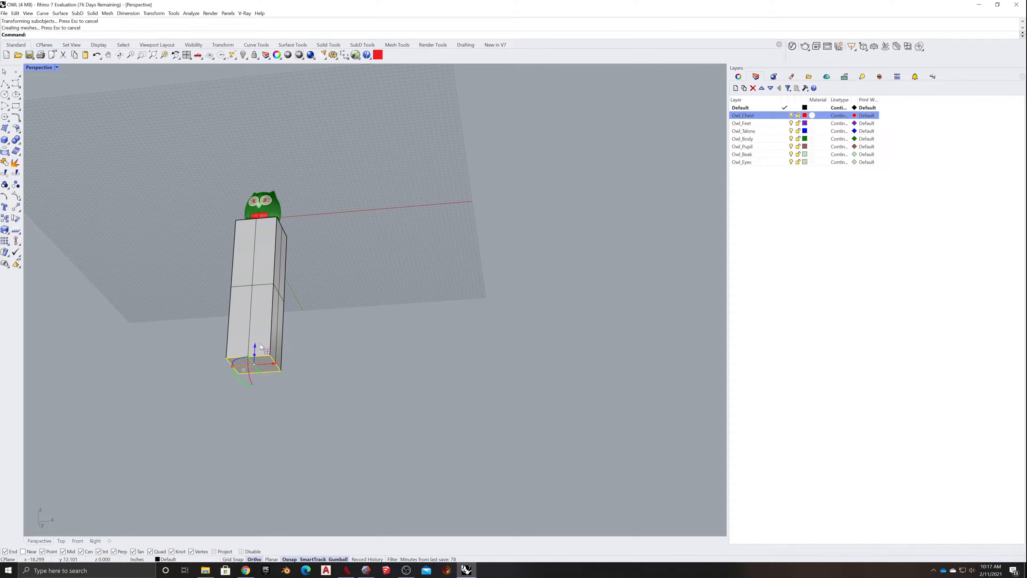
click(302, 337)
right_drag(302, 337, 302, 379)
scroll(301, 384, down, 7)
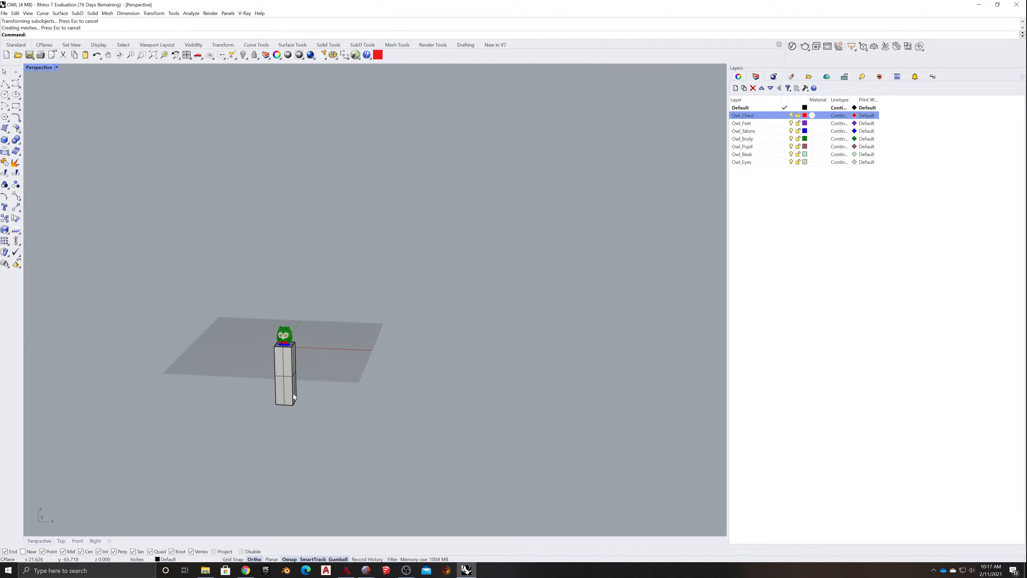
scroll(293, 393, up, 7)
scroll(297, 326, up, 5)
scroll(449, 330, down, 5)
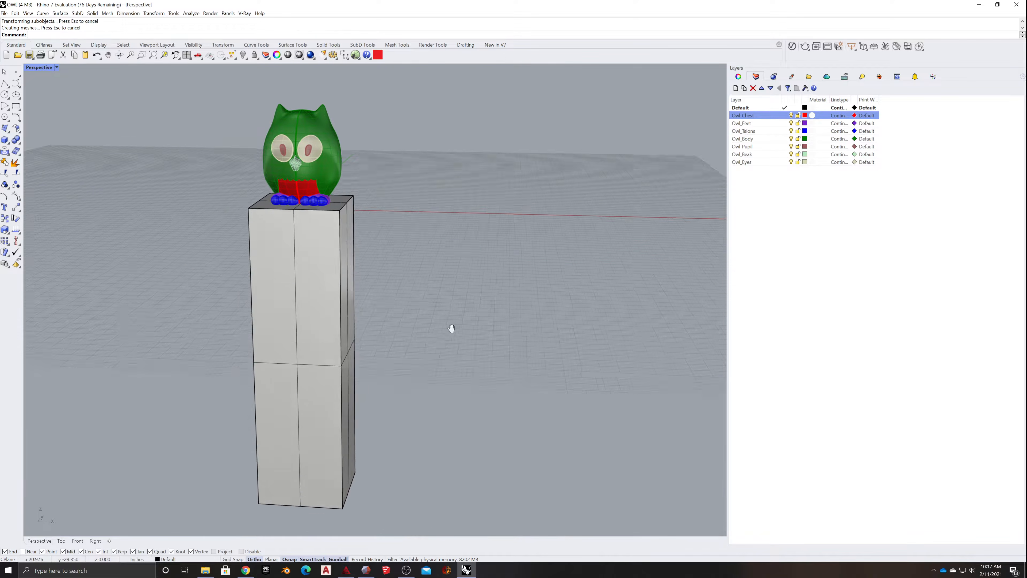
scroll(428, 352, up, 5)
scroll(416, 344, down, 5)
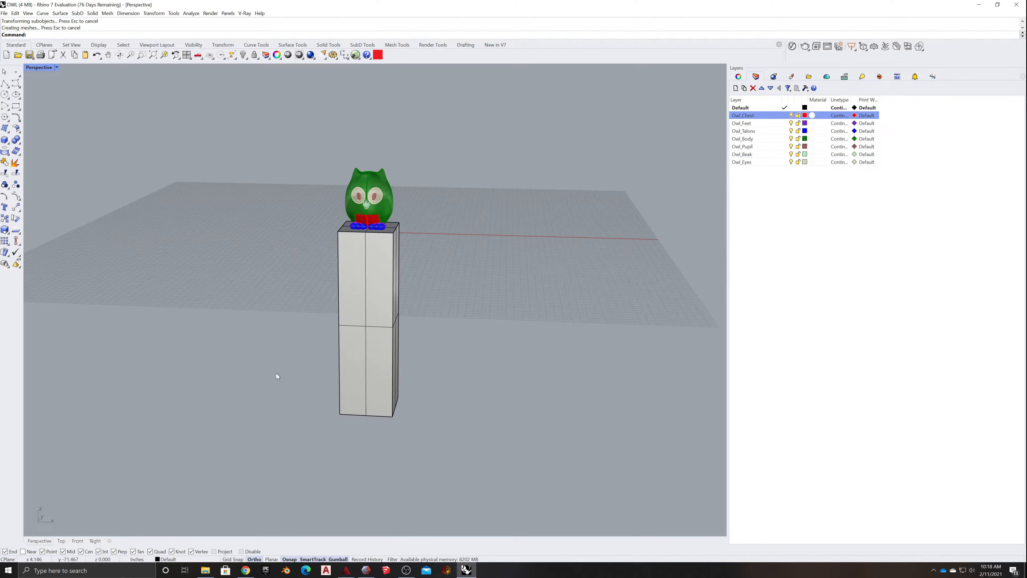
- Move the owl and pedestal together from the pedestal's bottom corner to the origin, 0
right_drag(275, 374, 269, 441)
drag(268, 441, 389, 211)
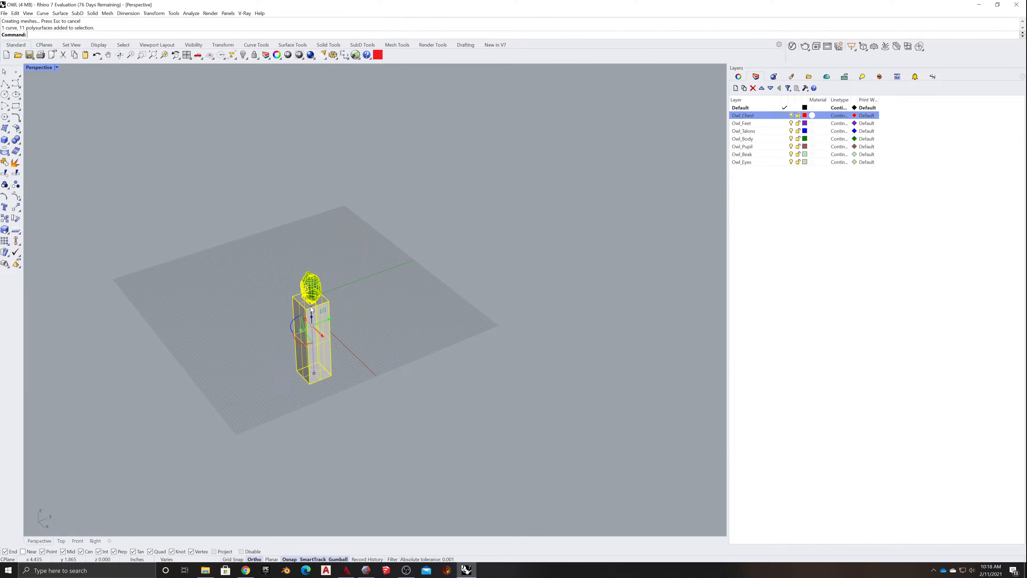
text(M)
key(Return)
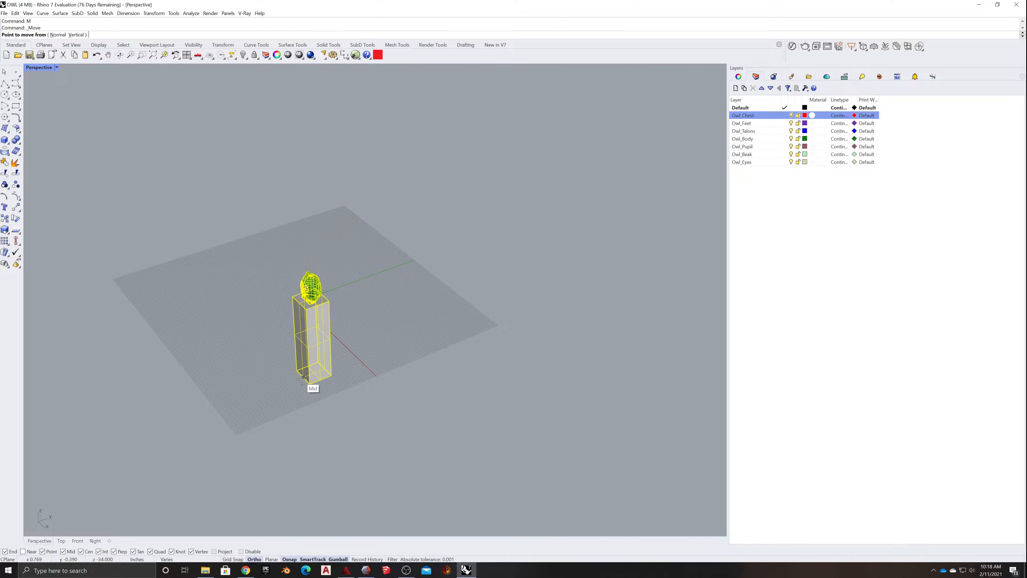
click(310, 384)
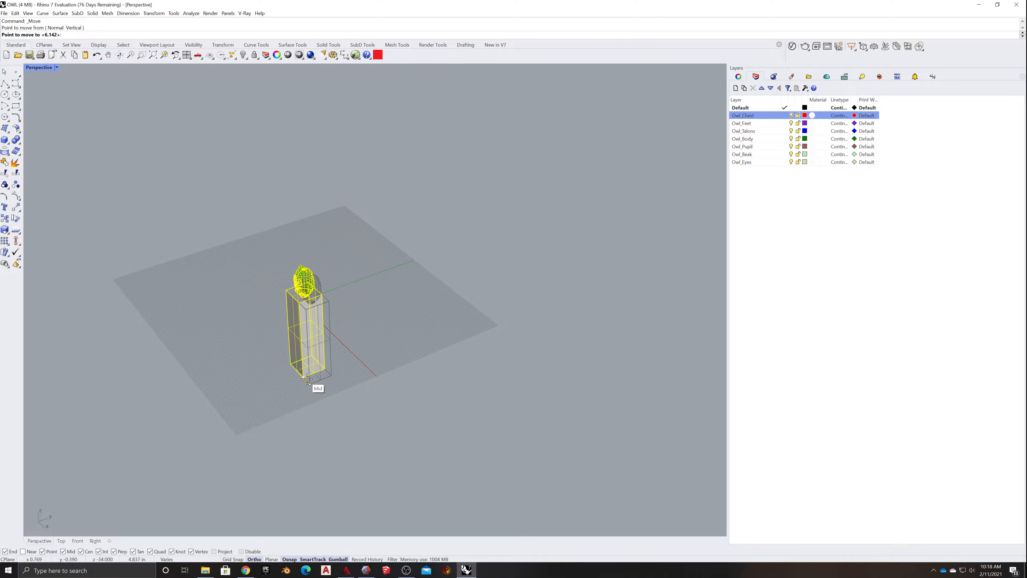
key(Return)
click(294, 342)
right_drag(295, 342, 378, 364)
scroll(420, 202, up, 9)
scroll(377, 314, down, 9)
scroll(295, 366, down, 5)
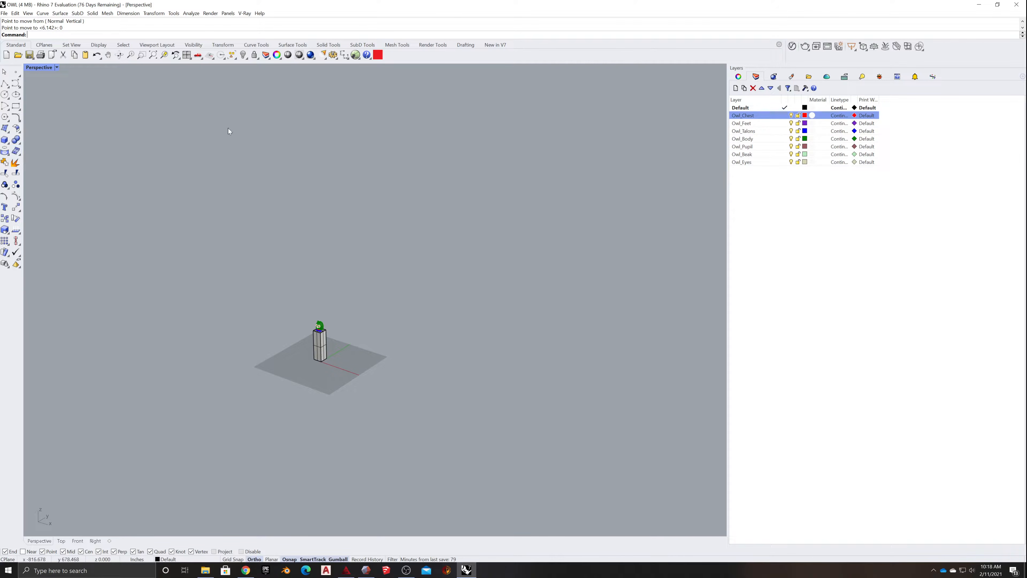
- Create a large rectangular SubD ground plane with 2 by 2 faces, extending well beyond the pedestal
click(355, 46)
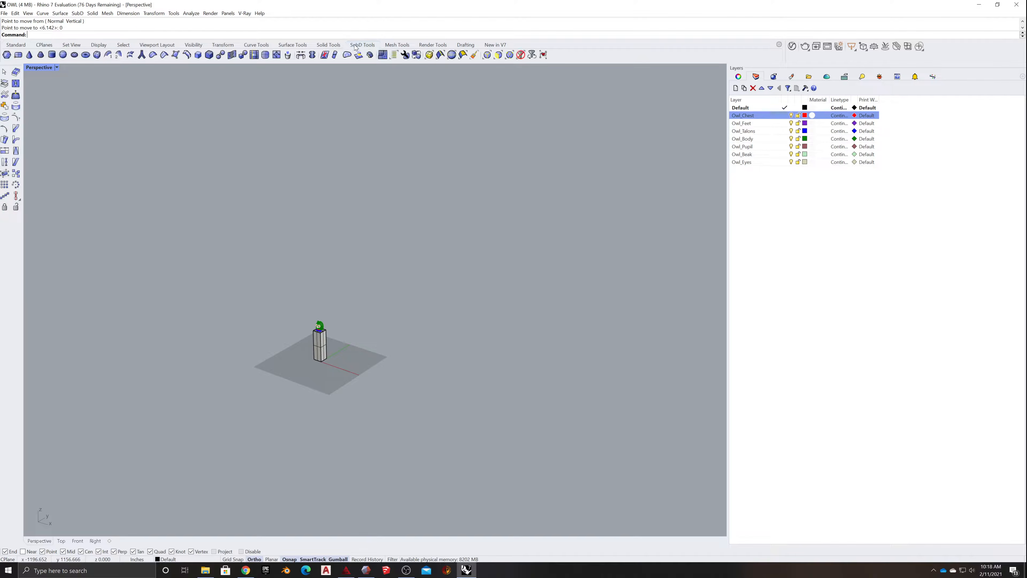
click(18, 56)
click(244, 380)
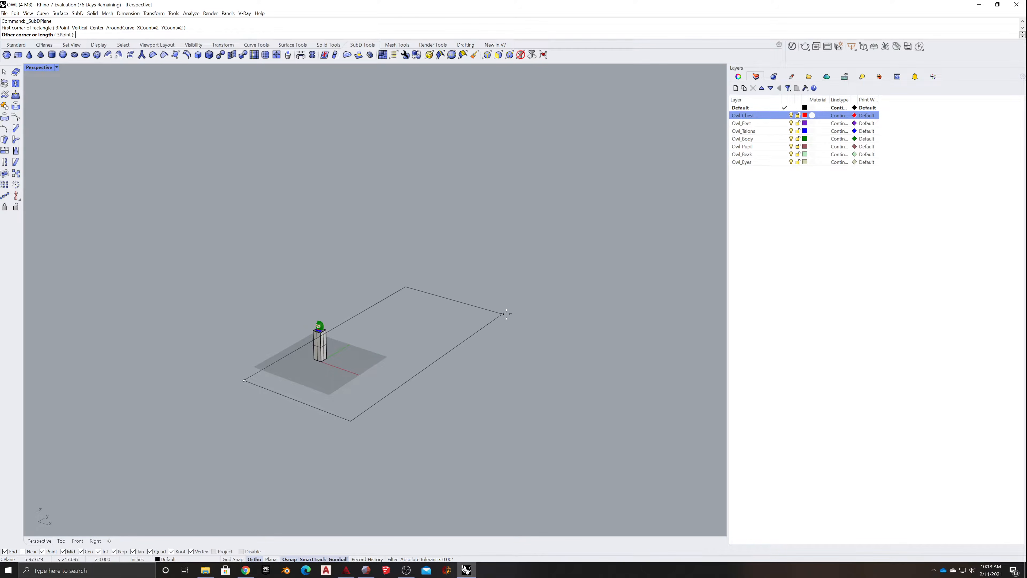
click(528, 329)
right_drag(542, 401, 482, 385)
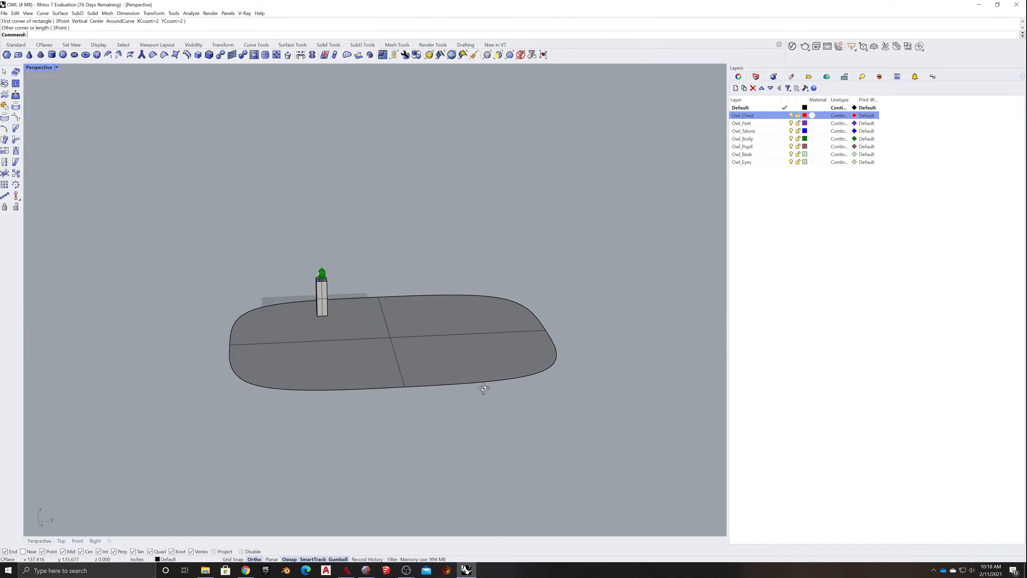
- Subdivide the SubD ground plane once with SubDivide
click(426, 338)
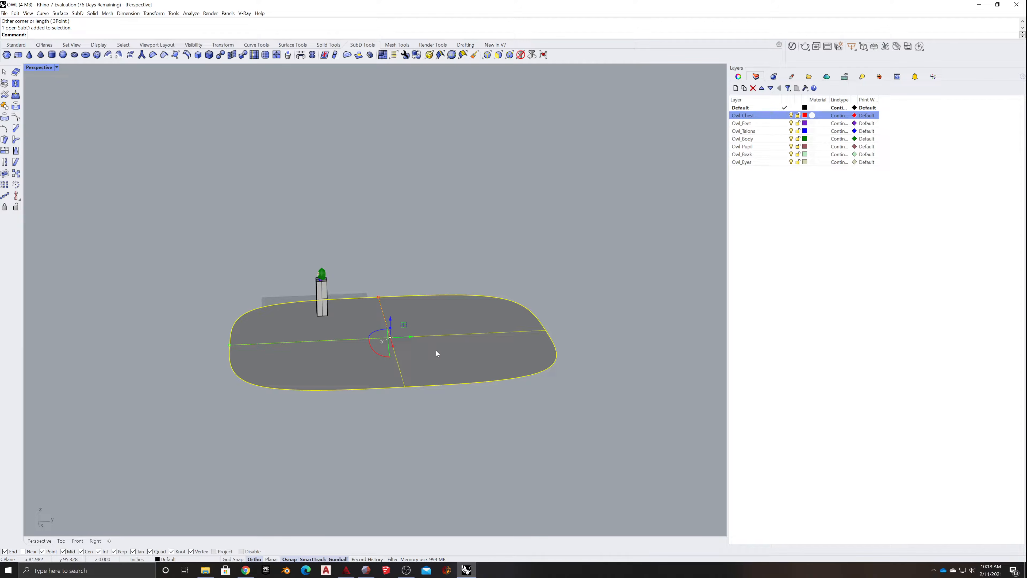
key(Tab)
text(iv)
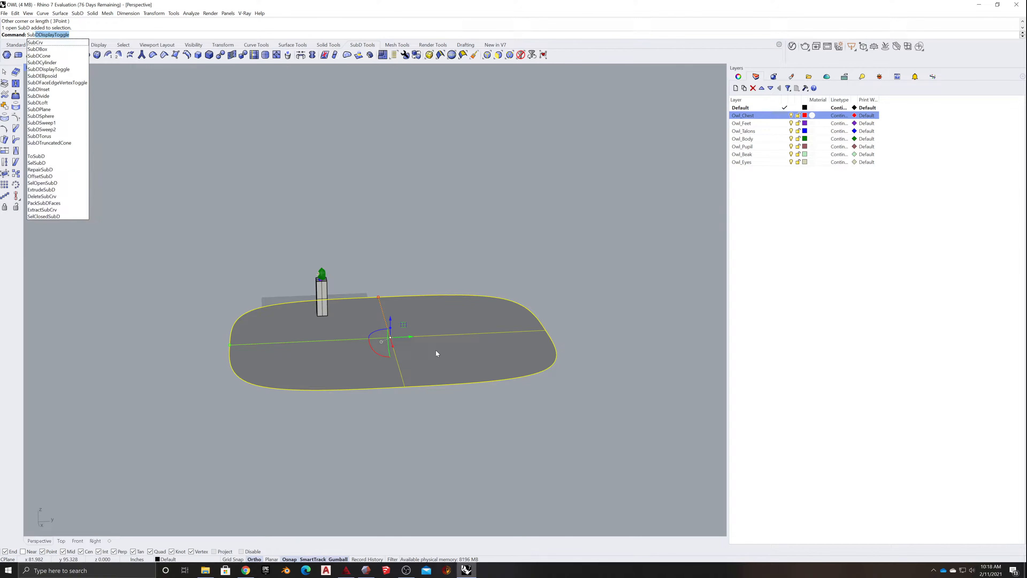
key(Return)
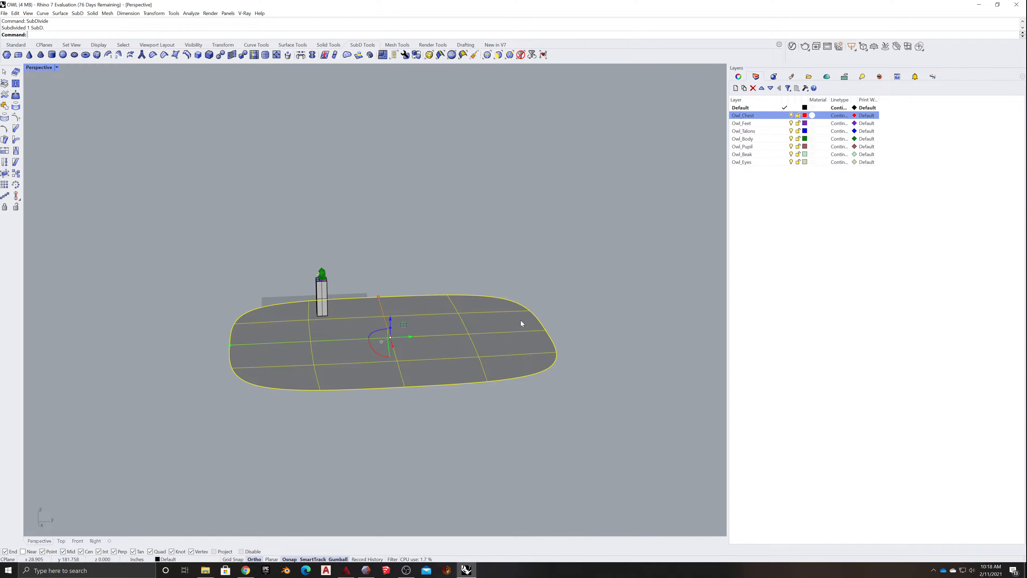
- Try a second subdivision of the ground plane and undo it
scroll(521, 321, up, 2)
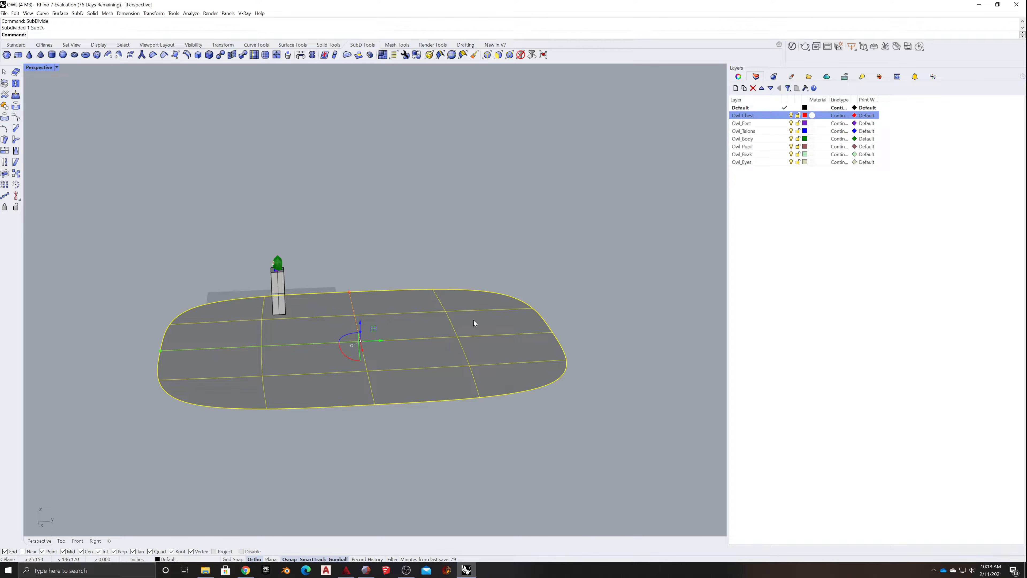
key(Return)
click(597, 321)
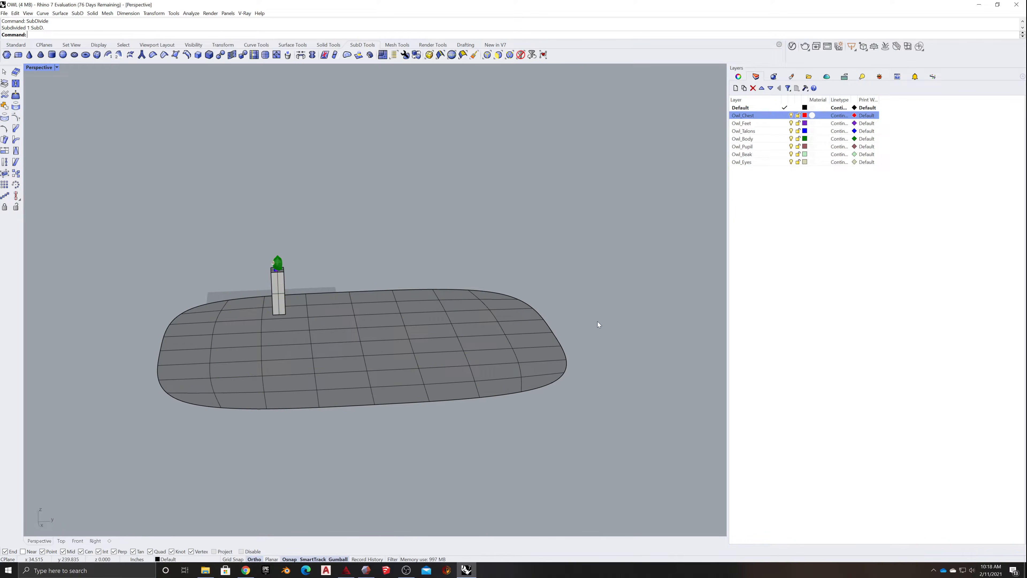
right_drag(597, 321, 501, 377)
click(496, 373)
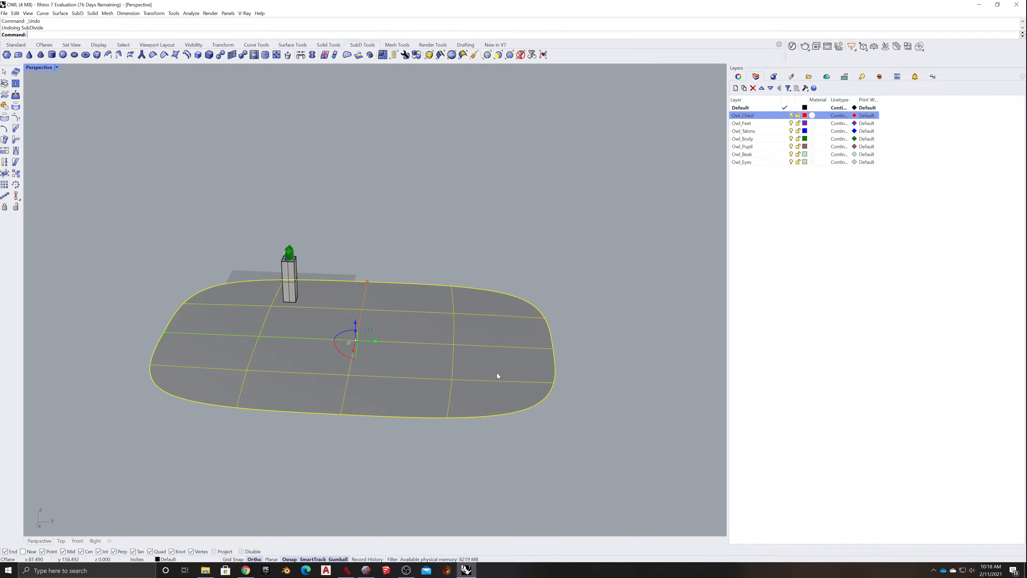
key(ctrl+z)
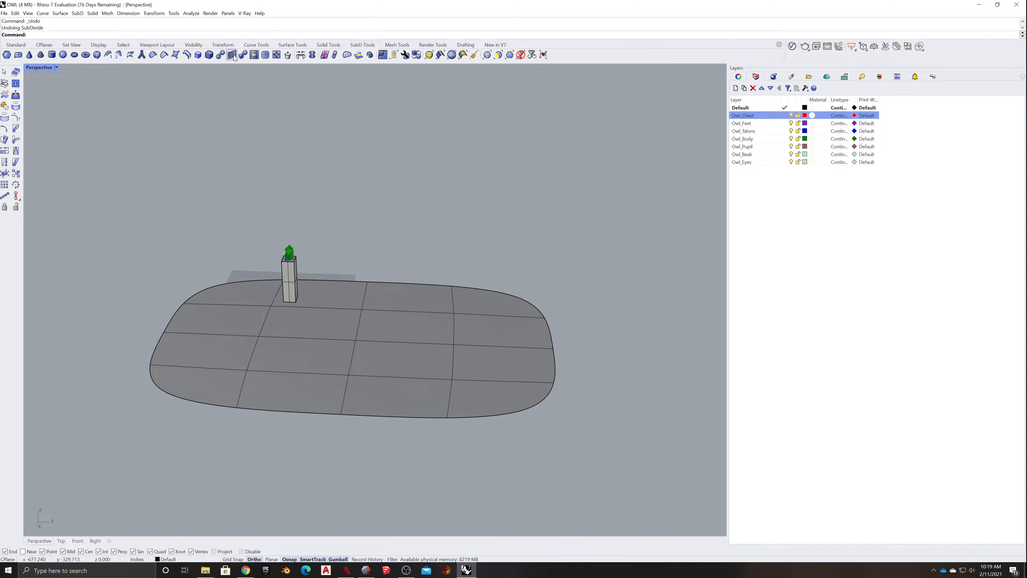
click(188, 56)
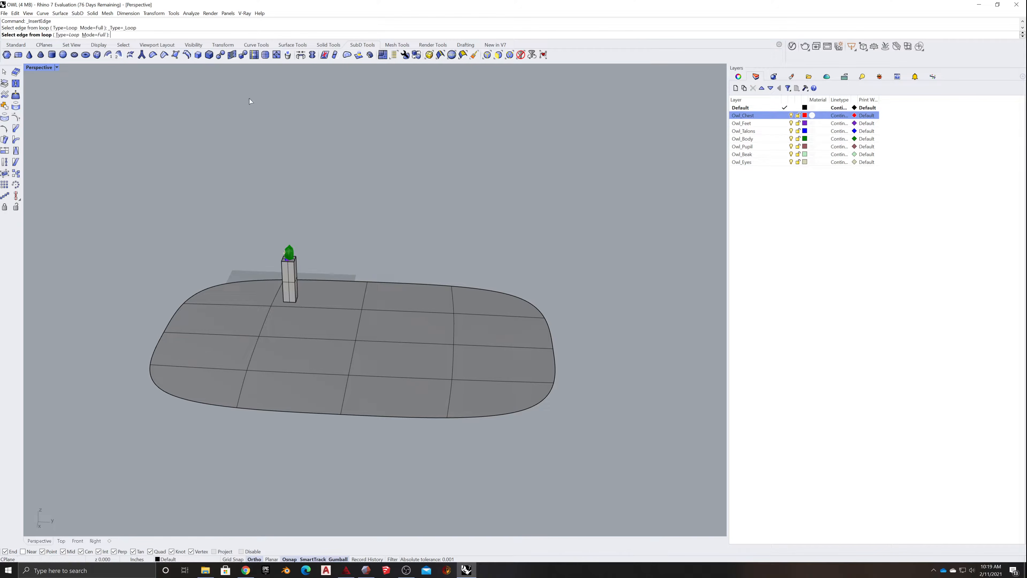
click(551, 341)
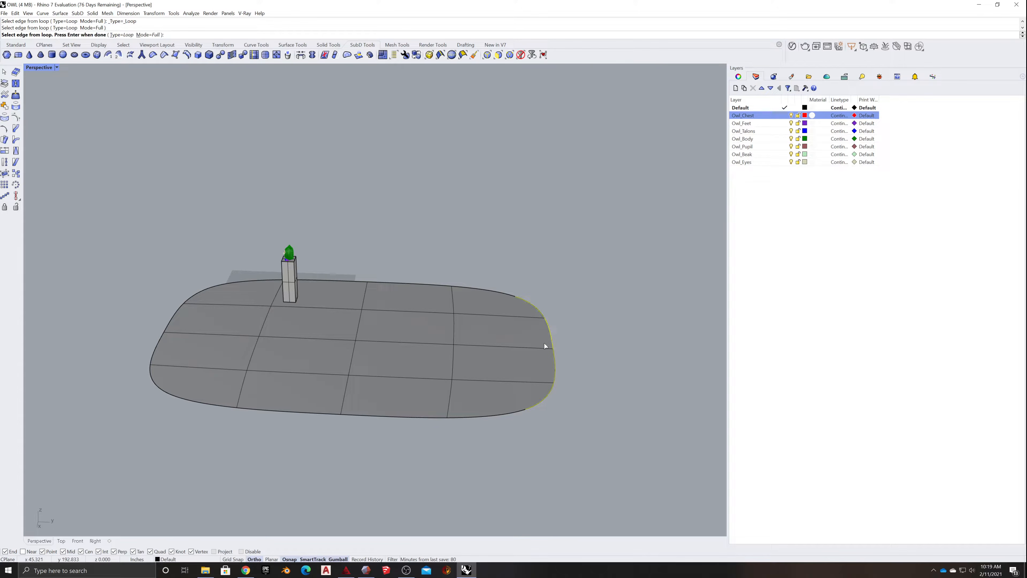
key(Return)
key(Escape)
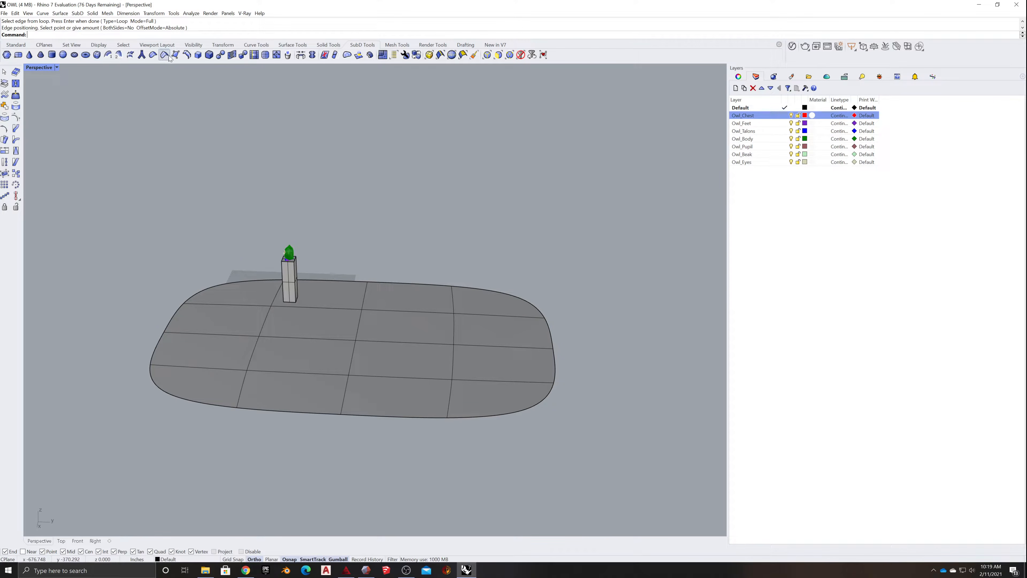
- Insert a full SubD edge loop just inside the ground plane's short end farthest from the pedestal
click(185, 56)
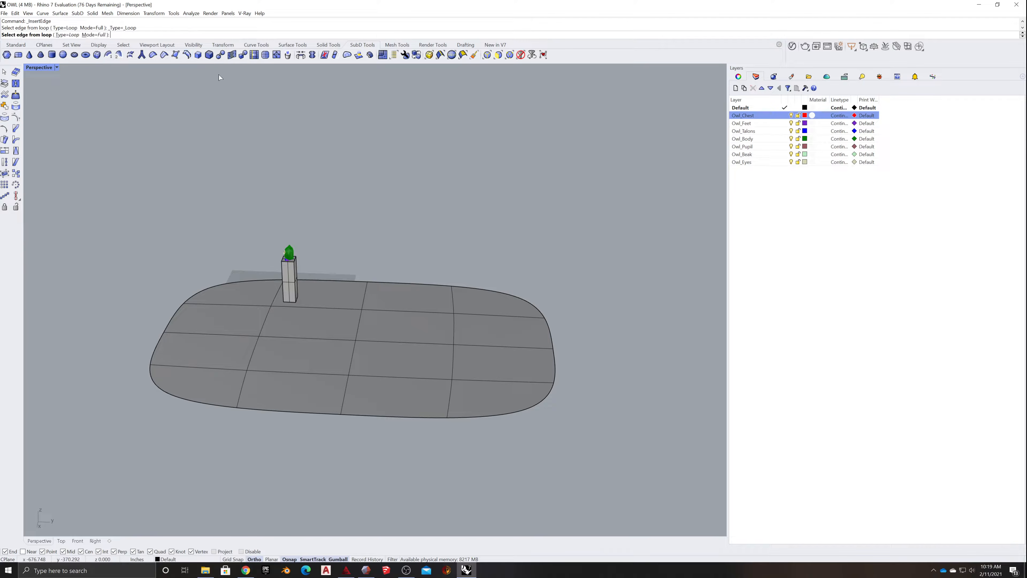
click(551, 333)
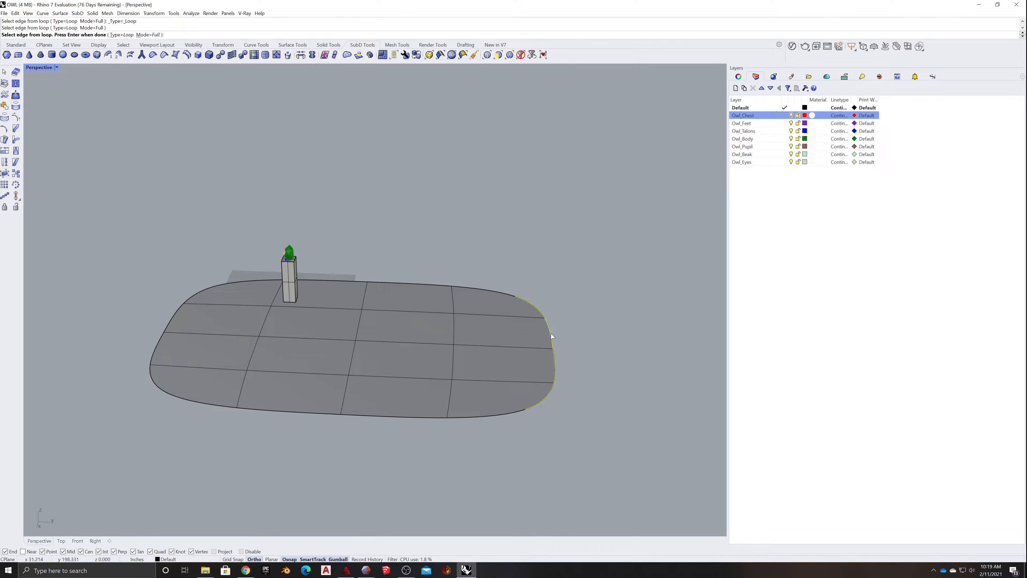
key(Return)
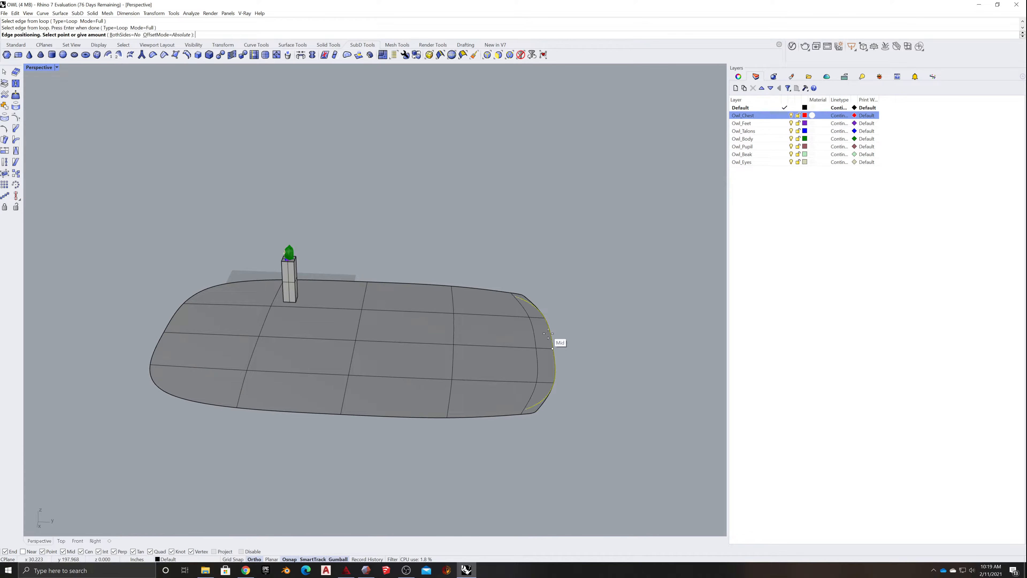
scroll(543, 335, up, 4)
scroll(542, 335, up, 2)
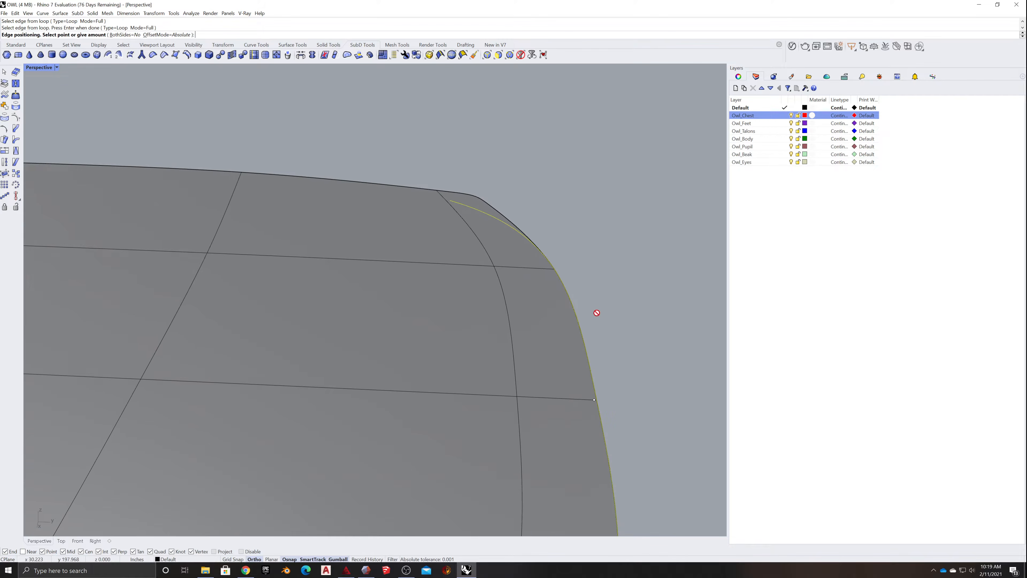
scroll(593, 400, down, 5)
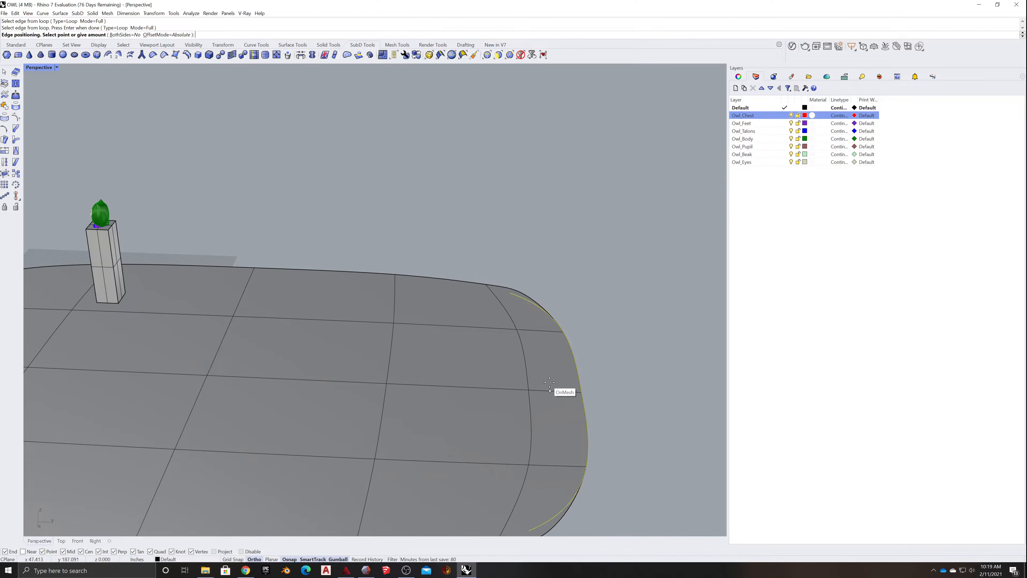
click(564, 388)
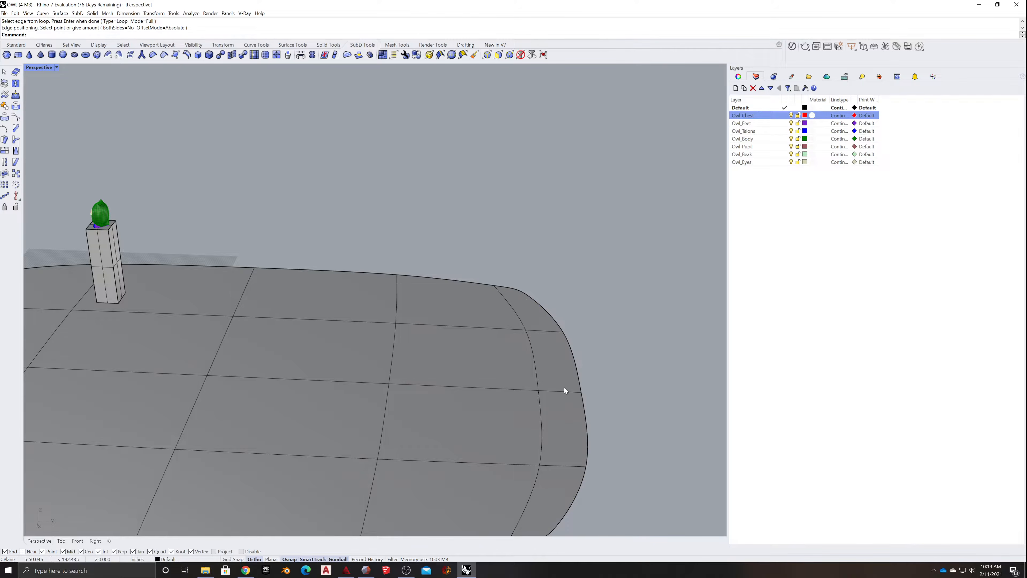
- Insert a matching SubD edge loop just inside the ground plane's opposite short end, nearest the pedestal
scroll(584, 394, down, 5)
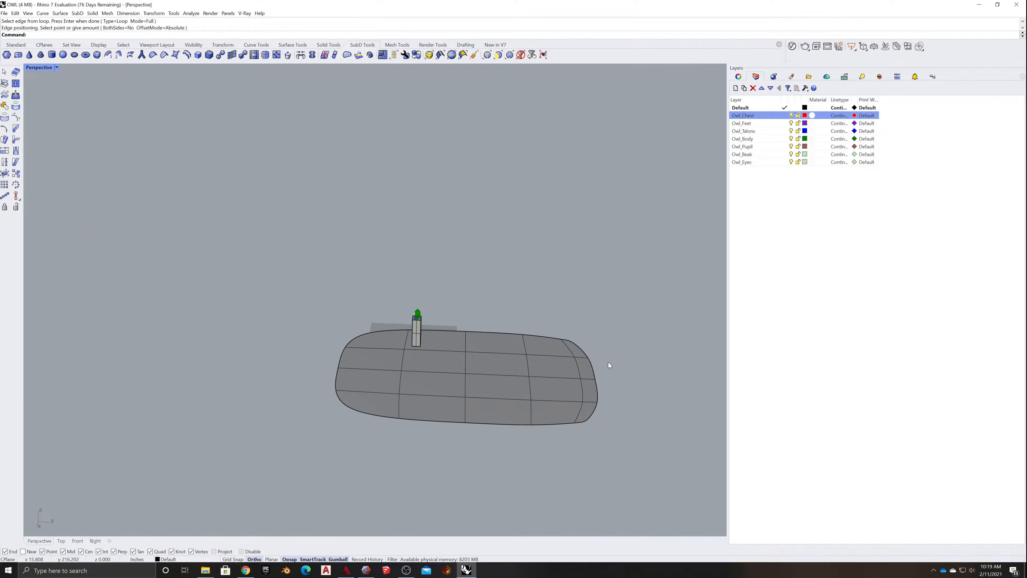
scroll(597, 377, up, 5)
scroll(579, 320, down, 3)
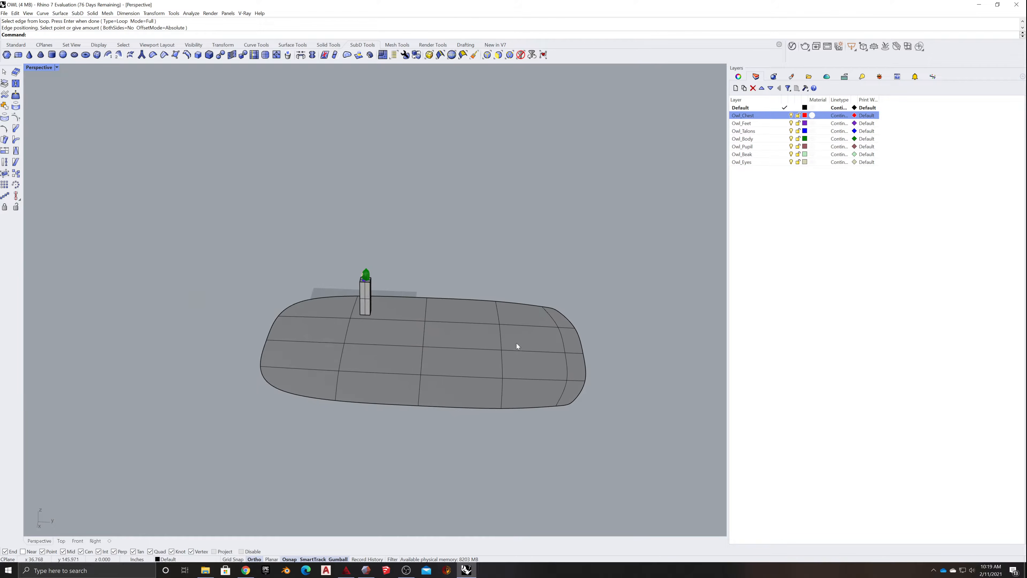
right_click(279, 347)
click(267, 345)
right_click(266, 346)
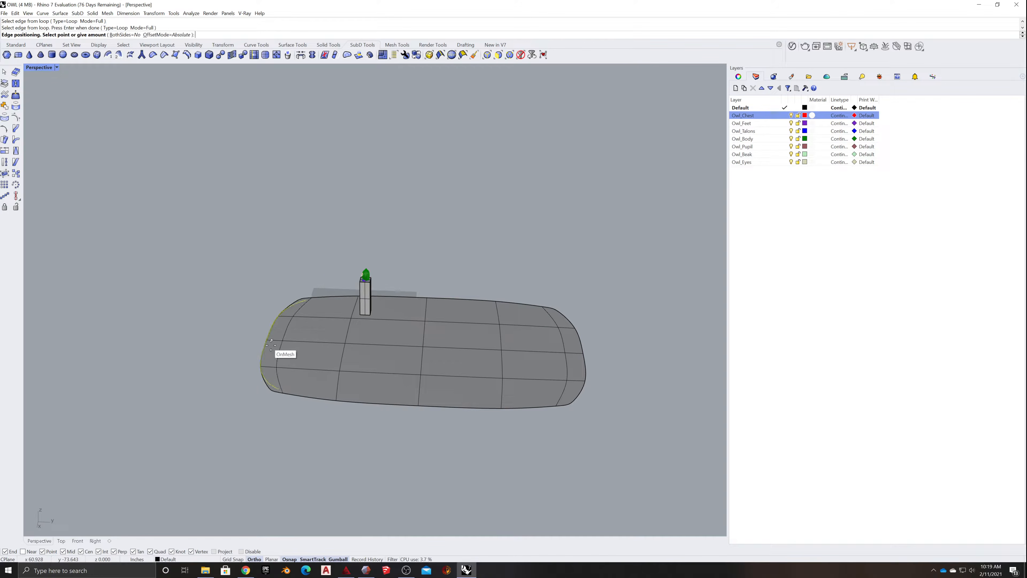
click(265, 347)
scroll(272, 354, up, 3)
scroll(272, 354, down, 3)
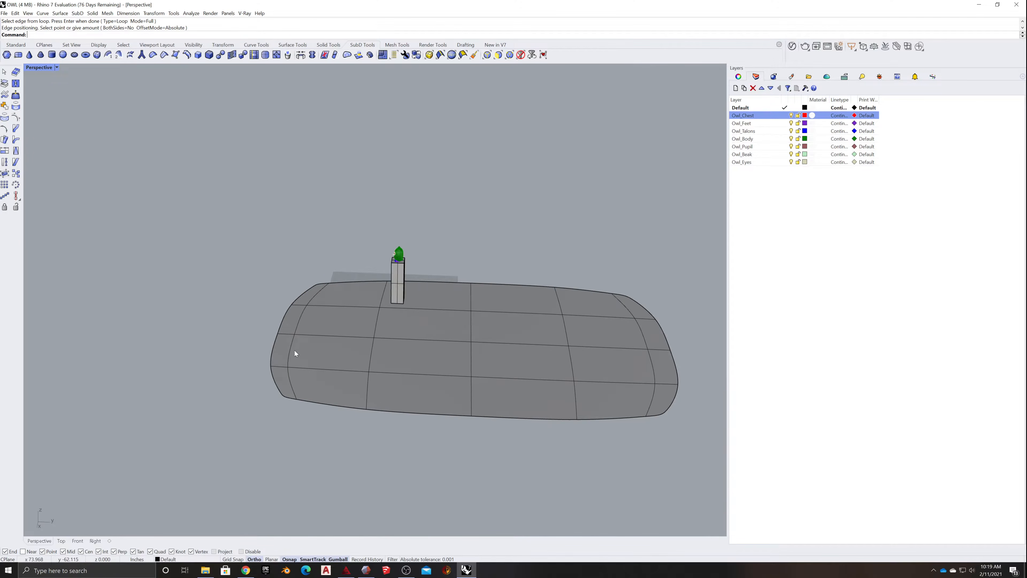
right_drag(295, 350, 364, 376)
scroll(363, 376, down, 8)
scroll(461, 376, up, 6)
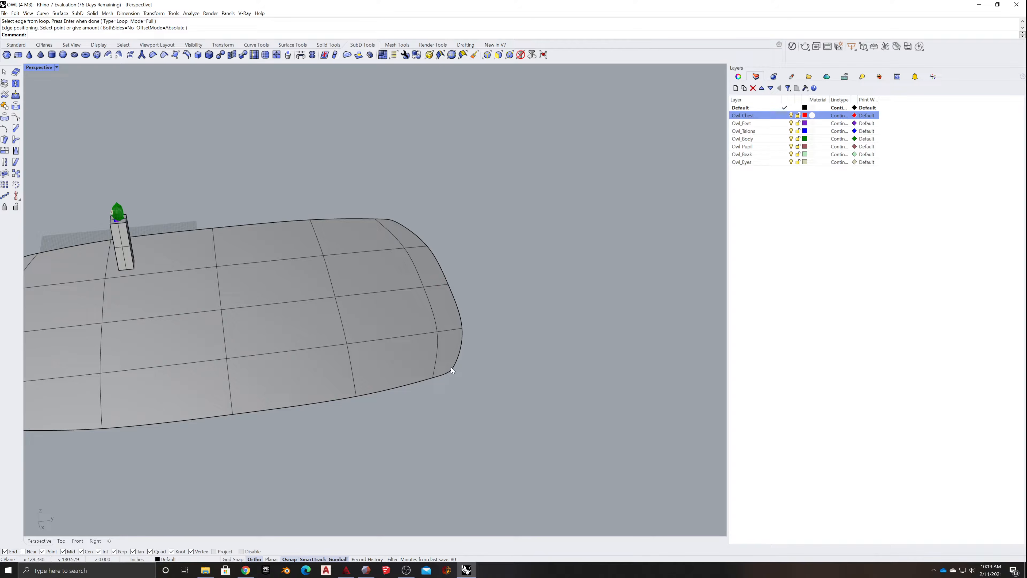
- Try to crease the outer edges of the ground plane's short end farthest from the pedestal
click(452, 370)
ctrl+shift+click(461, 314)
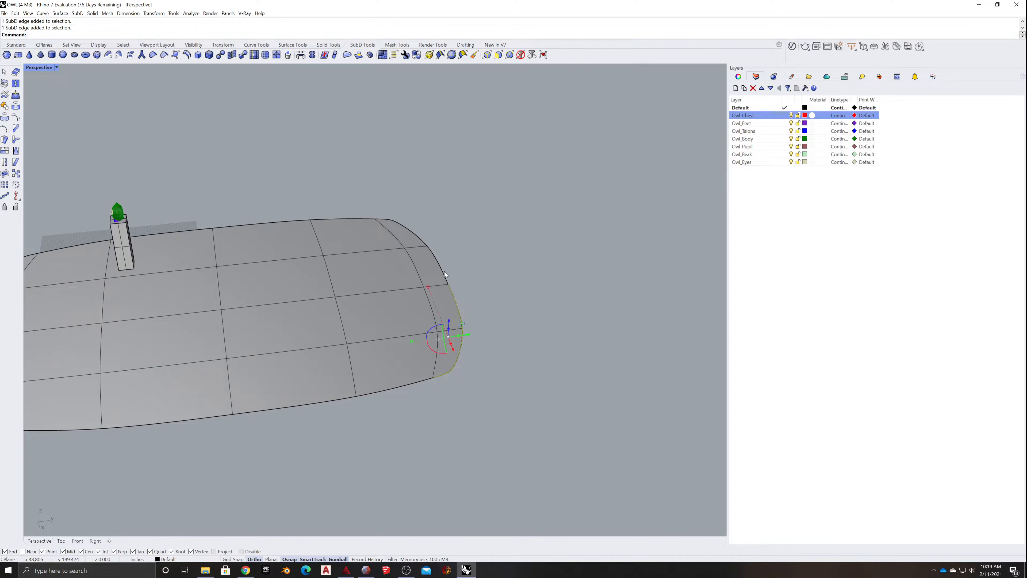
ctrl+shift+click(442, 270)
ctrl+shift+click(421, 238)
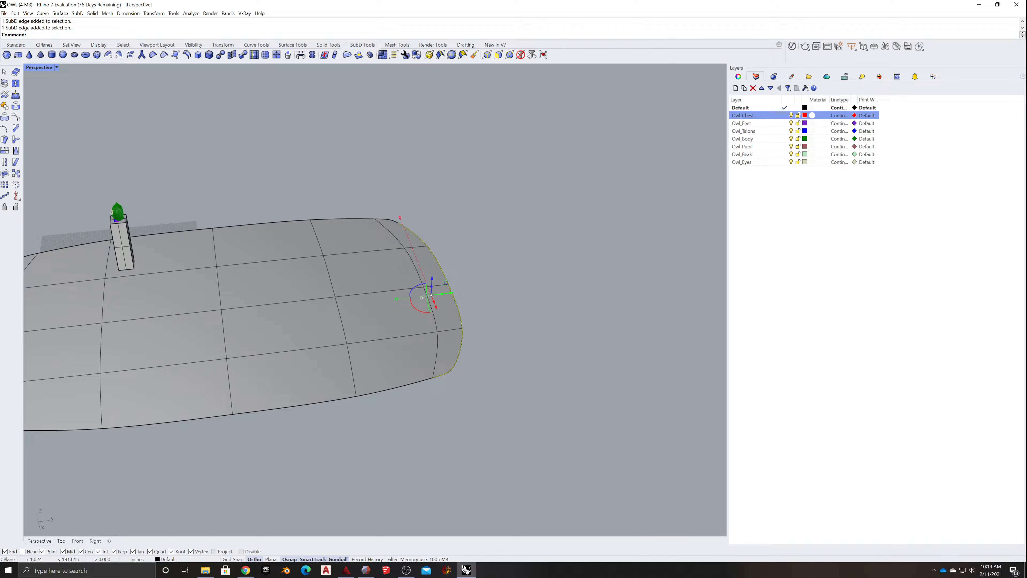
ctrl+shift+click(384, 223)
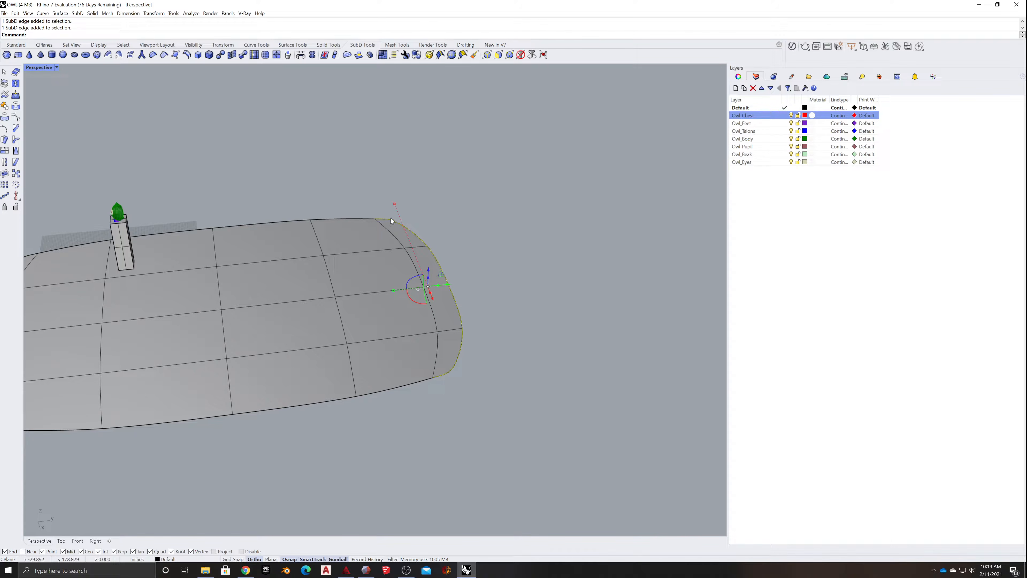
click(164, 53)
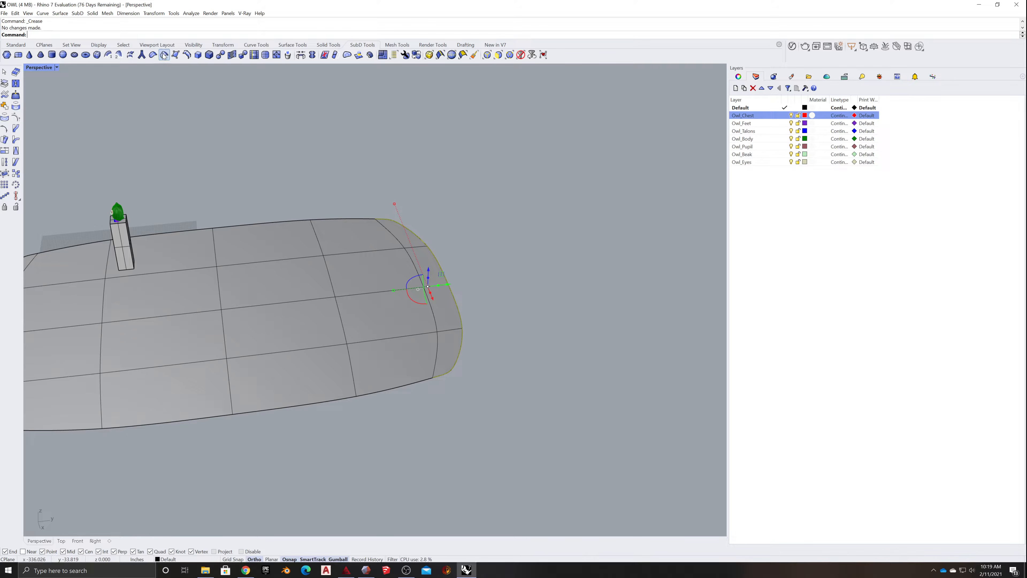
click(485, 240)
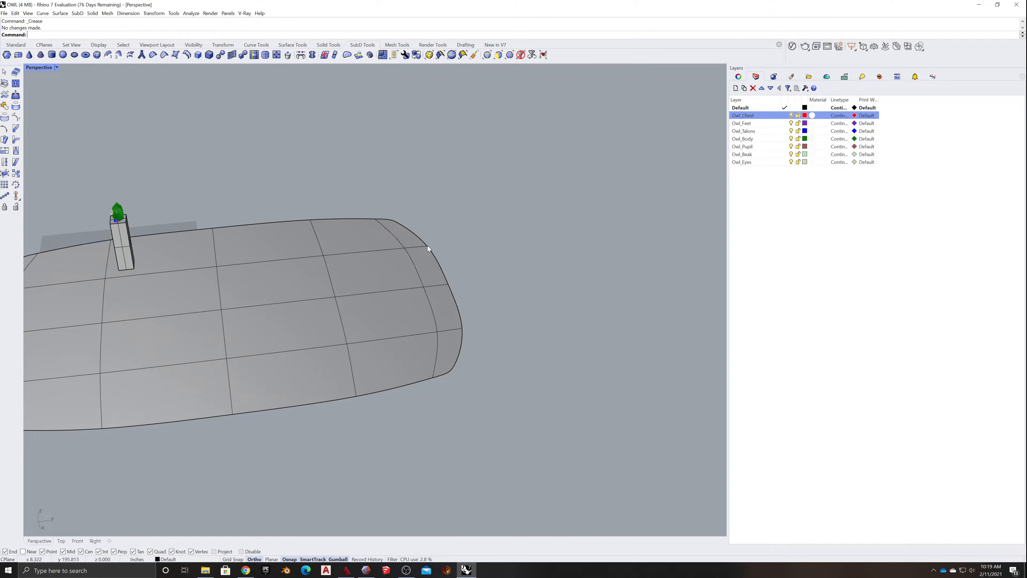
click(428, 245)
click(537, 311)
- Raise the last two rows of faces at the ground plane's far end to start a backdrop slope
right_drag(538, 308, 503, 311)
scroll(439, 328, up, 6)
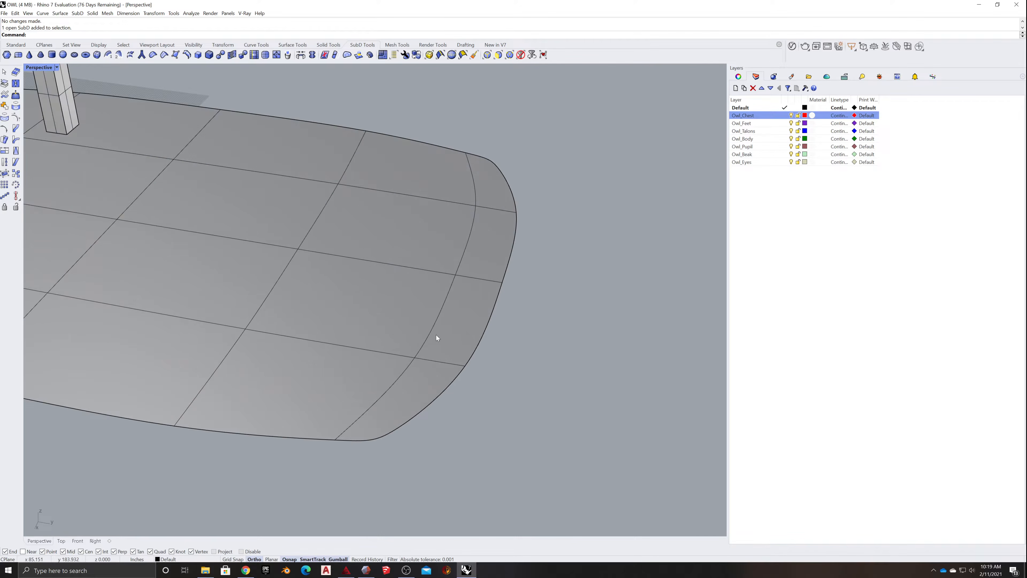
scroll(435, 335, down, 6)
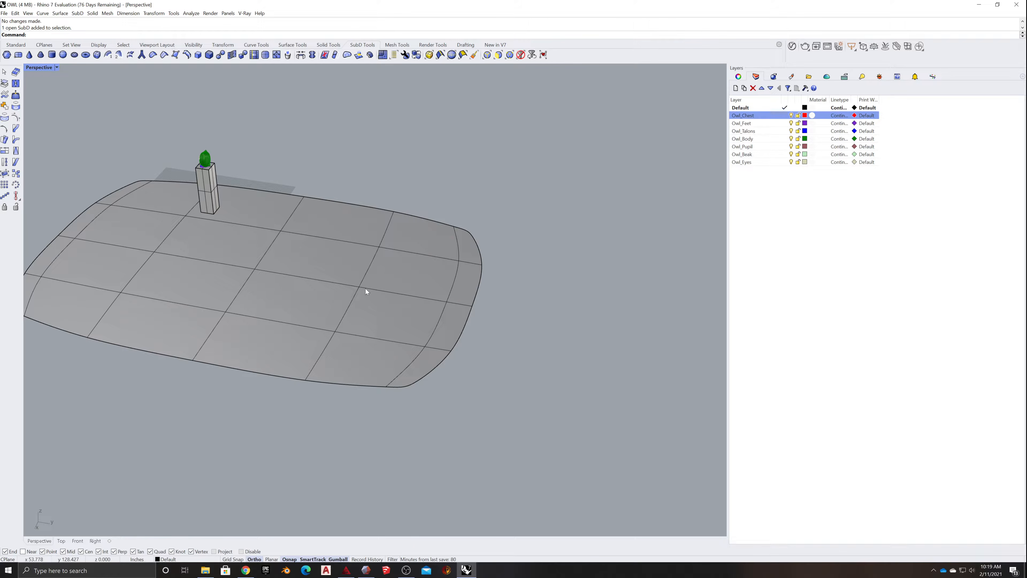
ctrl+shift+click(365, 355)
ctrl+shift+click(383, 318)
ctrl+shift+click(399, 271)
ctrl+shift+click(417, 240)
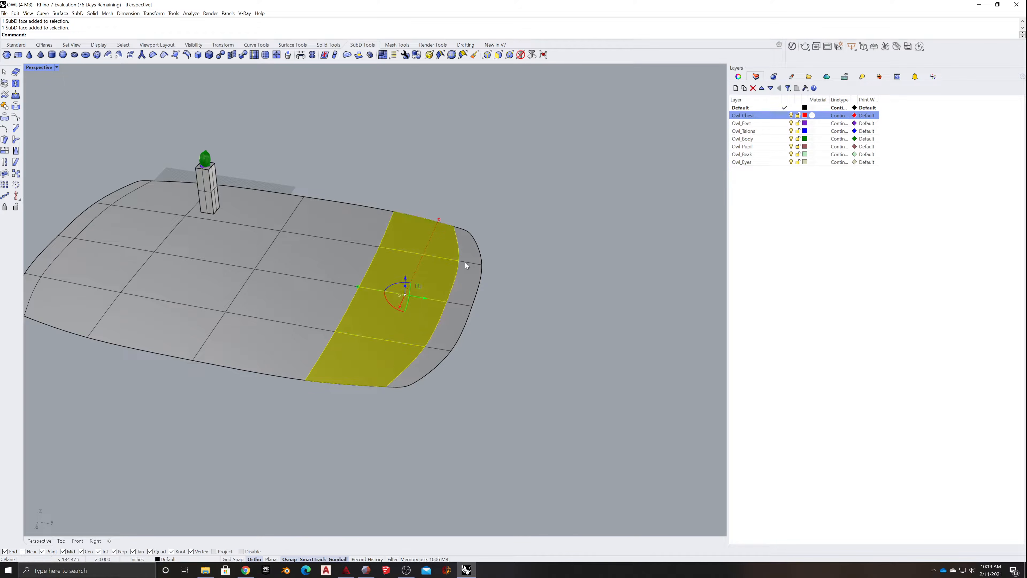
ctrl+shift+click(470, 265)
ctrl+shift+click(467, 253)
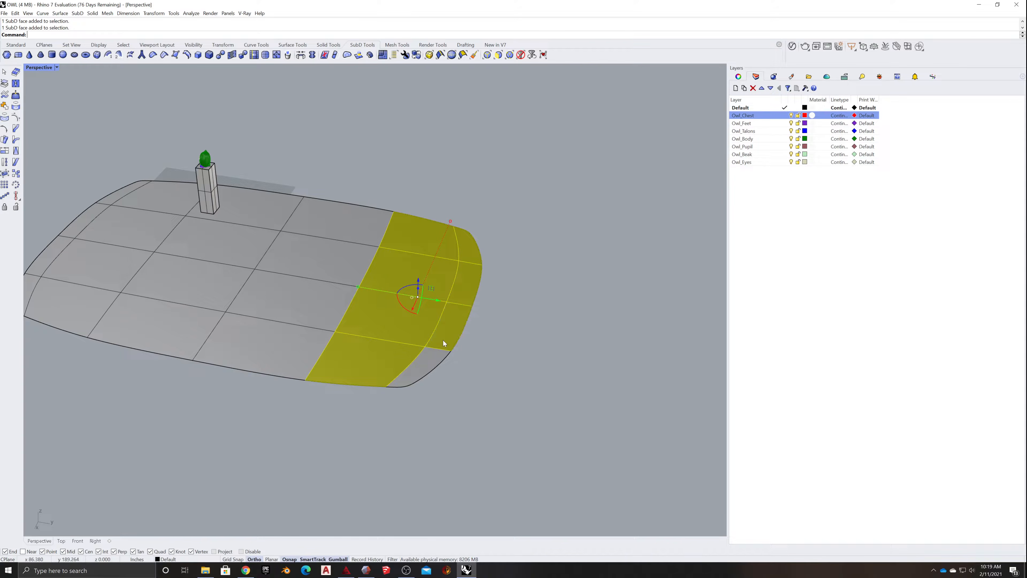
right_drag(429, 359, 516, 323)
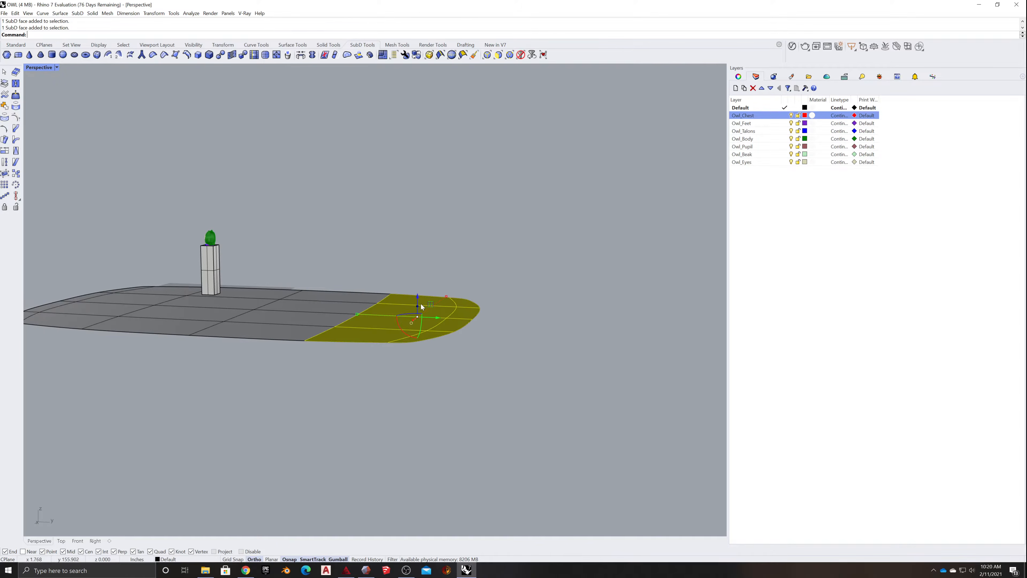
drag(417, 298, 405, 229)
drag(410, 236, 410, 211)
click(474, 275)
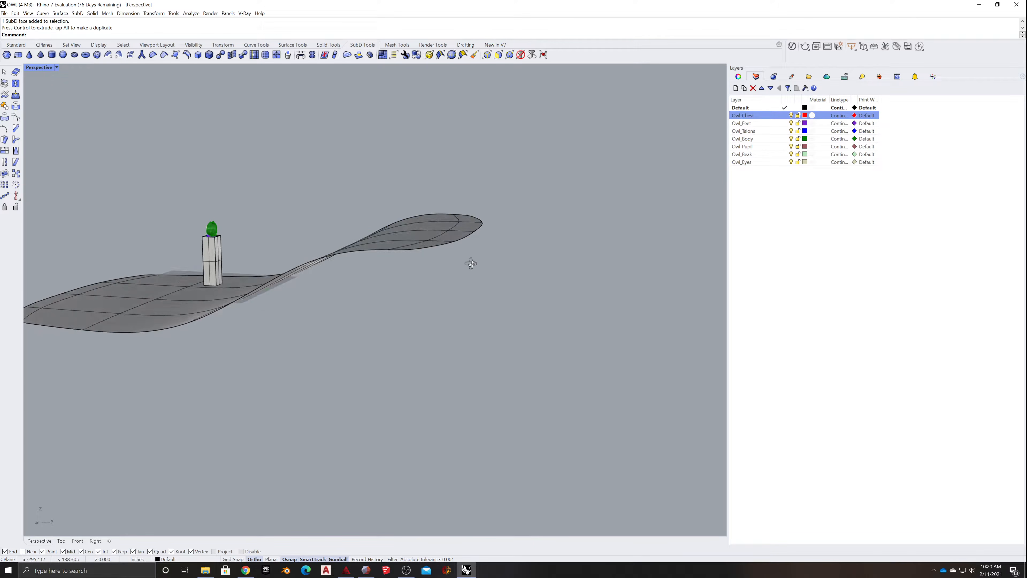
- Raise the outer edges of the ground plane's far end well above the raised faces
right_drag(471, 267, 438, 345)
ctrl+shift+click(426, 302)
ctrl+shift+click(463, 265)
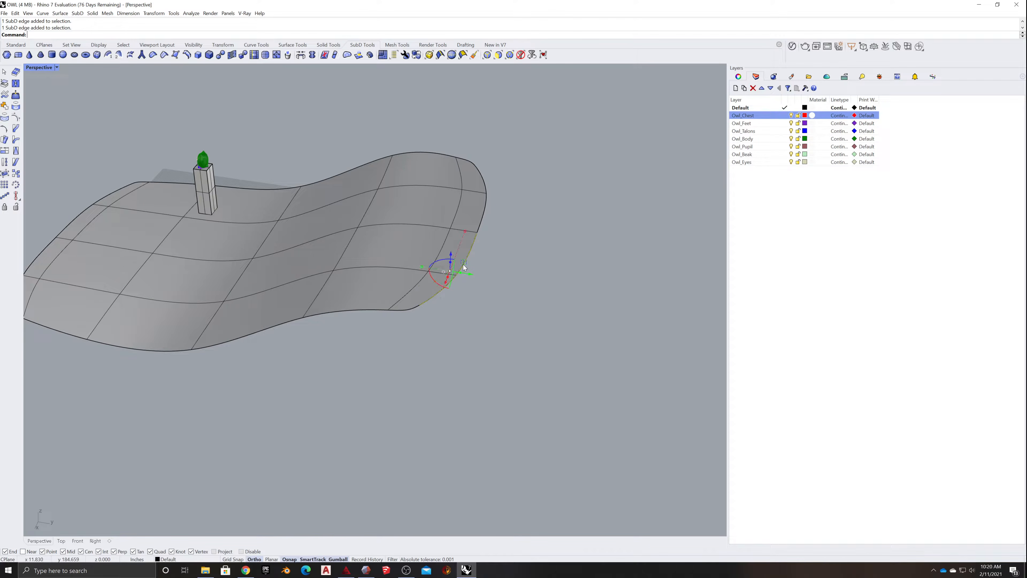
ctrl+shift+click(477, 232)
ctrl+shift+click(483, 216)
ctrl+shift+click(485, 181)
ctrl+shift+click(411, 308)
right_drag(413, 307, 455, 228)
drag(455, 212, 432, 103)
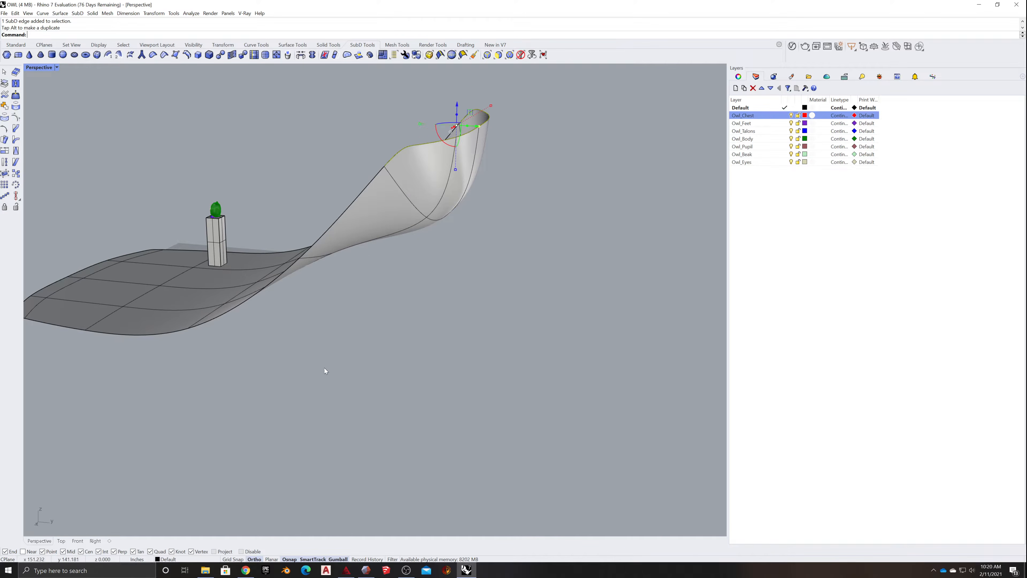
click(324, 368)
right_drag(325, 368, 407, 387)
scroll(407, 387, down, 8)
mouse_move(369, 425)
right_down()
mouse_move(362, 431)
mouse_move(397, 408)
mouse_move(357, 416)
mouse_move(366, 428)
right_up()
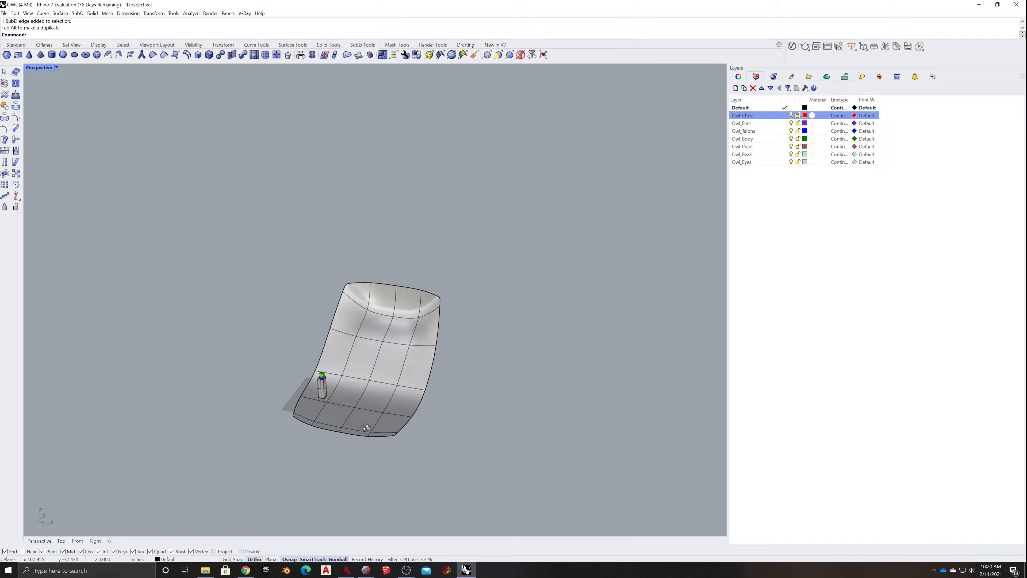
- Raise the row of four faces just below the lifted far end to make a taller backdrop wall
ctrl+shift+click(350, 316)
ctrl+shift+click(372, 324)
ctrl+shift+click(400, 330)
ctrl+shift+click(423, 332)
right_drag(421, 388, 378, 372)
drag(380, 304, 347, 236)
click(413, 379)
right_drag(413, 380, 452, 382)
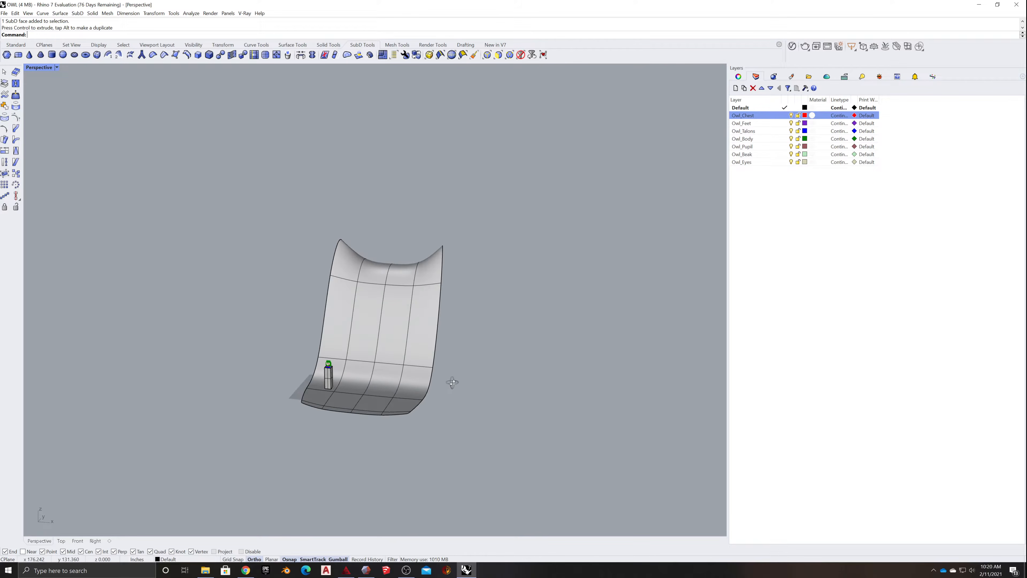
- Widen the backdrop by scaling its complete outer edge loop sideways
right_drag(357, 395, 404, 406)
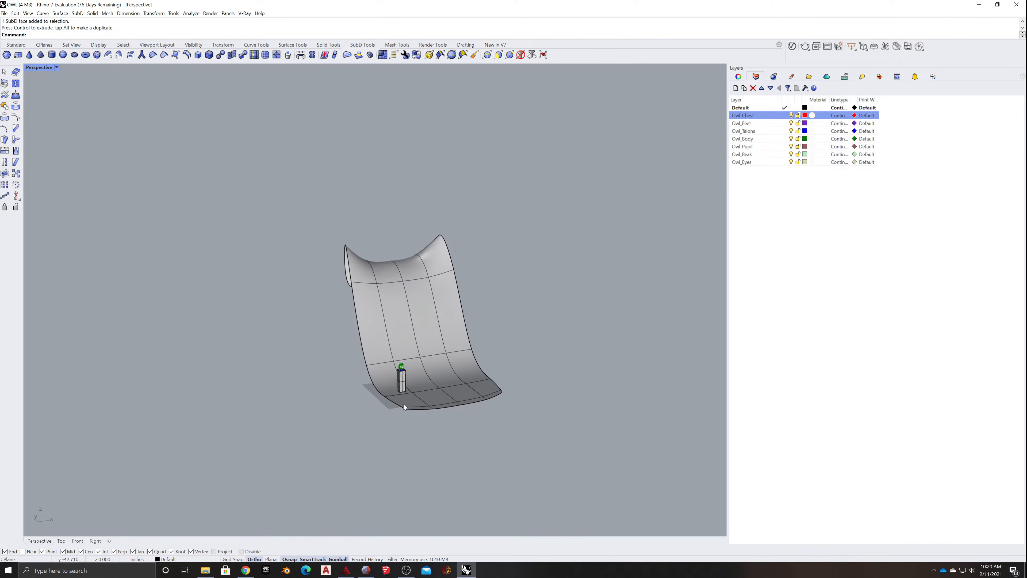
ctrl+shift+click(389, 404)
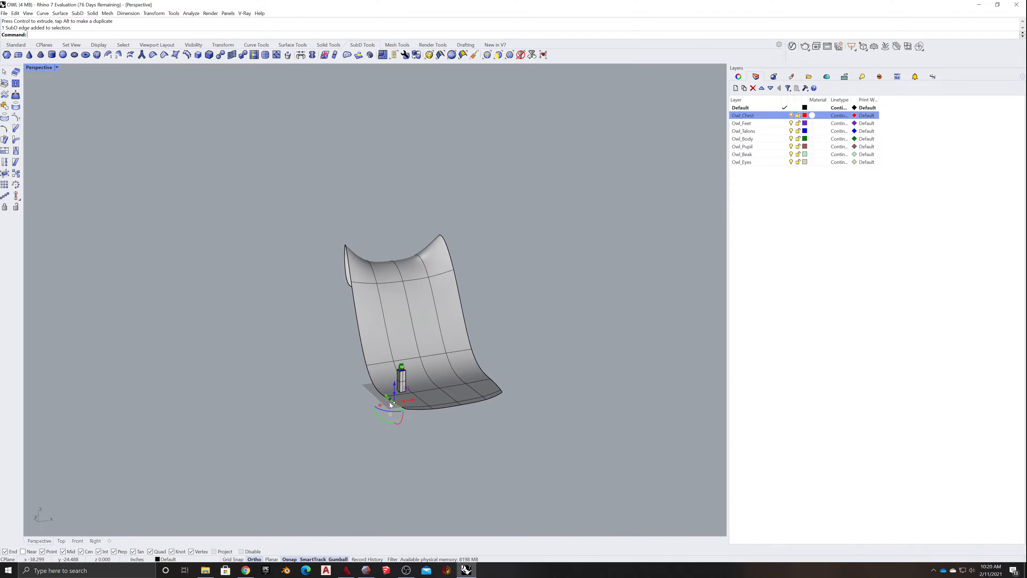
scroll(397, 408, up, 5)
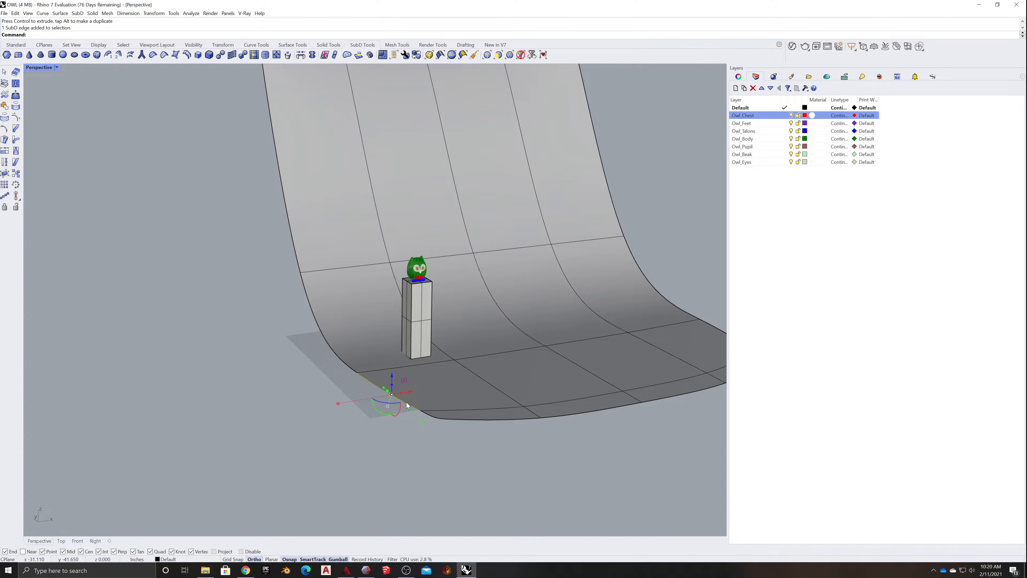
ctrl+shift+double_click(406, 403)
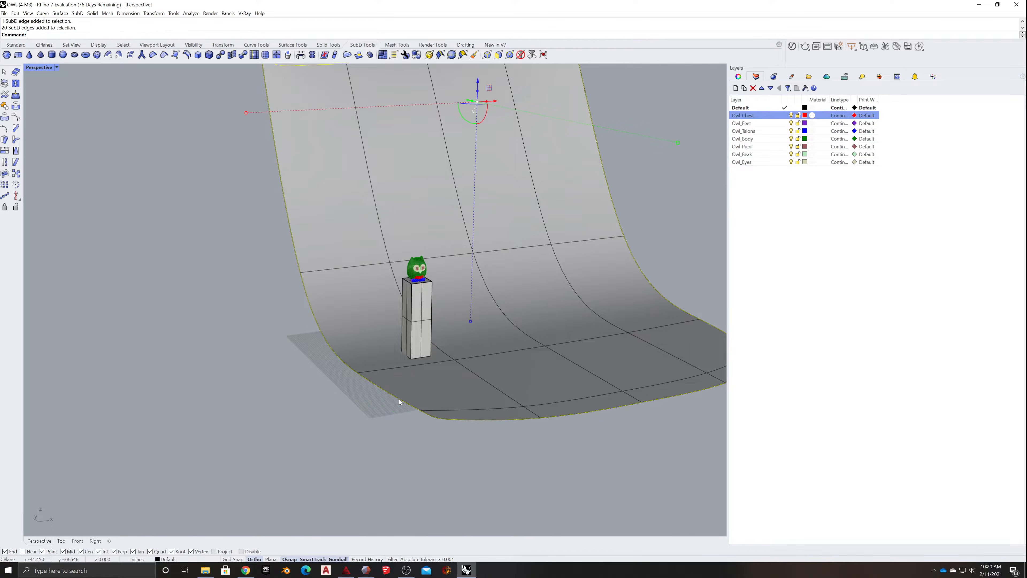
scroll(400, 399, down, 5)
drag(308, 266, 203, 271)
right_drag(542, 443, 520, 443)
click(335, 459)
right_drag(335, 459, 313, 466)
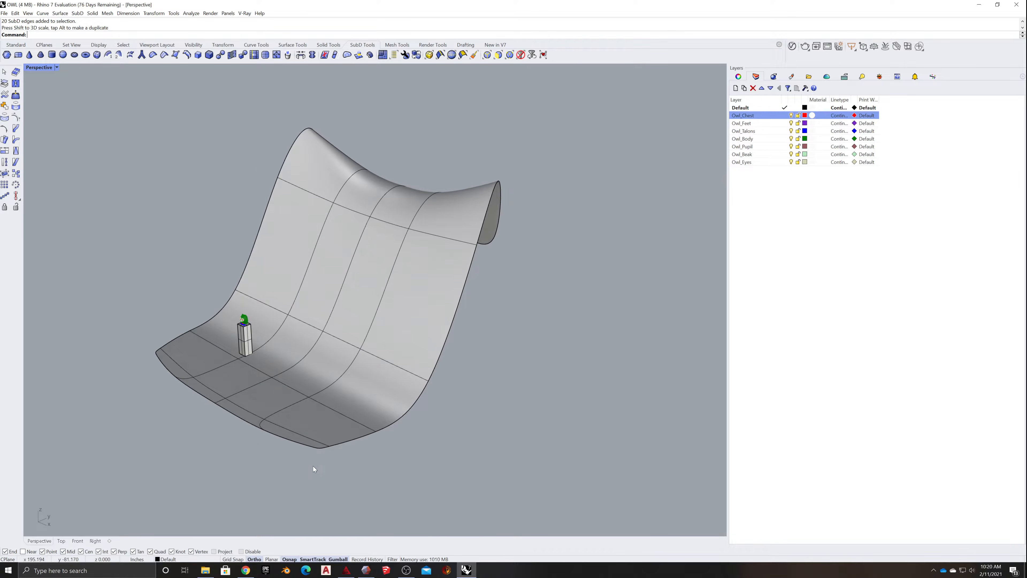
- Extend the floor by moving its front edges outward, away from the backdrop wall
ctrl+shift+click(310, 447)
ctrl+shift+click(276, 439)
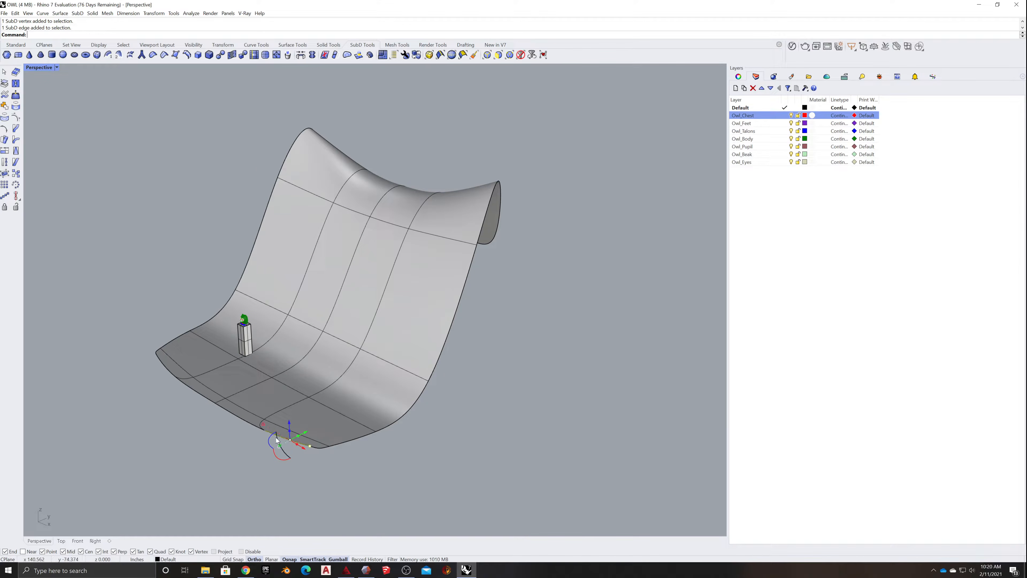
ctrl+shift+click(190, 389)
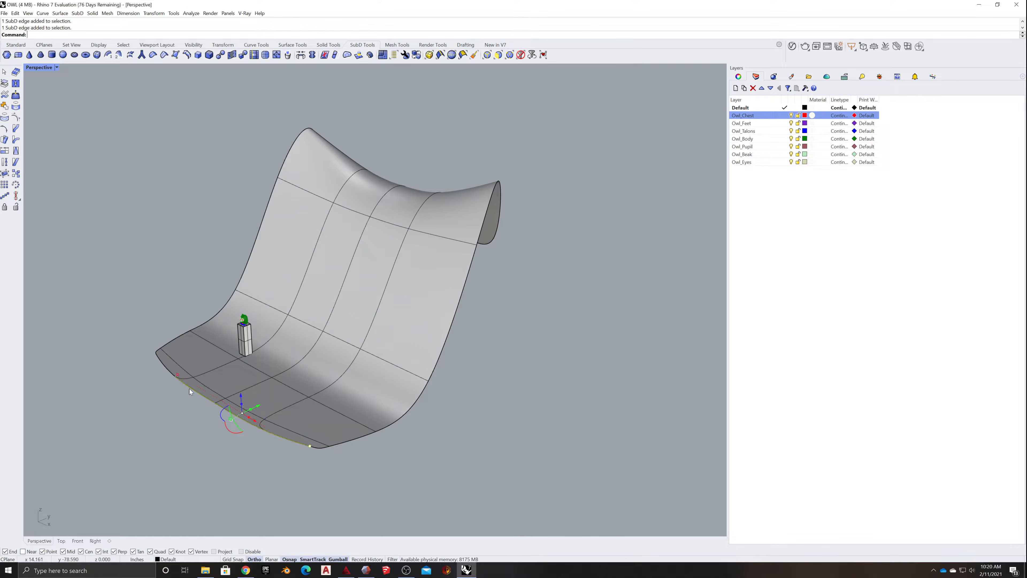
ctrl+shift+click(170, 373)
drag(239, 392, 150, 428)
click(374, 474)
right_drag(374, 473, 445, 460)
- Move the owl together with its pedestal forward on the floor, away from the backdrop wall
scroll(391, 398, up, 5)
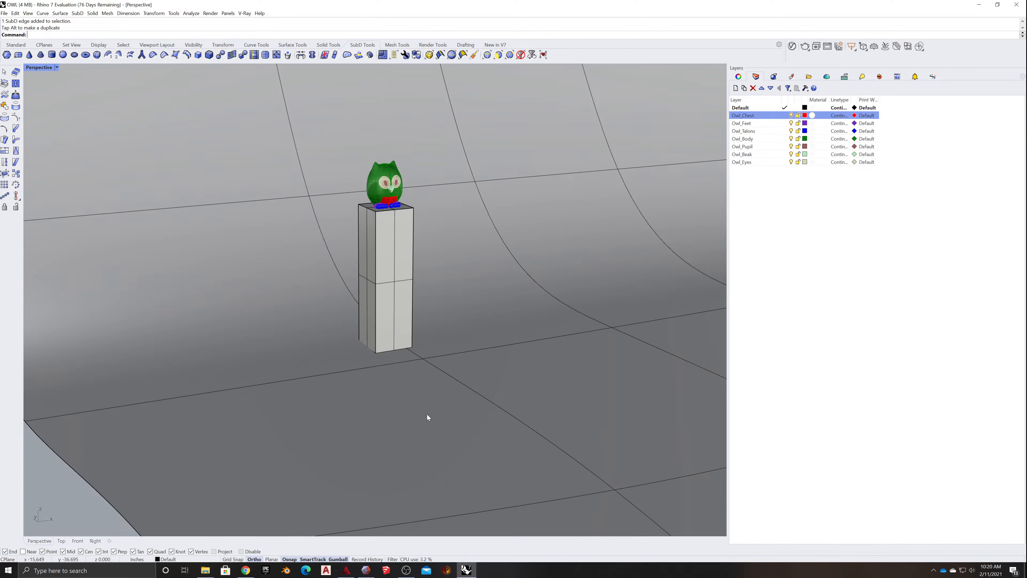
scroll(460, 422, up, 3)
scroll(424, 351, down, 10)
drag(255, 456, 391, 335)
right_drag(395, 344, 417, 391)
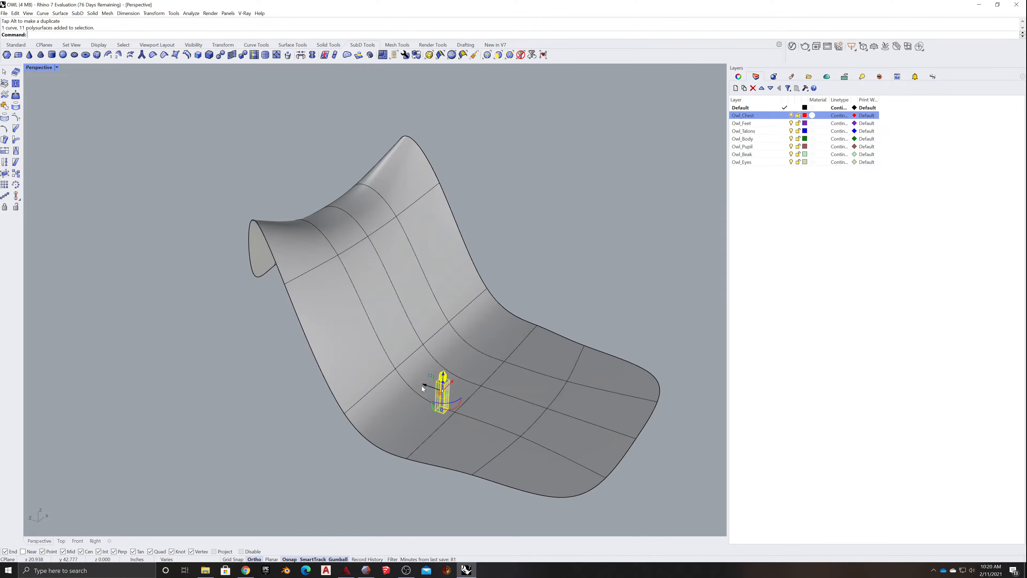
drag(422, 385, 498, 410)
click(620, 329)
right_drag(621, 328, 391, 401)
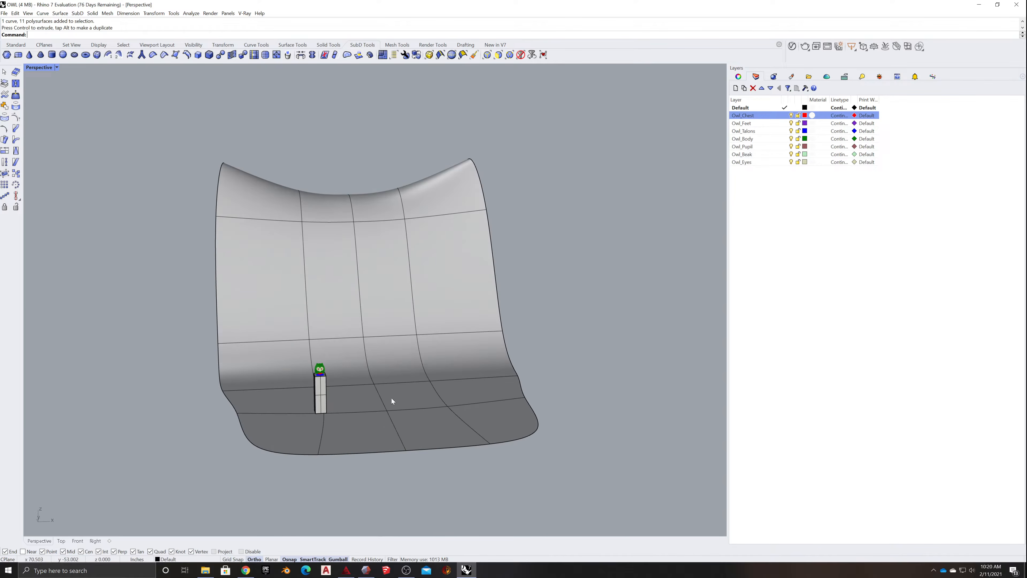
- Set the perspective view to Rendered display mode and frame the owl on its pedestal against the backdrop
scroll(345, 402, up, 10)
shift+right_drag(285, 439, 367, 362)
scroll(383, 332, up, 8)
scroll(392, 346, down, 8)
scroll(283, 307, up, 5)
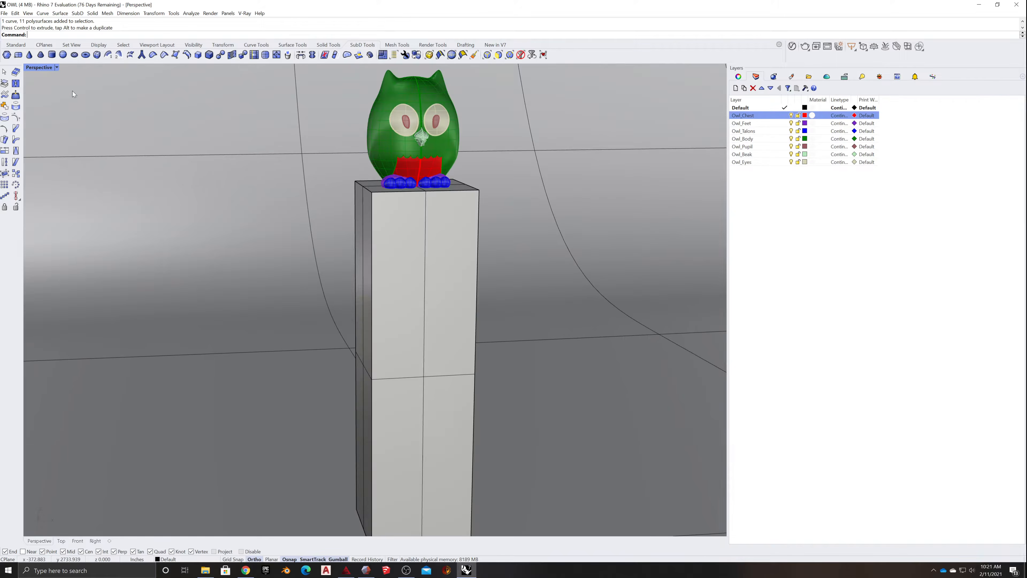
click(57, 68)
click(57, 111)
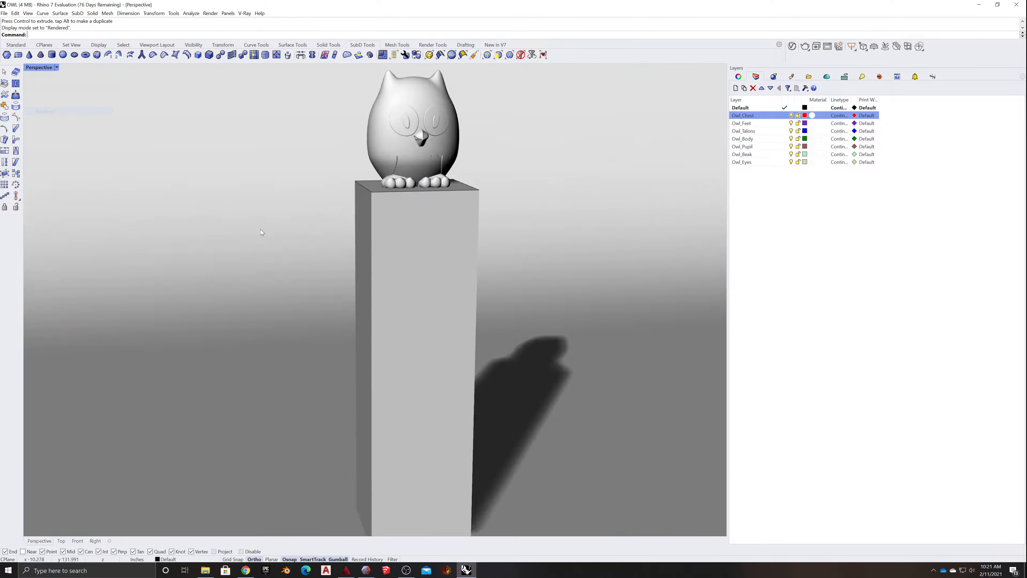
scroll(431, 283, up, 4)
scroll(453, 289, down, 4)
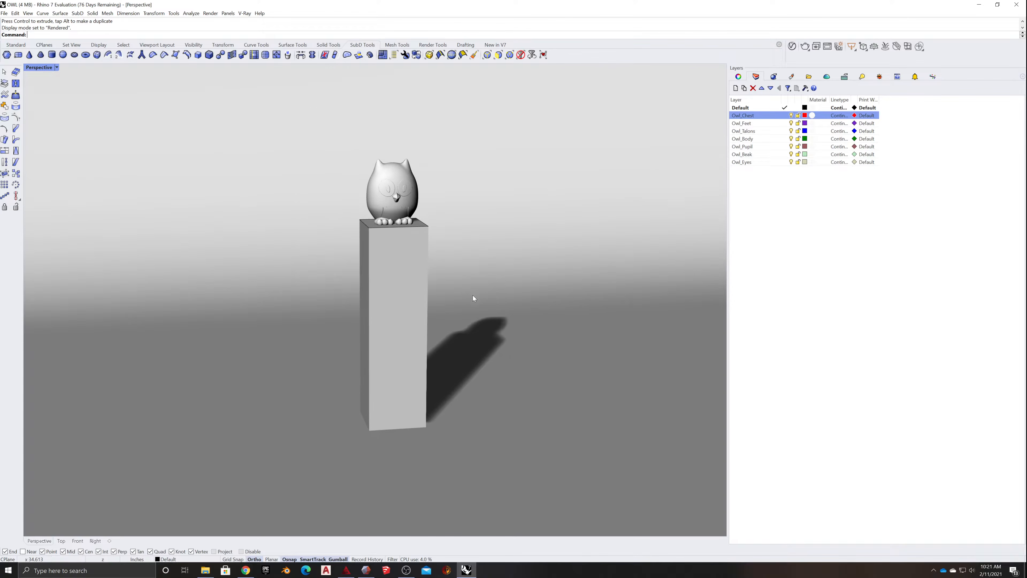
right_drag(533, 313, 549, 317)
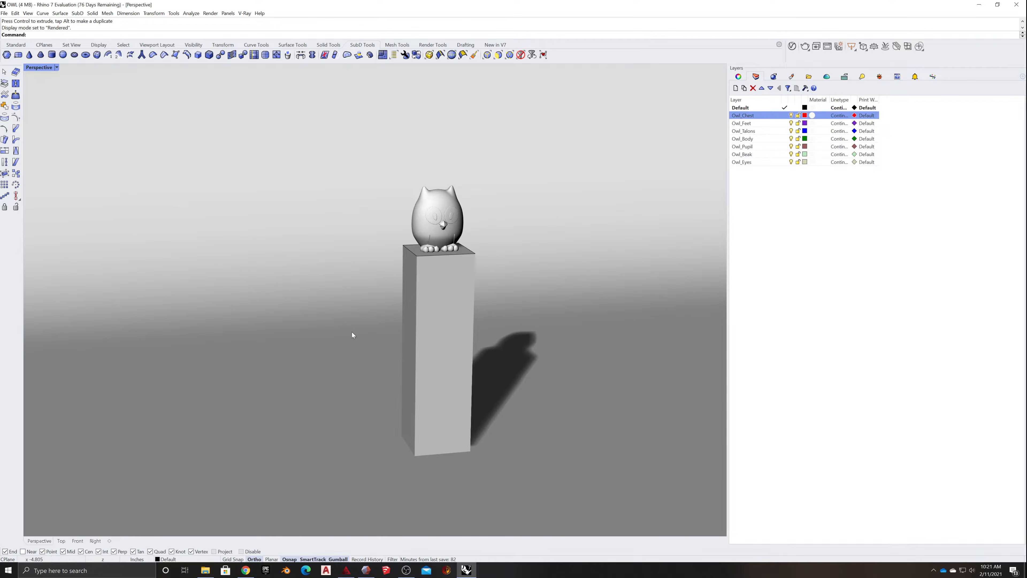
- Delete the curved SubD backdrop, keeping the owl and pedestal
scroll(315, 337, down, 15)
right_drag(181, 391, 401, 383)
click(305, 372)
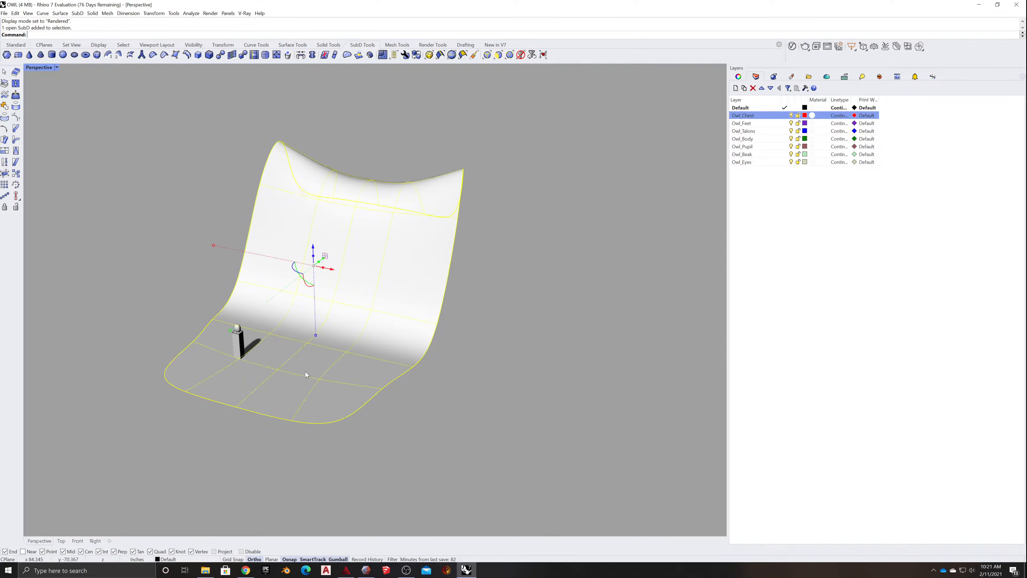
key(Delete)
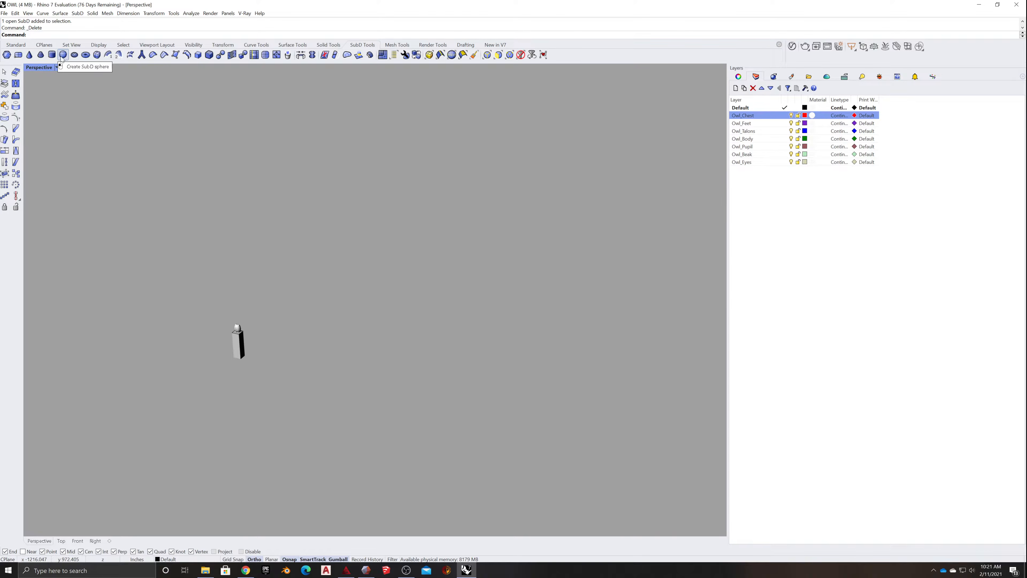
- Create a large SubD box with its base surrounding the pedestal and its height equal to its width
click(97, 54)
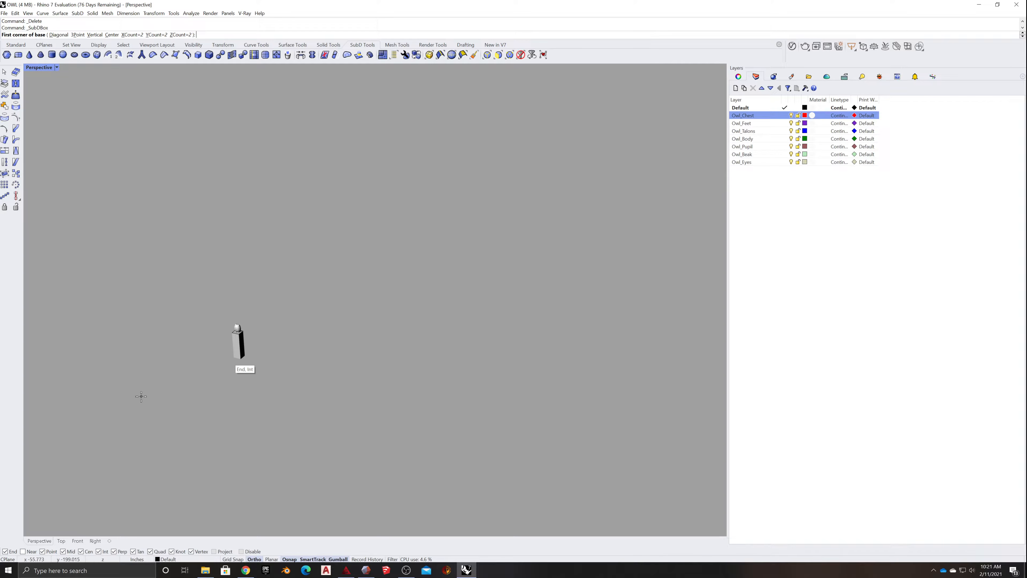
click(125, 399)
click(449, 326)
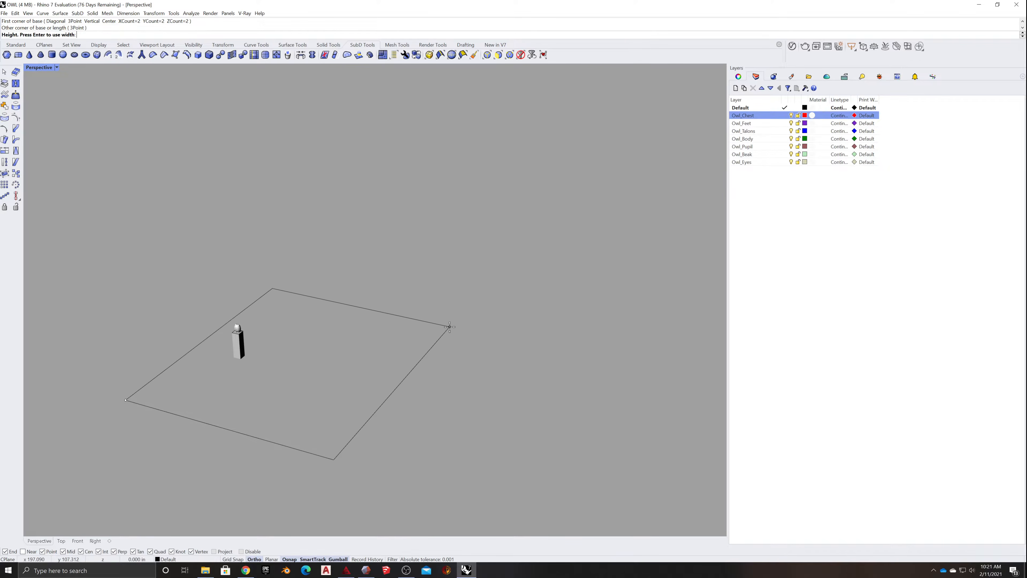
key(Return)
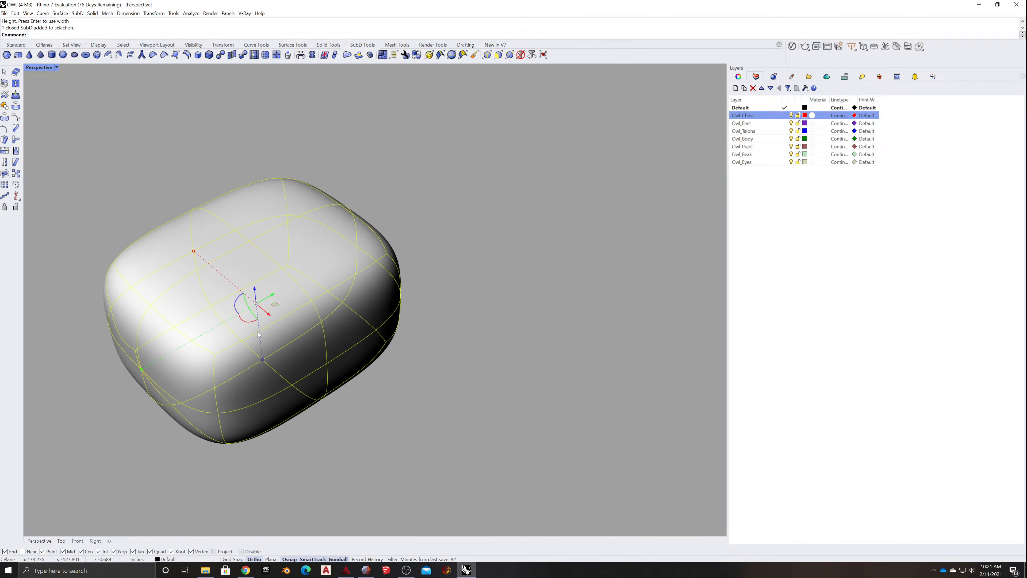
- Subdivide the new SubD box once with SubDivide
text(SubDivide)
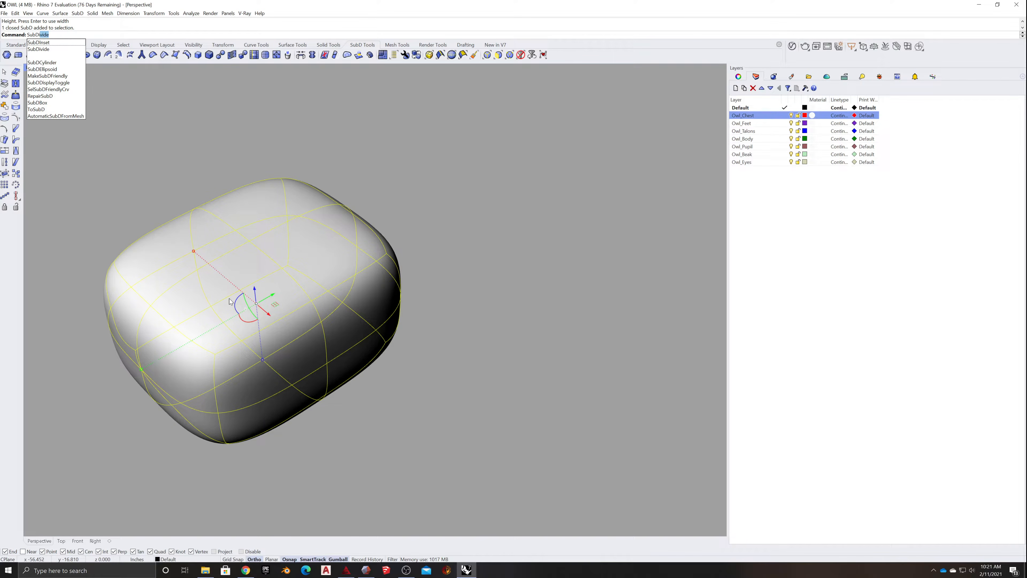
key(Return)
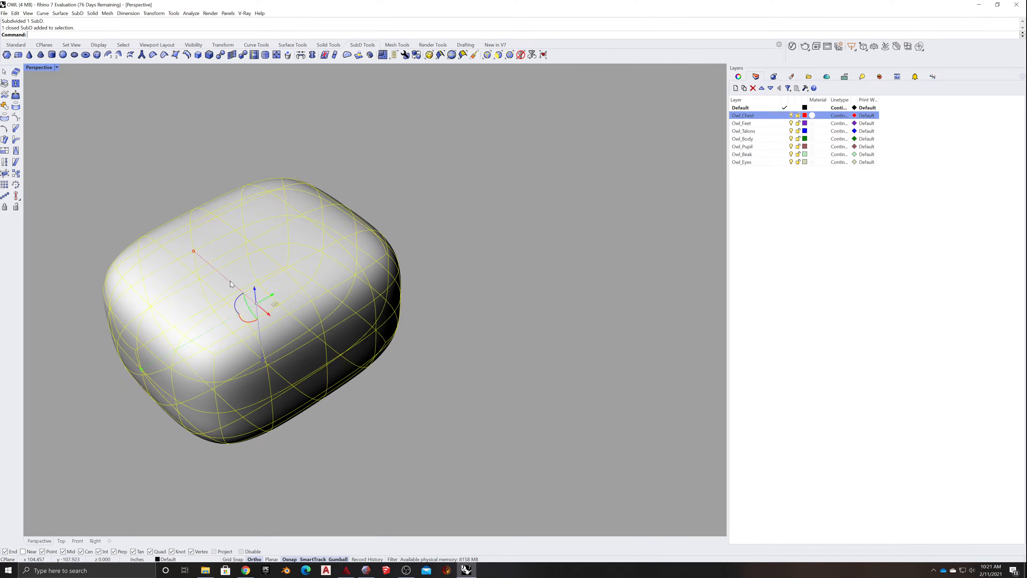
- Switch the subdivided SubD box to flat display and deselect it
key(Tab)
mouse_move(201, 293)
right_down()
mouse_move(135, 376)
mouse_move(225, 368)
mouse_move(222, 354)
mouse_move(185, 371)
right_up()
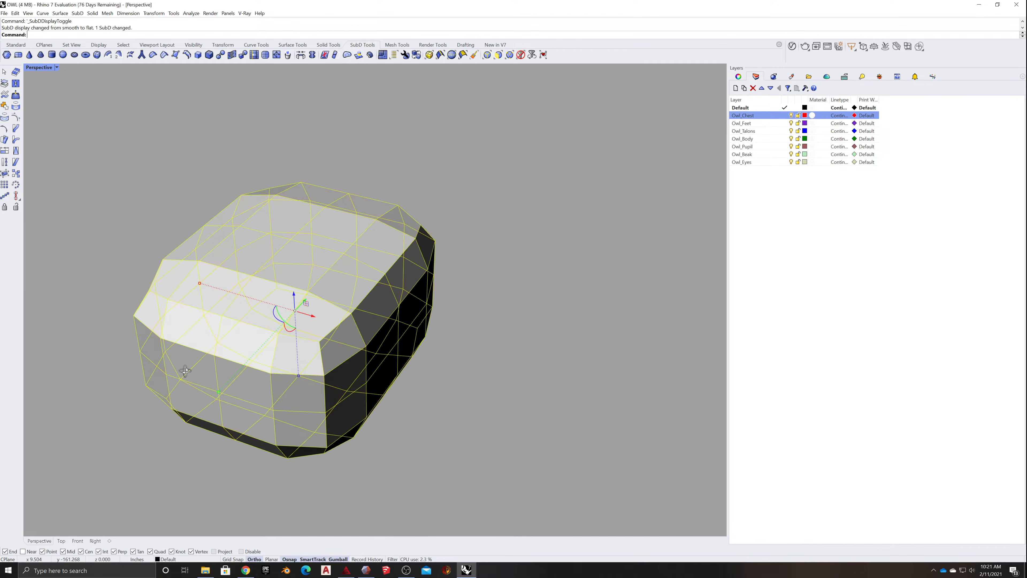
click(132, 317)
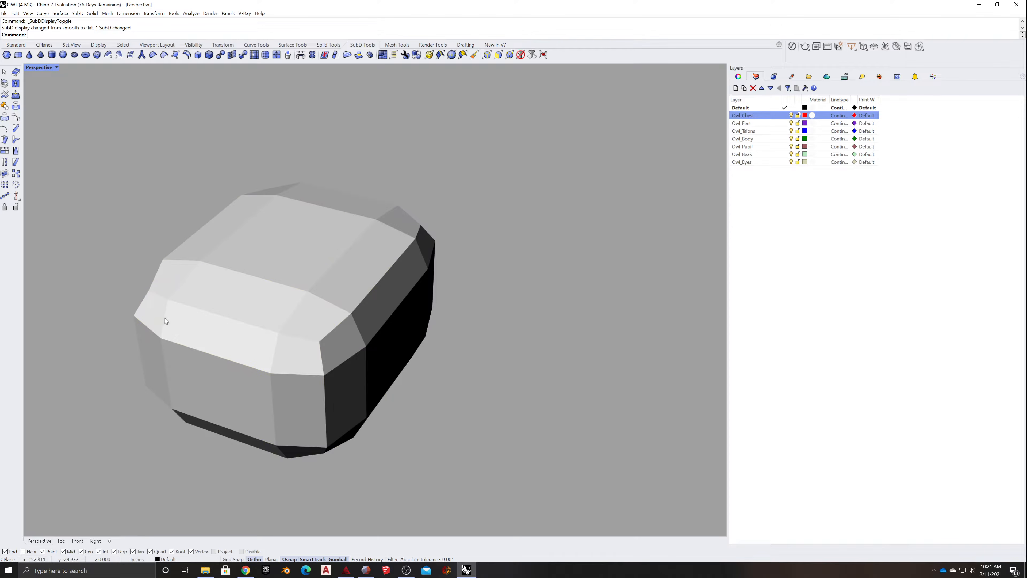
- Delete the faces of the SubD box's open-side wall above its lowest edge row, together with the adjoining front half of the roof
ctrl+shift+click(153, 316)
ctrl+shift+click(202, 325)
ctrl+shift+click(294, 345)
ctrl+shift+click(310, 322)
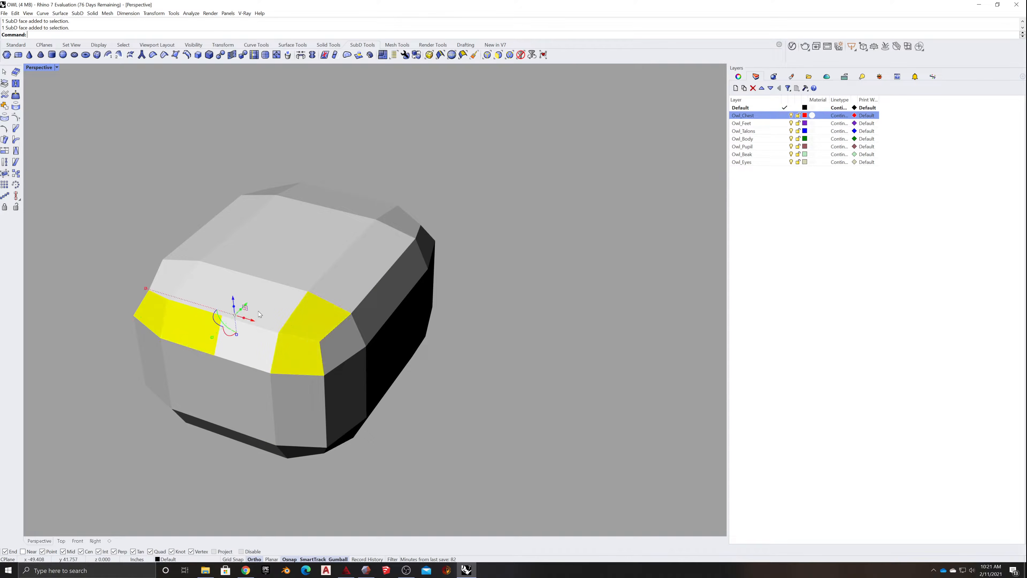
ctrl+shift+click(258, 311)
ctrl+shift+click(265, 344)
ctrl+shift+click(198, 286)
ctrl+shift+click(174, 278)
ctrl+shift+click(200, 247)
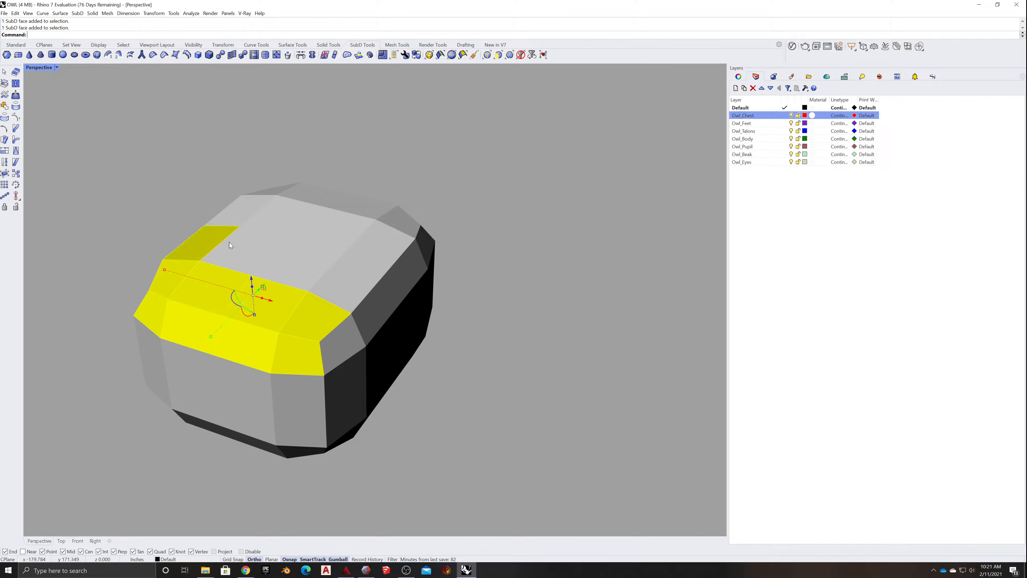
ctrl+shift+click(238, 245)
ctrl+shift+click(324, 266)
ctrl+shift+click(359, 290)
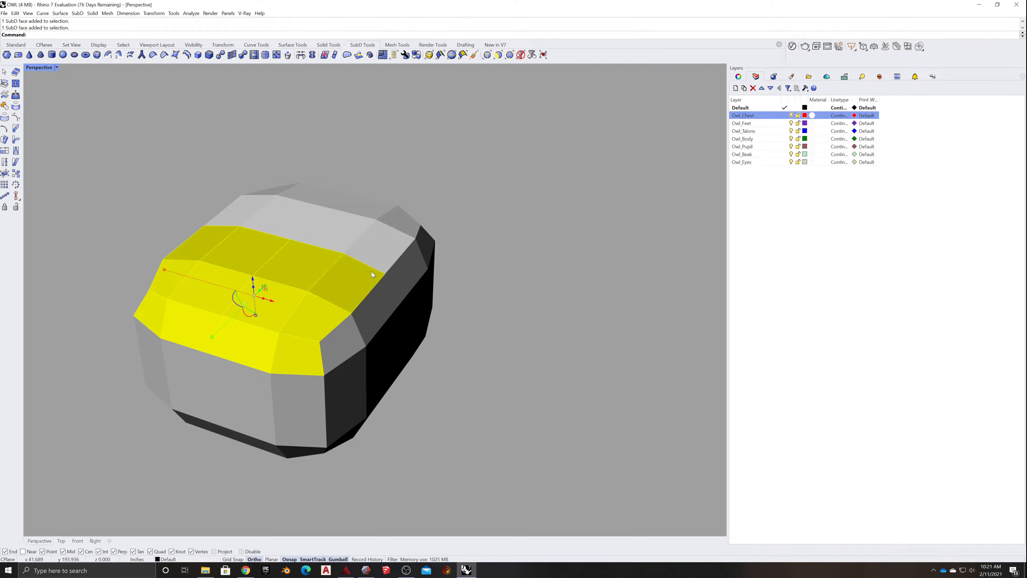
ctrl+shift+click(334, 347)
ctrl+shift+click(385, 274)
ctrl+shift+click(281, 397)
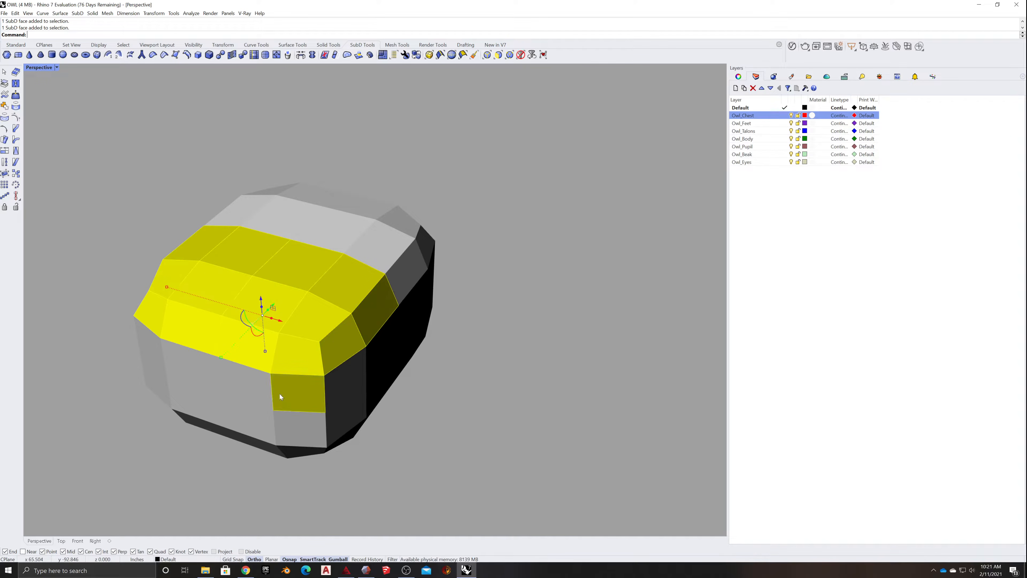
ctrl+shift+click(152, 384)
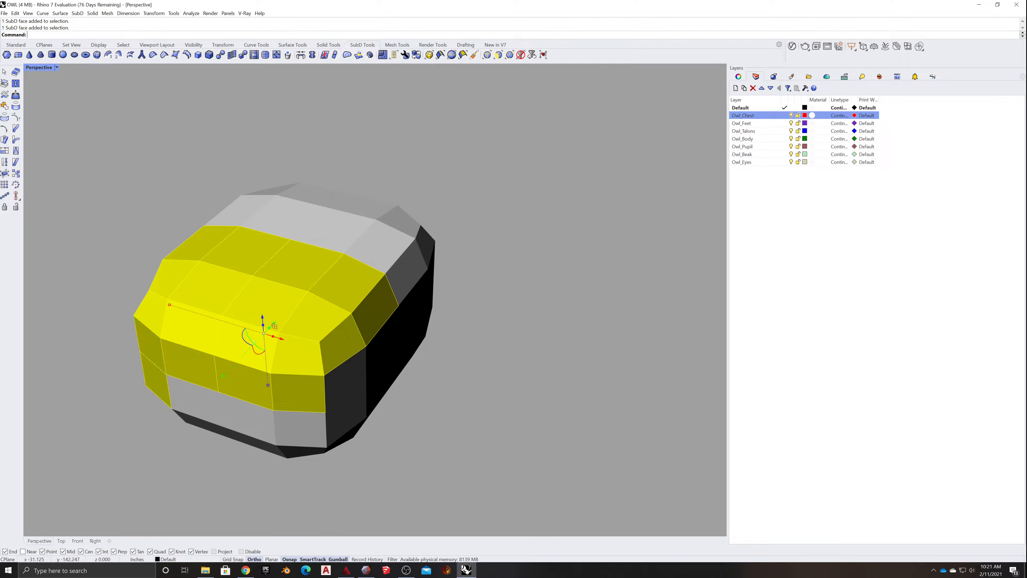
ctrl+shift+click(178, 386)
ctrl+shift+click(240, 408)
ctrl+shift+click(306, 428)
key(Delete)
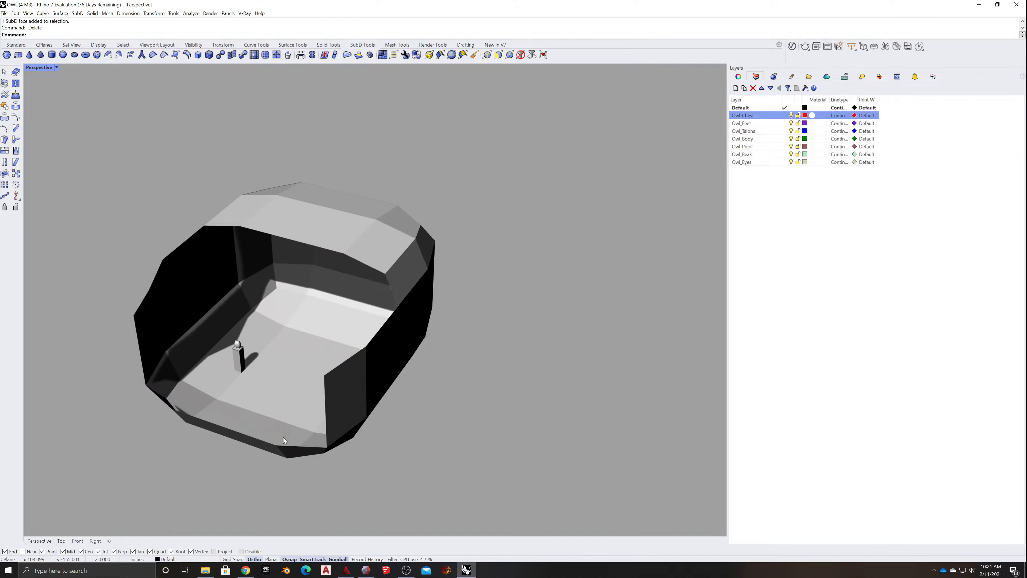
- Examine the opened SubD shell around the owl and pedestal, comparing its smooth and flat display
right_drag(283, 438, 335, 299)
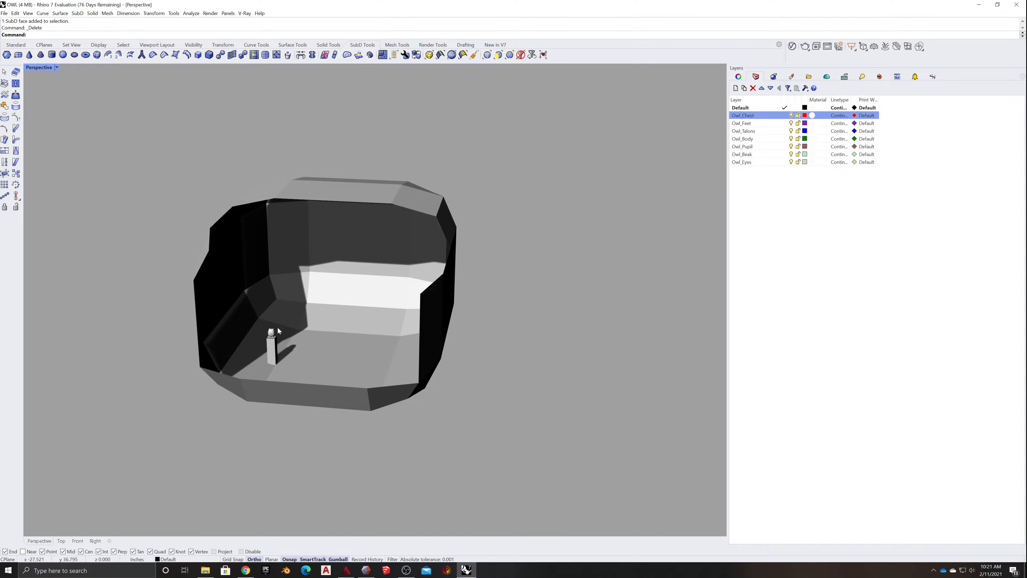
scroll(299, 348, up, 5)
scroll(312, 358, down, 8)
right_drag(244, 355, 297, 345)
scroll(285, 360, up, 3)
key(Tab)
scroll(297, 343, up, 3)
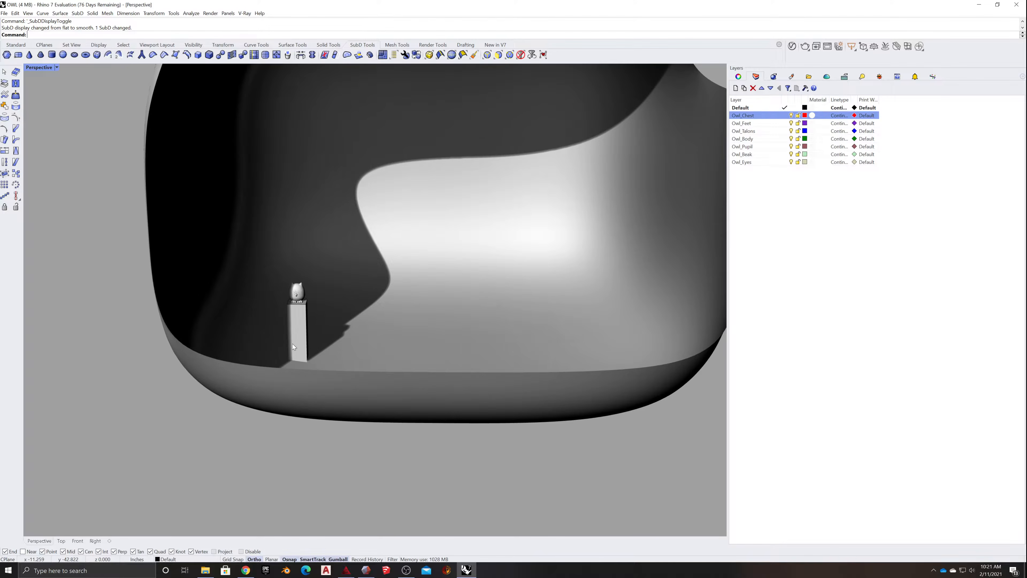
key(Tab)
right_drag(384, 336, 350, 356)
scroll(350, 355, down, 7)
key(Tab)
key(Tab)
key(Tab)
key(Tab)
key(Tab)
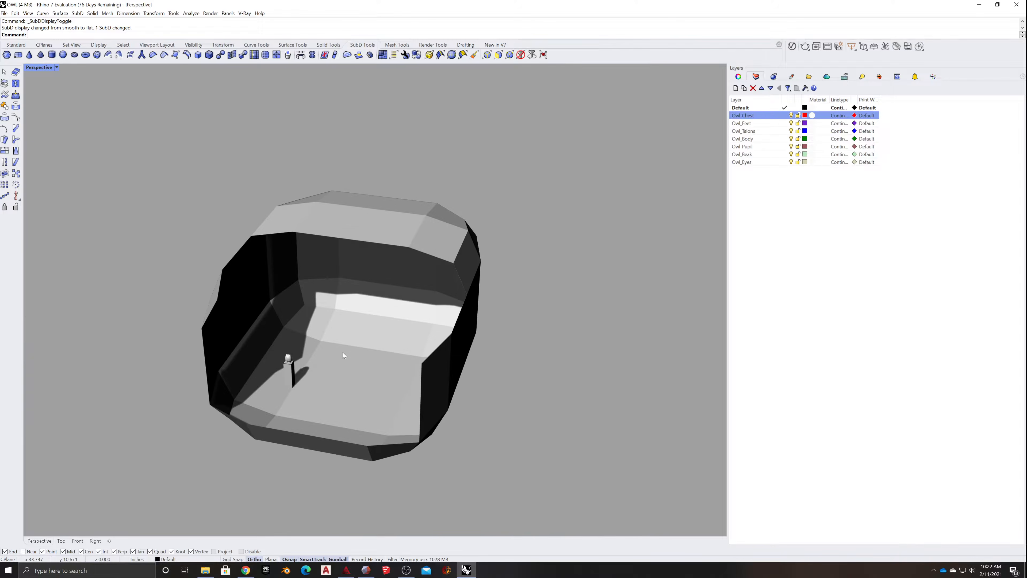
key(Tab)
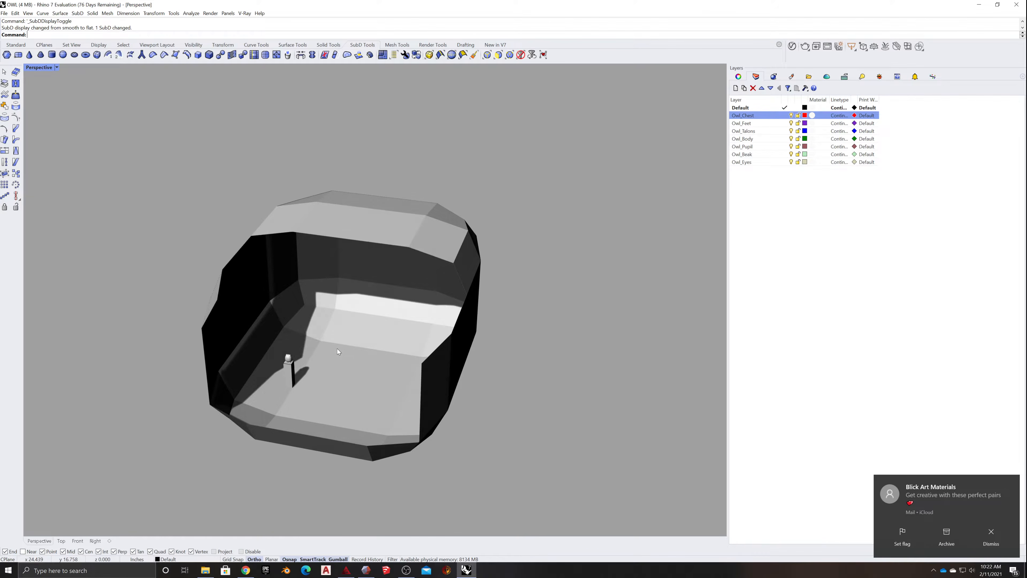
key(Tab)
key(Tab)
key(Tab)
key(Tab)
- Delete the next row of roof faces running across the SubD shell, including the faces at both ends
right_drag(326, 322, 420, 284)
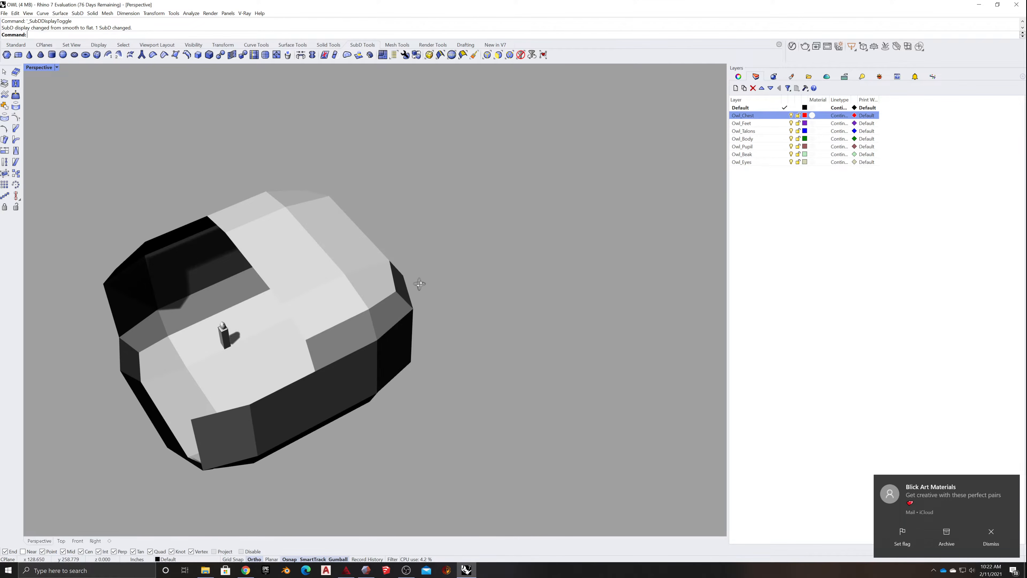
ctrl+shift+click(276, 263)
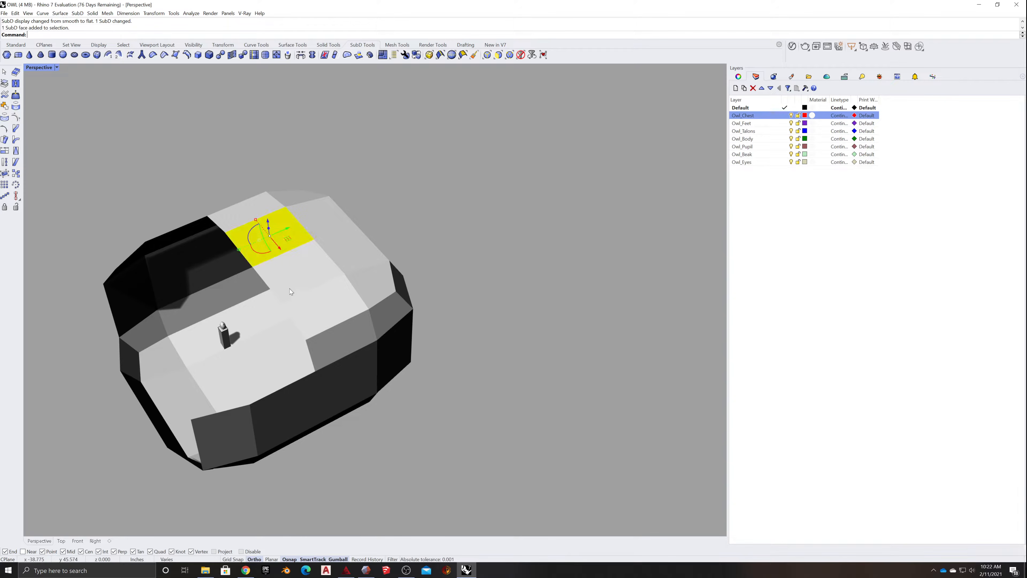
ctrl+shift+click(315, 303)
ctrl+shift+click(246, 212)
ctrl+shift+click(330, 348)
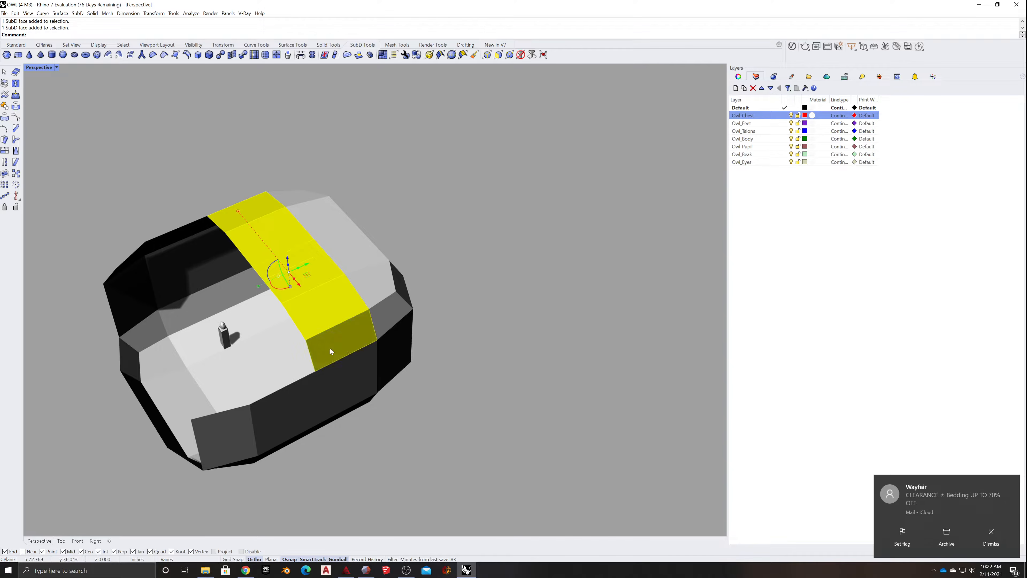
key(Delete)
- Delete the last strip of overhanging roof faces along the back wall of the SubD shell
right_drag(270, 319, 290, 319)
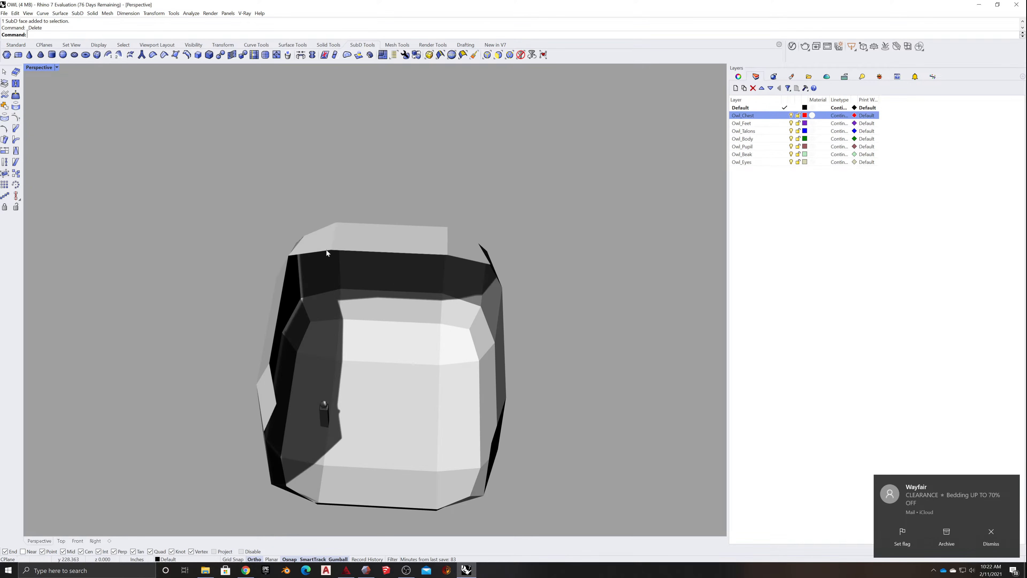
ctrl+shift+click(320, 244)
ctrl+shift+click(368, 243)
ctrl+shift+click(468, 245)
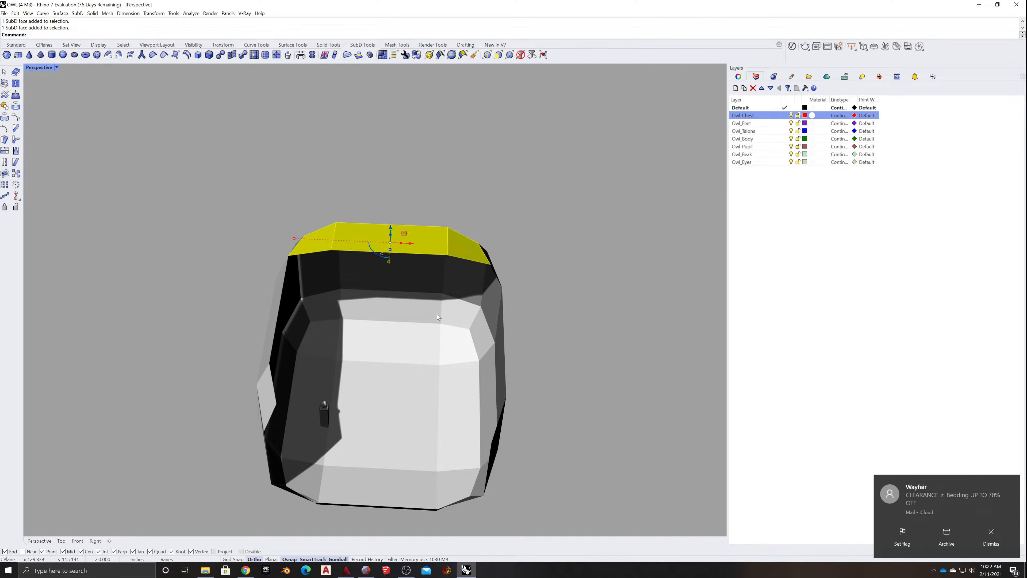
key(Delete)
- Move the owl and pedestal together sideways toward the middle of the backdrop floor and deselect them
right_drag(407, 318, 380, 351)
scroll(383, 355, up, 5)
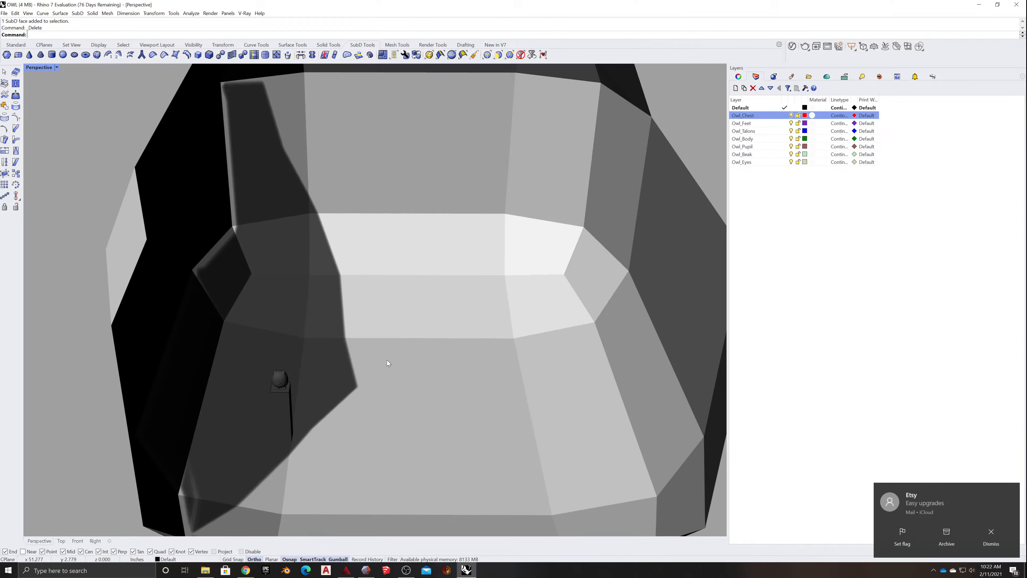
scroll(289, 372, down, 5)
drag(205, 441, 362, 373)
click(433, 428)
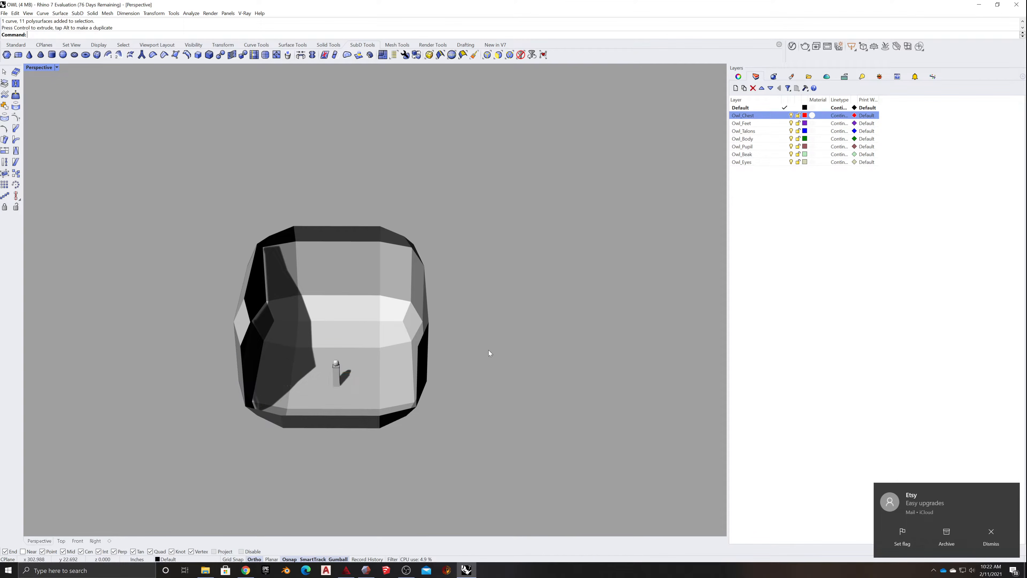
- Delete the row of faces forming the raised lip along the front edge of the backdrop floor
scroll(488, 351, down, 3)
scroll(440, 382, up, 8)
scroll(405, 375, down, 3)
right_drag(380, 368, 343, 399)
ctrl+shift+click(250, 399)
ctrl+shift+click(323, 399)
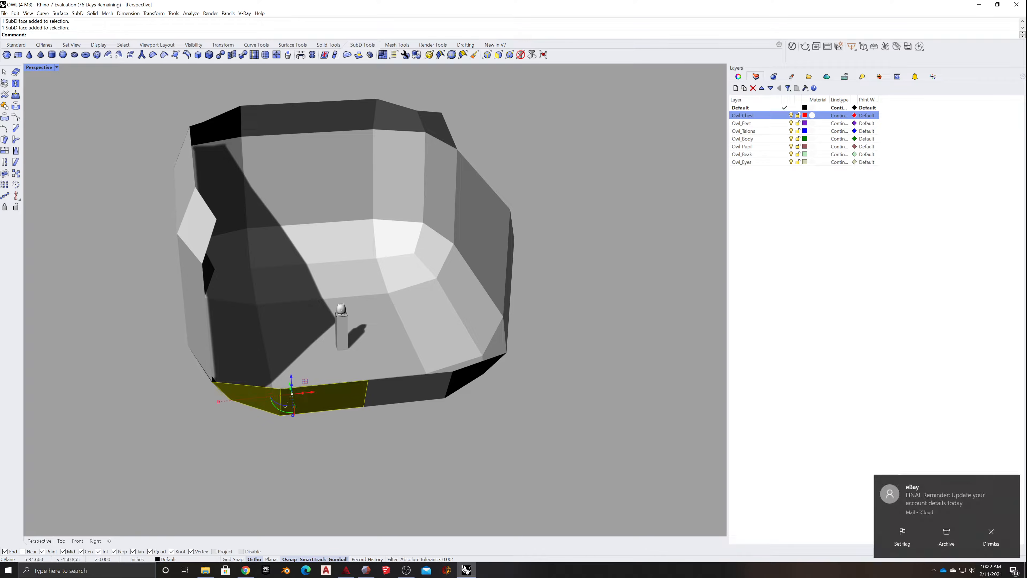
ctrl+shift+click(434, 381)
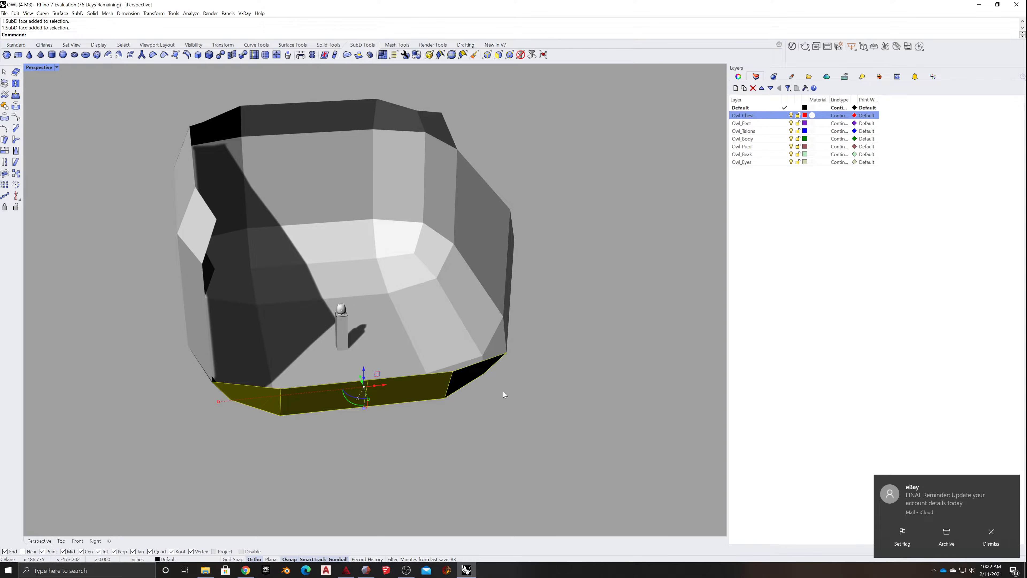
key(Delete)
- Return the backdrop to smooth display and inspect the owl and pedestal against it from close up and from above
mouse_move(504, 391)
right_down()
mouse_move(503, 377)
mouse_move(514, 387)
right_up()
scroll(347, 318, up, 5)
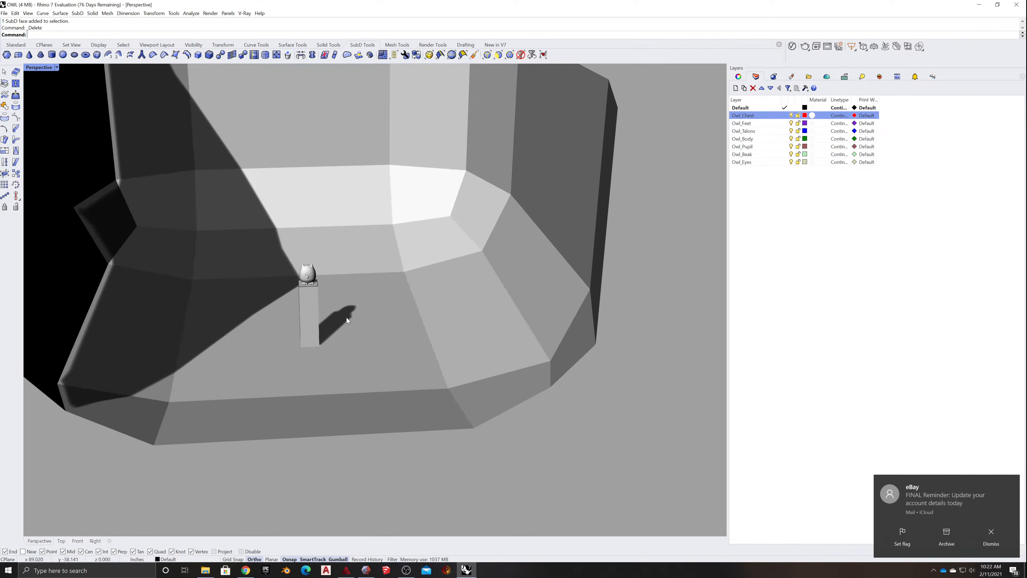
key(Tab)
scroll(368, 328, up, 5)
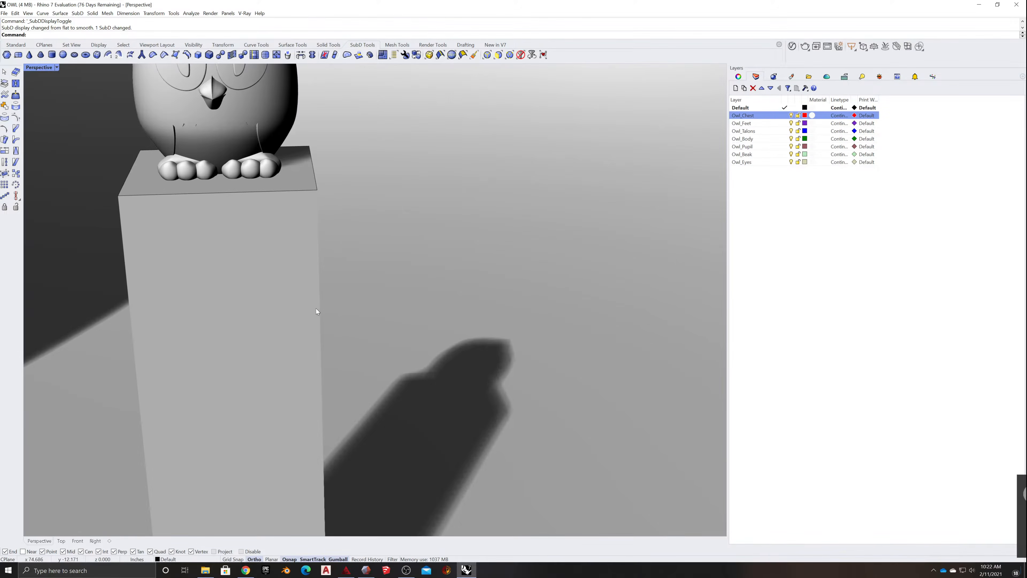
shift+right_drag(373, 348, 415, 344)
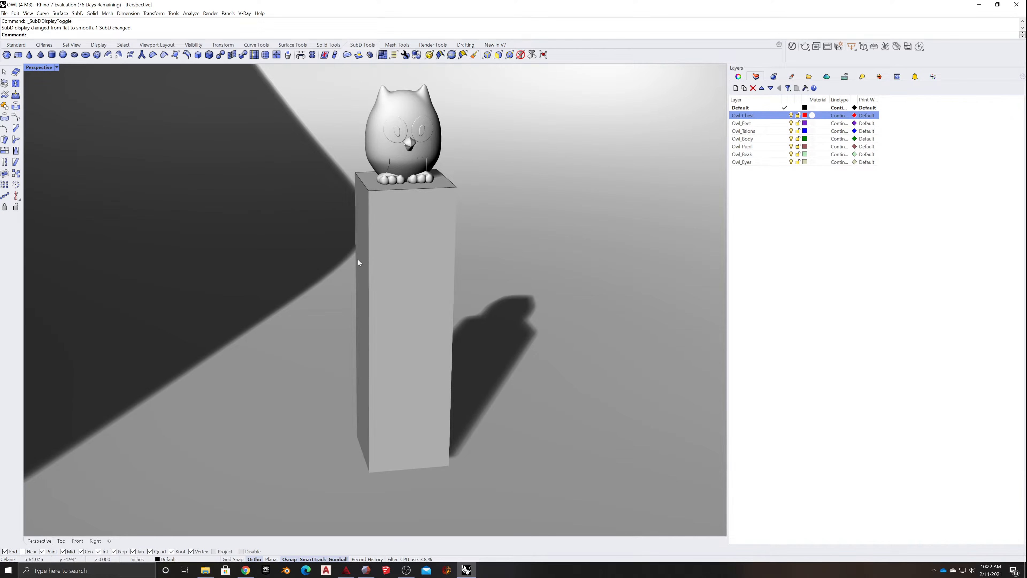
scroll(358, 259, down, 10)
right_drag(374, 223, 468, 287)
scroll(356, 318, up, 10)
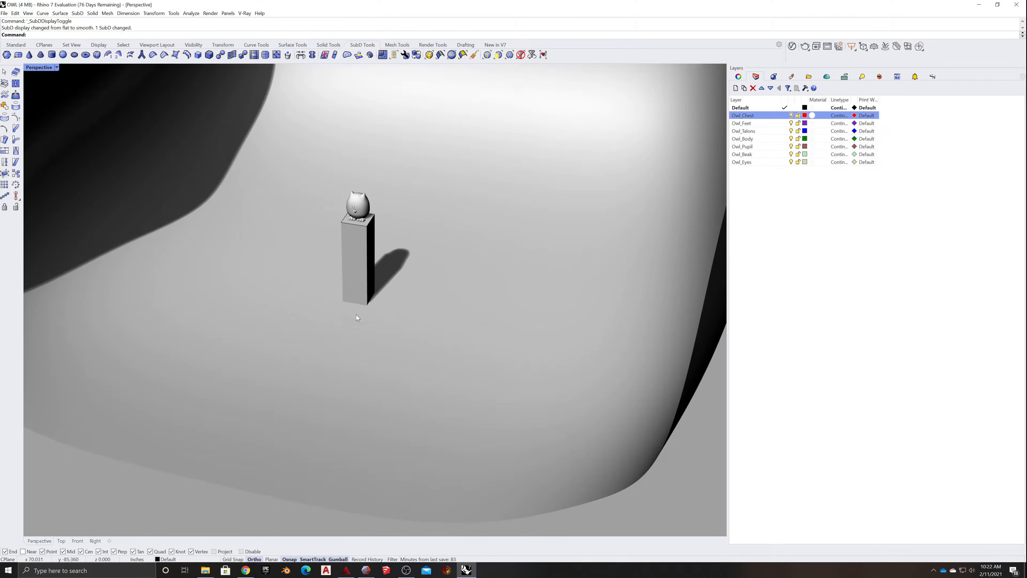
scroll(458, 308, down, 8)
right_drag(548, 276, 510, 273)
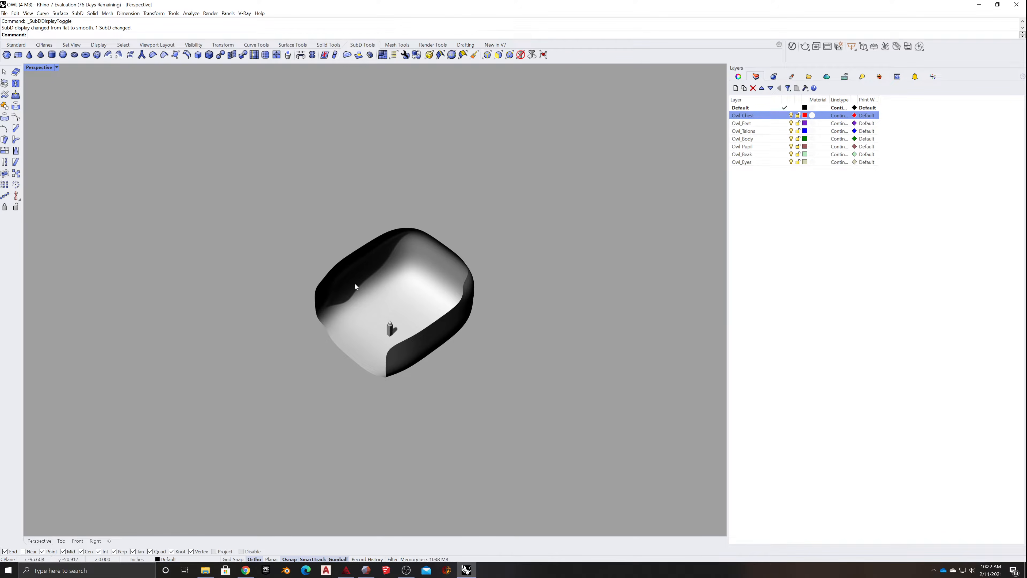
- Select the SubD backdrop and add a new layer named Backdrop
click(431, 272)
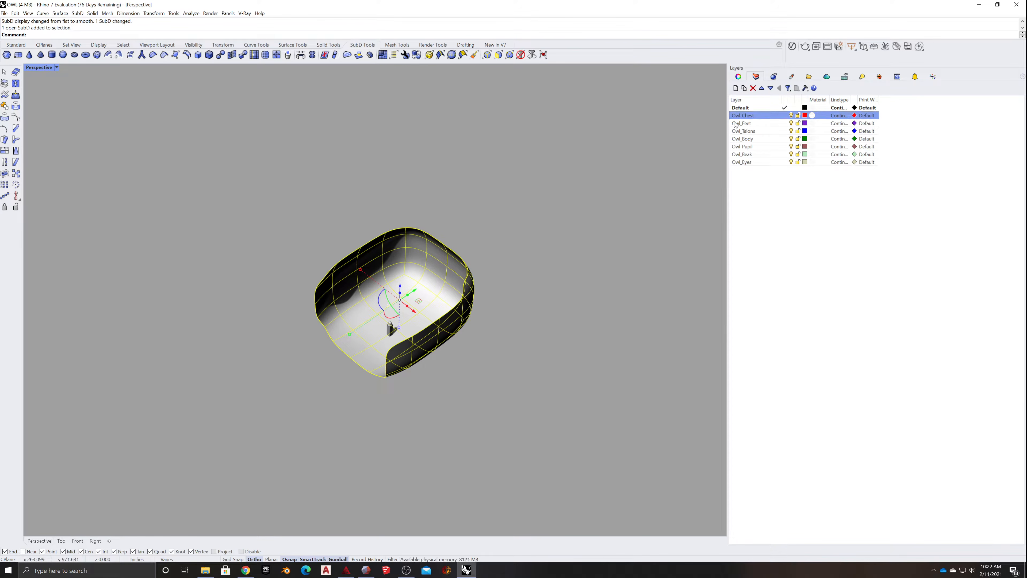
click(735, 88)
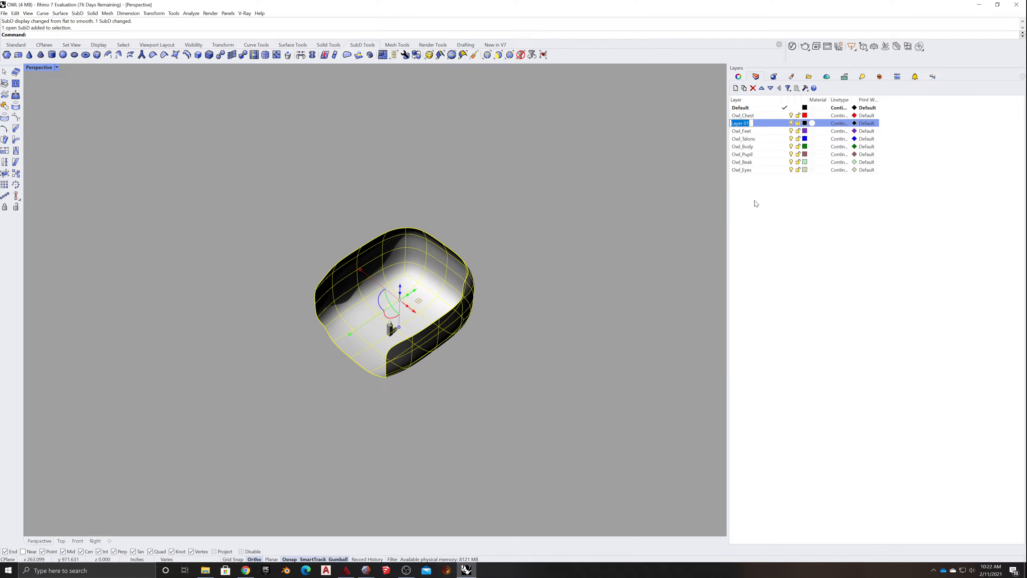
text(Backdrop)
key(Return)
drag(741, 119, 749, 189)
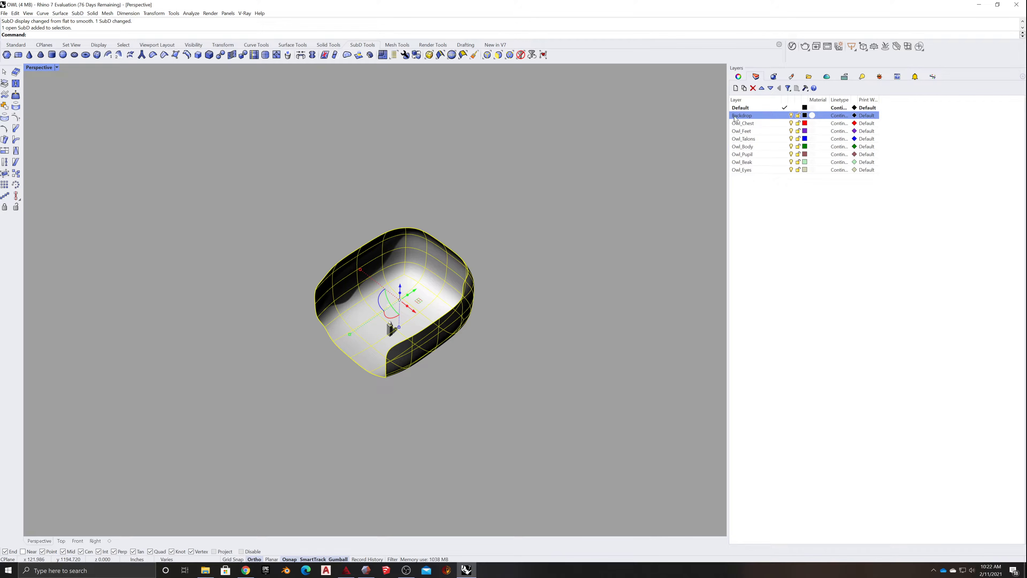
- Add a second new layer named Ped and set its layer colour to bright green
click(735, 88)
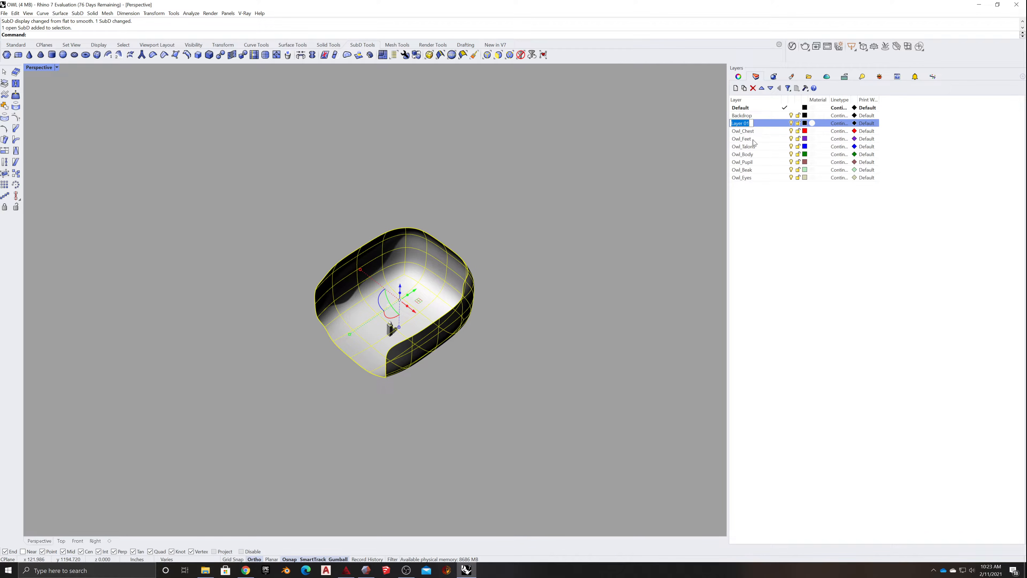
text(Pedisto)
key(BackSpace)
key(BackSpace)
click(758, 126)
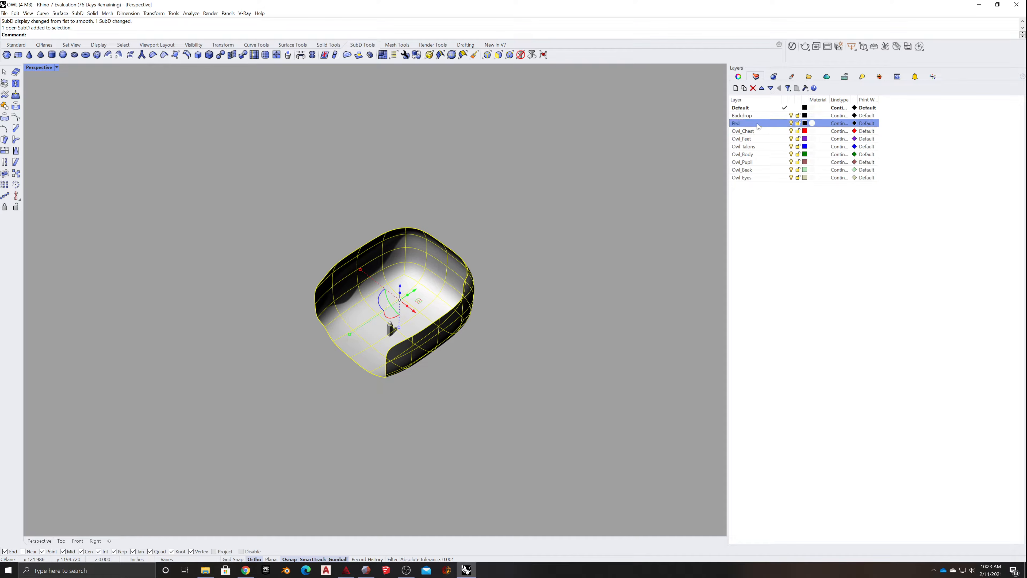
click(805, 123)
click(909, 237)
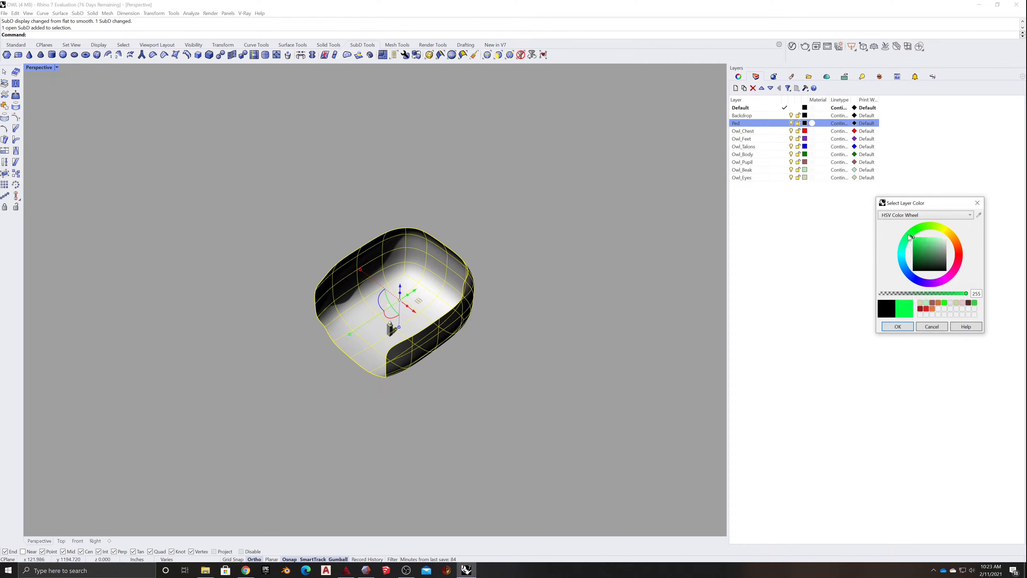
click(898, 326)
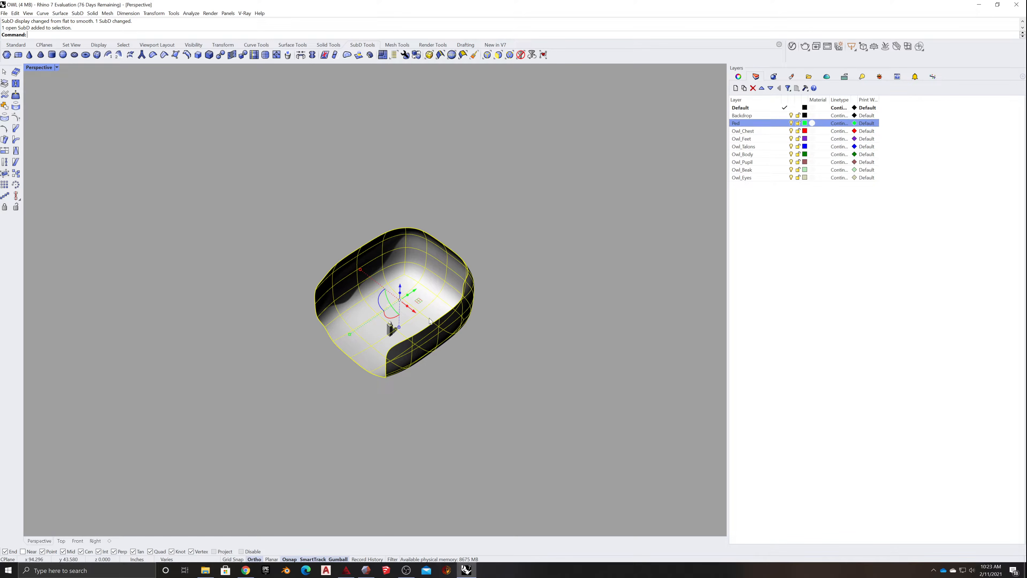
- Deselect the backdrop, select the pedestal and assign it to the Ped layer
click(273, 296)
scroll(366, 339, up, 10)
click(492, 297)
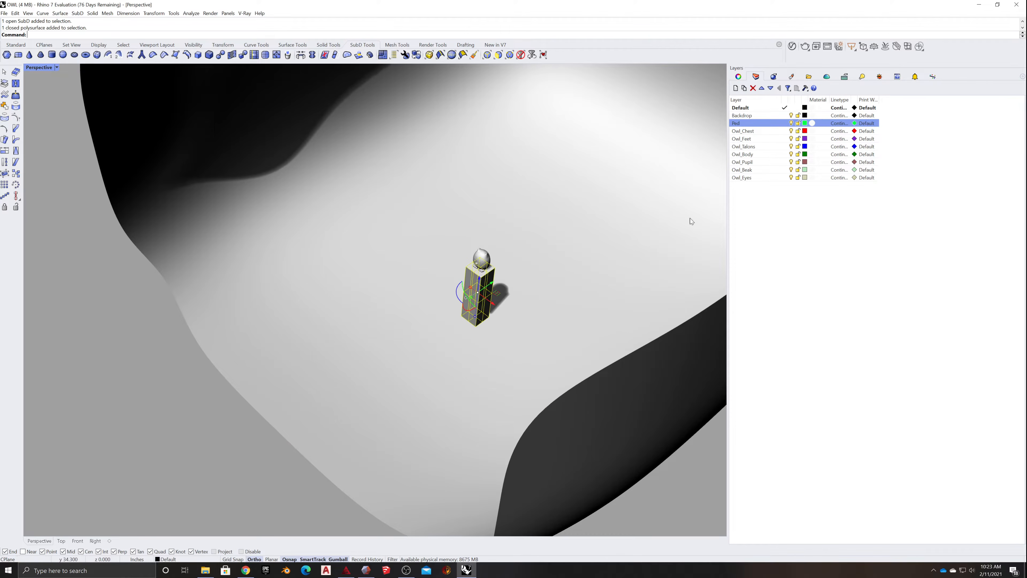
right_click(755, 123)
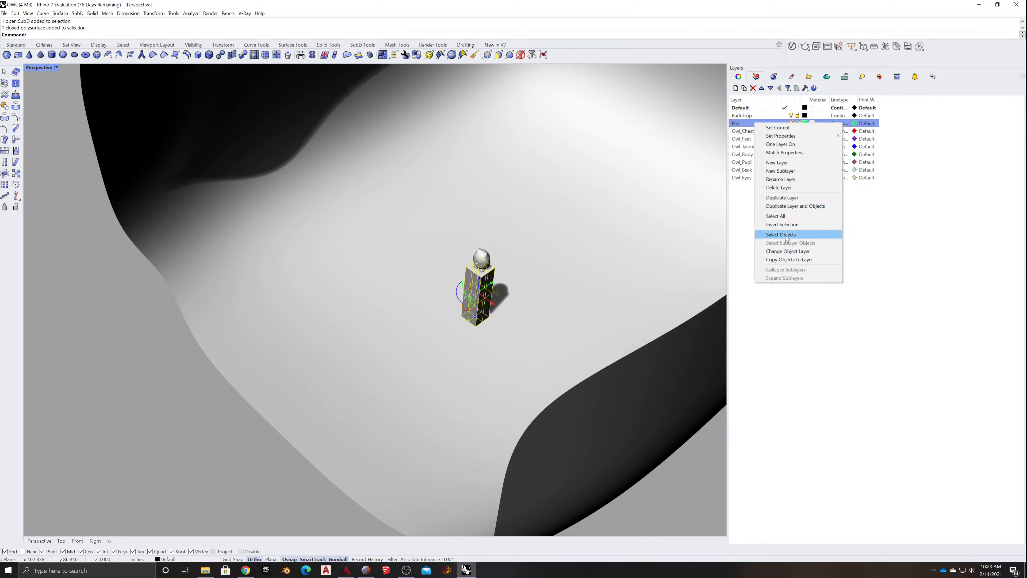
click(792, 251)
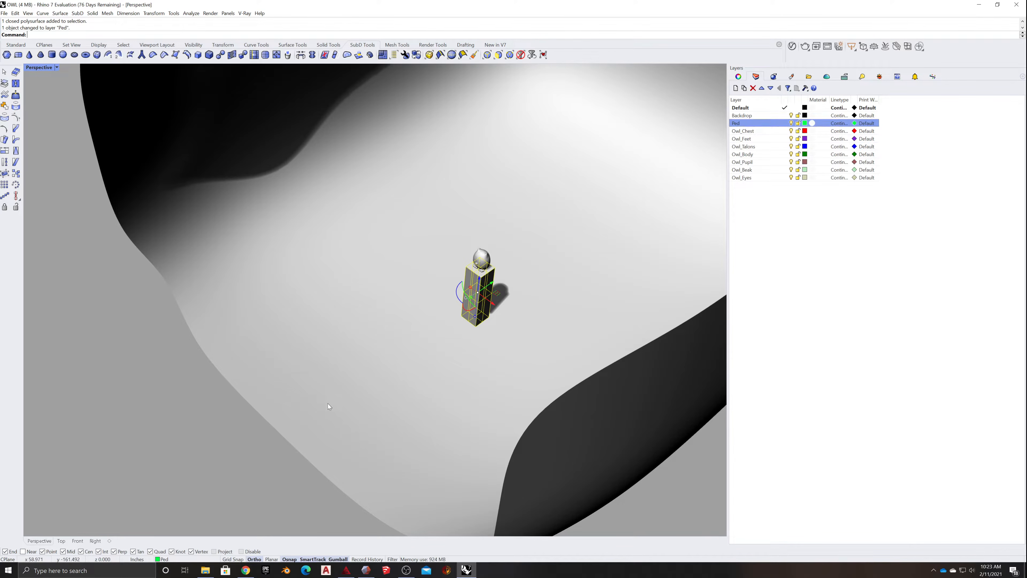
- Select the SubD backdrop and assign it to the Backdrop layer
click(345, 382)
right_click(751, 115)
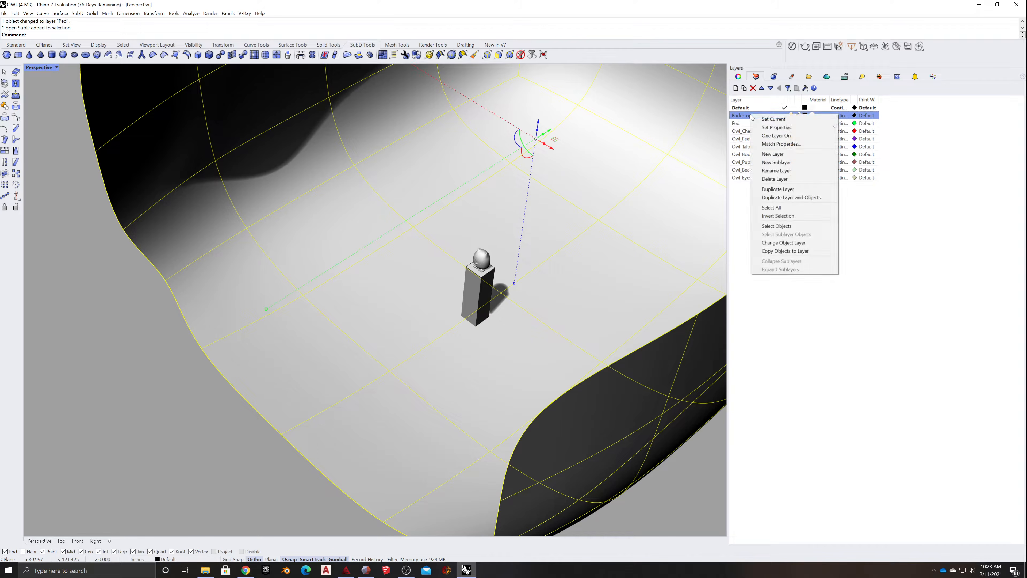
click(773, 243)
- Set the Backdrop layer's colour to a muted slate blue
click(805, 116)
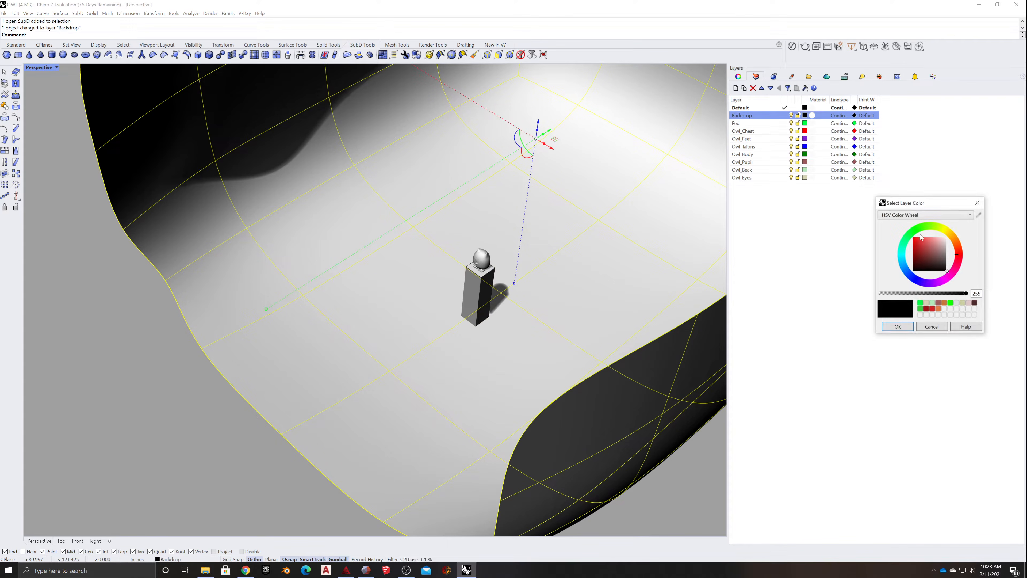
click(920, 229)
drag(928, 259, 933, 253)
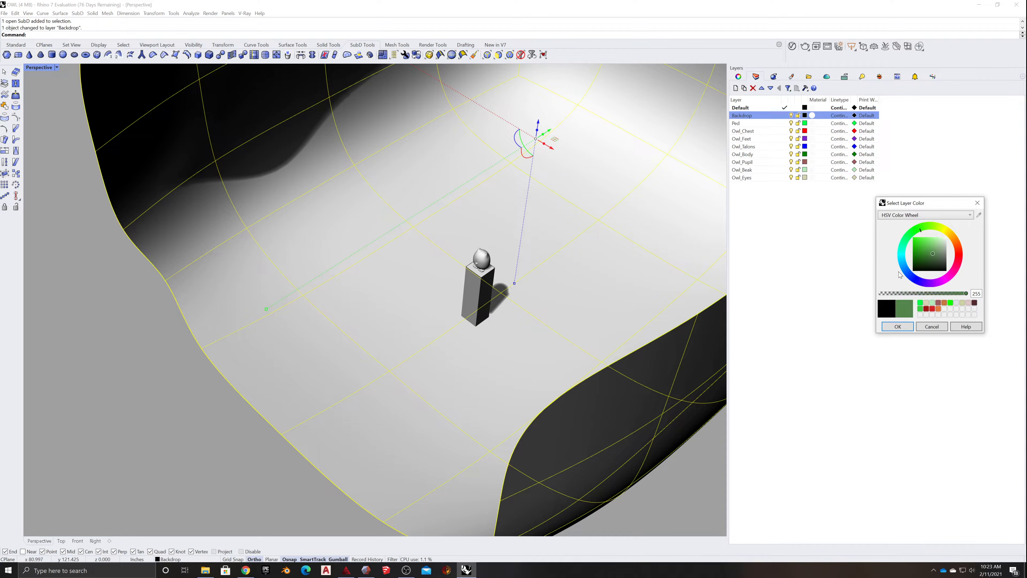
click(904, 266)
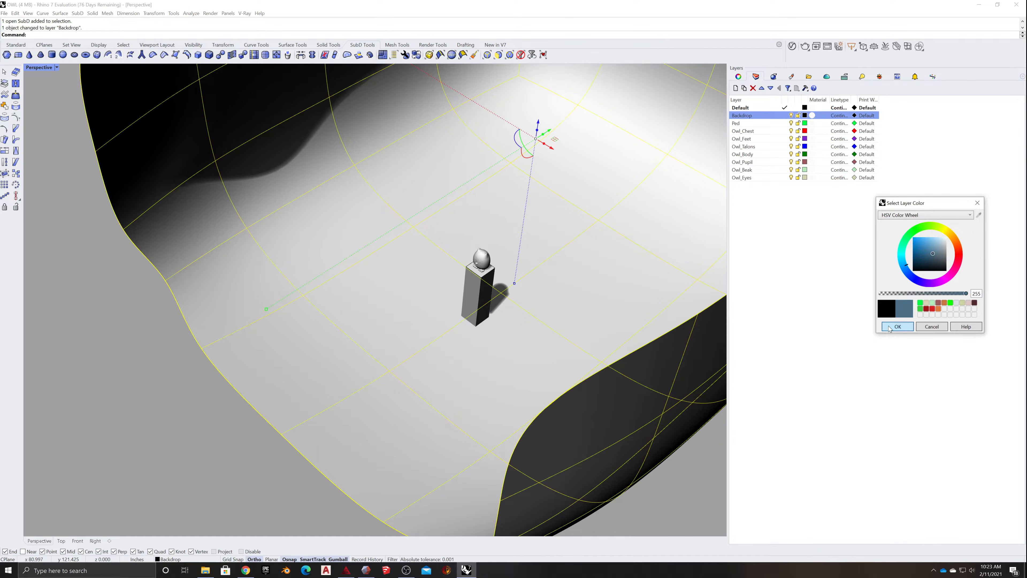
click(898, 327)
- Set the Perspective viewport to Shaded display and inspect the layer colours on the owl, pedestal and backdrop
click(57, 67)
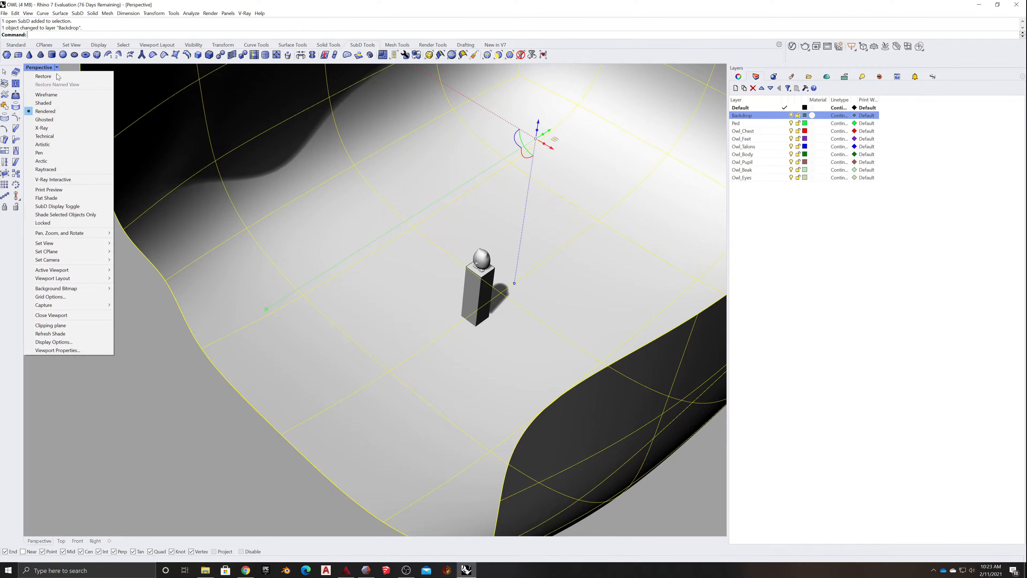
click(44, 103)
scroll(171, 343, down, 8)
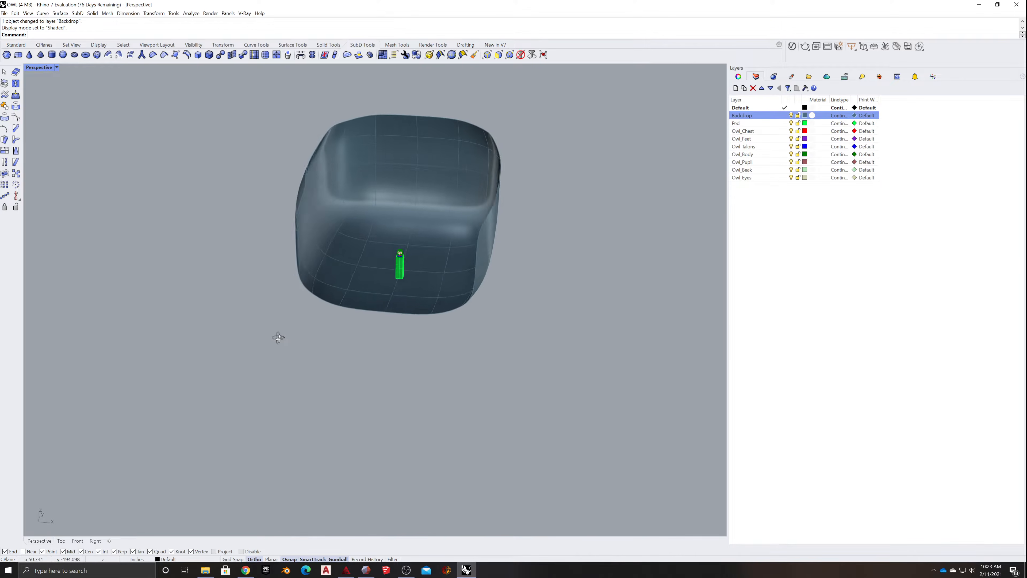
scroll(344, 316, up, 10)
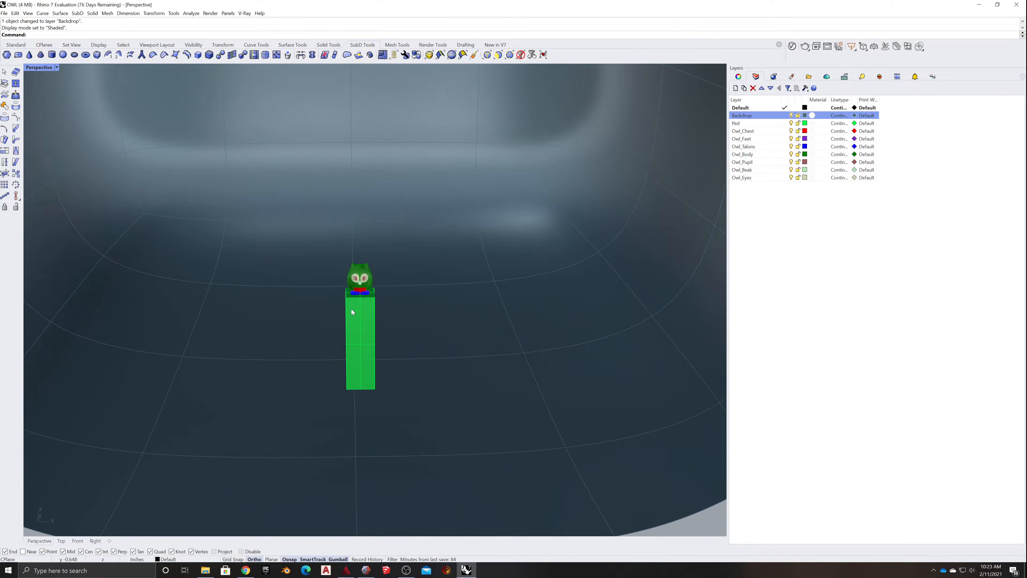
scroll(354, 306, up, 6)
right_drag(389, 310, 432, 316)
scroll(436, 315, down, 14)
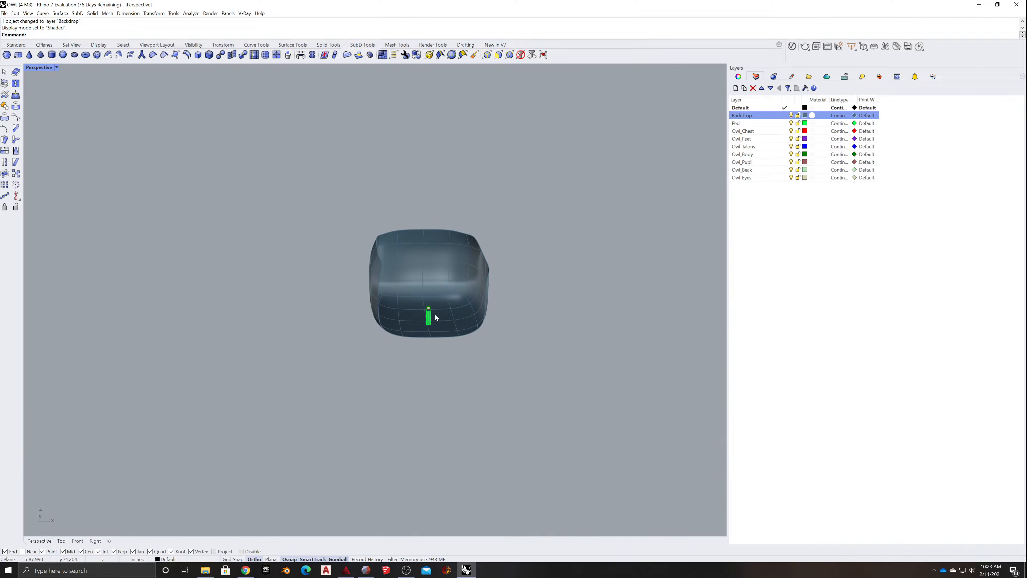
scroll(475, 335, up, 4)
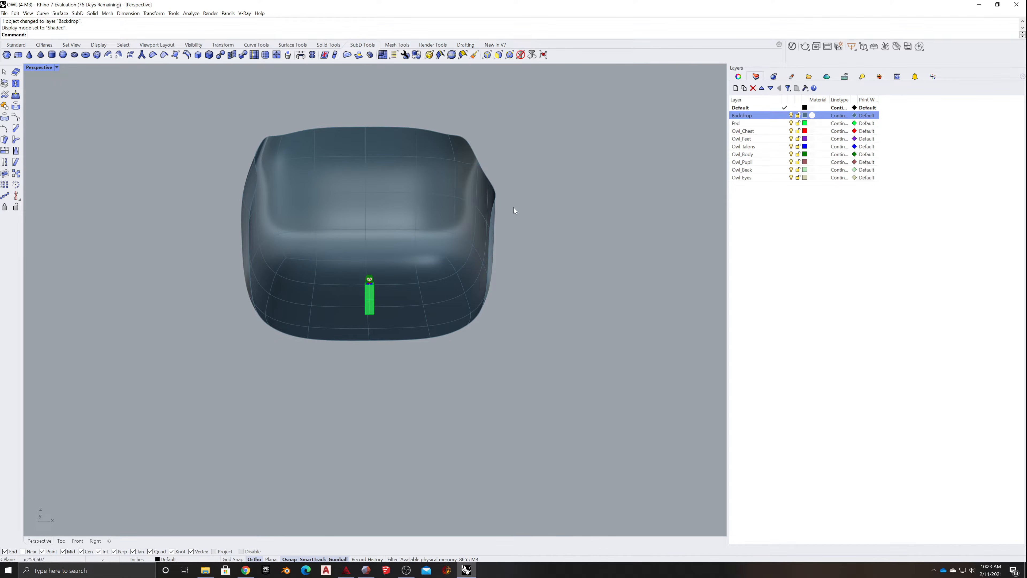
- Open the object properties and check the names assigned to the backdrop and the pedestal
click(418, 200)
click(506, 209)
click(490, 209)
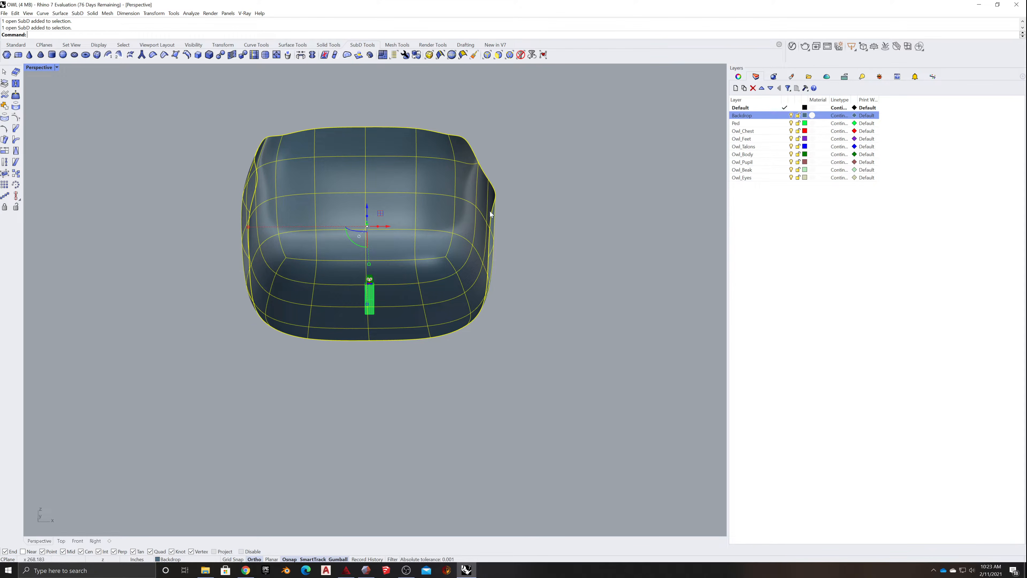
click(540, 286)
scroll(434, 286, up, 6)
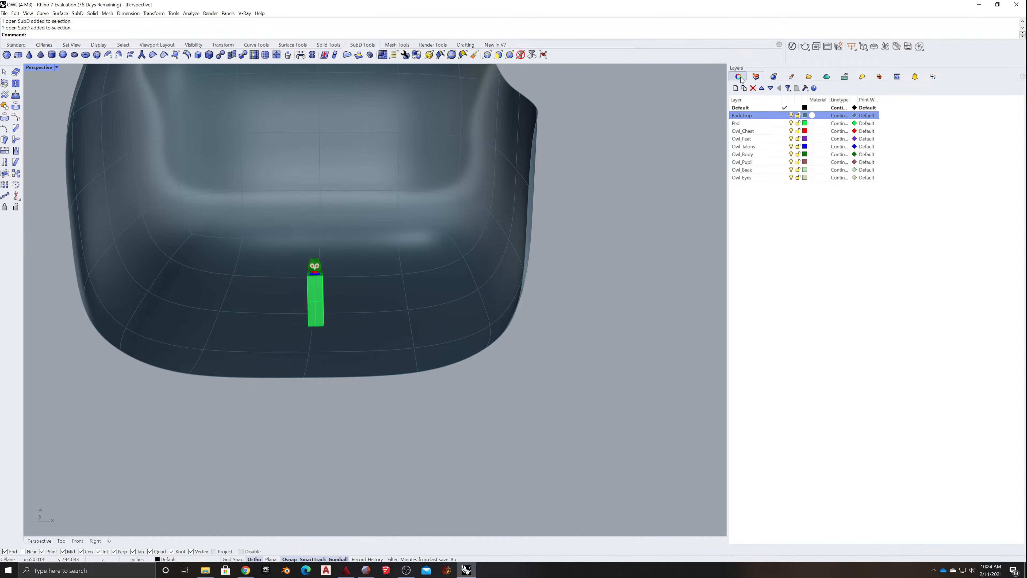
click(738, 76)
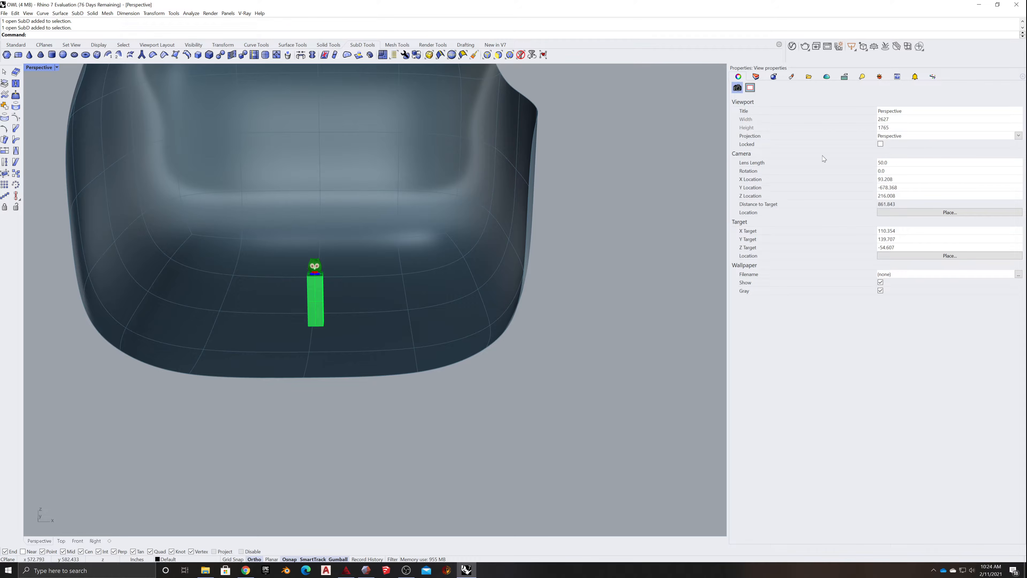
click(510, 153)
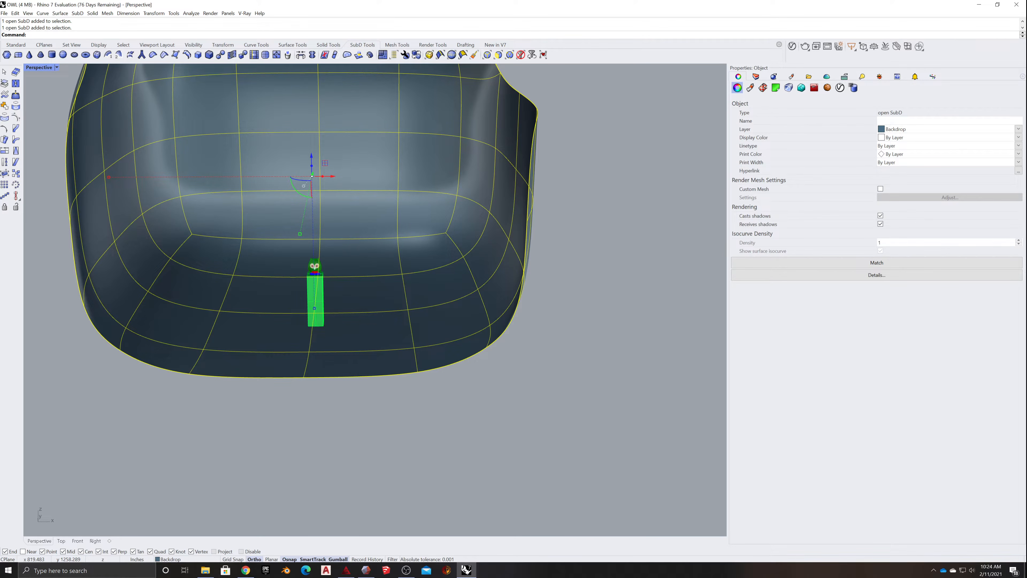
key(BackSpace)
key(BackSpace)
click(319, 294)
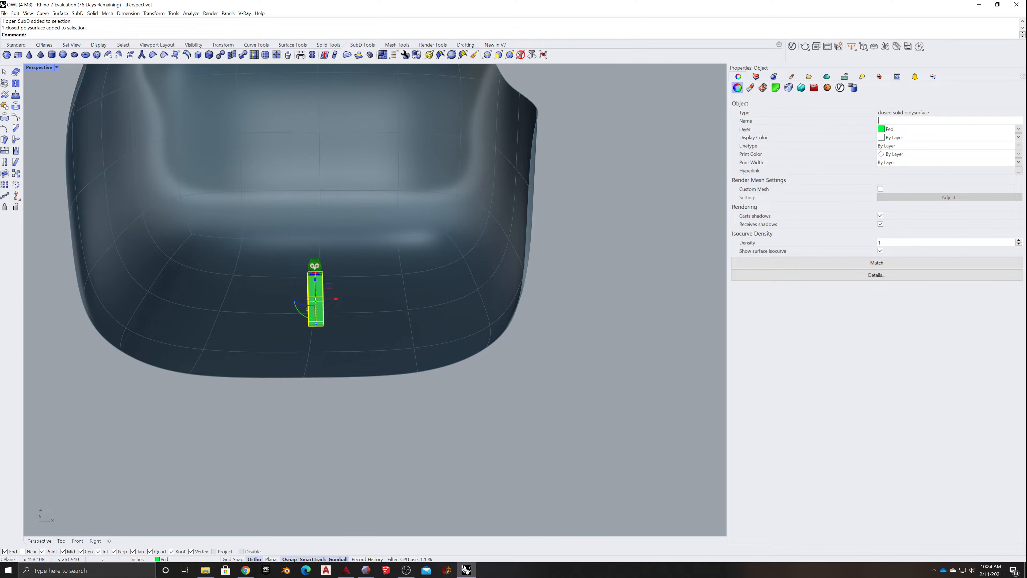
click(557, 280)
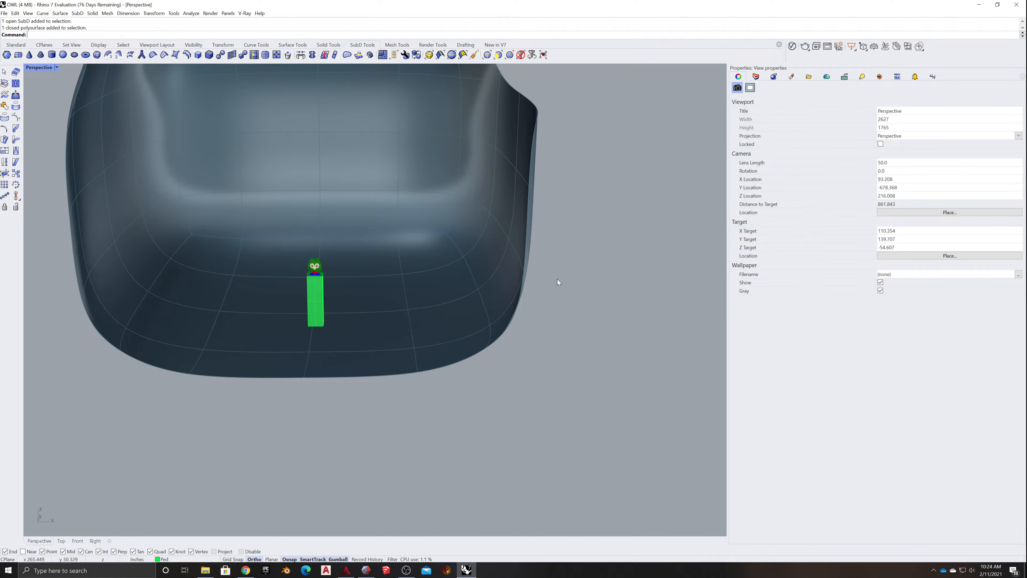
- Check the object names and layers of the owl's body and one eye in the object properties
scroll(298, 284, up, 5)
scroll(331, 259, up, 15)
scroll(332, 261, down, 10)
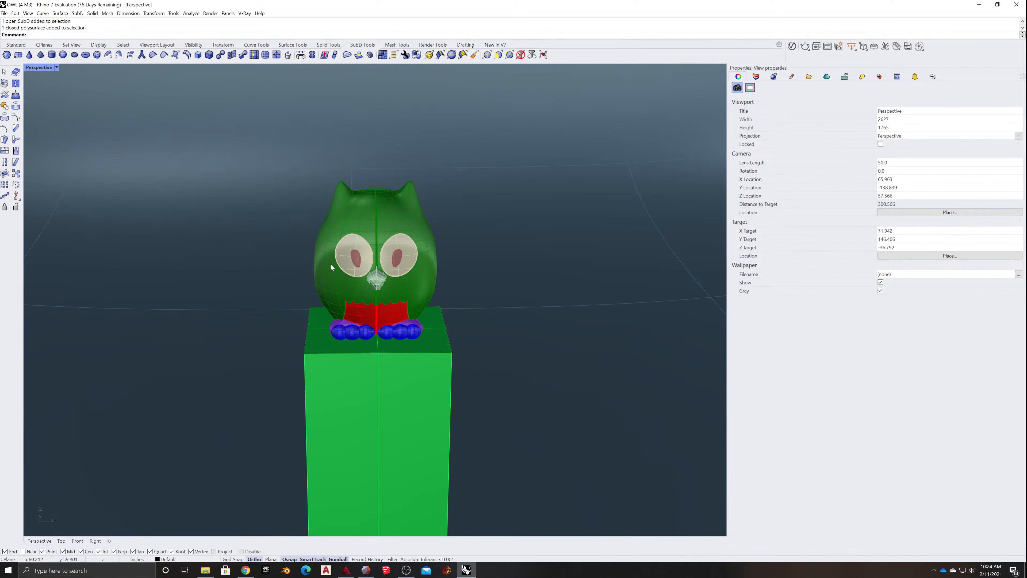
click(406, 223)
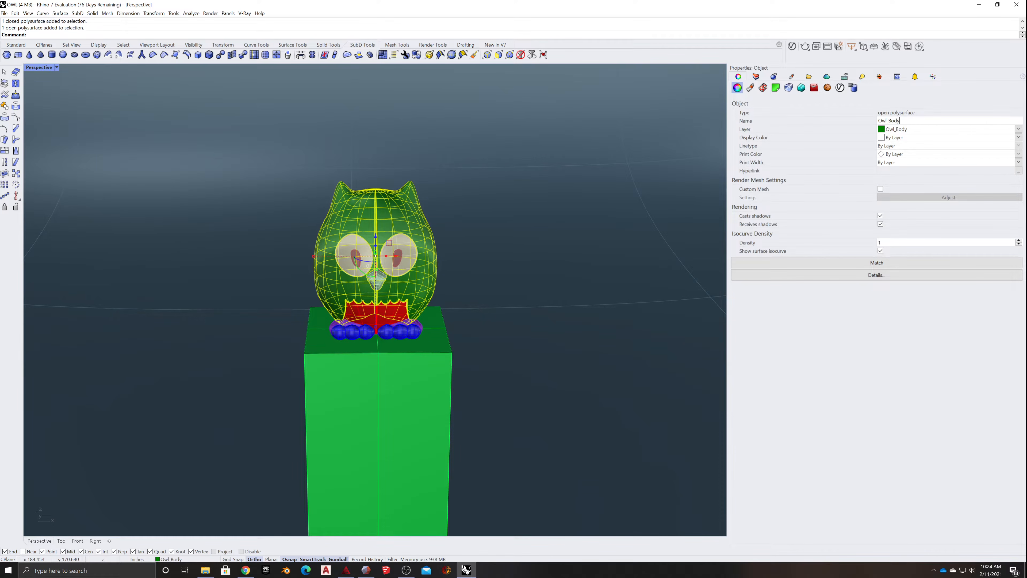
click(407, 243)
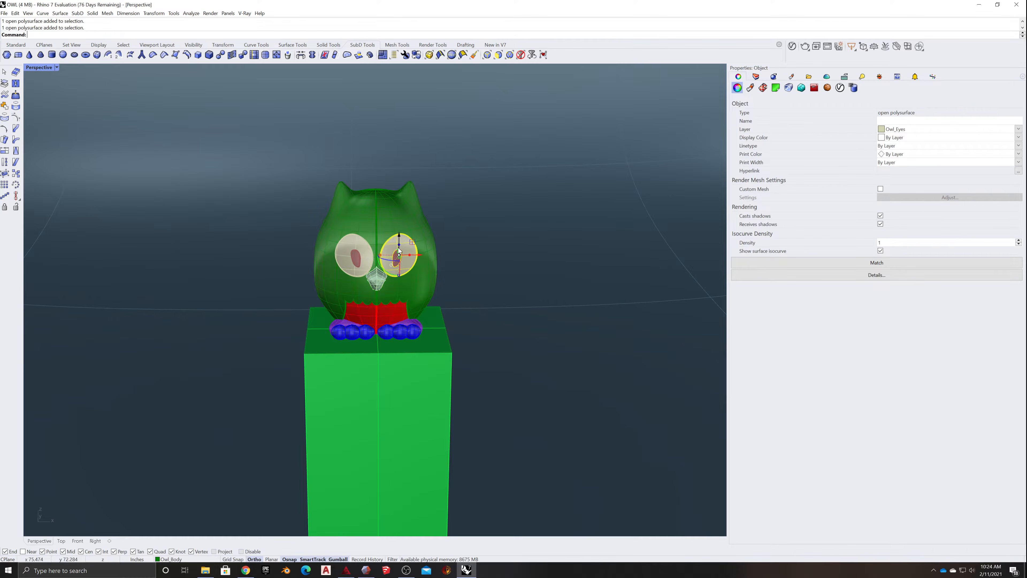
scroll(393, 245, up, 10)
scroll(395, 247, down, 5)
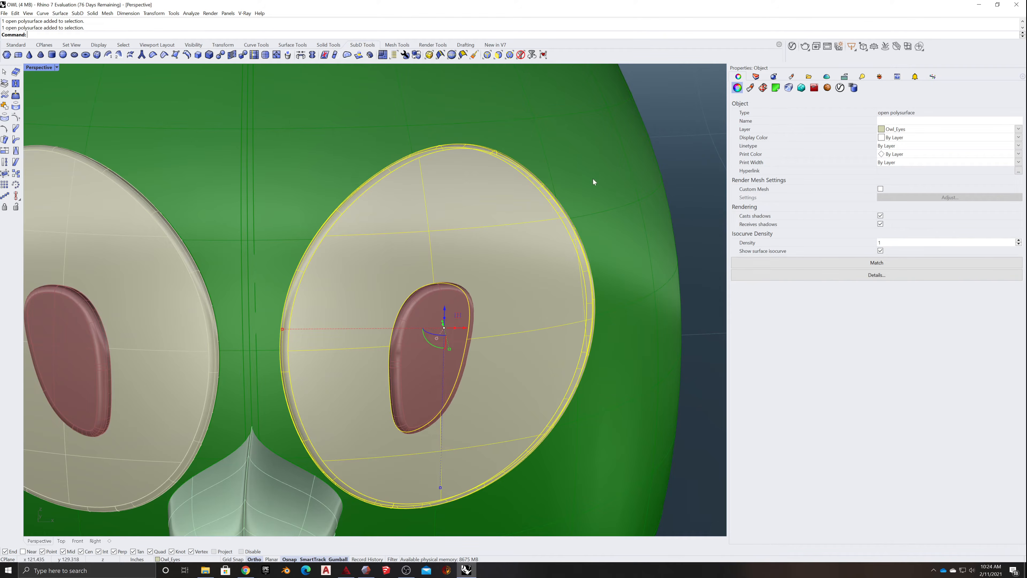
- Deselect the owl's eye and switch to the Standard set of tools
key(Escape)
scroll(569, 176, down, 6)
scroll(570, 179, down, 8)
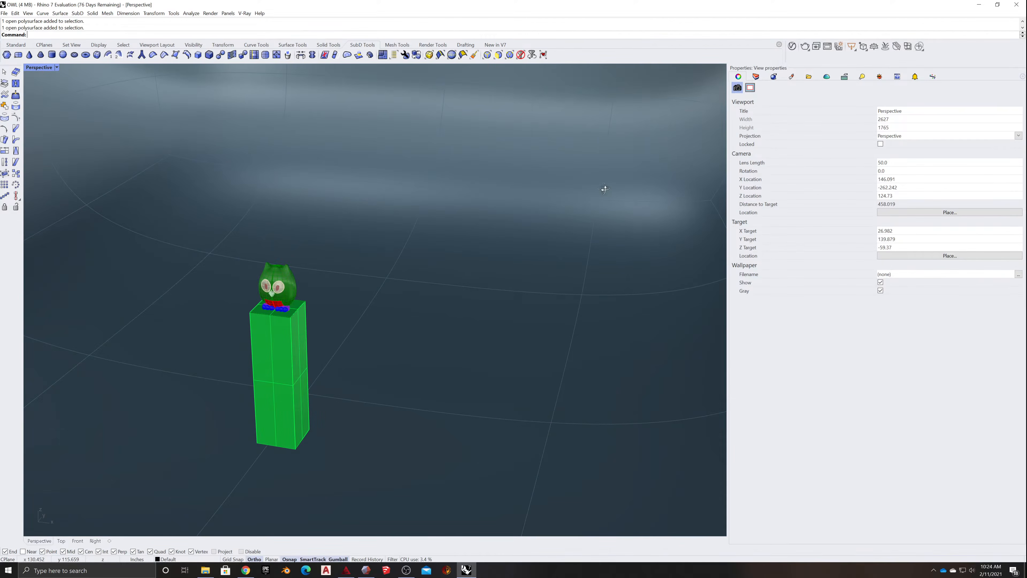
scroll(569, 213, down, 8)
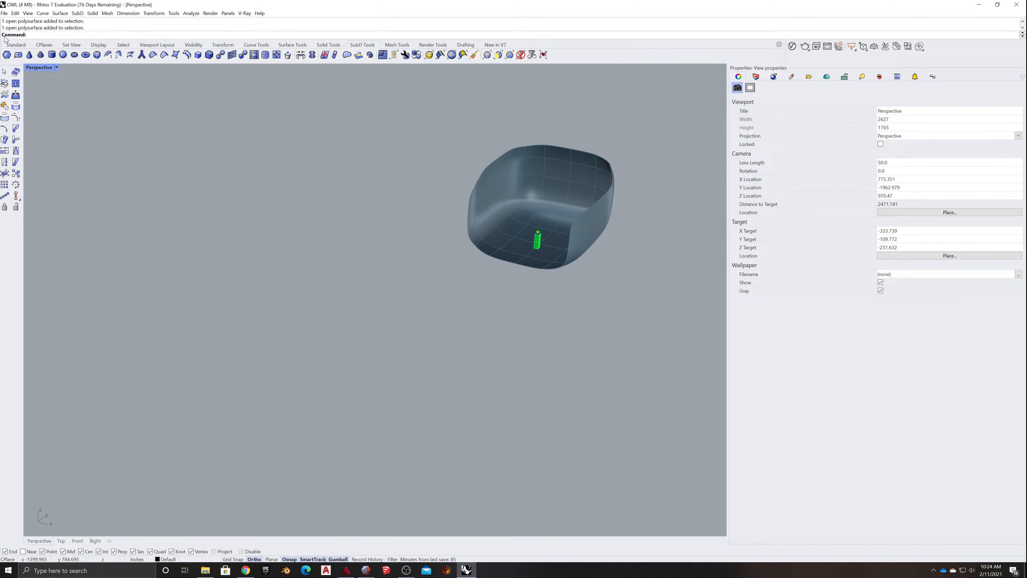
click(12, 45)
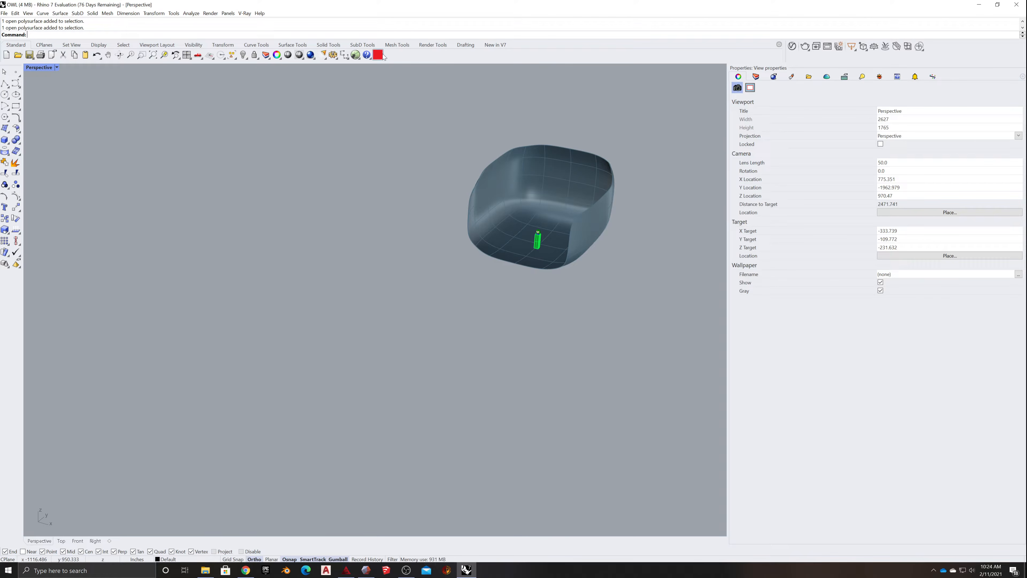
right_click(397, 56)
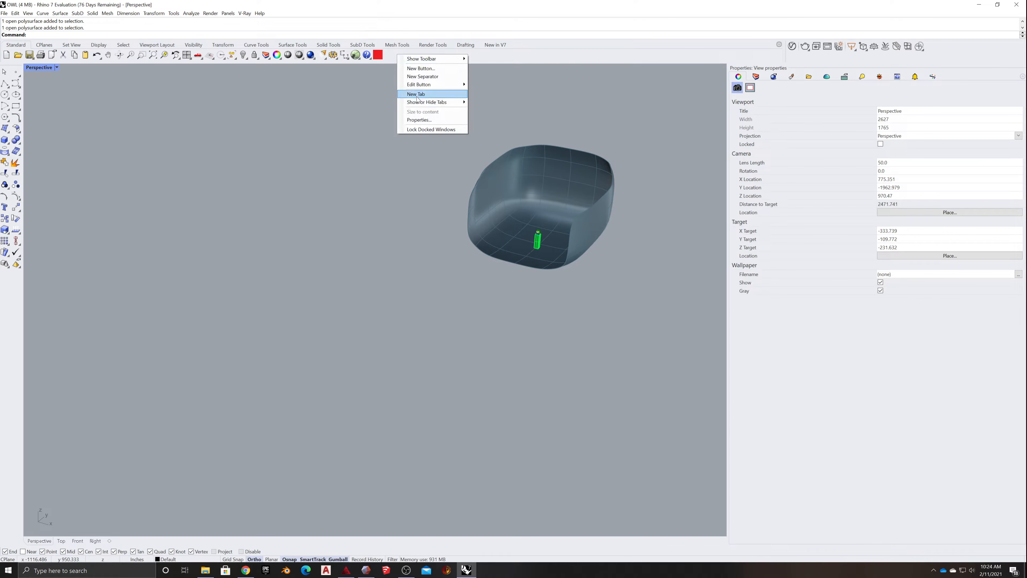
mouse_move(426, 87)
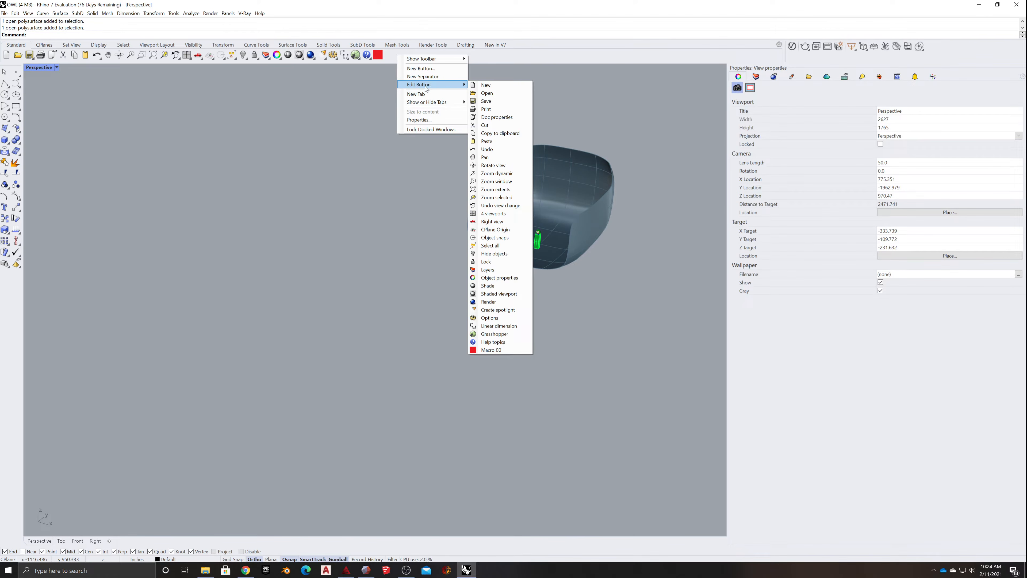
click(418, 70)
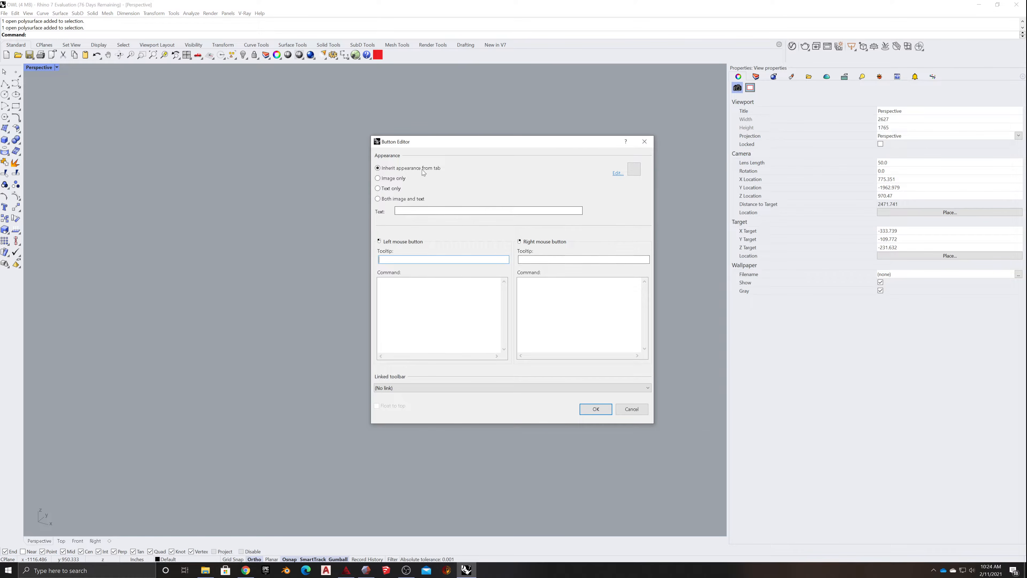
click(637, 408)
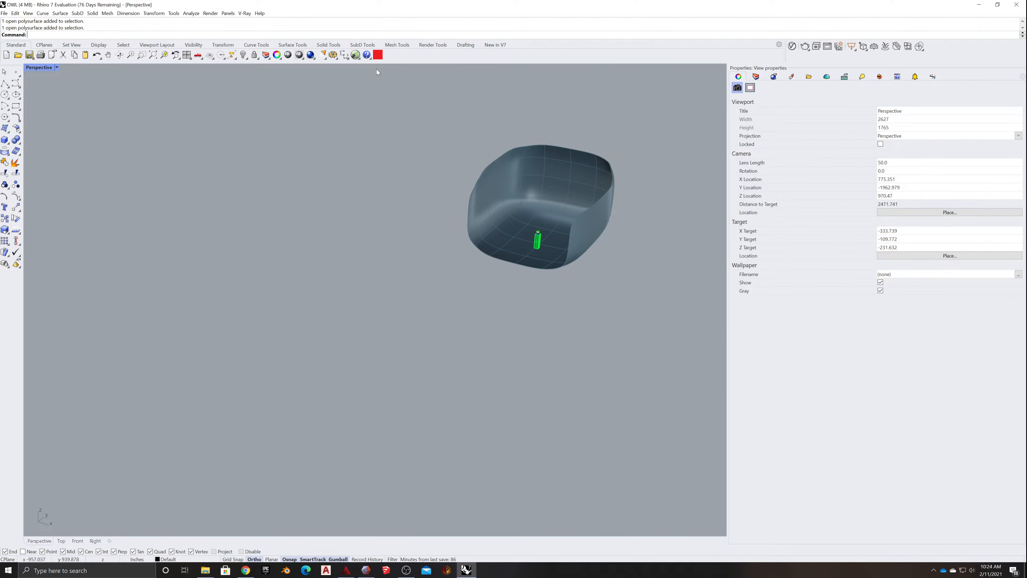
- Run Macro 00 to name every object after its layer, and select the backdrop to check its name
click(378, 55)
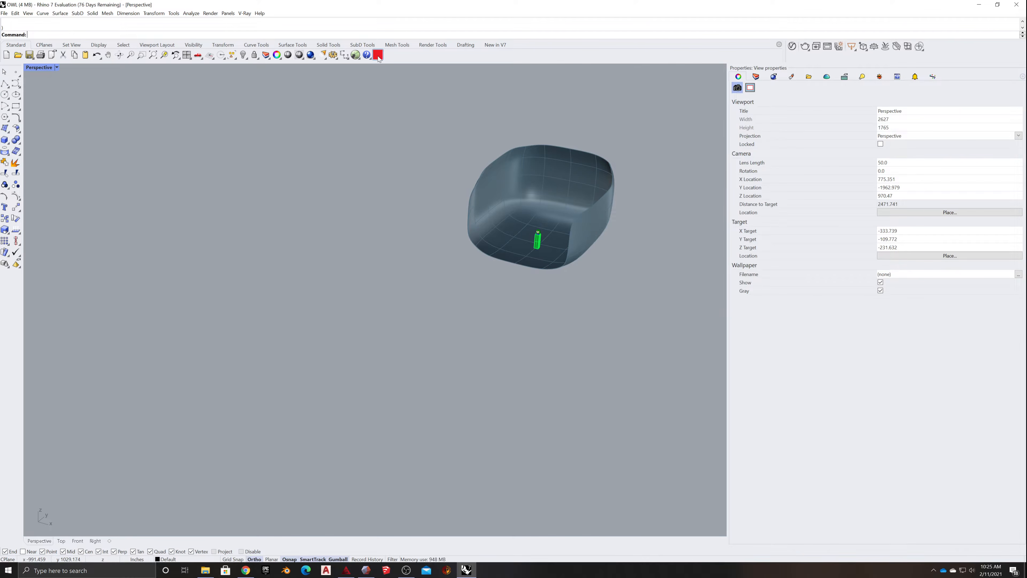
click(554, 159)
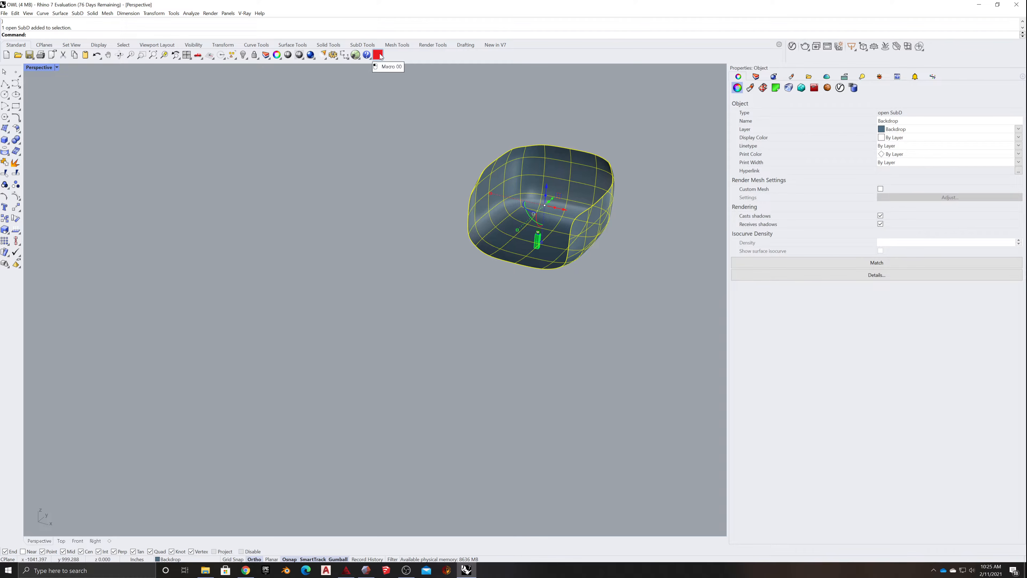
- Open the Macro 00 definition, examine its LayerNameToObject Python script, and close the editor
right_click(399, 53)
mouse_move(429, 83)
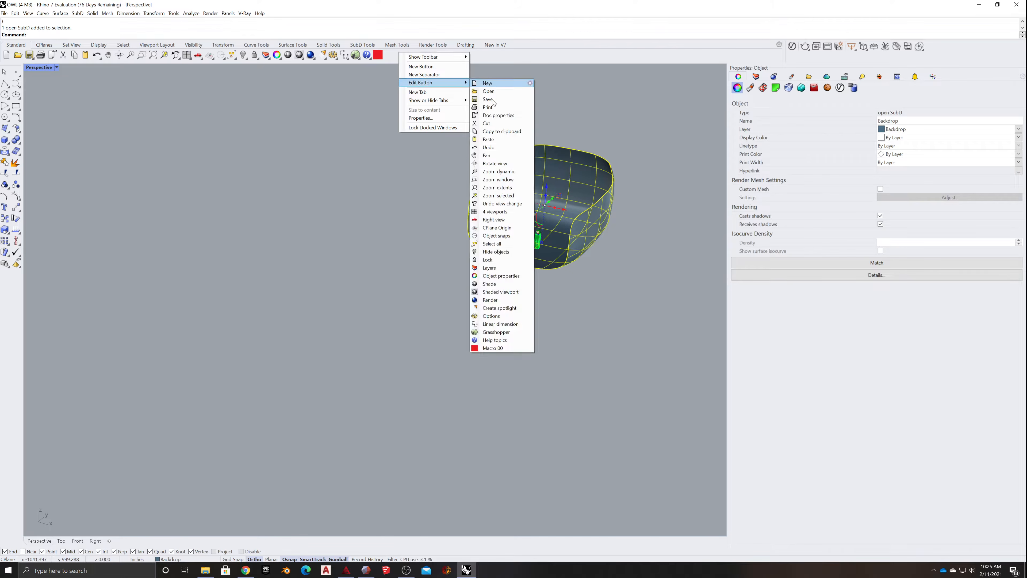
click(491, 348)
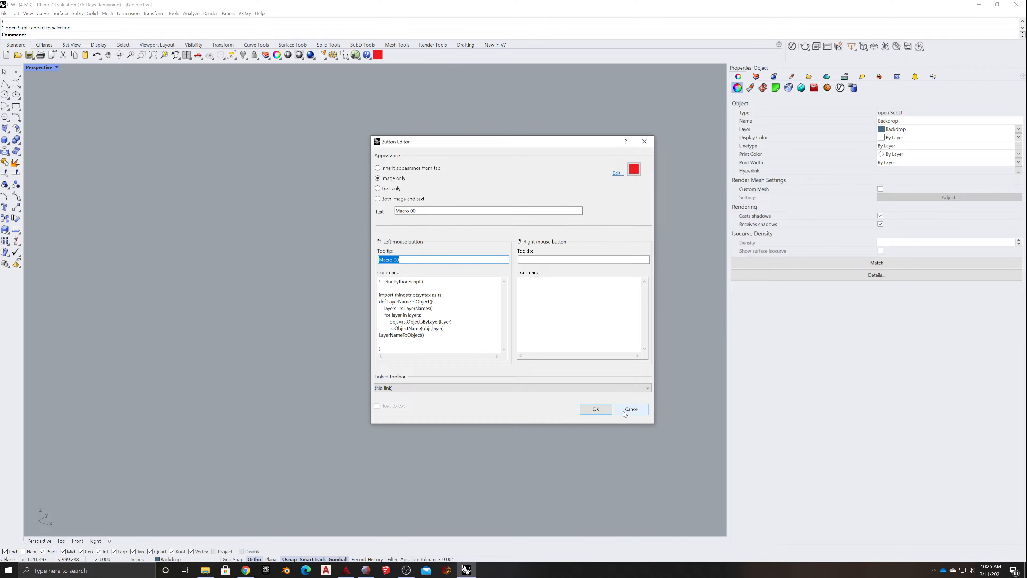
click(595, 409)
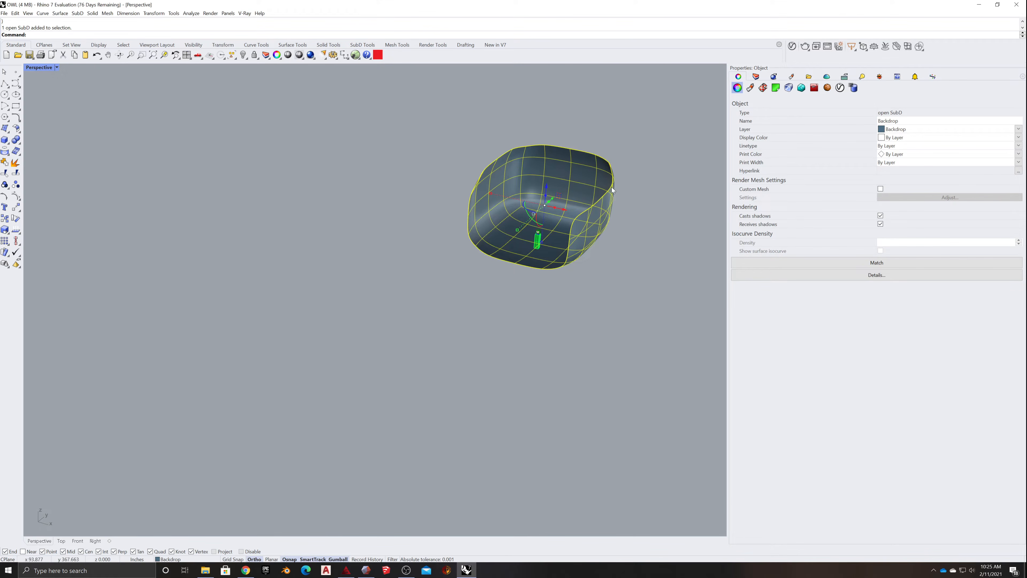
scroll(611, 187, up, 5)
scroll(486, 323, down, 9)
right_drag(590, 284, 511, 323)
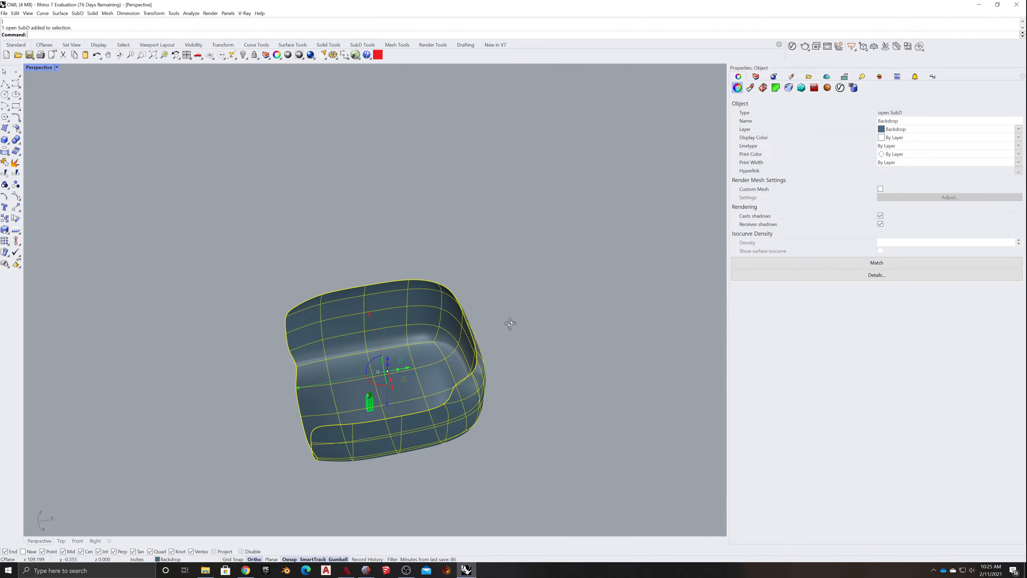
- Deselect the backdrop and look over the whole scene with the owl on its pedestal
click(544, 304)
scroll(430, 359, up, 5)
mouse_move(381, 360)
right_down()
mouse_move(399, 343)
mouse_move(399, 352)
right_up()
scroll(370, 351, up, 6)
scroll(381, 353, down, 8)
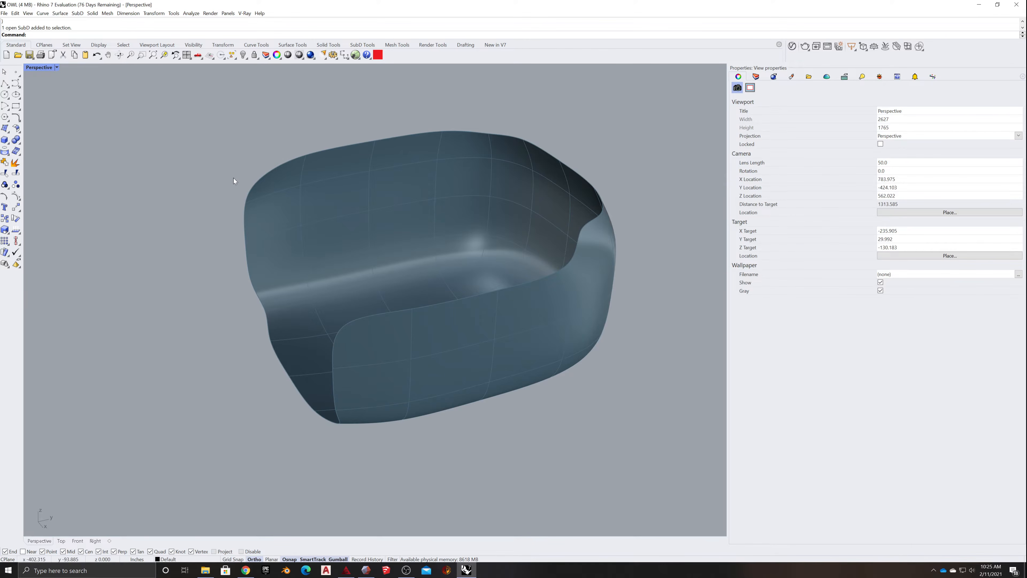
scroll(172, 260, down, 8)
right_drag(172, 259, 217, 263)
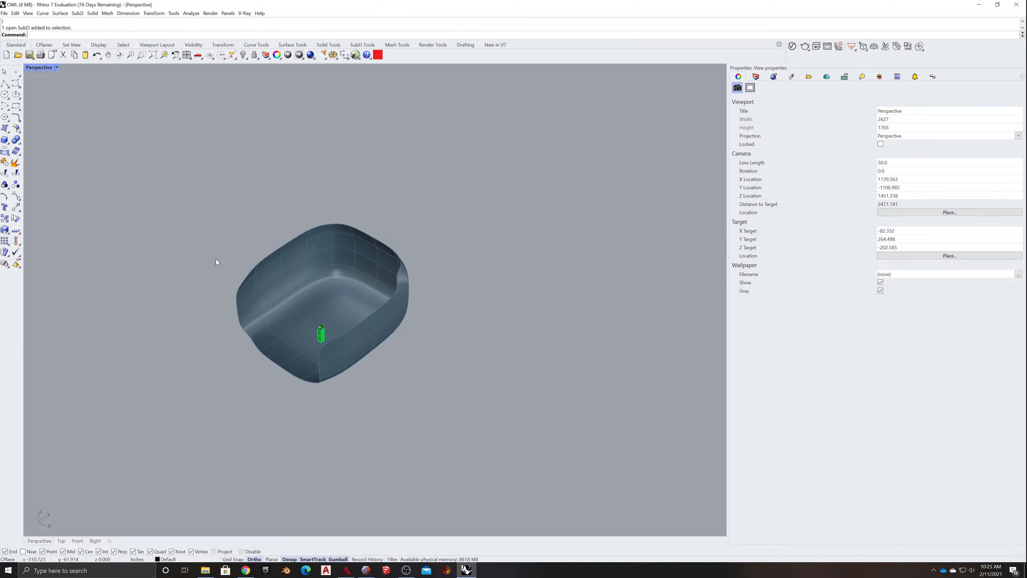
- Change the document's model units to Meters and accept scaling the model by 0.0254
click(4, 13)
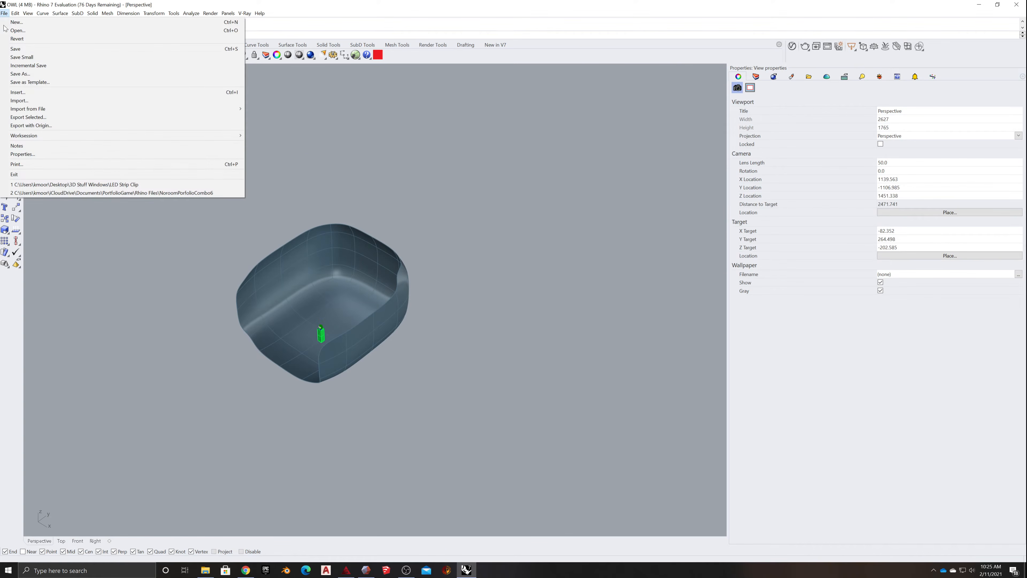
click(22, 154)
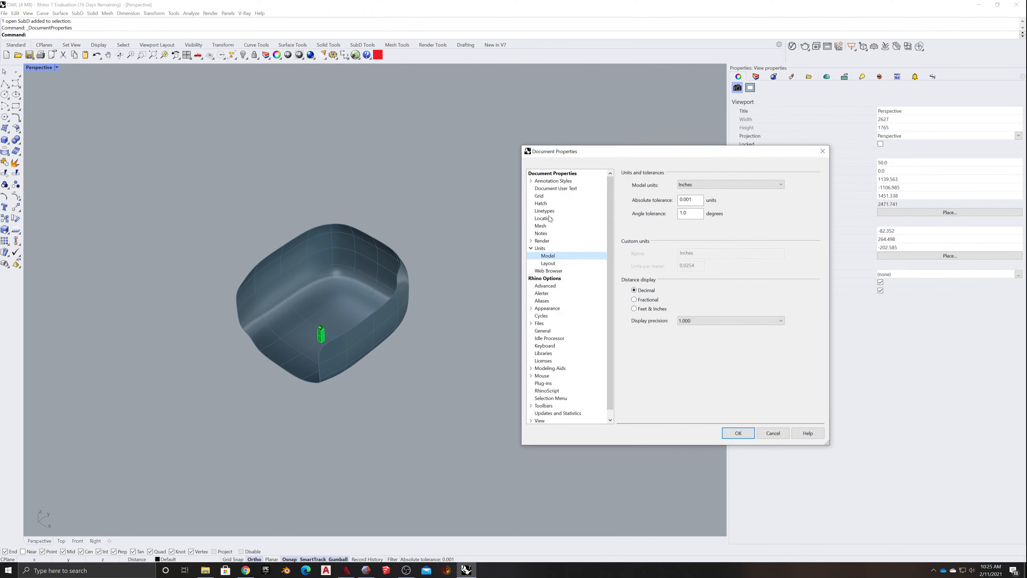
click(540, 249)
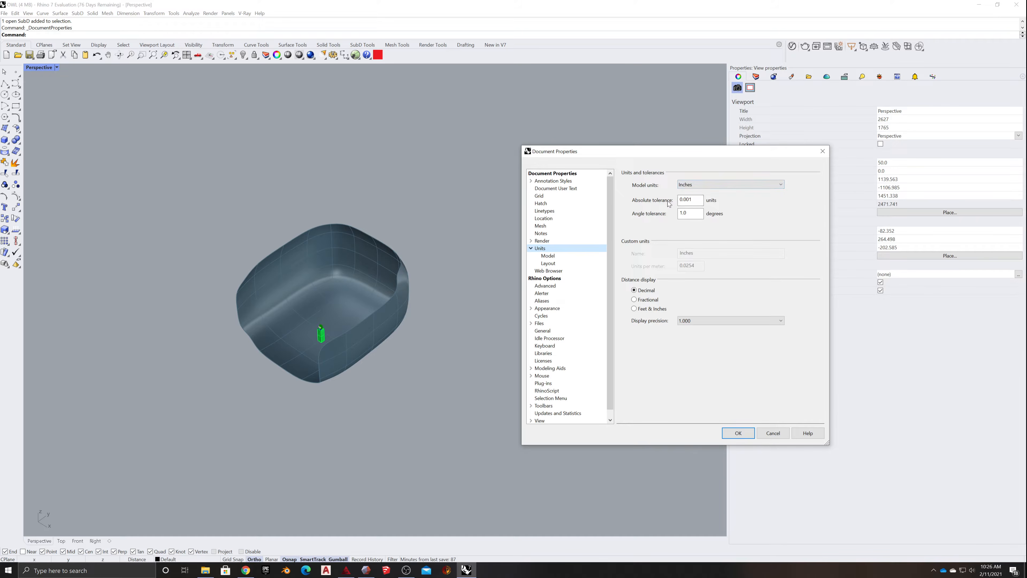
click(702, 185)
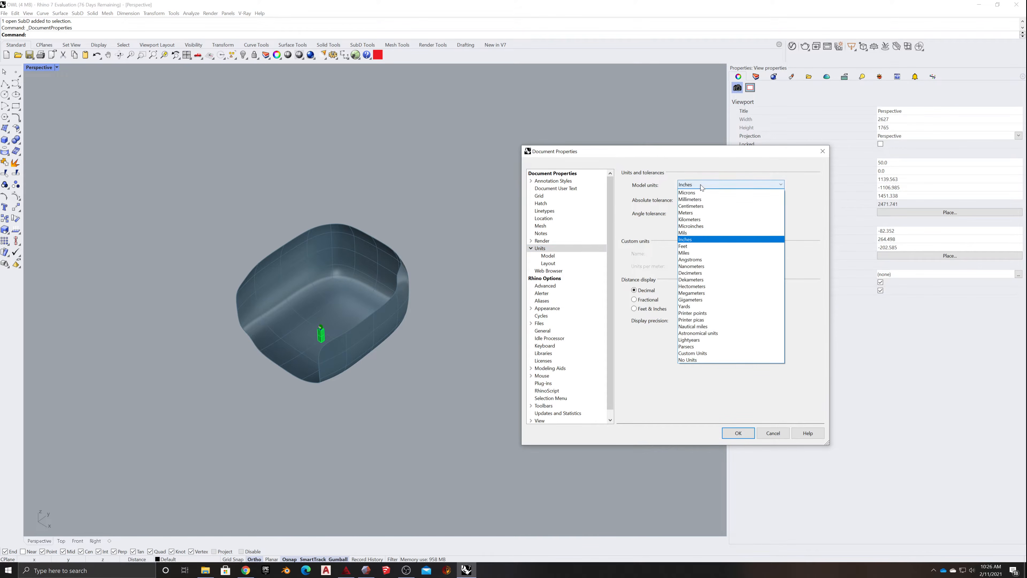
click(700, 213)
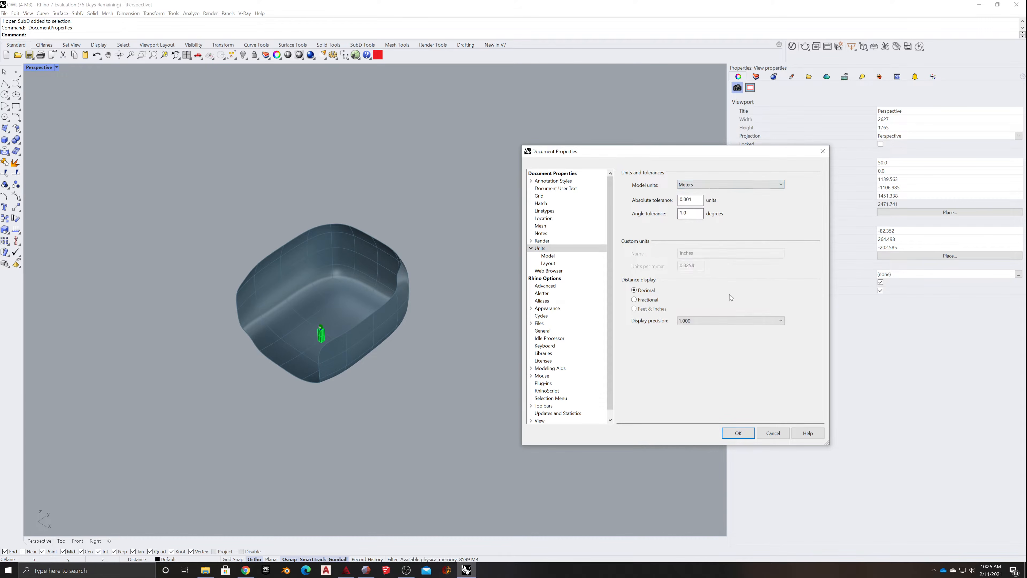
click(748, 432)
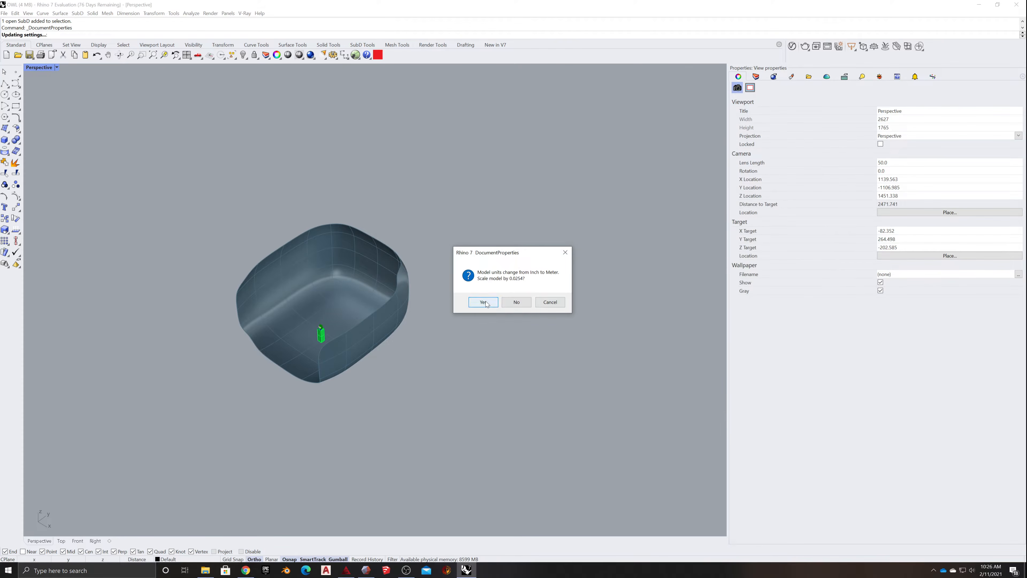
click(484, 301)
- Zoom to the extents of the rescaled scene and examine the owl and backdrop from the front
scroll(319, 307, up, 15)
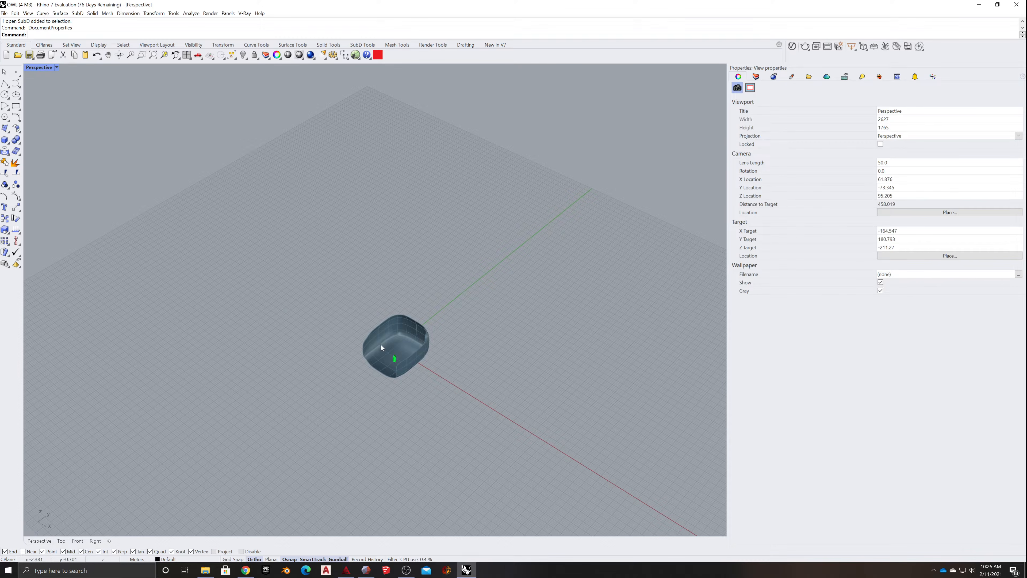
scroll(445, 370, up, 10)
scroll(444, 370, down, 5)
mouse_move(317, 374)
right_down()
mouse_move(334, 374)
mouse_move(322, 375)
right_up()
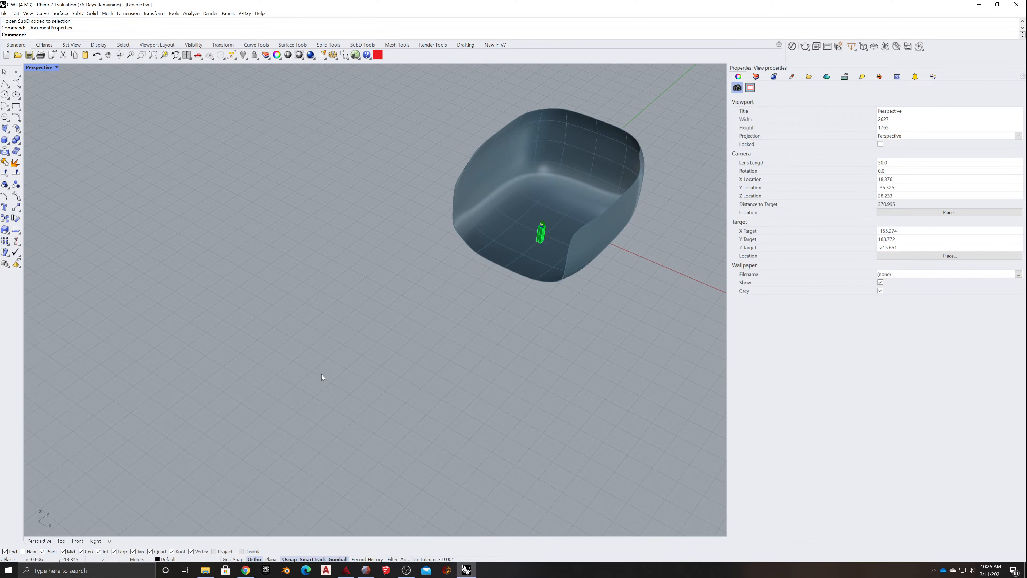
scroll(322, 375, down, 10)
scroll(419, 327, up, 15)
scroll(393, 325, down, 5)
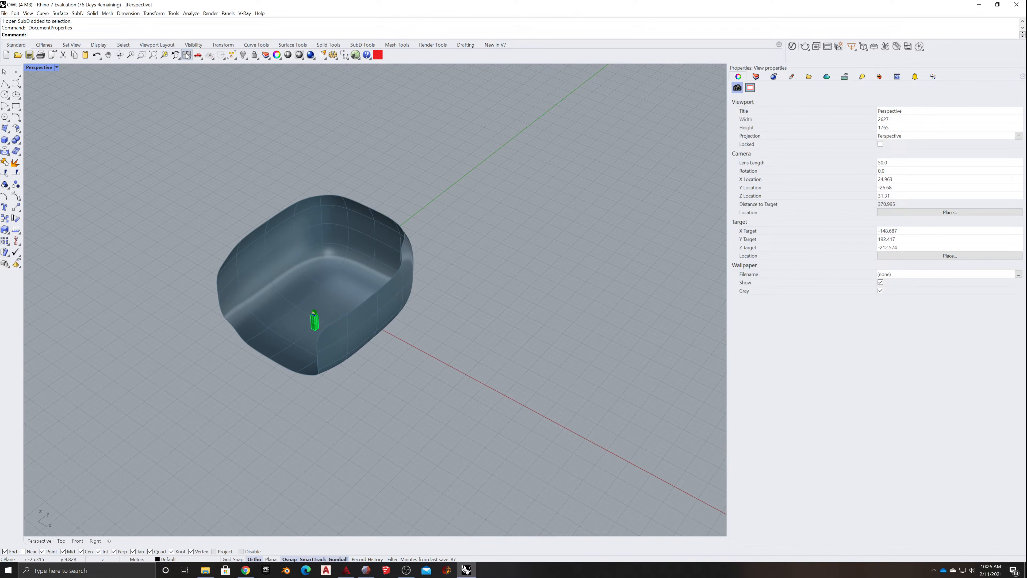
click(154, 55)
right_drag(231, 276, 252, 254)
scroll(406, 420, up, 2)
scroll(441, 393, down, 2)
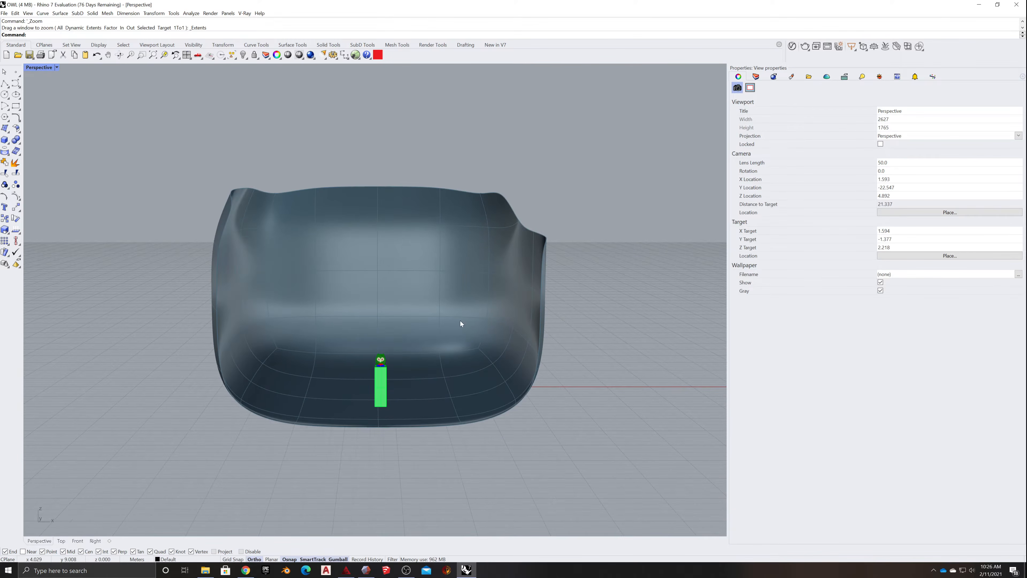
- Select all objects and start Export with Origin, using the midpoint of the pedestal's bottom edge as the base point
drag(577, 152, 139, 461)
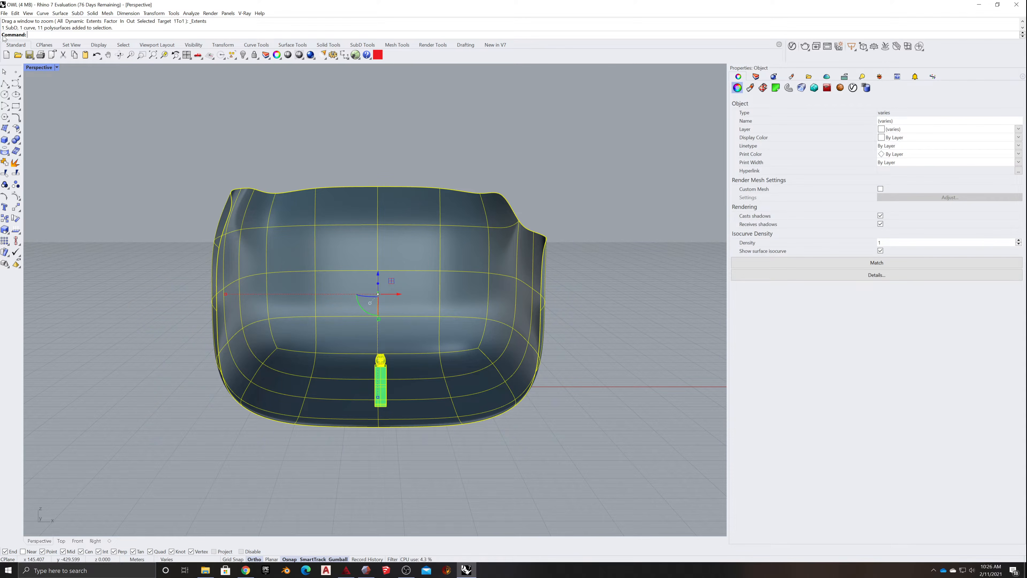
click(5, 14)
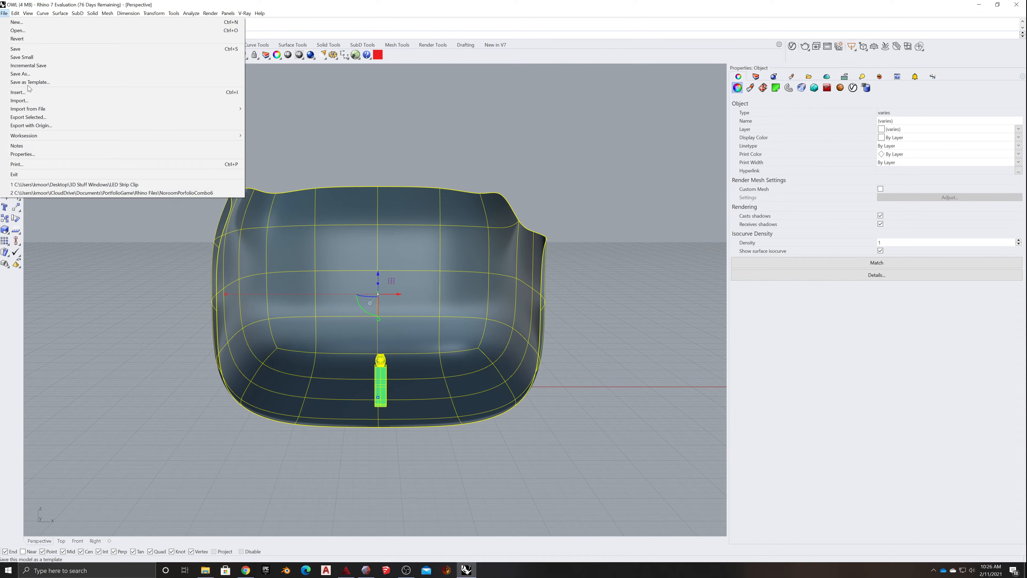
click(35, 125)
scroll(382, 413, up, 2)
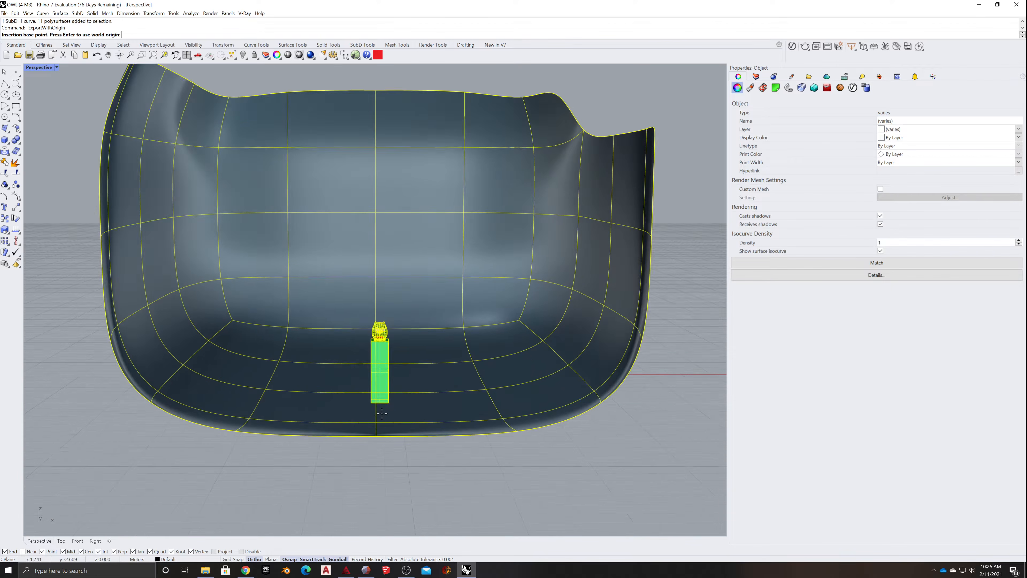
scroll(382, 413, up, 2)
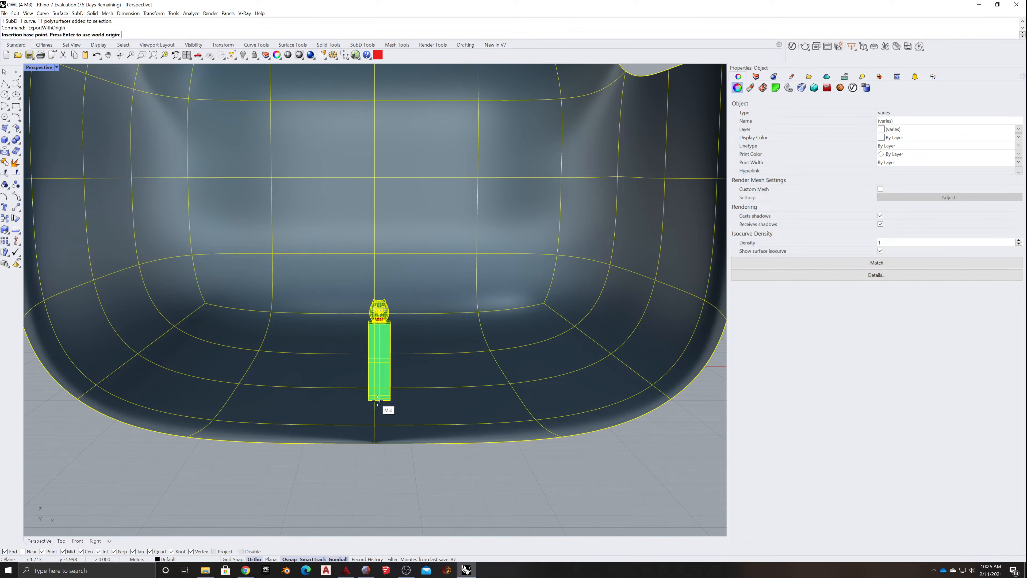
click(378, 400)
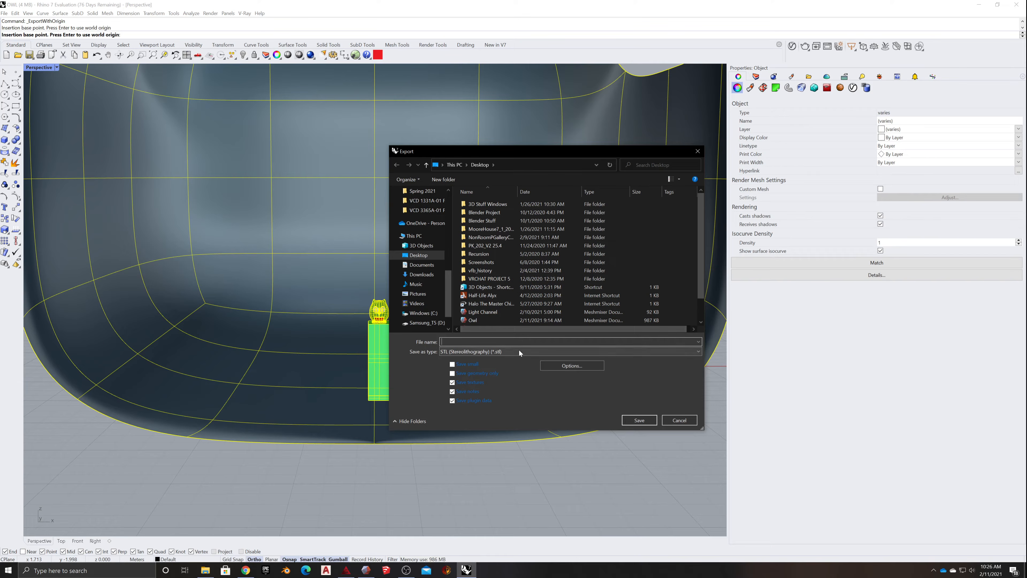
- Open the Blender Project folder on the Desktop and create a folder named PackageTest in it
double_click(488, 213)
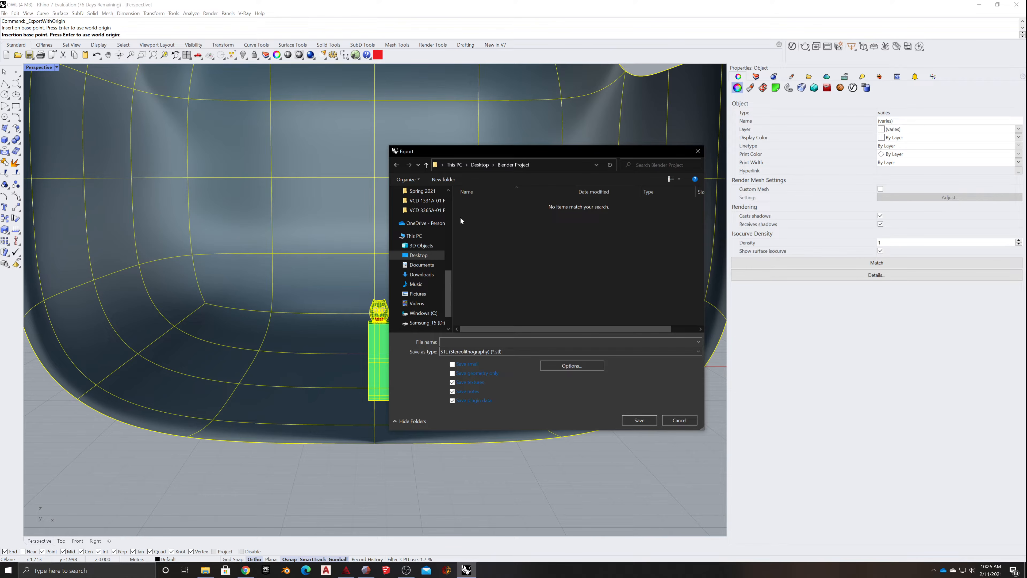
right_click(479, 220)
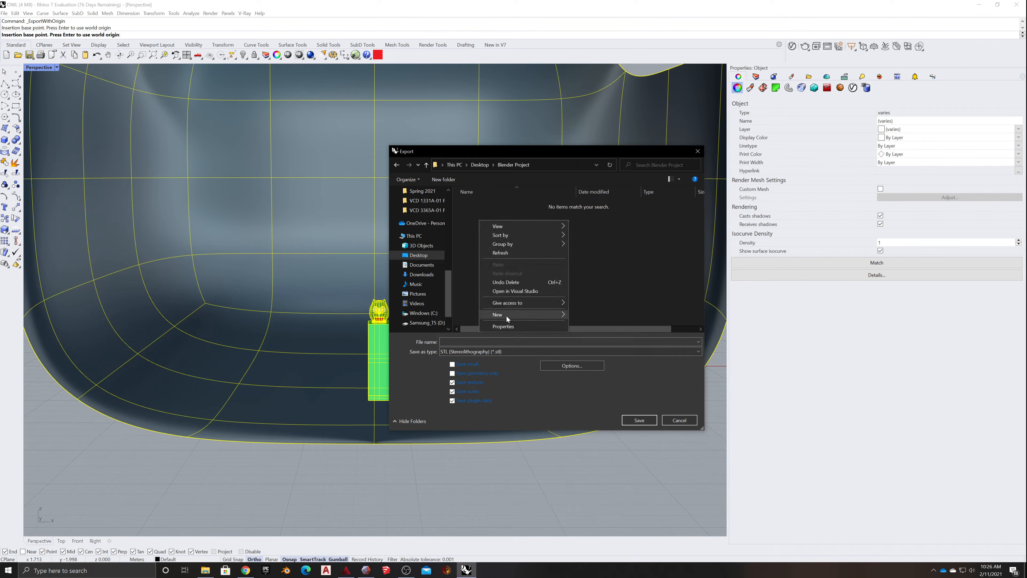
mouse_move(514, 317)
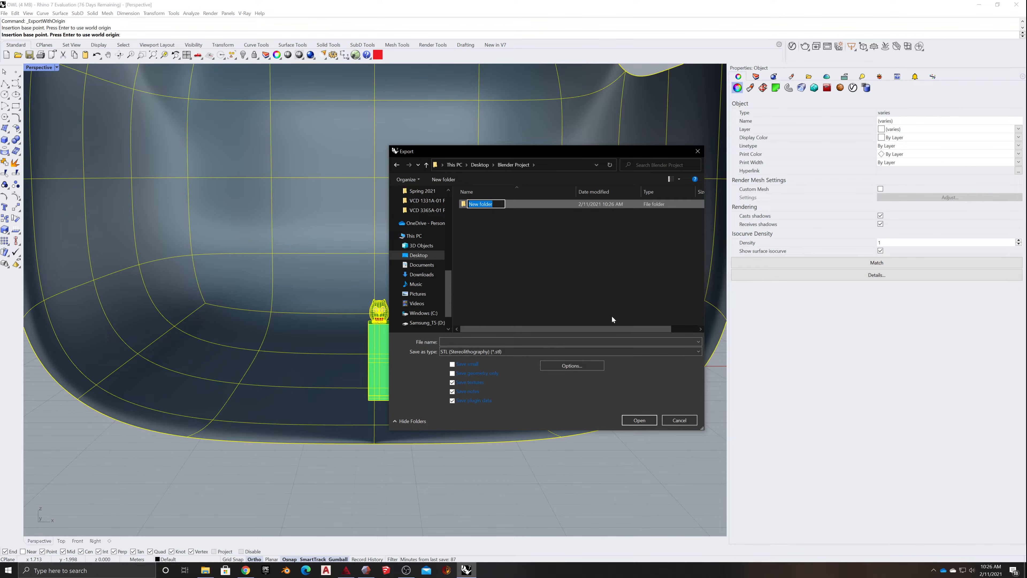
text(PackageTest)
- Set the export type to OBJ (*.obj) and save the file as PackageDesign in the Blender Project folder
click(543, 351)
click(545, 351)
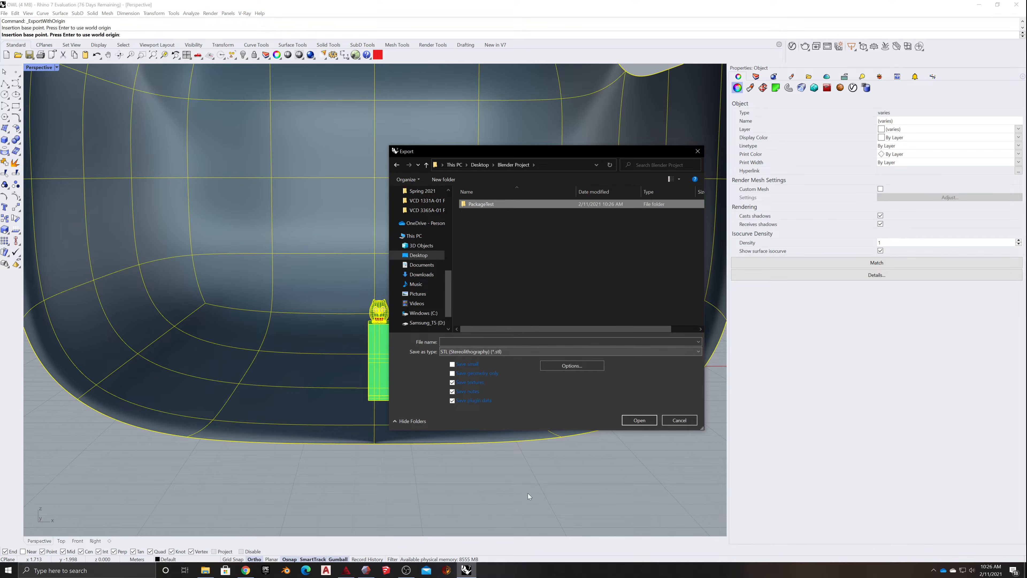
click(489, 351)
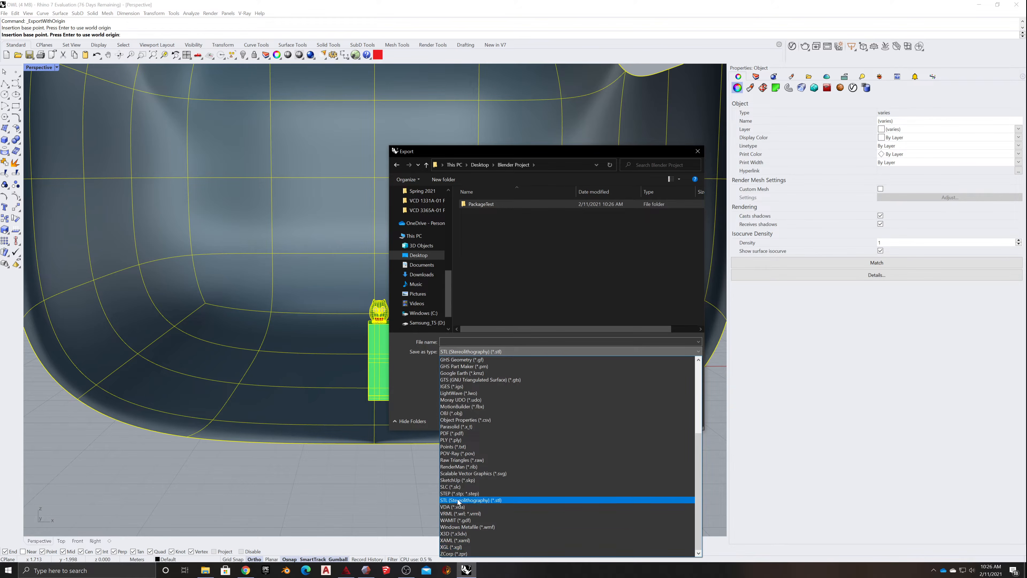
click(457, 413)
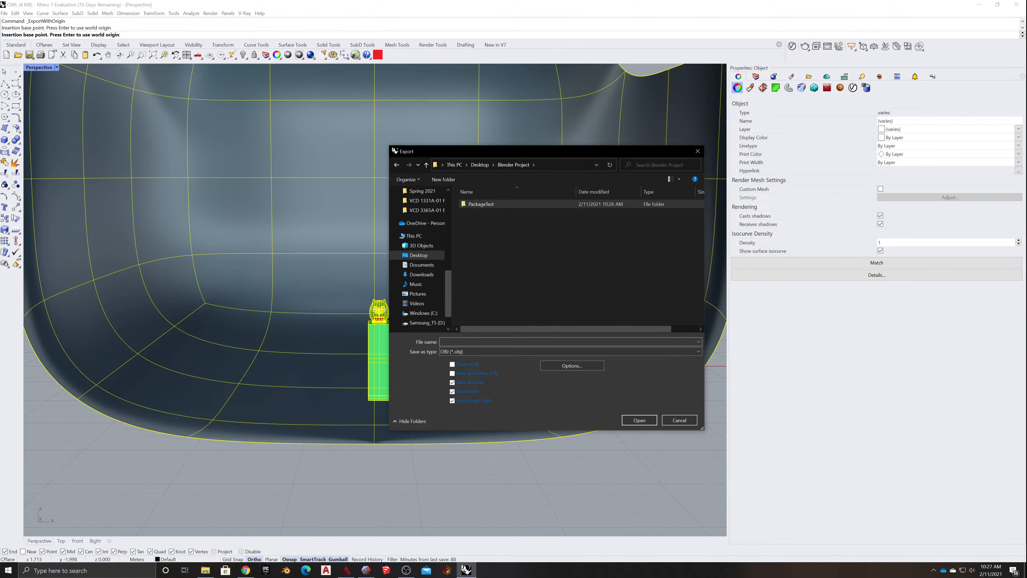
text(Pa)
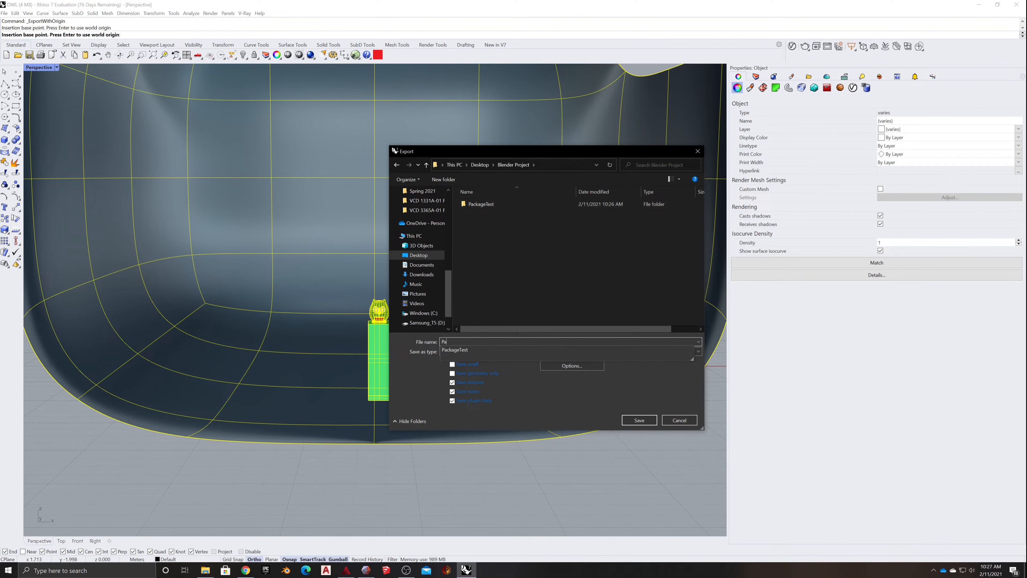
text(ckageDesign)
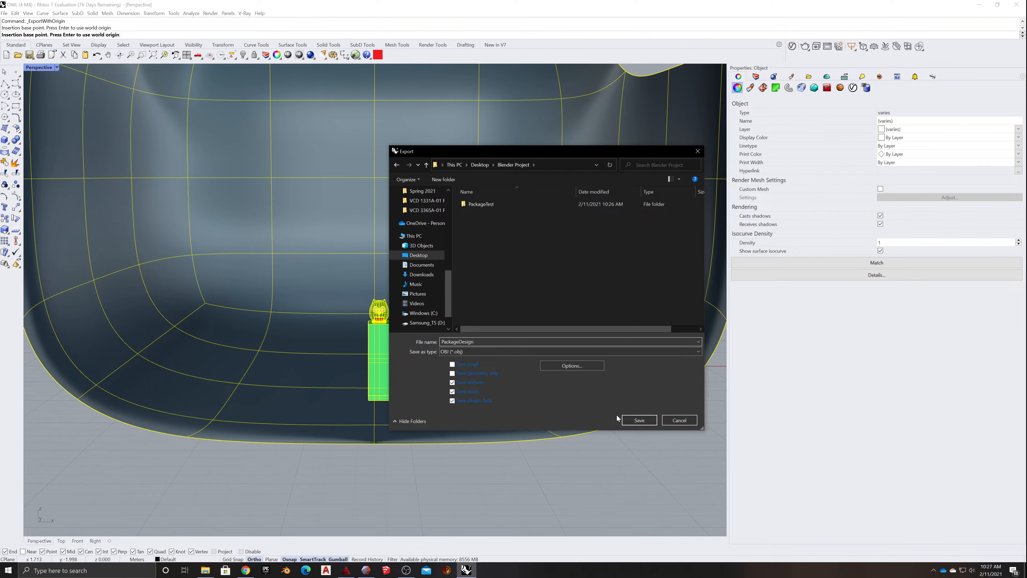
click(640, 421)
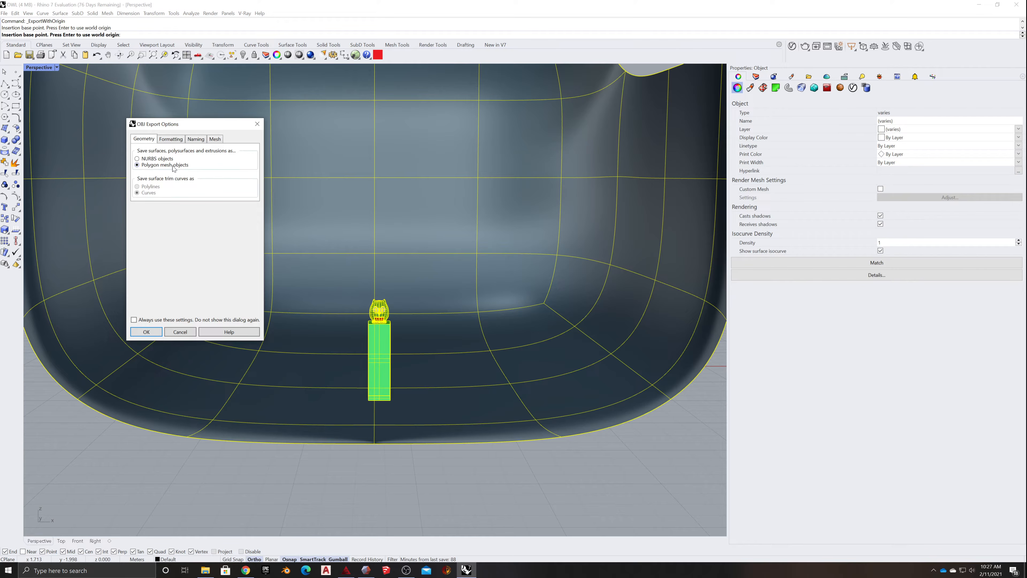
- Toggle Map Rhino Z to OBJ Y, review the naming and mesh options, and finish the OBJ export with the current polygon density
click(169, 139)
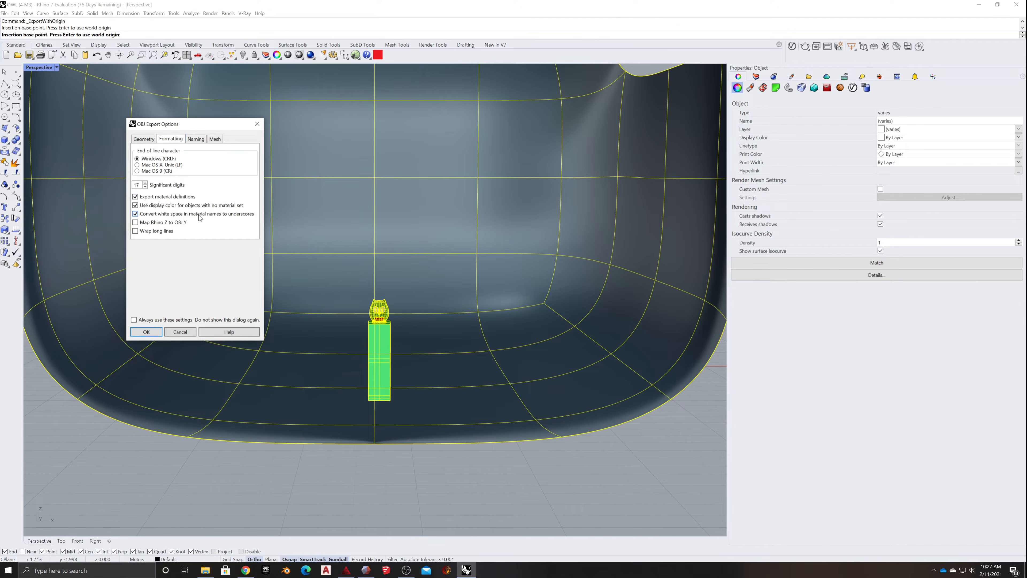
click(135, 223)
click(196, 140)
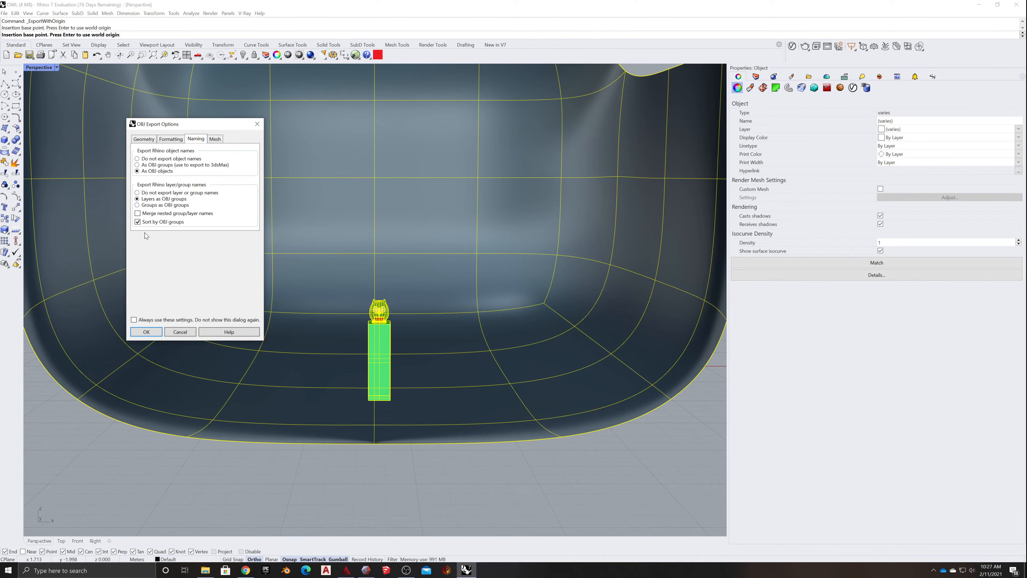
click(215, 139)
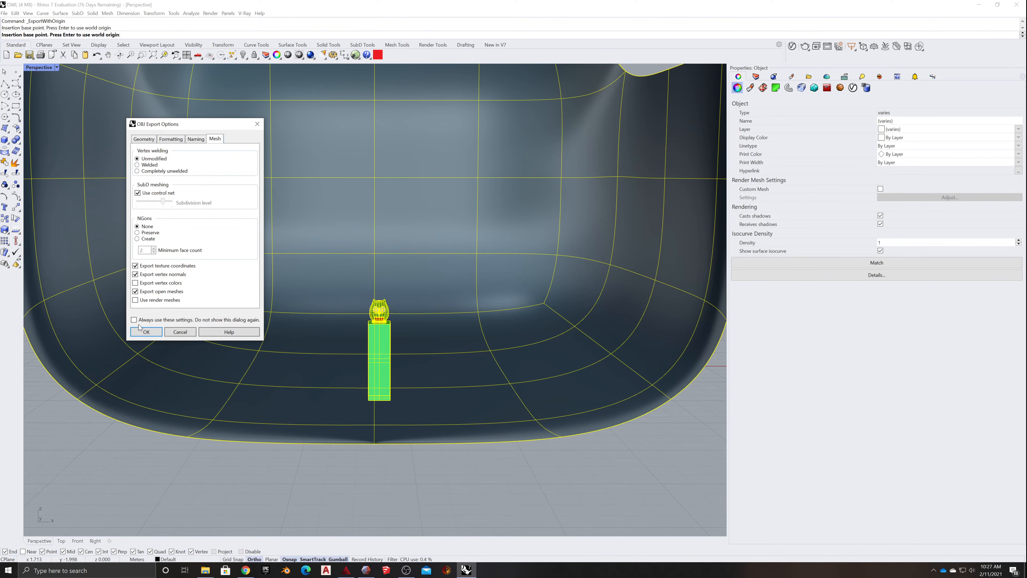
click(147, 332)
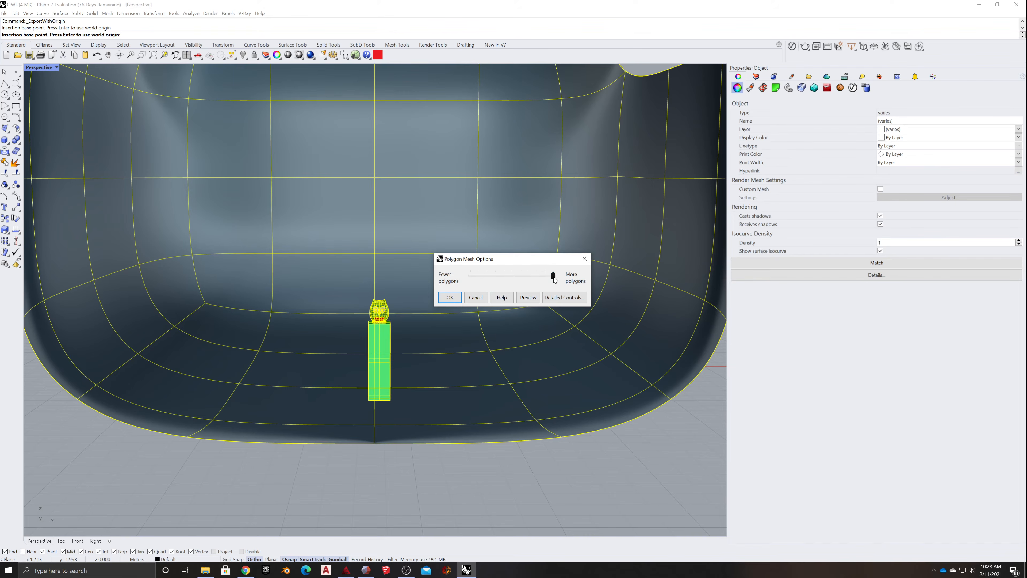
click(449, 298)
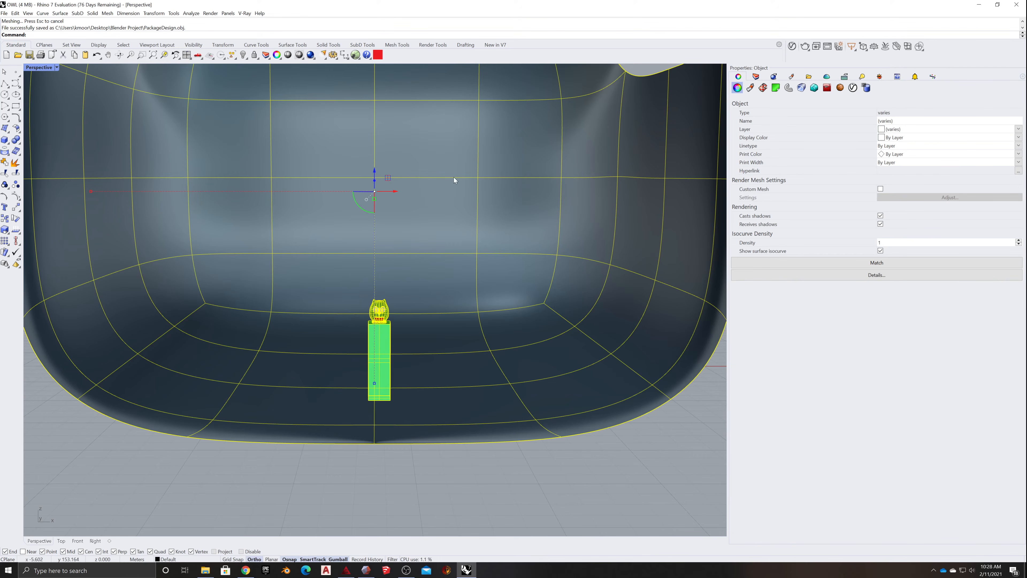
- Minimize the Rhino, browser and OBS windows to reach the desktop and the open file window
click(979, 5)
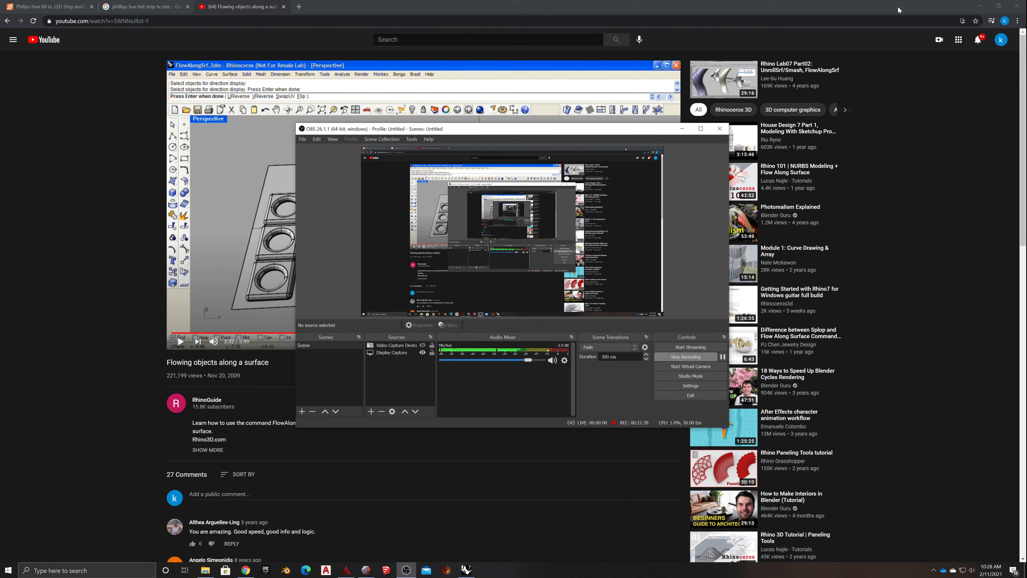
click(979, 5)
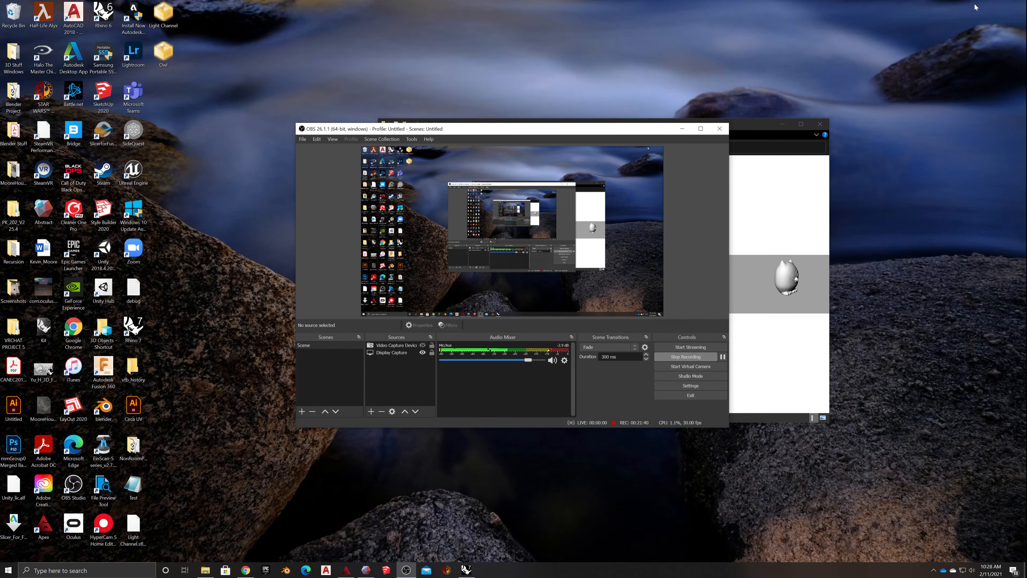
click(682, 128)
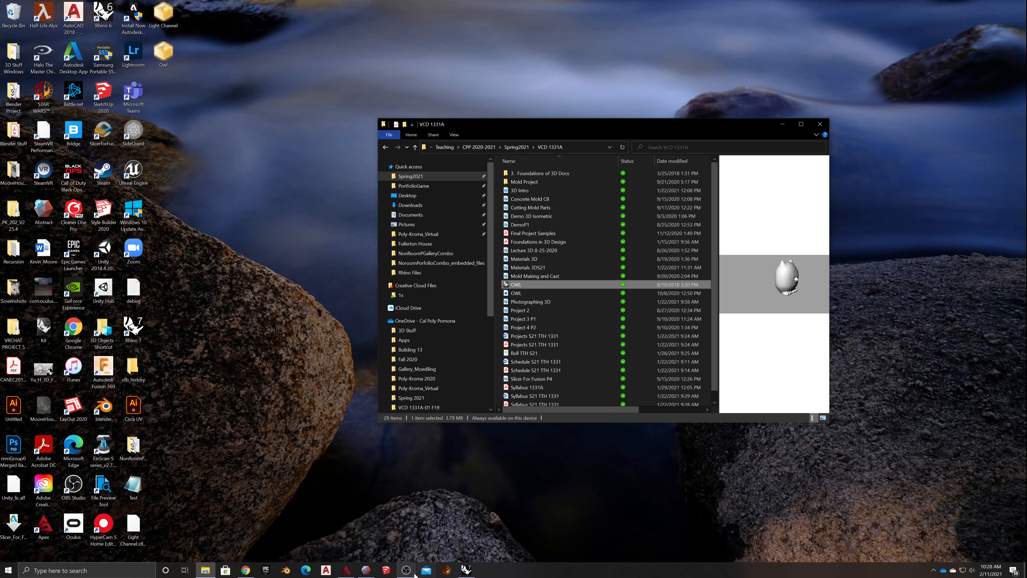